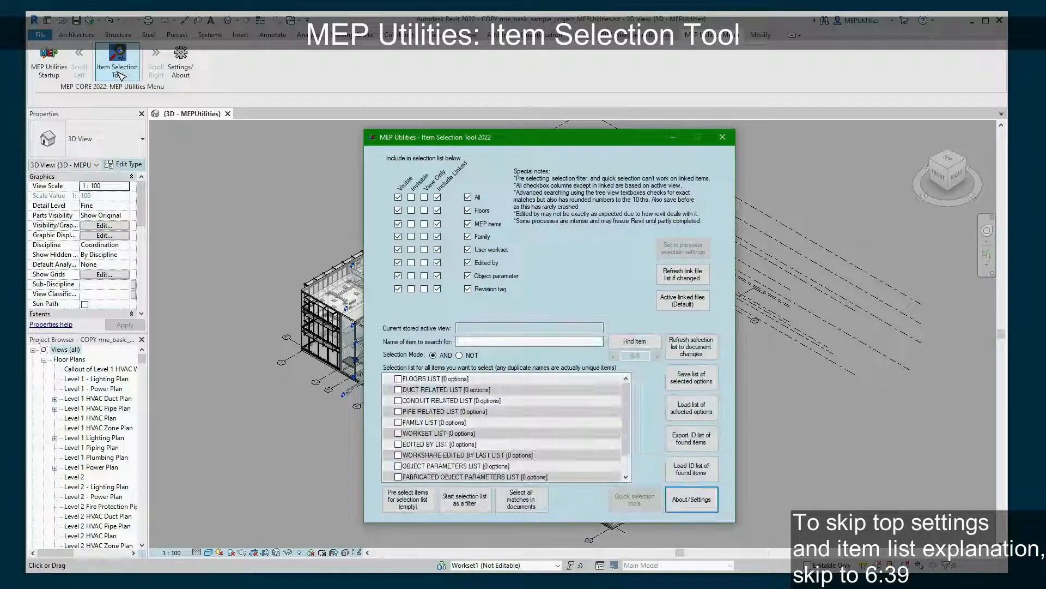
- Drag the Item Selection Tool window to the upper right so the 3D model is visible
drag(509, 137, 810, 51)
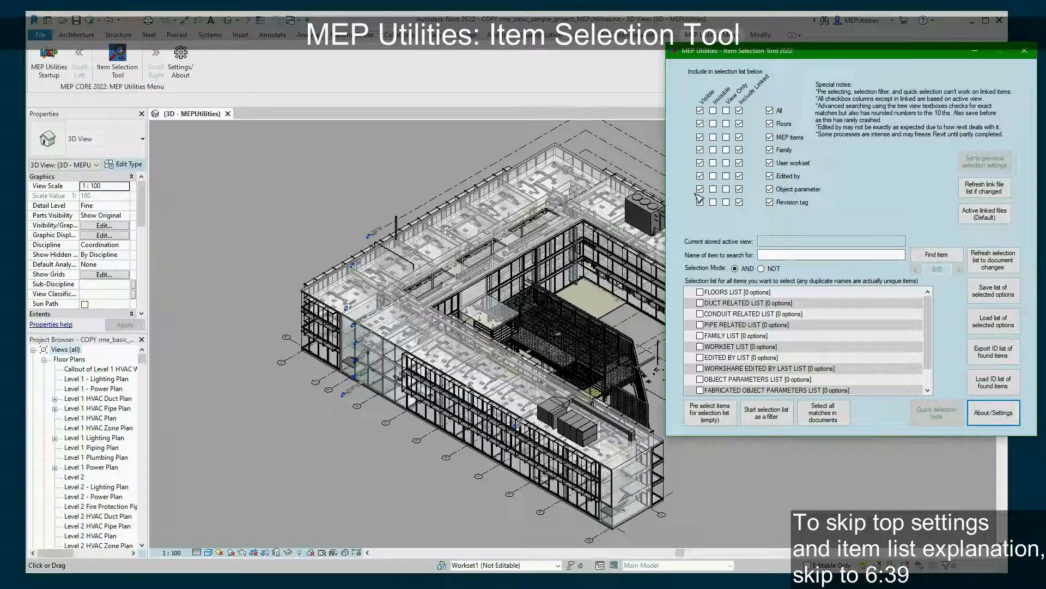
- Toggle the Family row's Visible checkbox off and back on
click(700, 150)
click(700, 150)
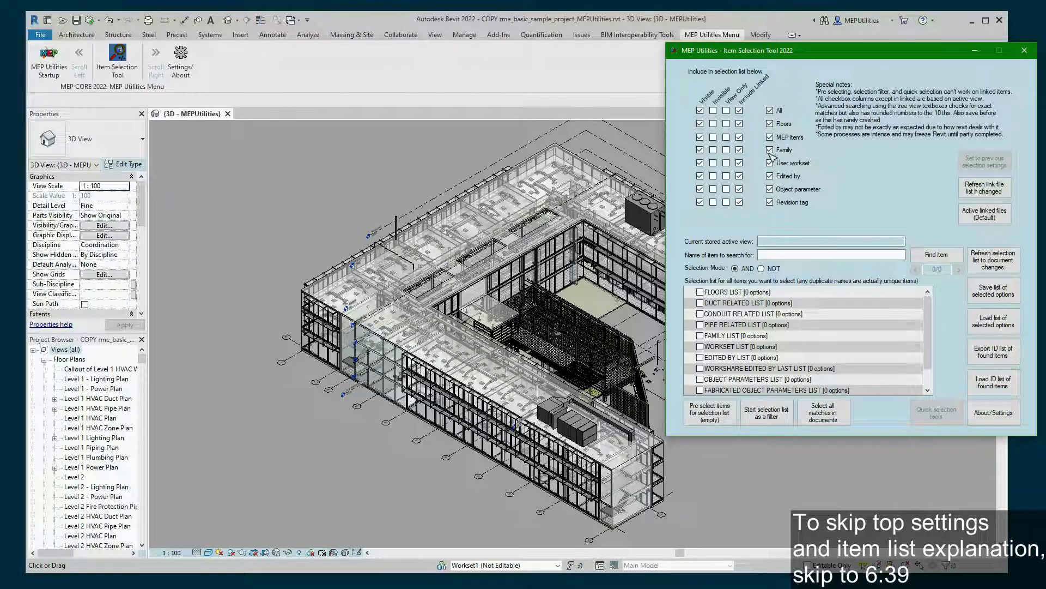
- Include All categories with Visible and Include Linked checked and Invisible unchecked
click(770, 110)
click(739, 111)
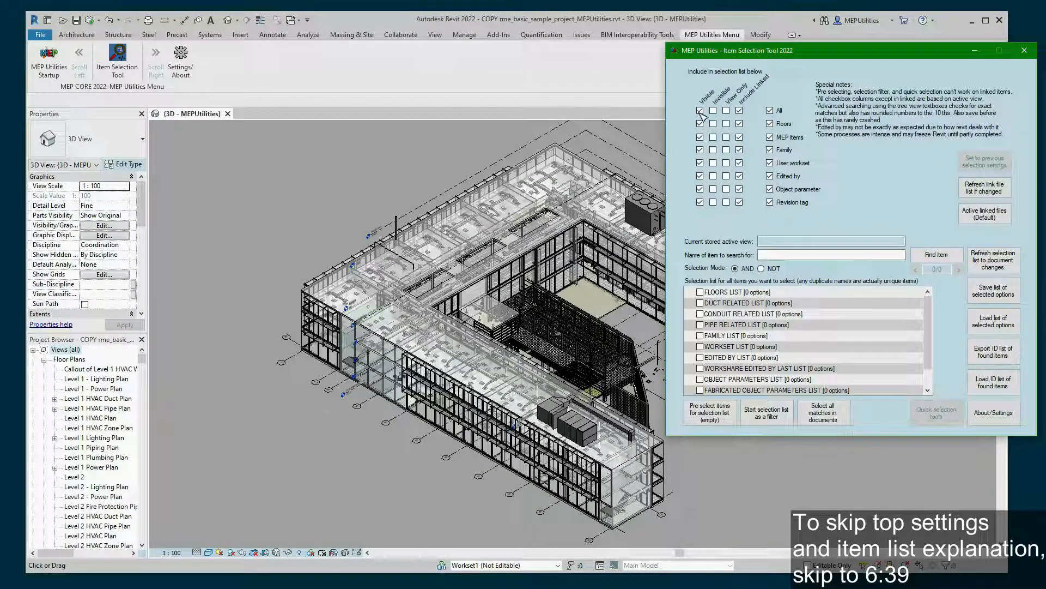
click(700, 111)
click(714, 110)
click(700, 110)
click(701, 110)
click(713, 111)
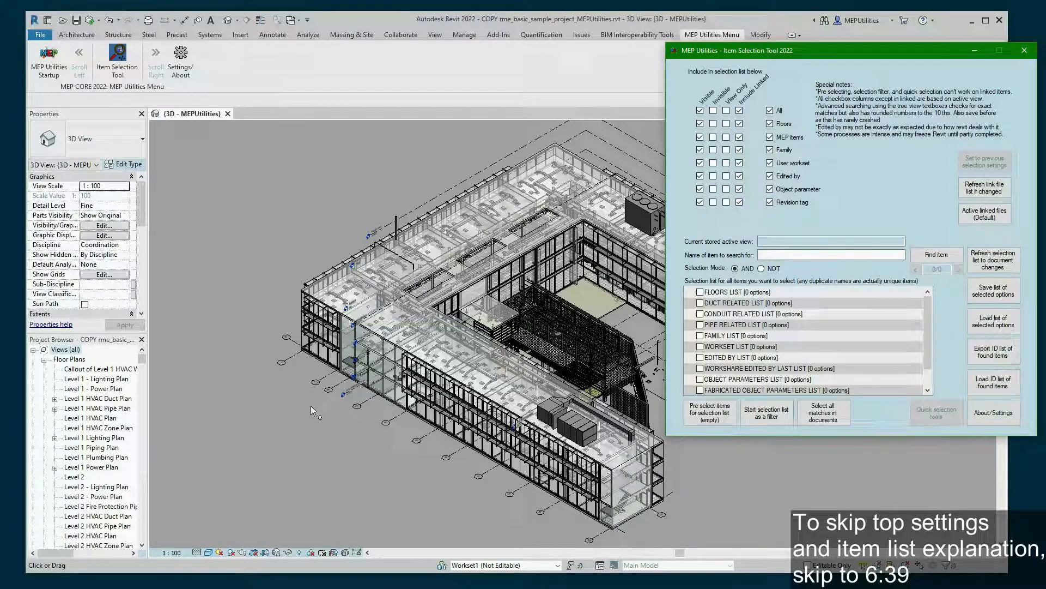
- Select a flex duct in the 3D view, review its Properties, and return to the Item Selection Tool
click(261, 423)
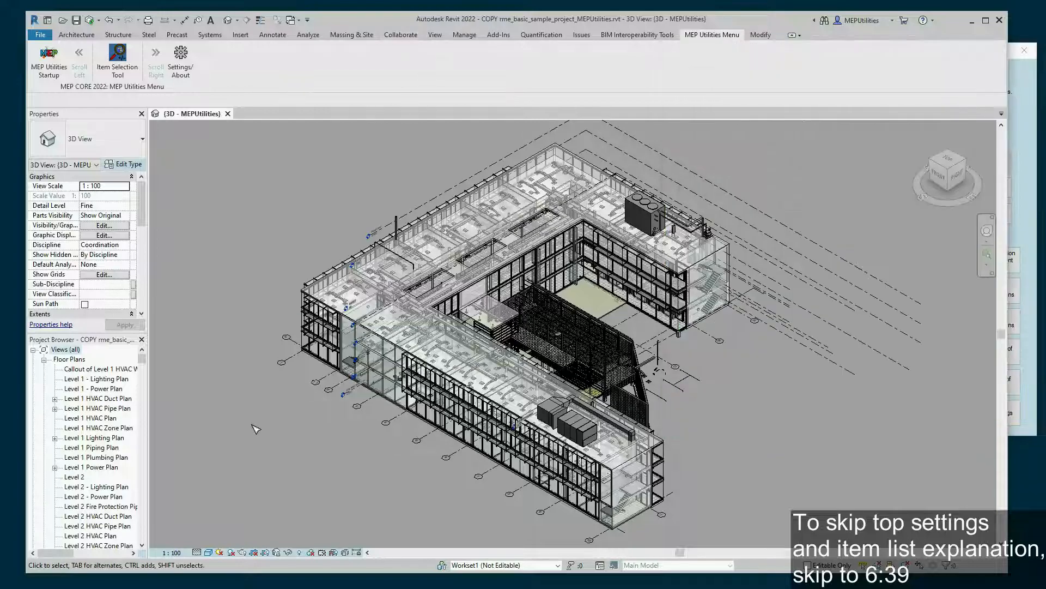
click(433, 353)
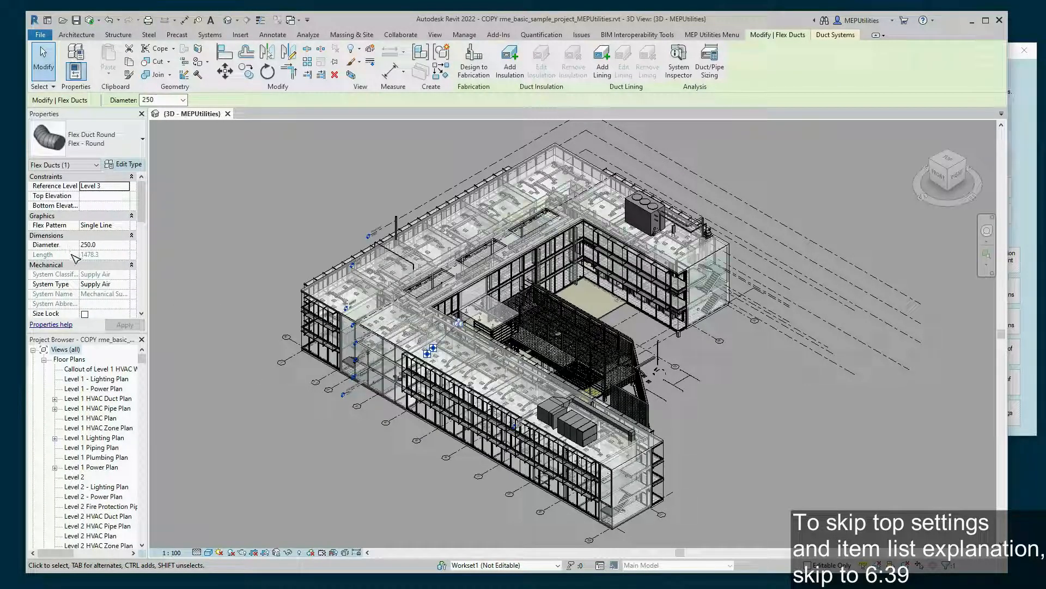
scroll(109, 304, down, 1)
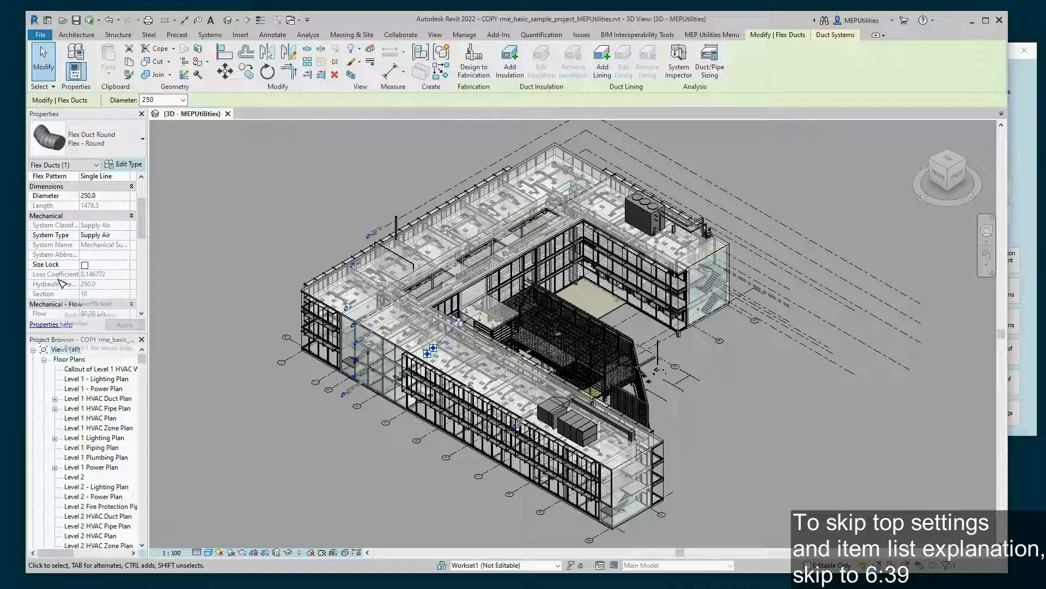
scroll(80, 279, down, 1)
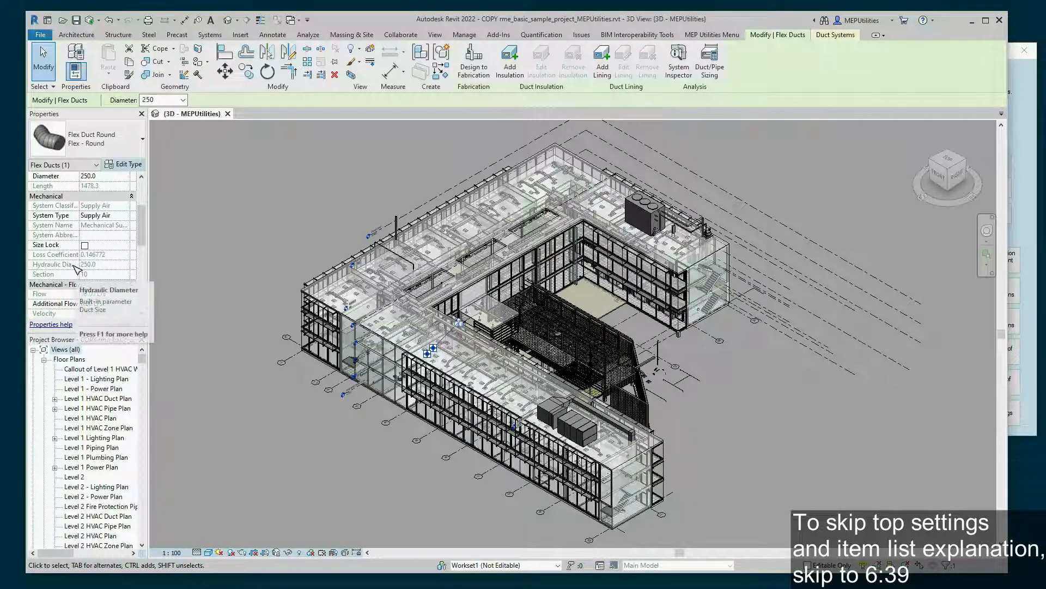
scroll(94, 267, down, 2)
scroll(93, 267, down, 2)
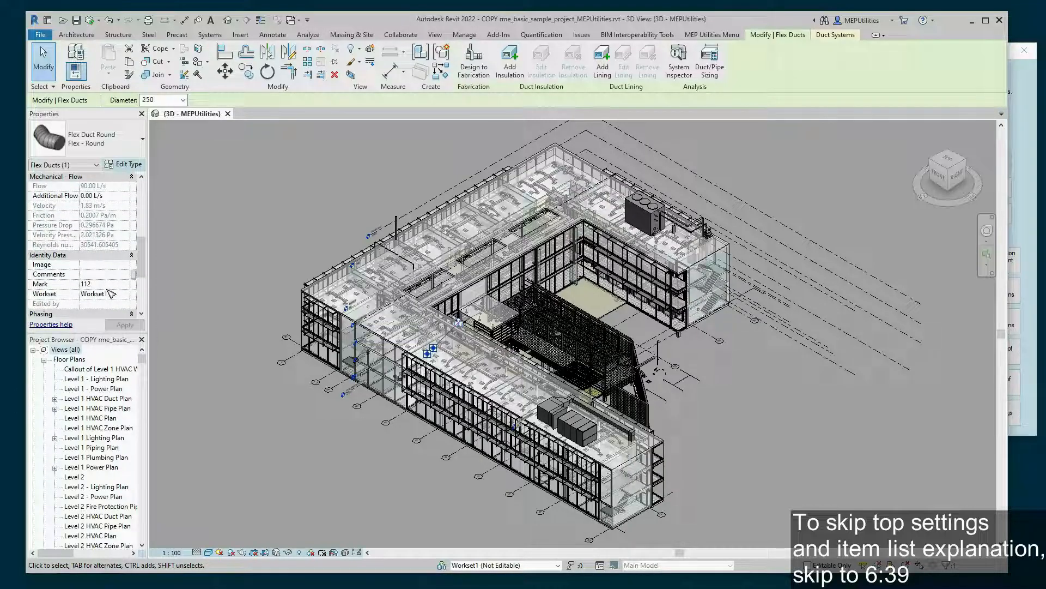
scroll(94, 262, down, 2)
scroll(92, 273, down, 2)
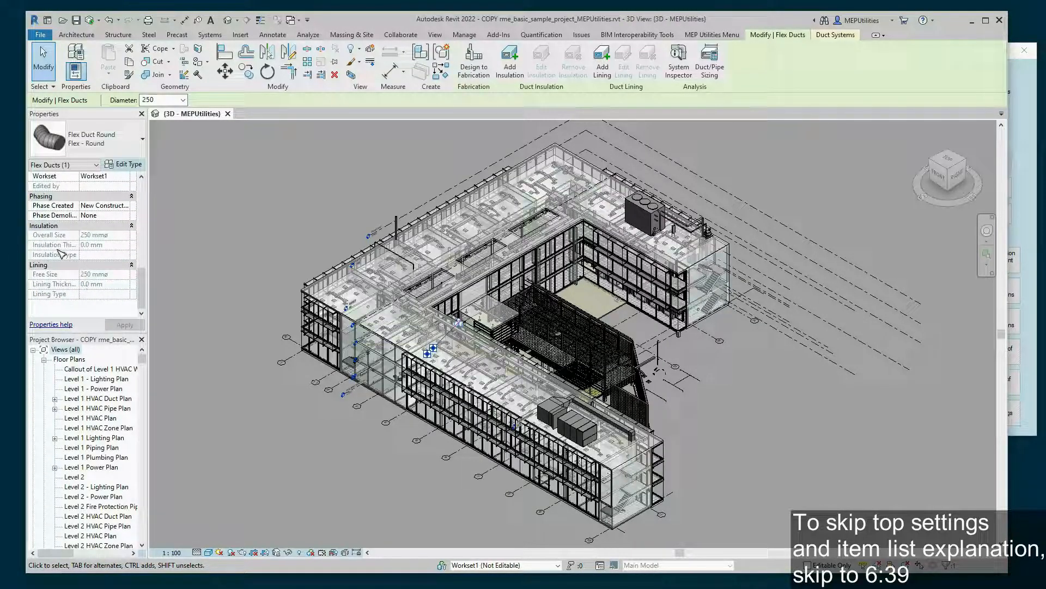
scroll(62, 248, up, 8)
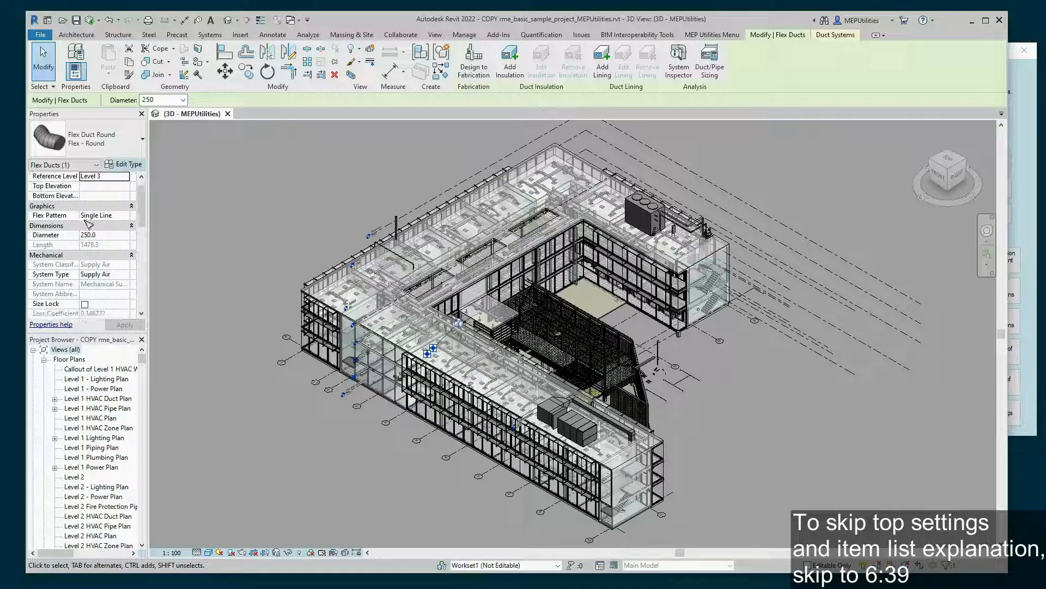
click(1023, 175)
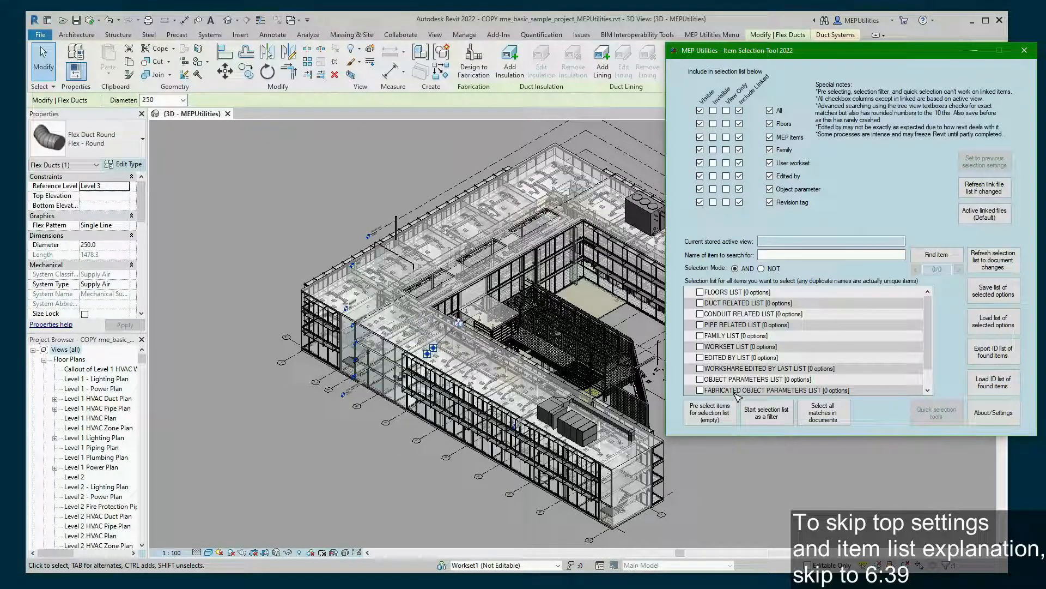
- Deselect the flex duct and bring the Item Selection Tool back, scrolling to its list
scroll(872, 380, down, 1)
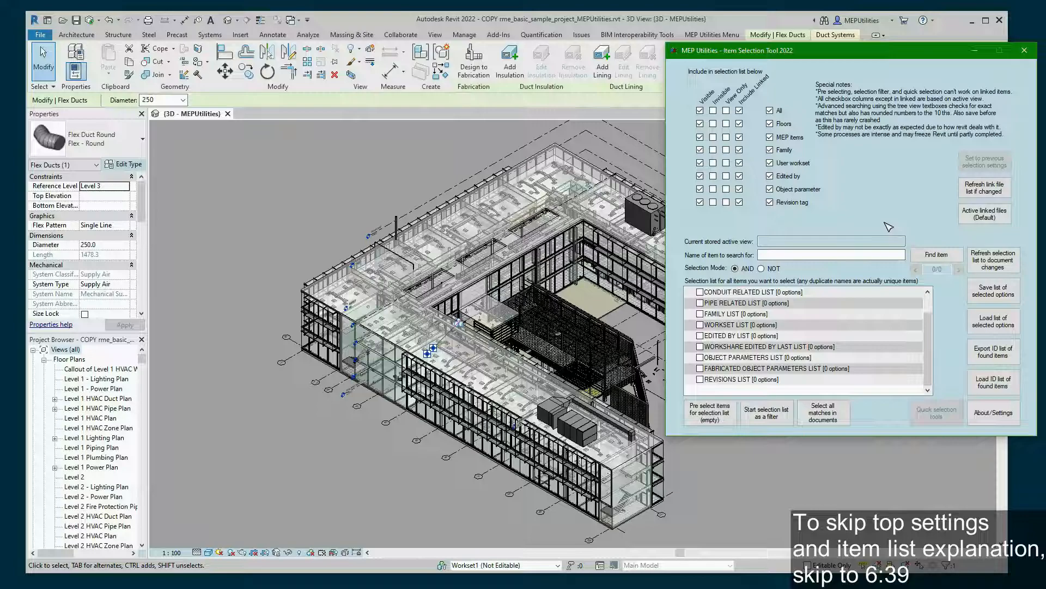
click(883, 443)
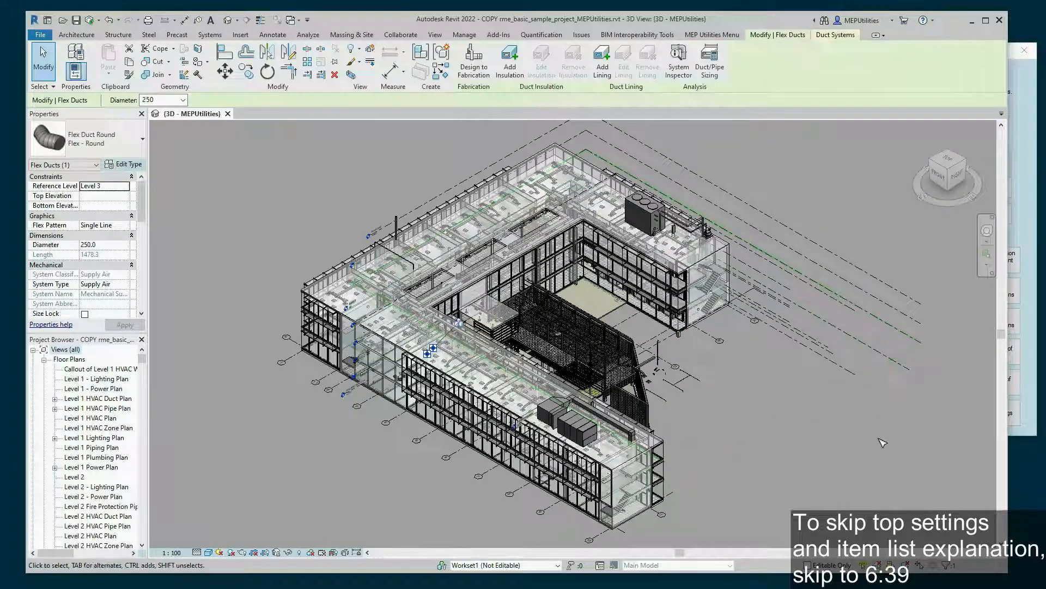
click(1032, 365)
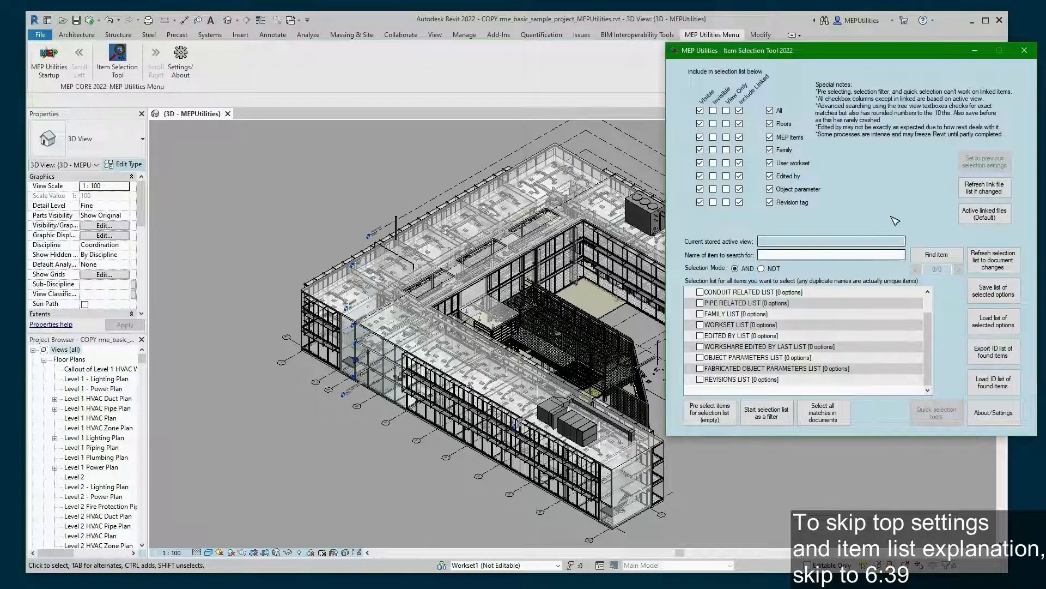
scroll(884, 368, up, 1)
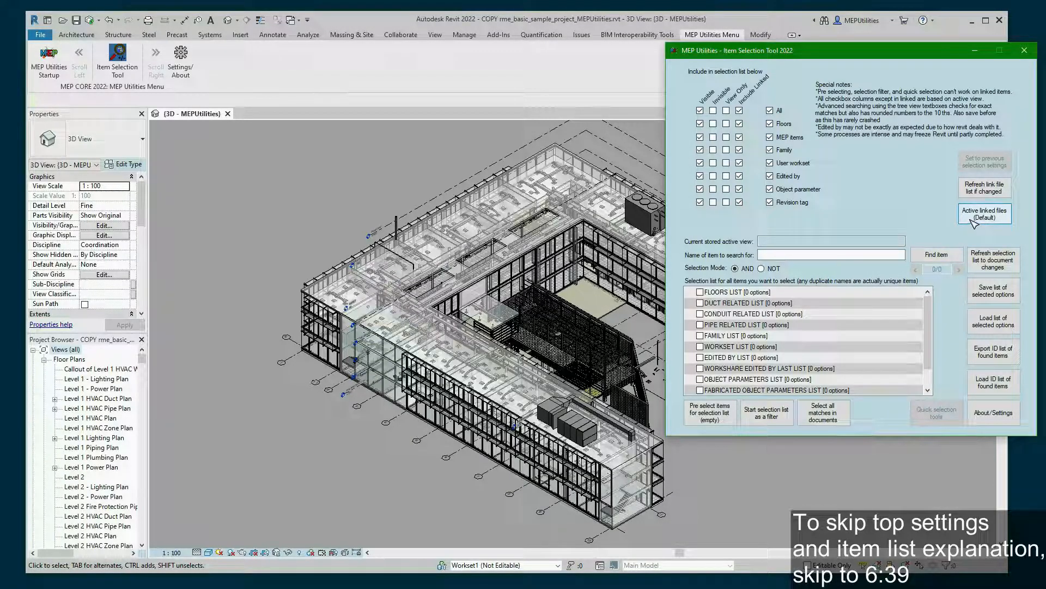
- Exclude the linked rst_basic_sample_project.rvt from active linked files and accept the selection
click(971, 224)
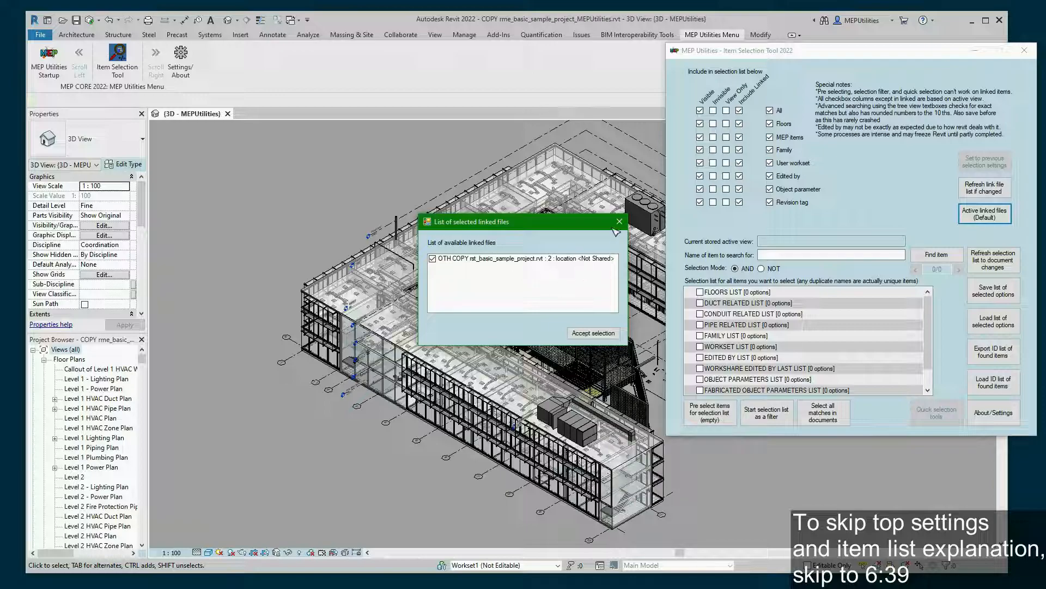
click(434, 260)
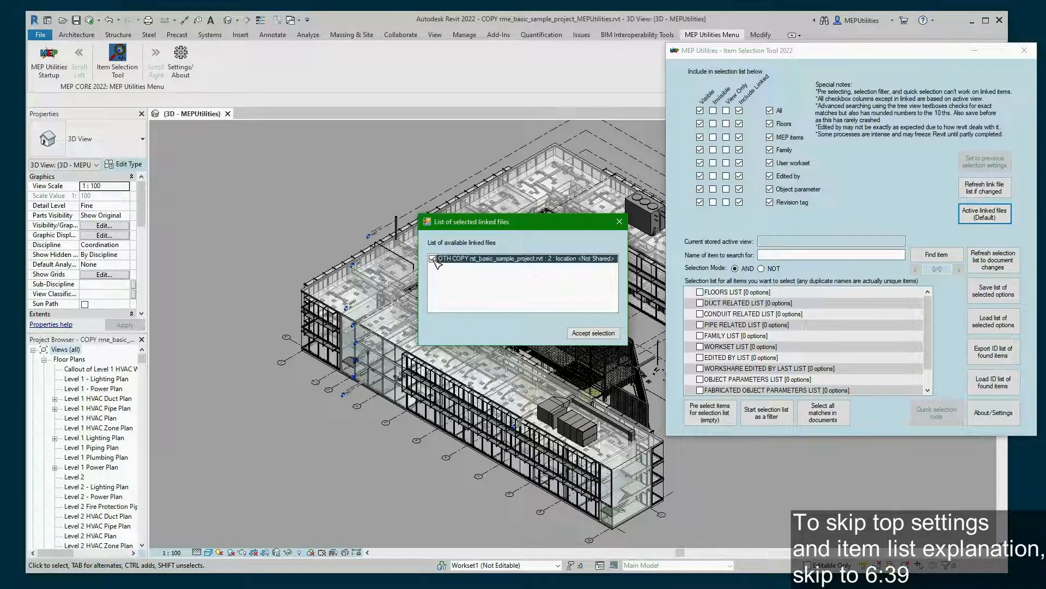
click(433, 259)
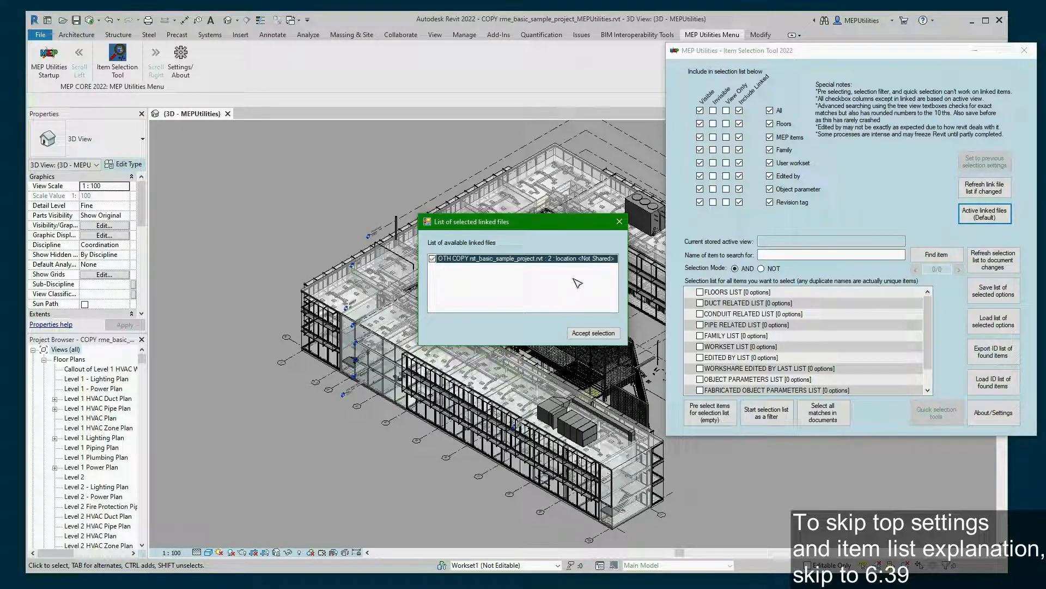
click(620, 221)
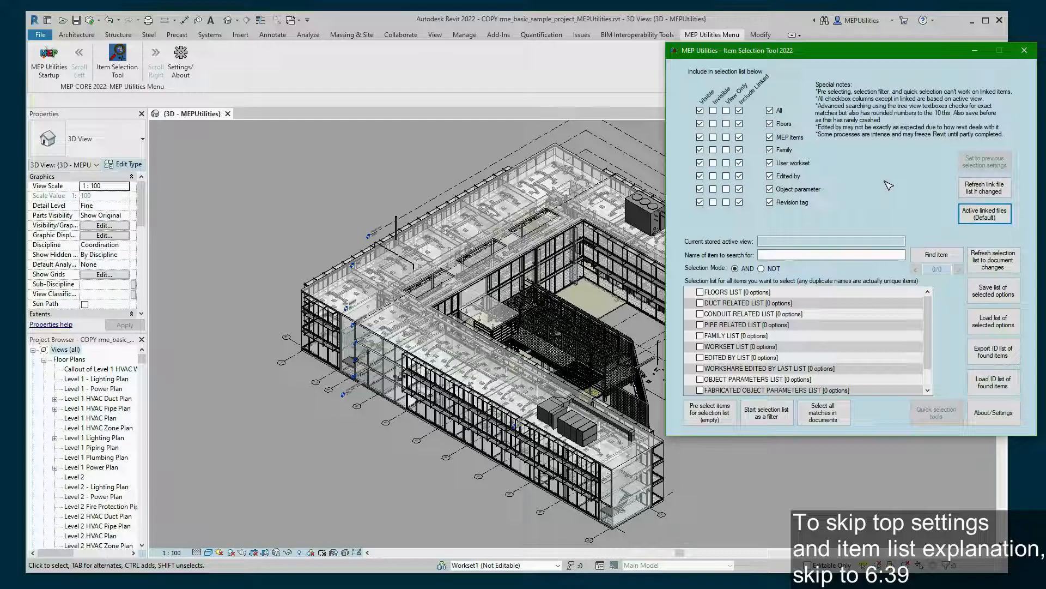
click(989, 218)
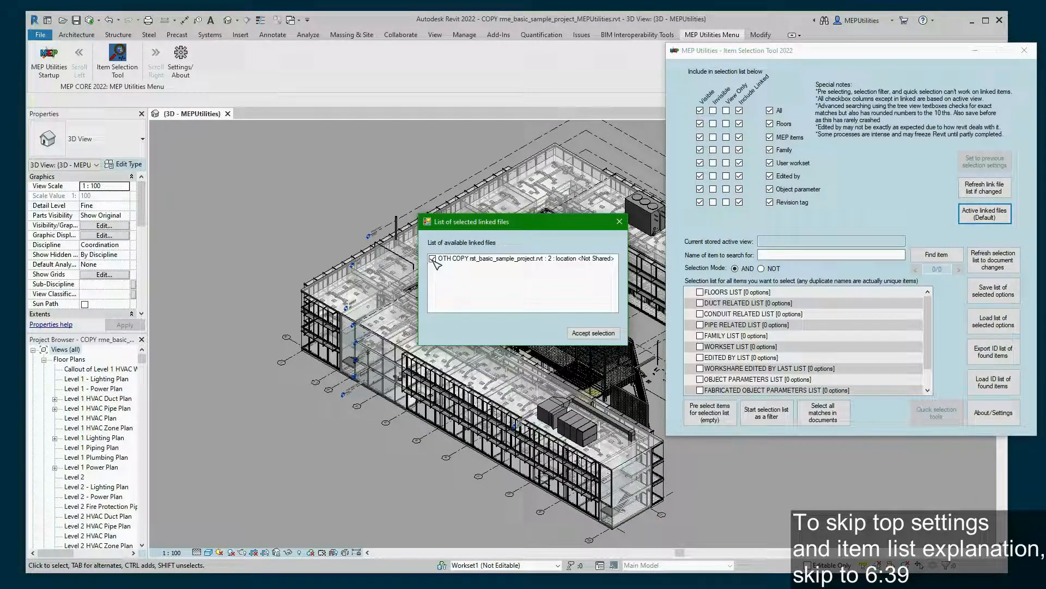
click(433, 259)
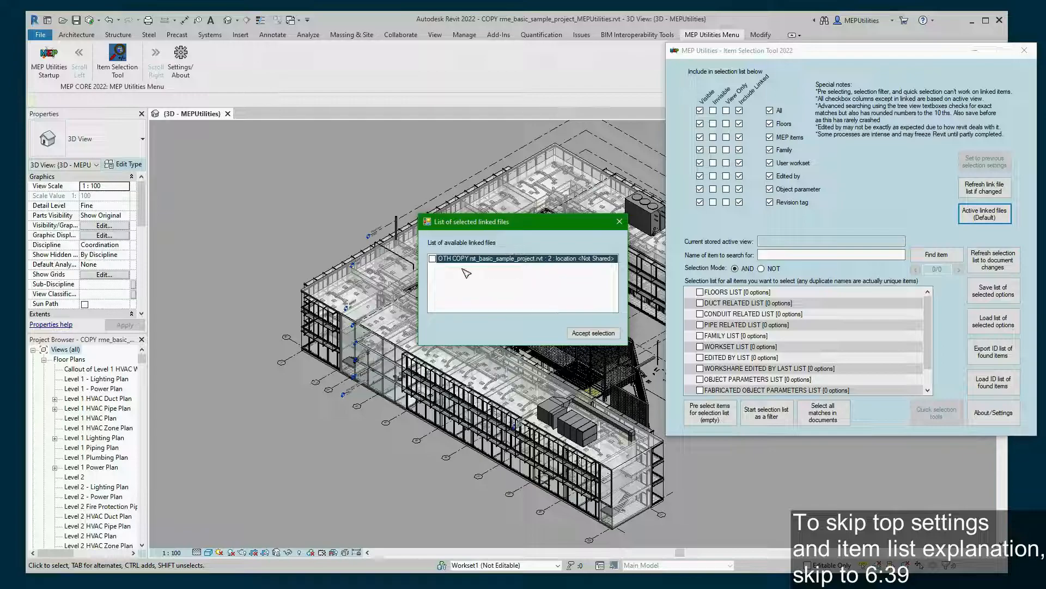
click(595, 333)
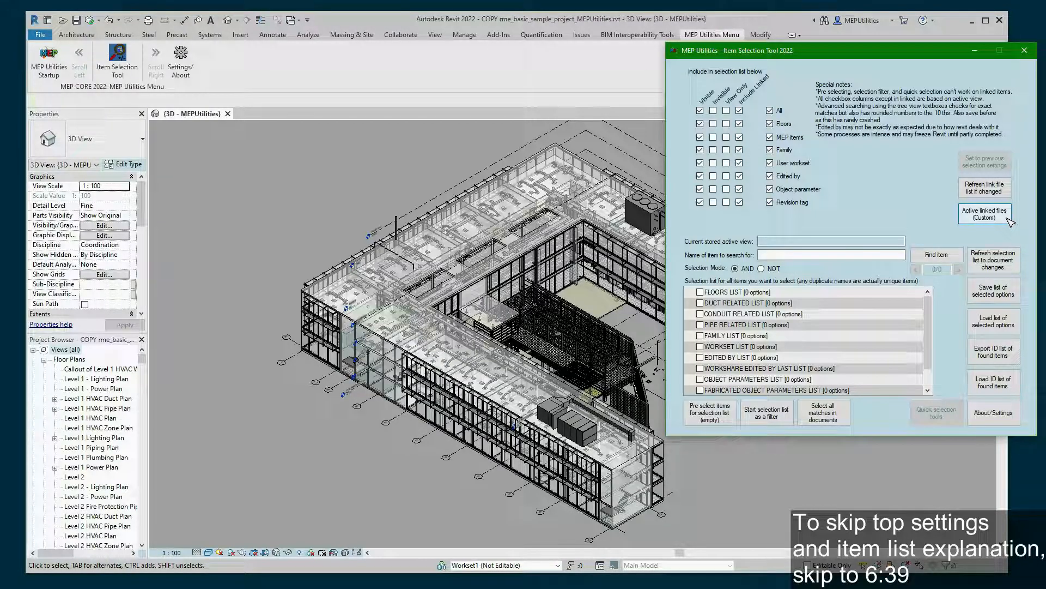
- Re-include rst_basic_sample_project.rvt so active linked files returns to Default
click(1009, 219)
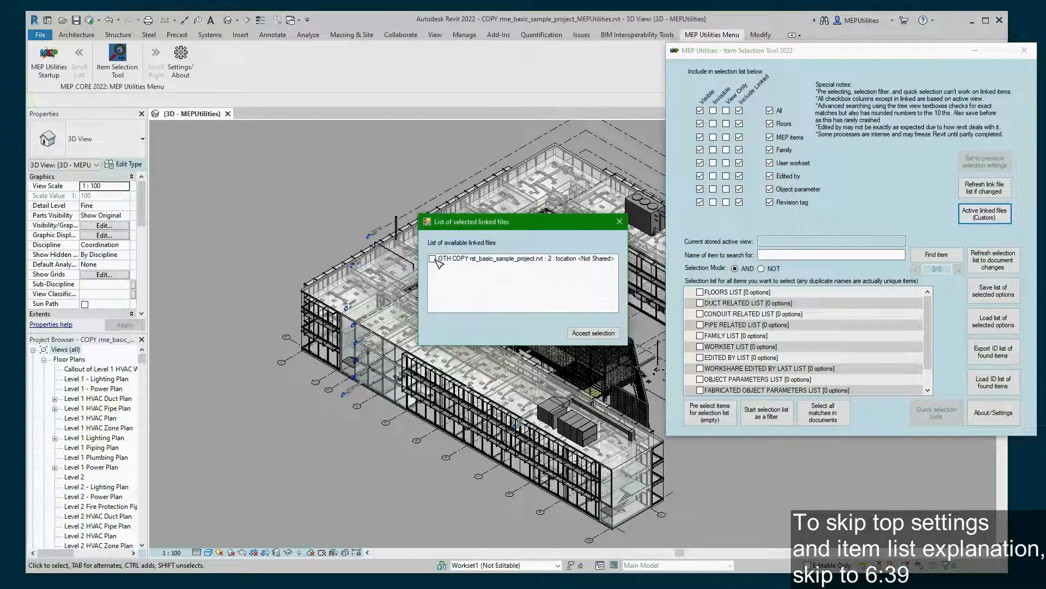
click(434, 259)
click(432, 259)
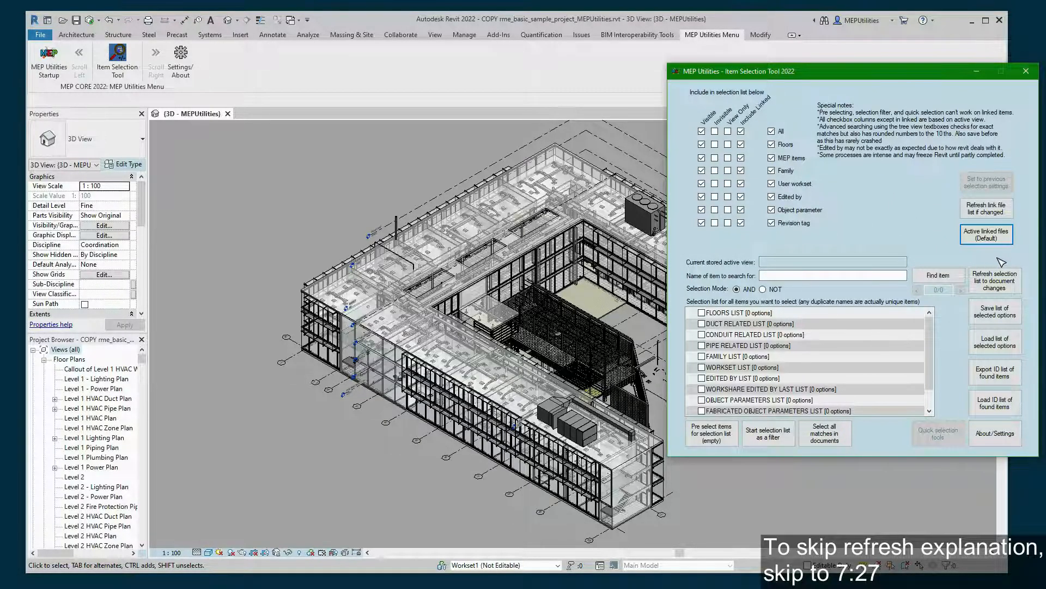
- Refresh the selection lists, loading 9 floors, 19 duct-related items and 2079 object parameters
click(1006, 272)
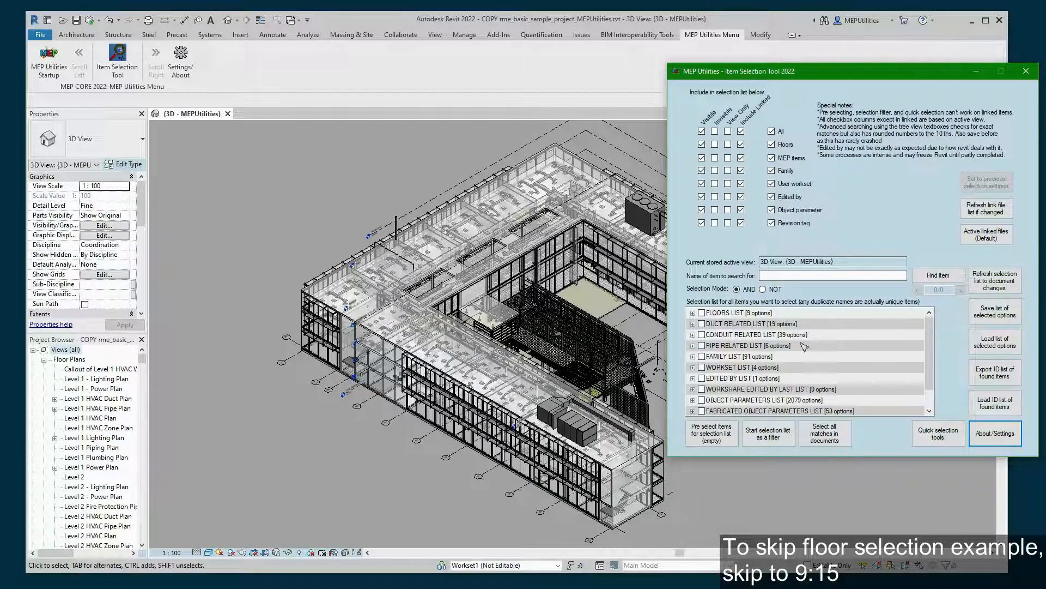
- Tick Level 3 in the FLOORS LIST and select all 1431 matching elements in the document
drag(882, 79, 987, 83)
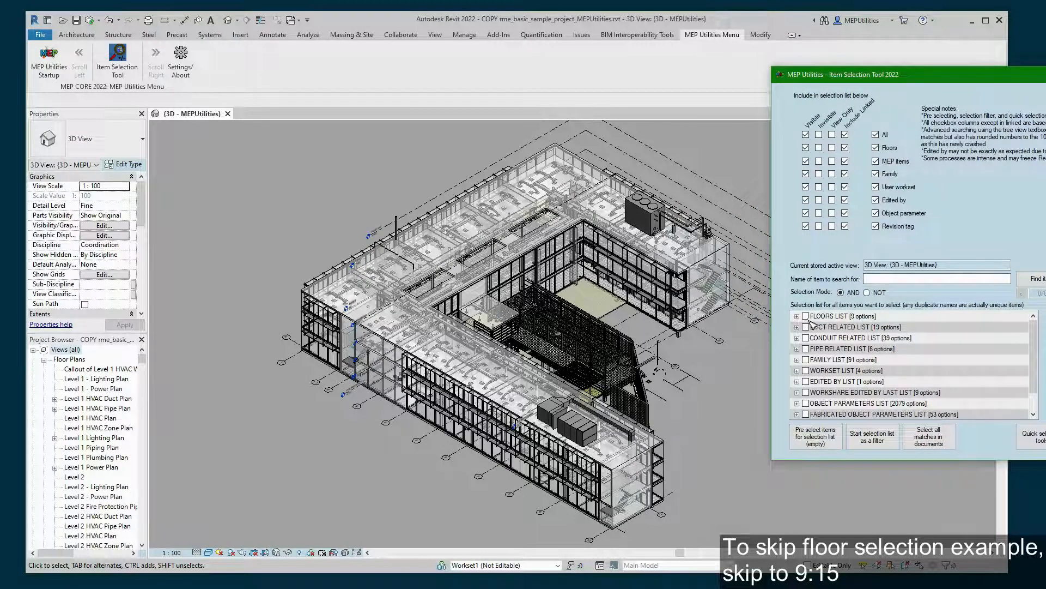
click(797, 316)
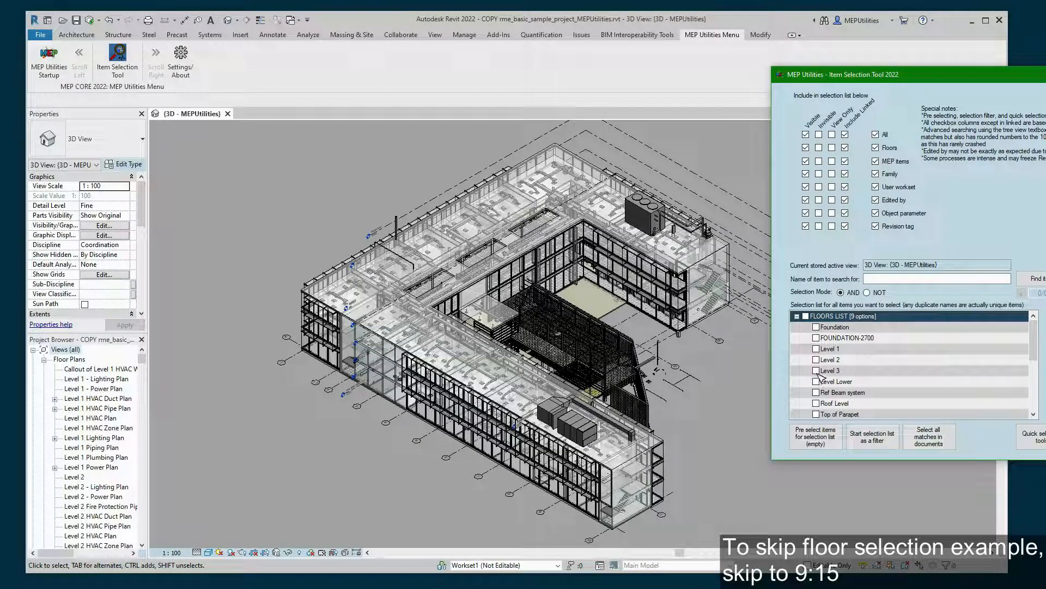
click(817, 371)
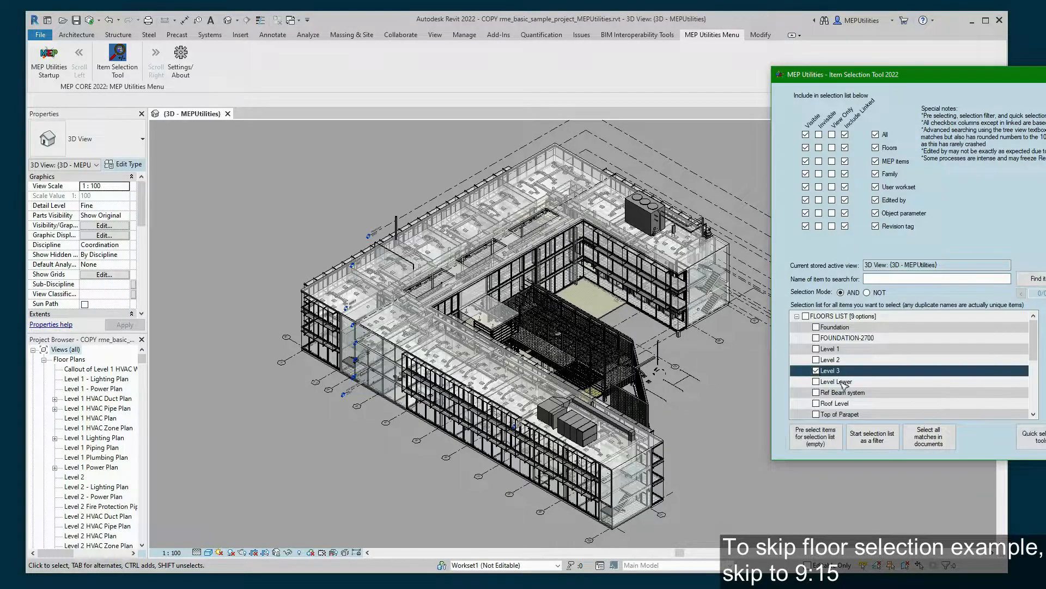
click(875, 361)
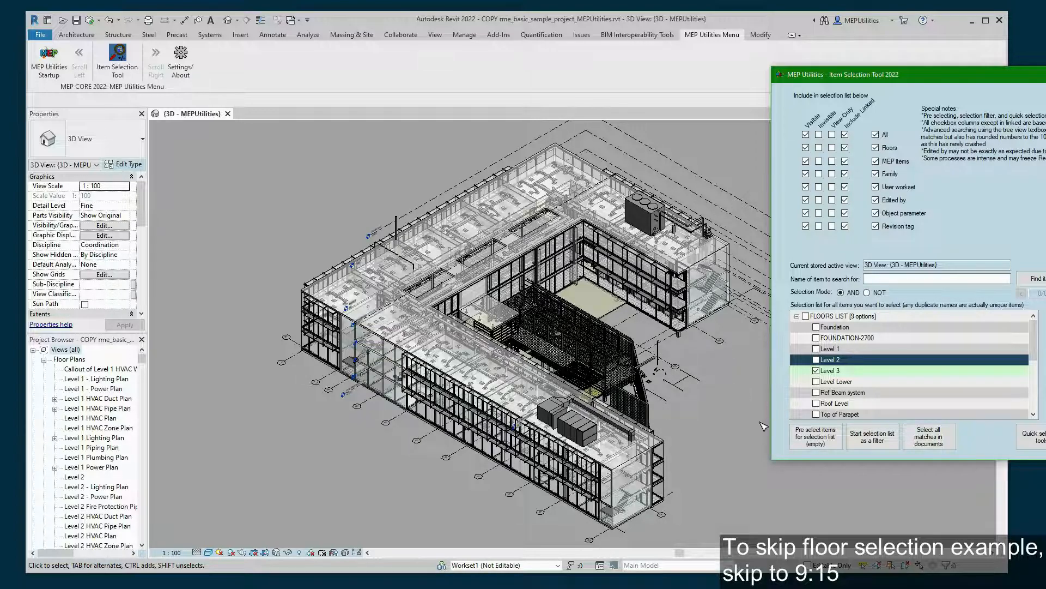
click(935, 443)
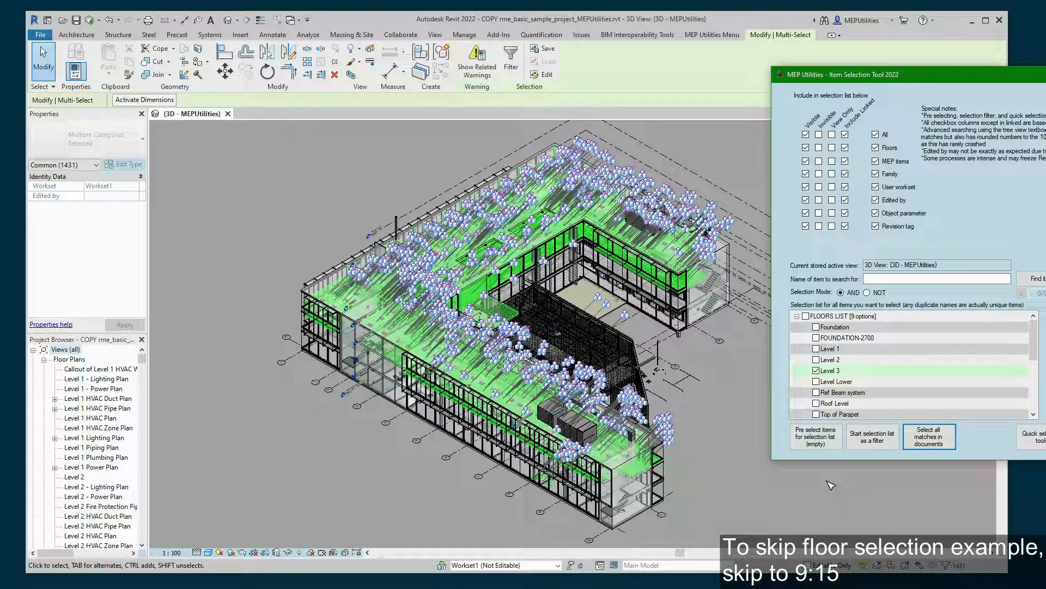
- Switch the floor criterion to Level 2, select its 1889 matches, then clear the selection
click(839, 493)
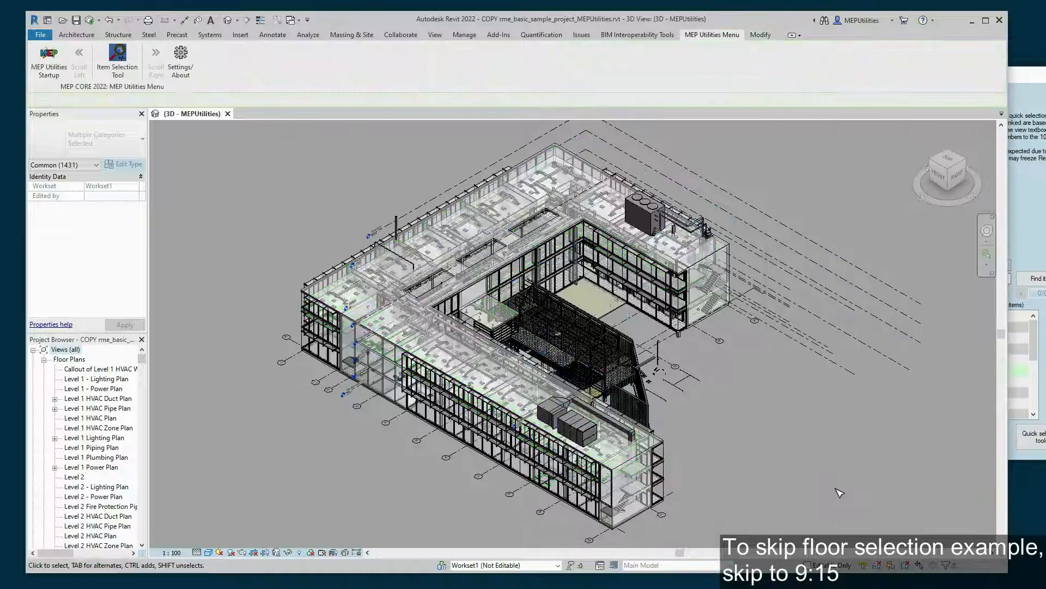
click(1009, 202)
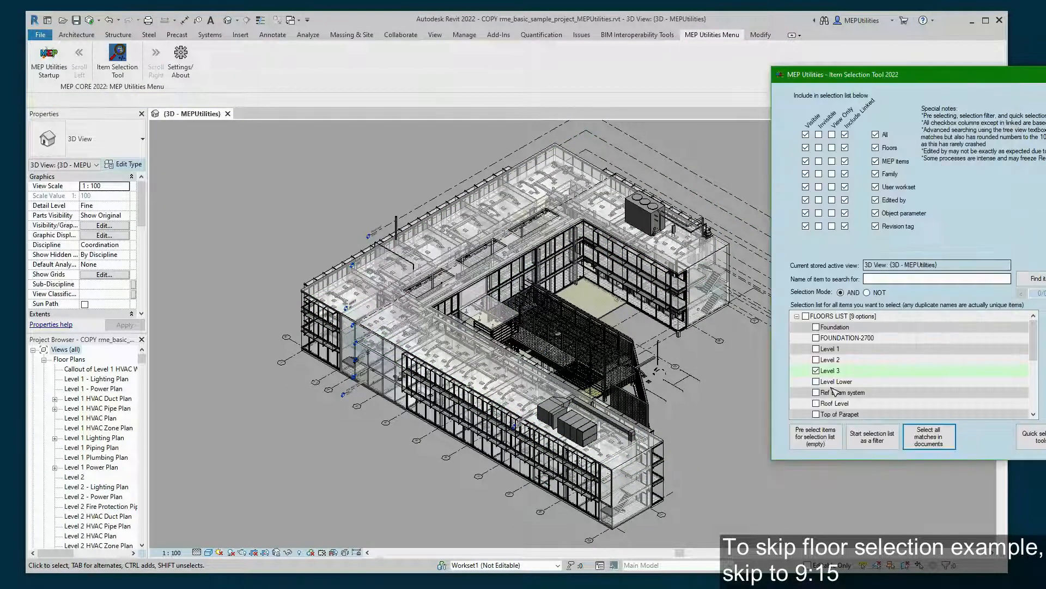
click(819, 370)
click(818, 360)
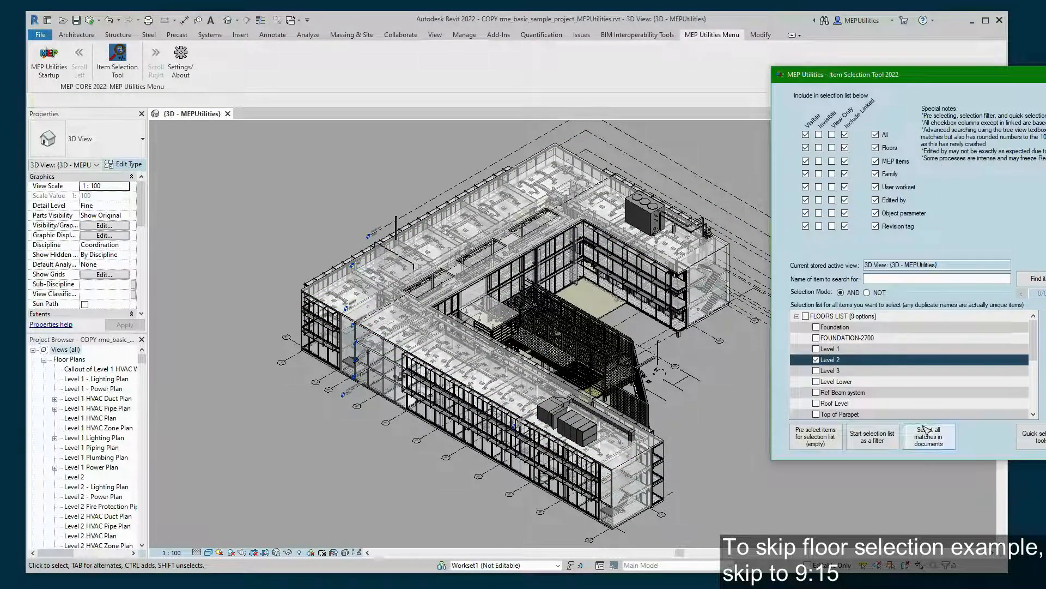
click(929, 436)
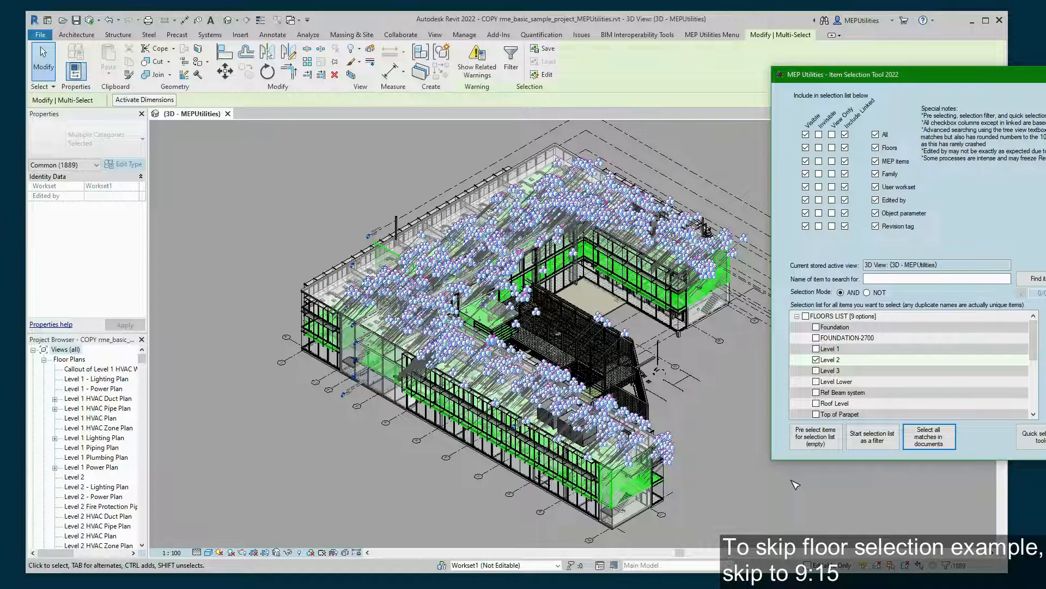
click(861, 491)
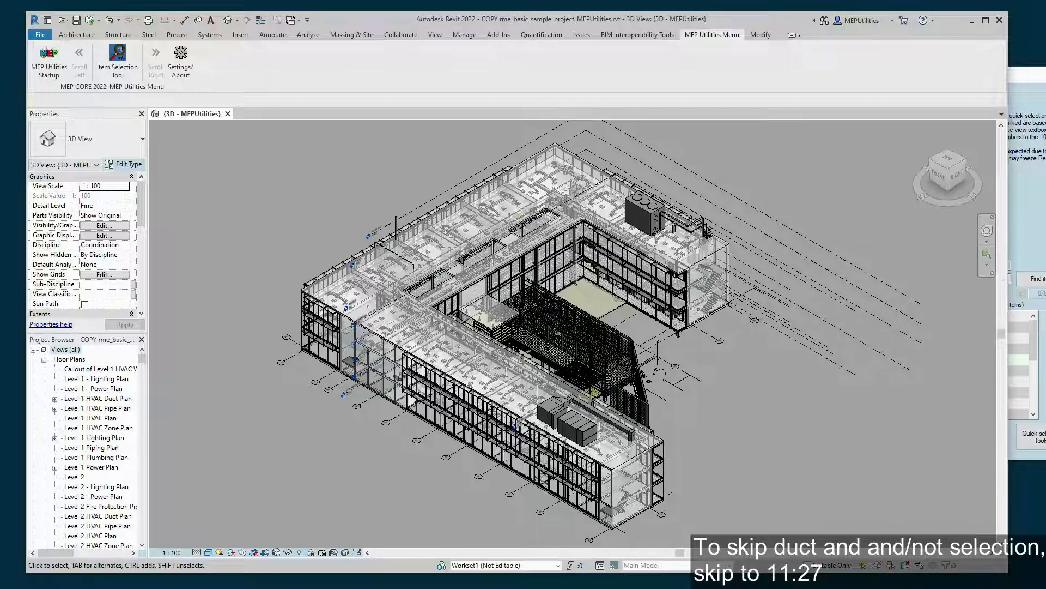
- Untick Level 2 and expand the DUCT RELATED LIST in the Item Selection Tool
click(1041, 357)
click(823, 363)
scroll(823, 365, down, 3)
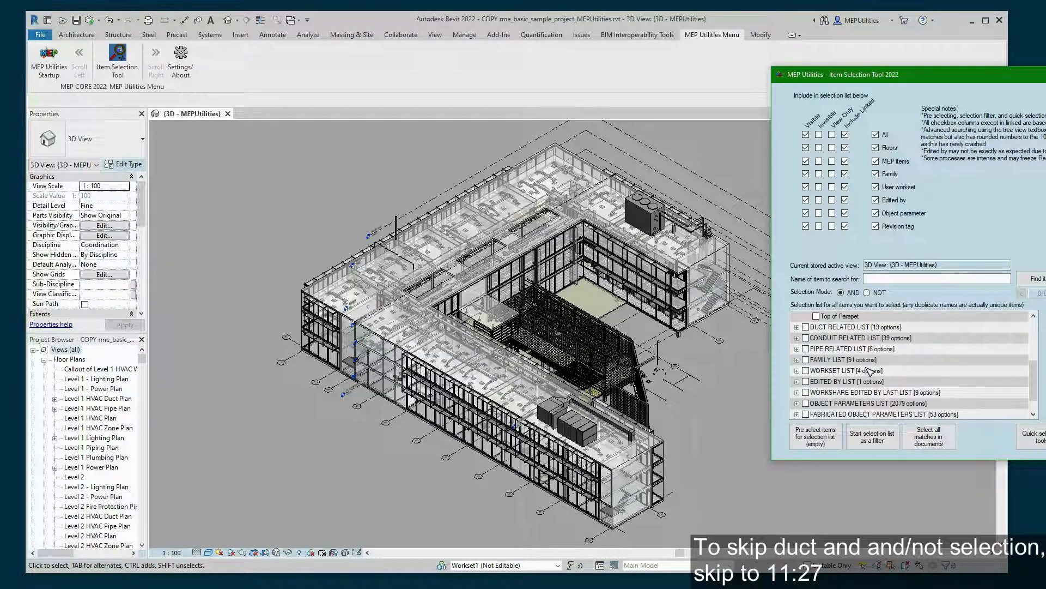
click(797, 327)
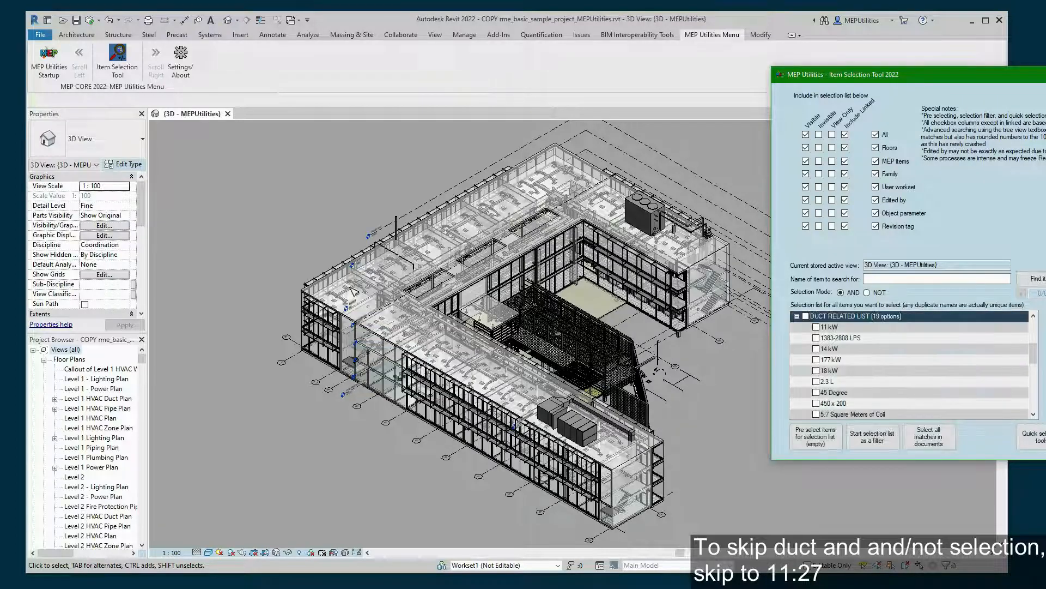
- Zoom the 3D view in on the building's ductwork
scroll(353, 292, up, 3)
scroll(381, 276, up, 3)
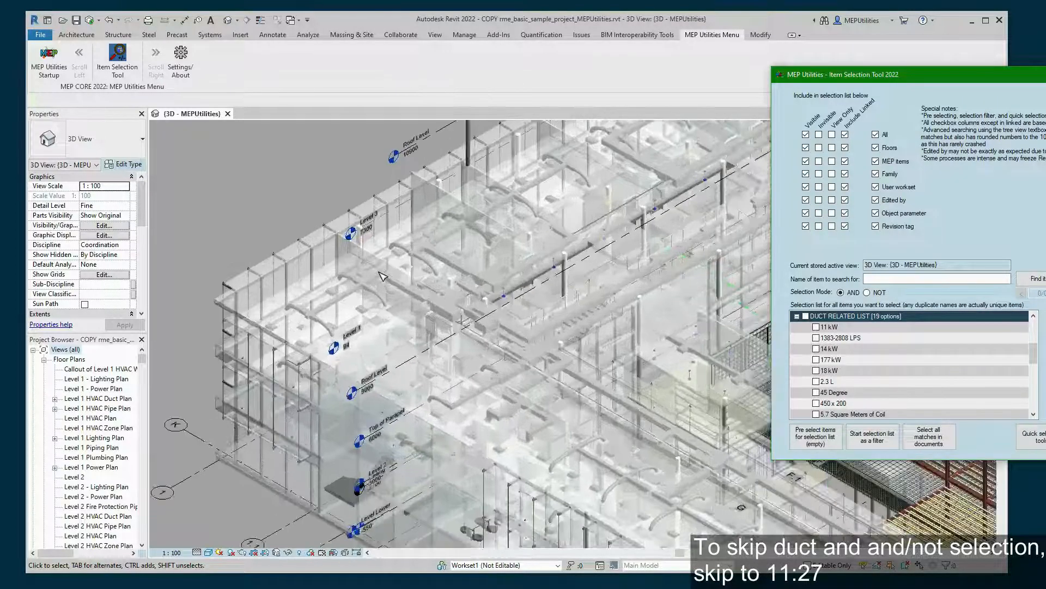
scroll(382, 277, up, 1)
scroll(381, 277, up, 1)
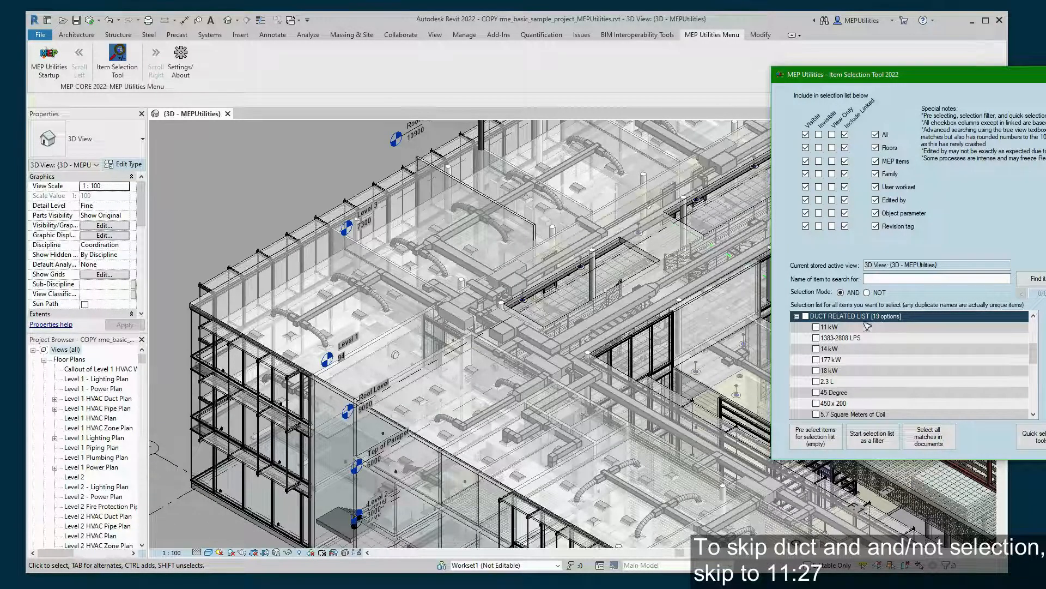
scroll(880, 343, up, 3)
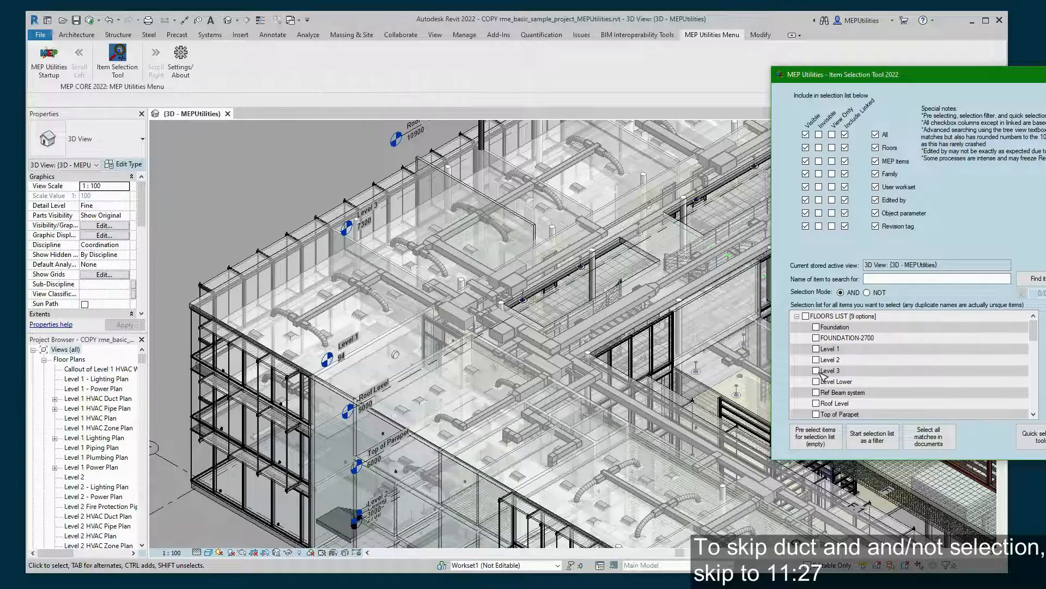
- Select all 1431 Level 3 elements from the FLOORS LIST, then clear that selection
click(817, 371)
click(950, 442)
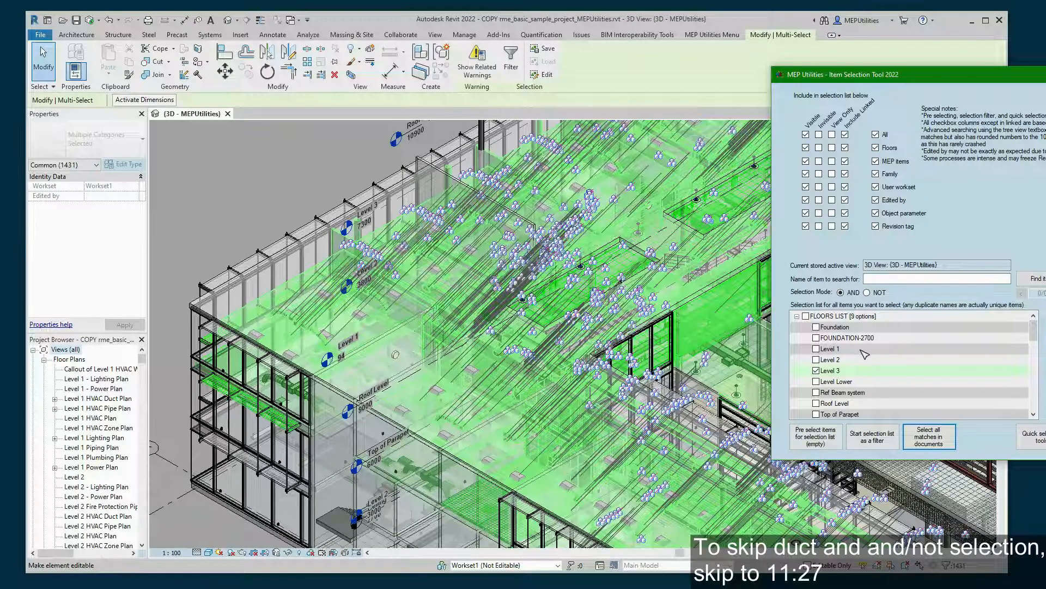
scroll(865, 354, down, 3)
click(256, 202)
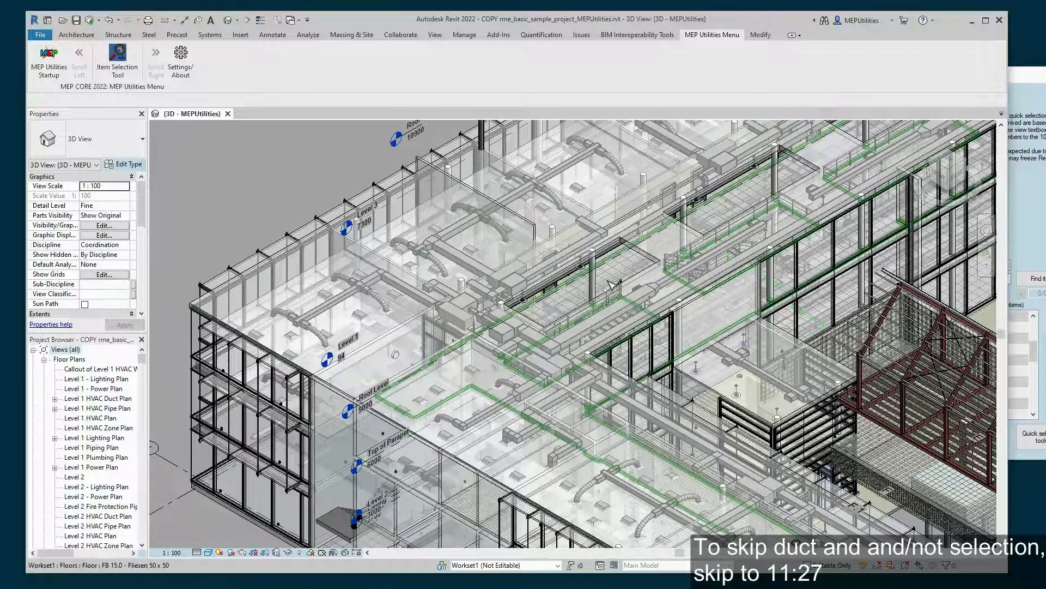
- Switch the Item Selection Tool's selection mode from AND to NOT
click(1039, 134)
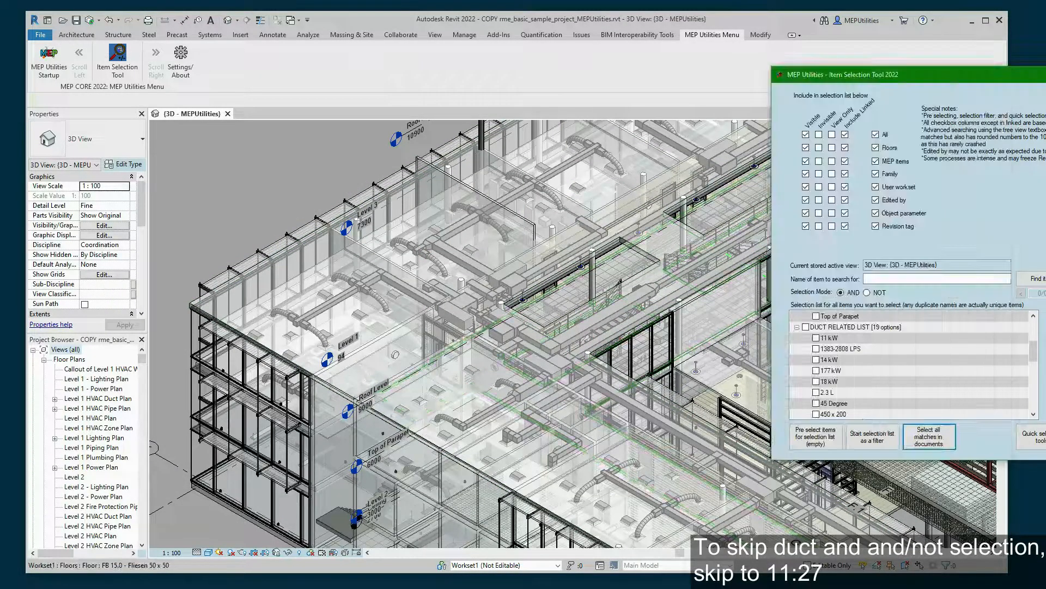
scroll(931, 368, up, 2)
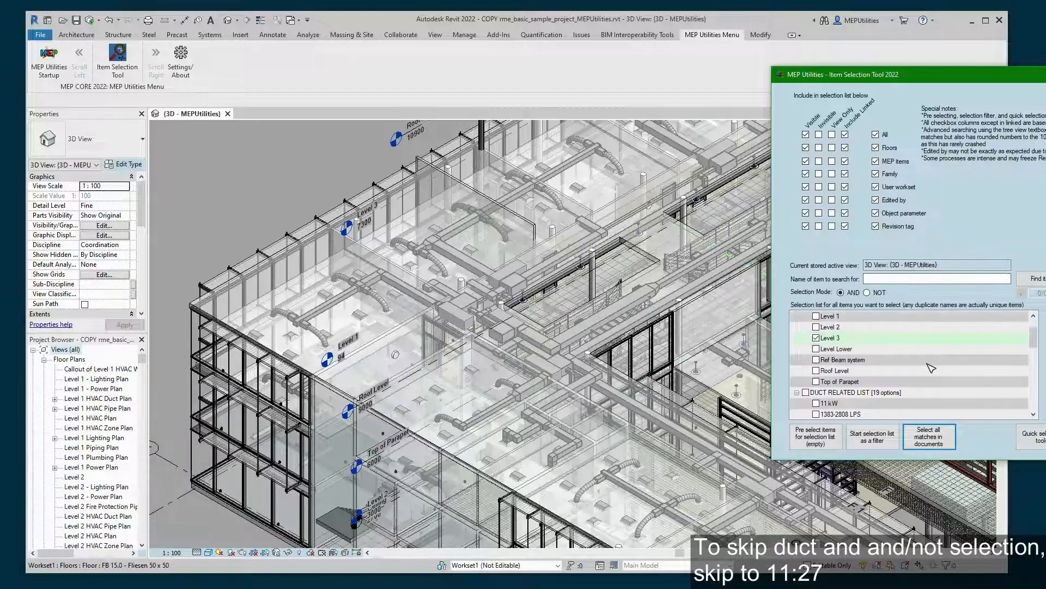
scroll(931, 367, up, 1)
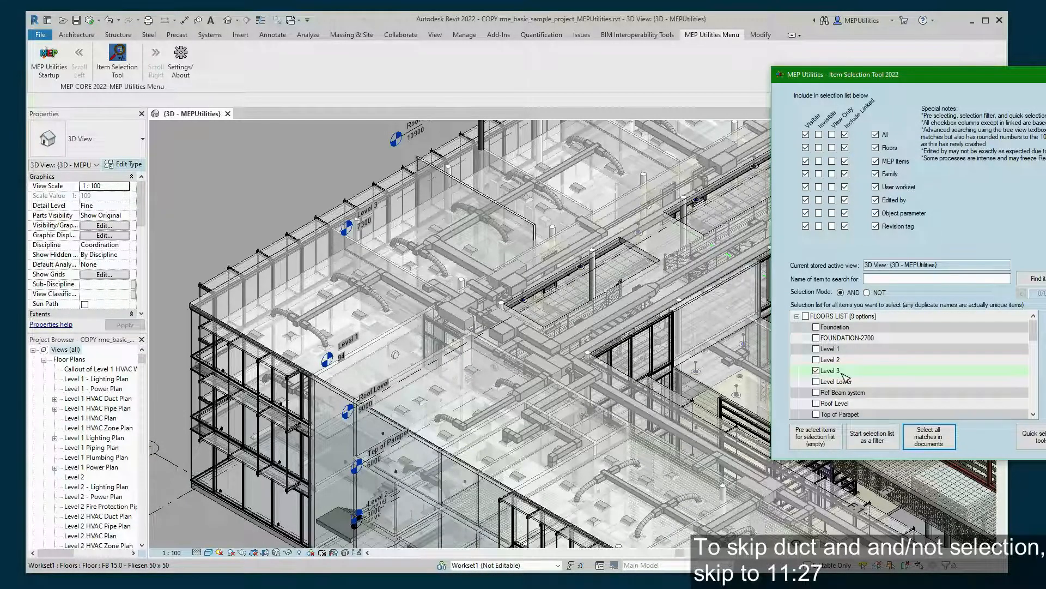
click(867, 293)
- Tick the whole DUCT RELATED LIST while keeping Level 3 ticked as a criterion
scroll(861, 343, down, 2)
scroll(861, 344, down, 1)
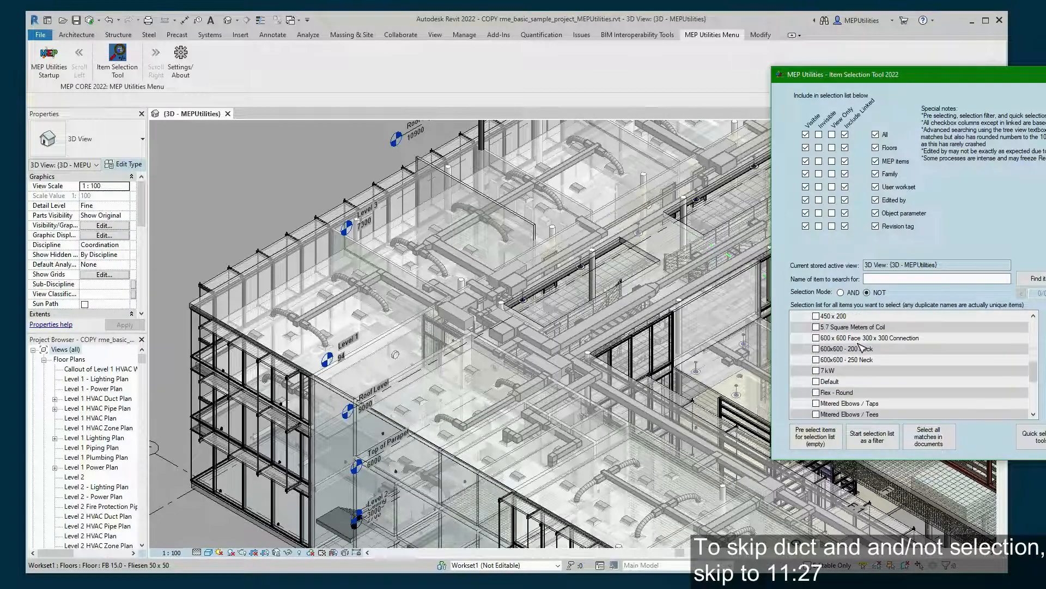
click(806, 328)
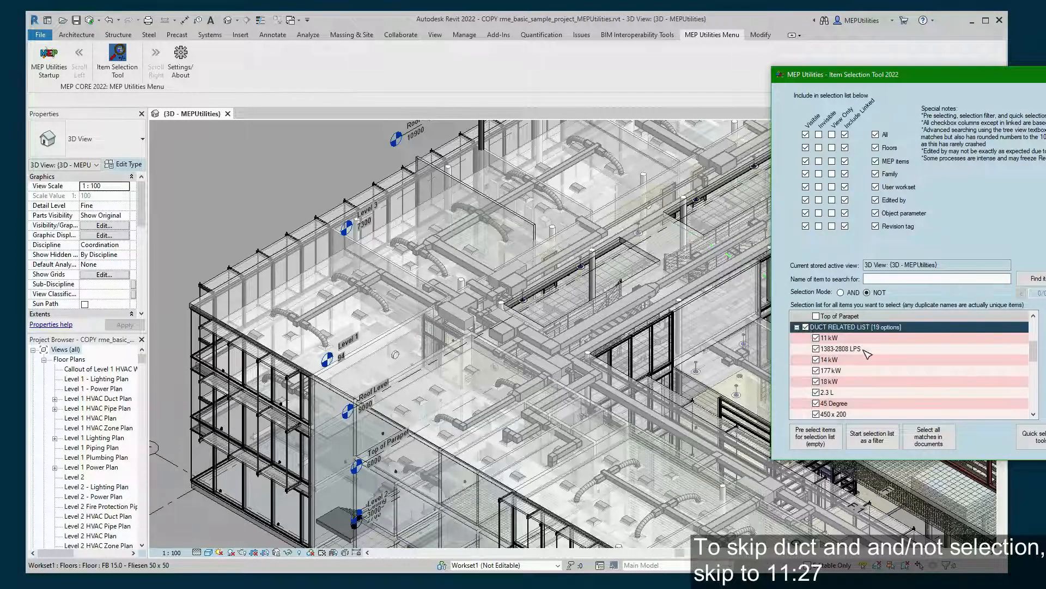
scroll(872, 363, down, 3)
scroll(874, 374, up, 3)
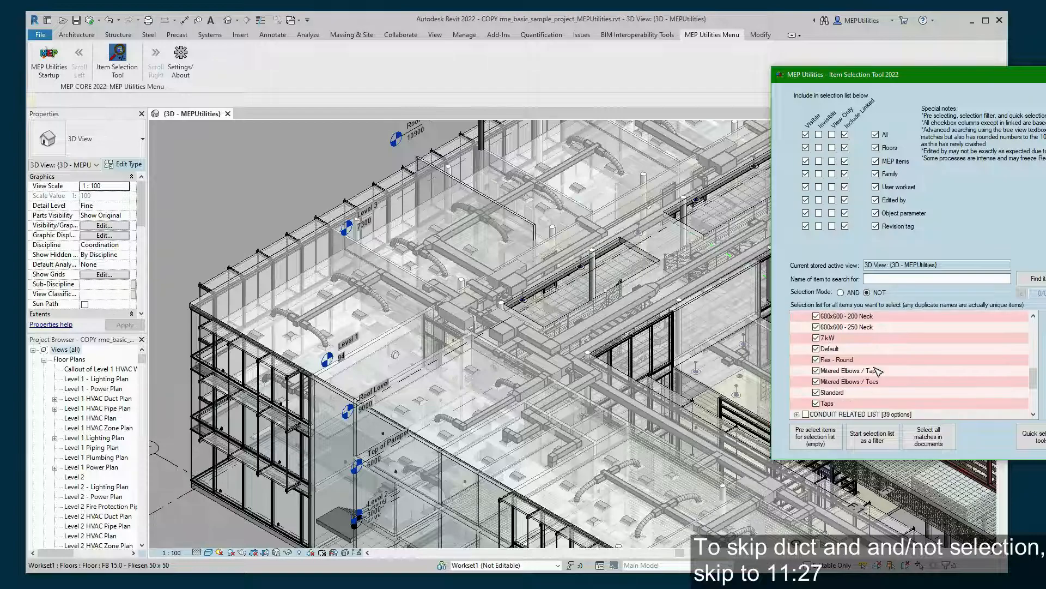
scroll(850, 385, up, 1)
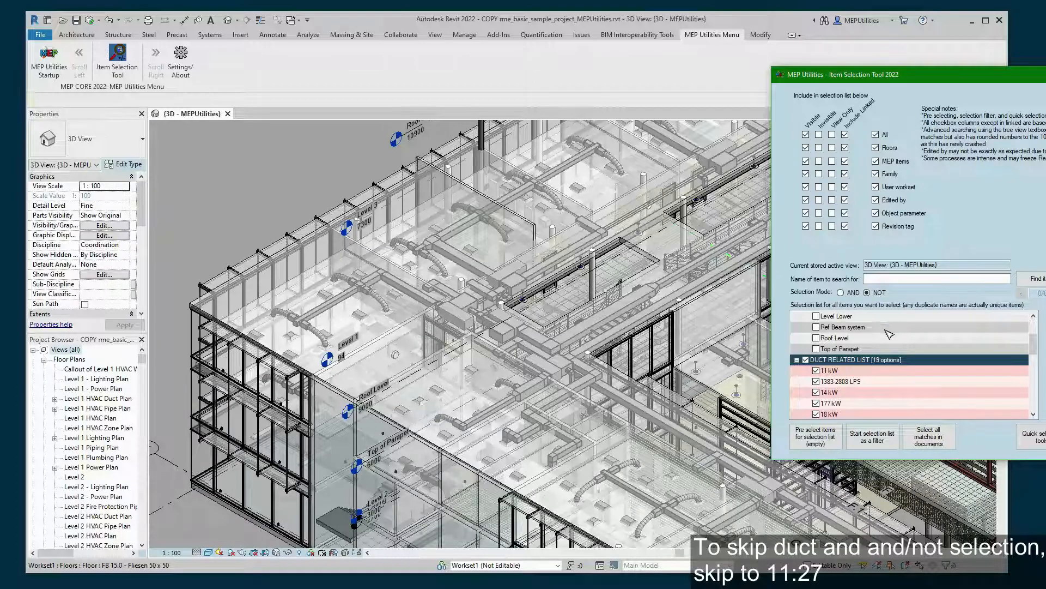
scroll(890, 331, up, 1)
click(857, 339)
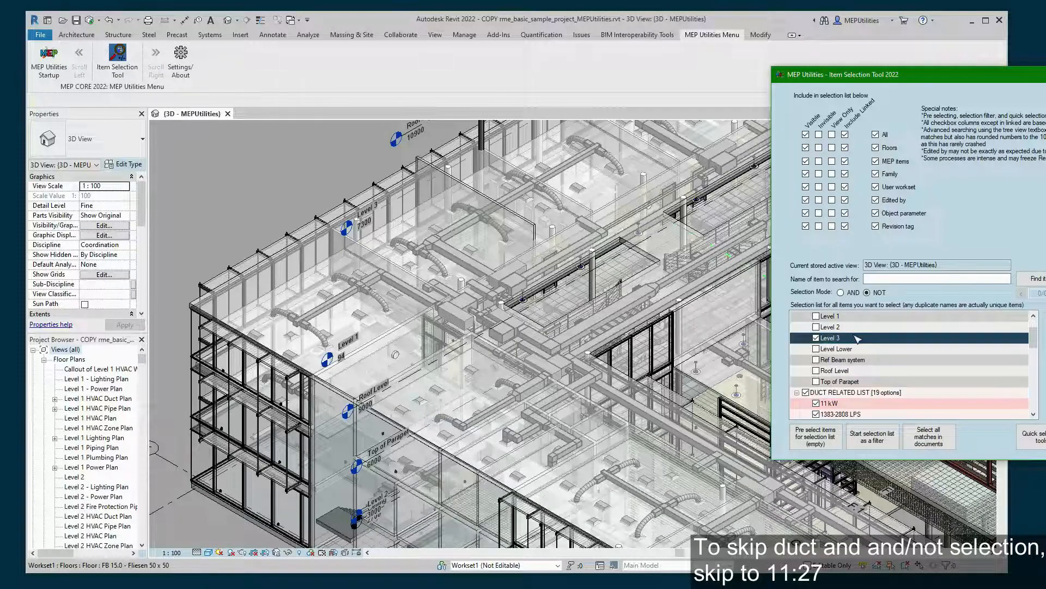
click(875, 394)
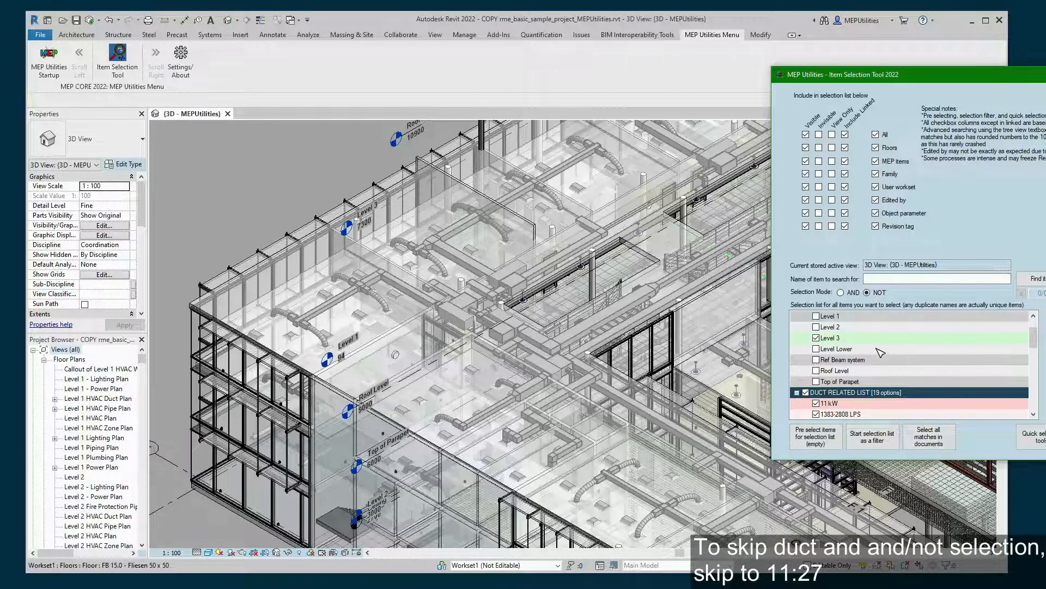
- Select the 720 Level 3 elements that aren't duct-related and review the ticked criteria
click(935, 437)
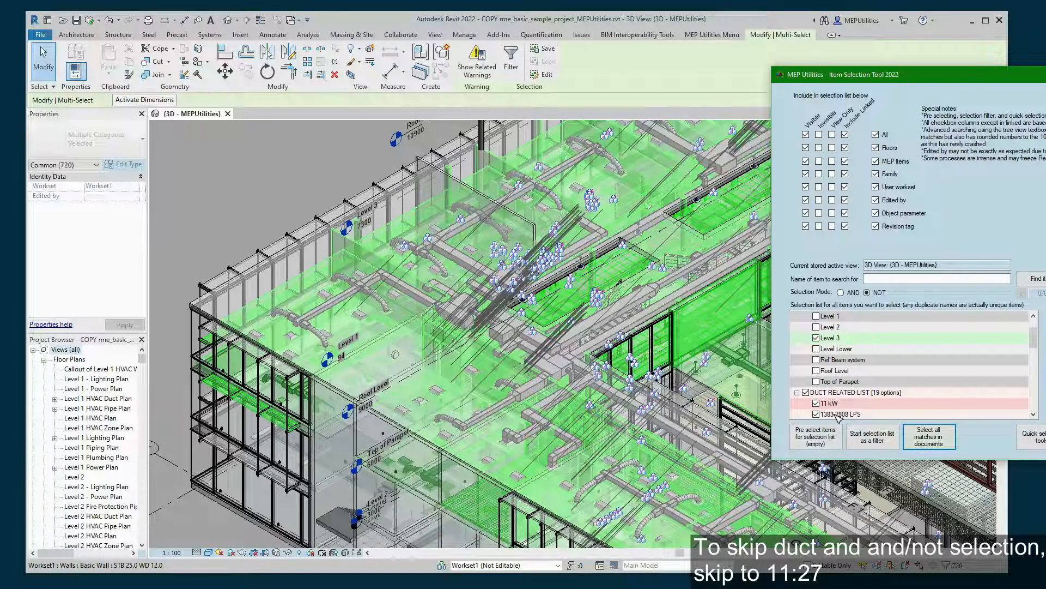
scroll(849, 346, down, 15)
scroll(848, 352, up, 2)
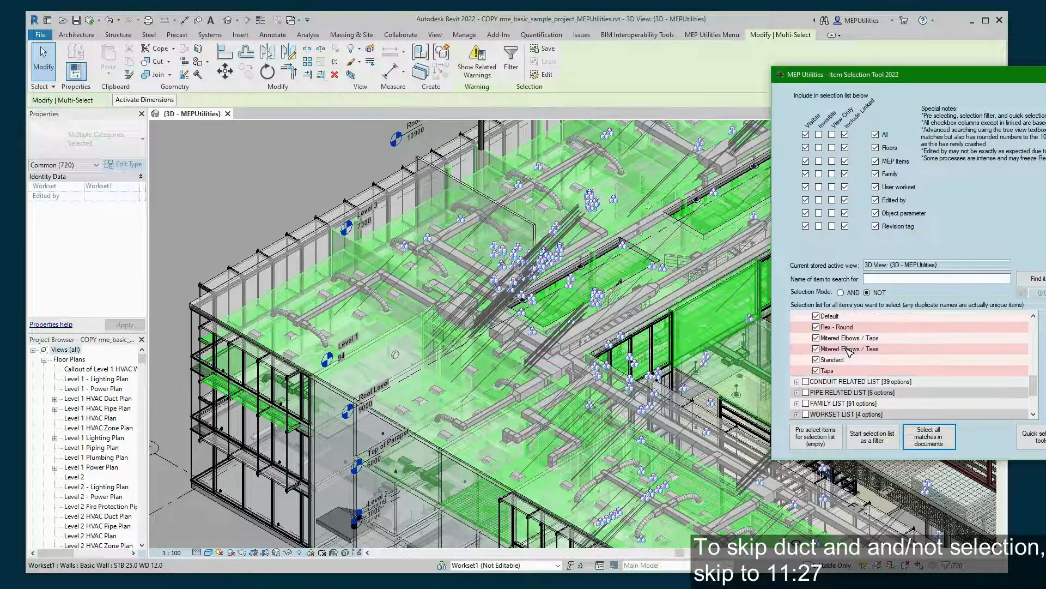
scroll(851, 354, down, 1)
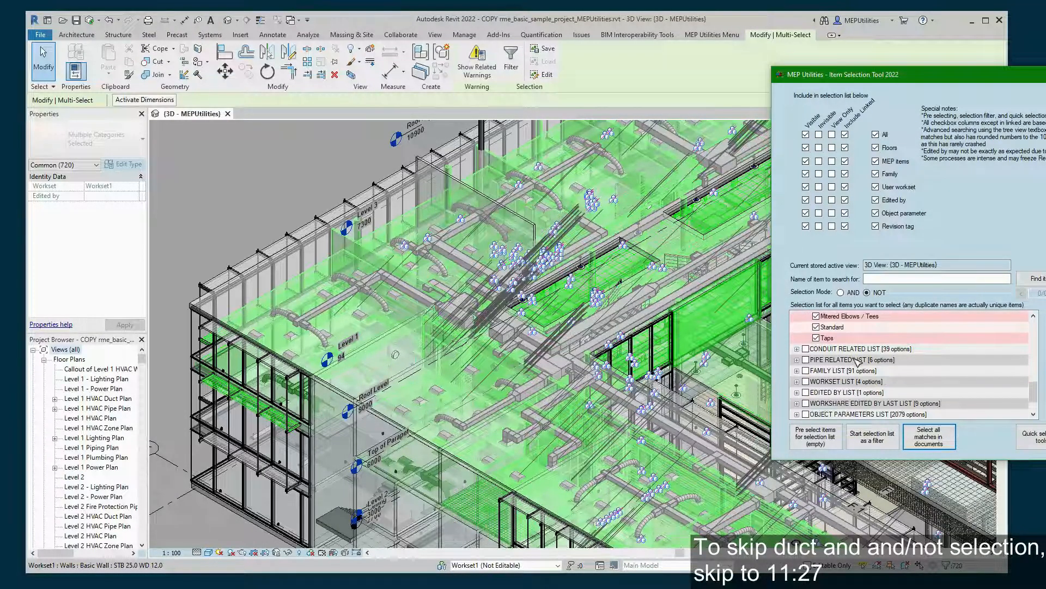
scroll(872, 376, down, 1)
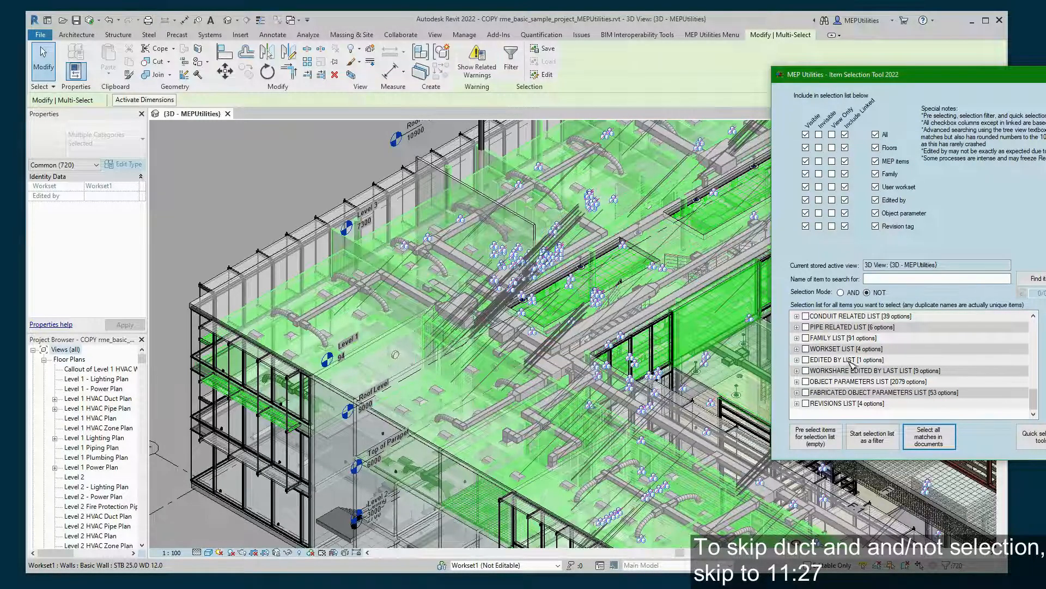
scroll(905, 360, up, 3)
scroll(906, 361, up, 4)
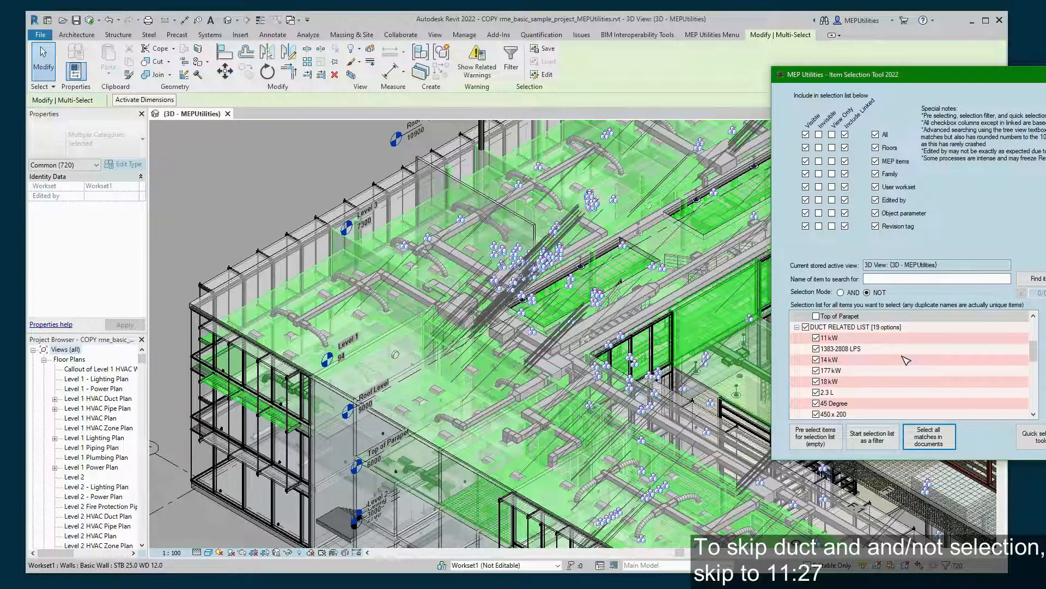
scroll(906, 360, up, 2)
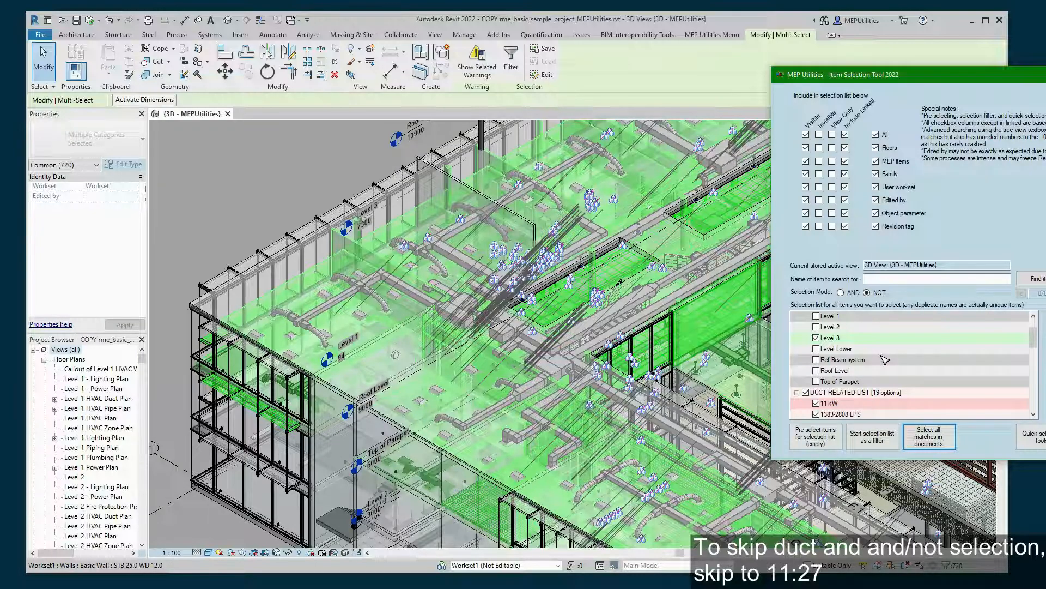
- Clear the 720-element selection and untick Level 3 and the DUCT RELATED LIST
click(244, 164)
click(244, 164)
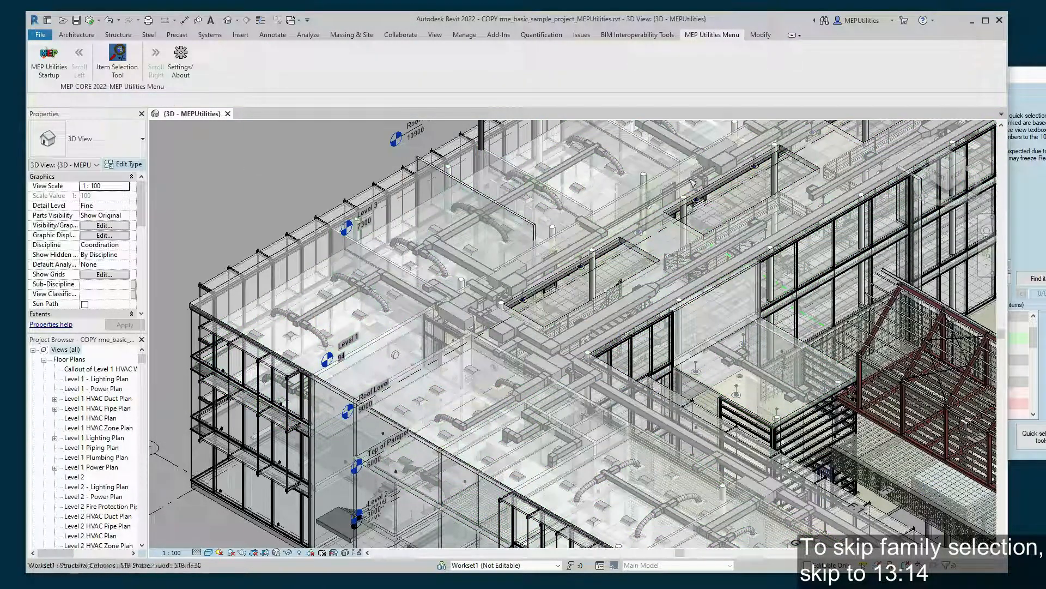
click(1037, 207)
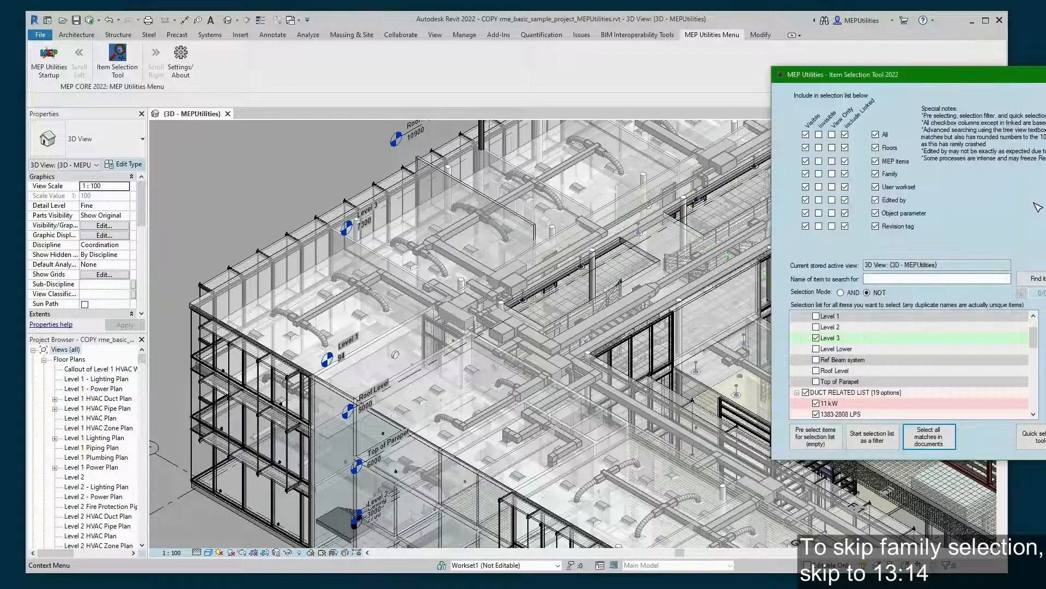
click(816, 338)
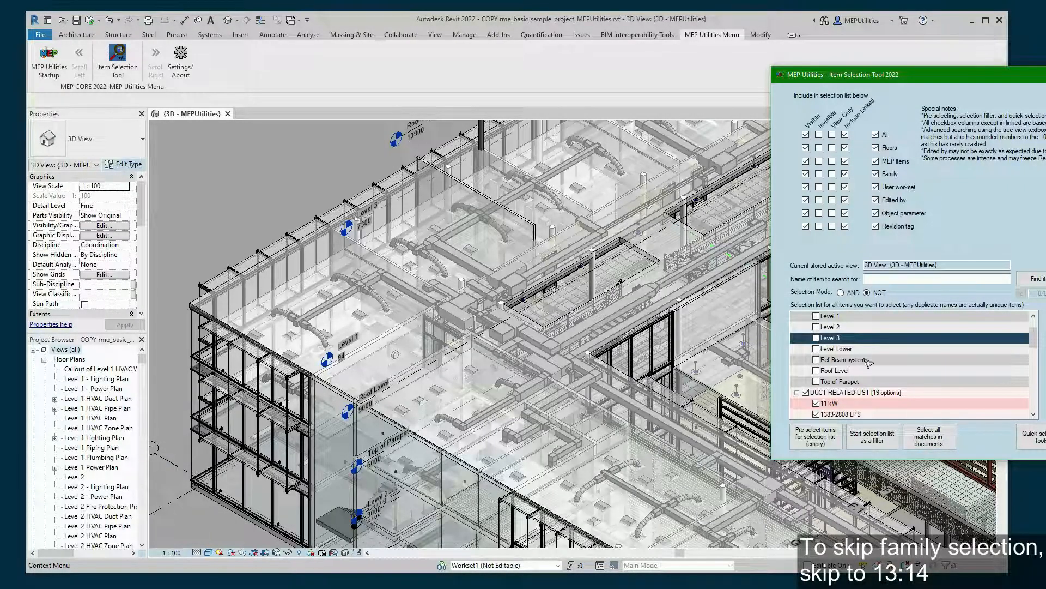
click(806, 393)
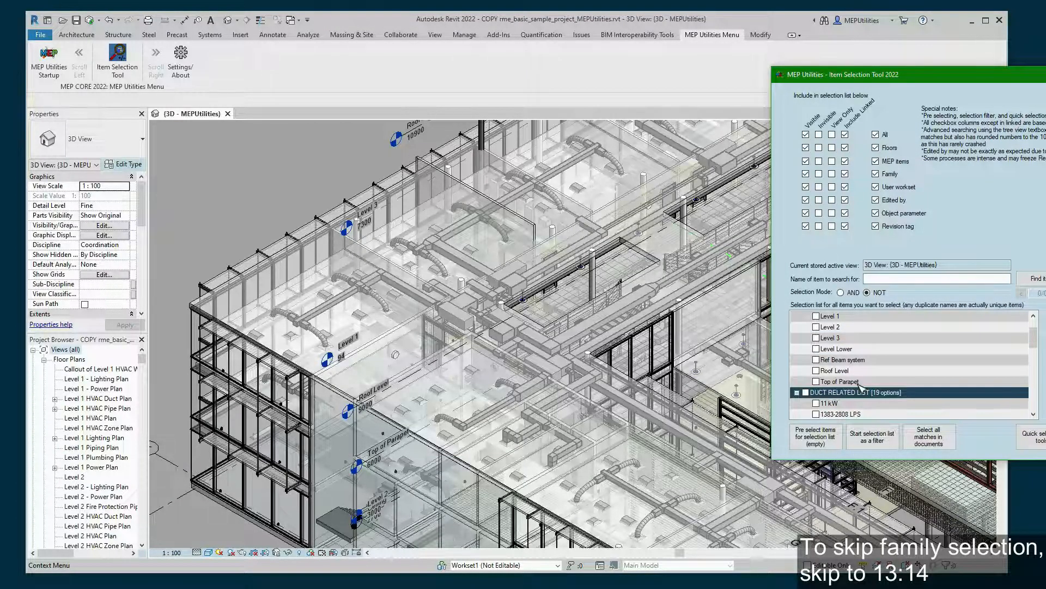
- Collapse the FLOORS LIST and expand the FAMILY LIST
scroll(854, 387, up, 1)
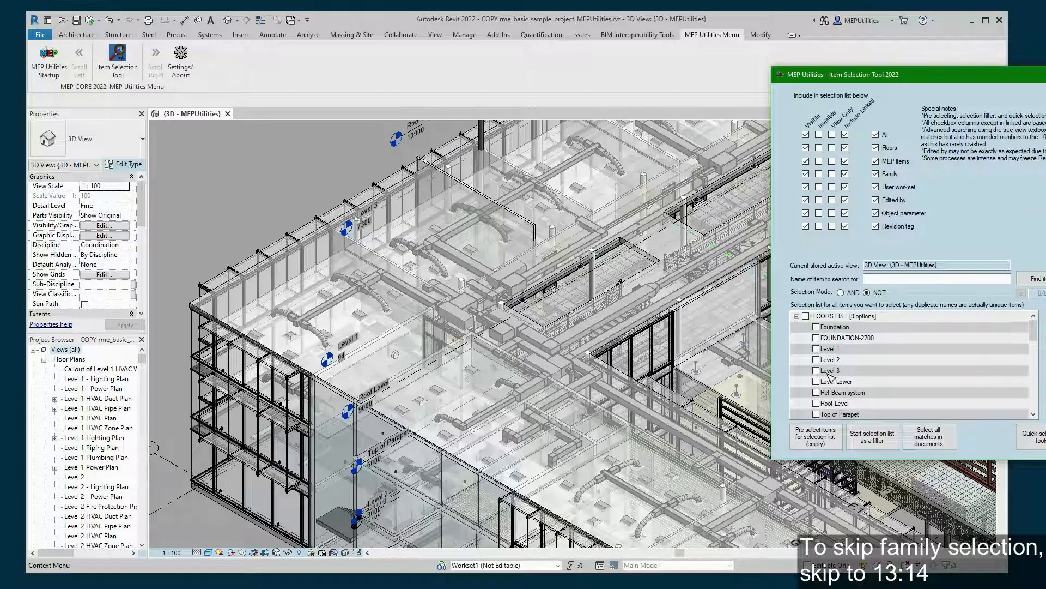
click(798, 316)
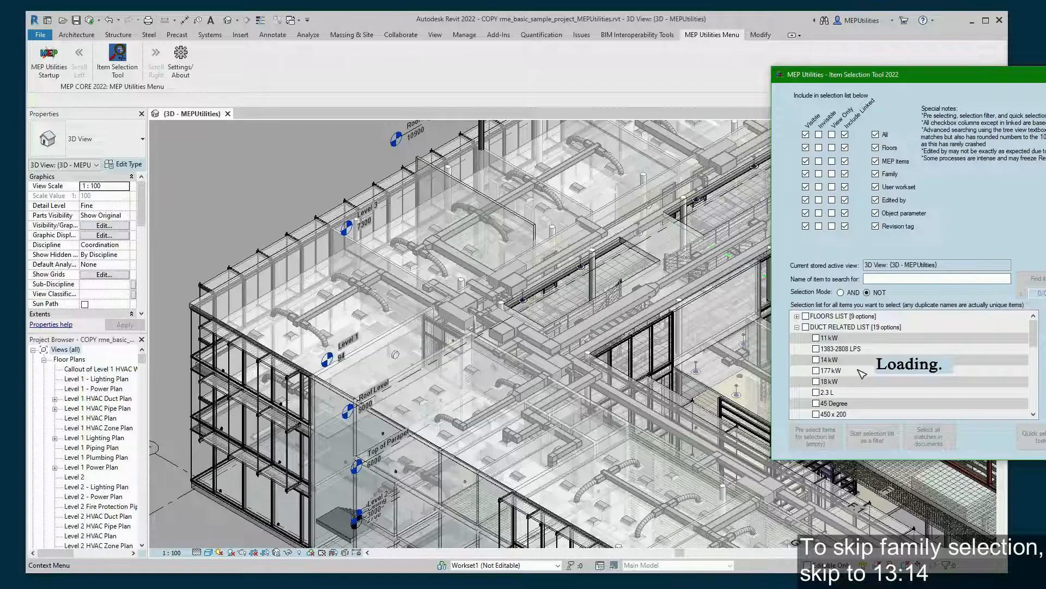
scroll(842, 370, down, 5)
scroll(842, 369, down, 1)
scroll(837, 374, down, 1)
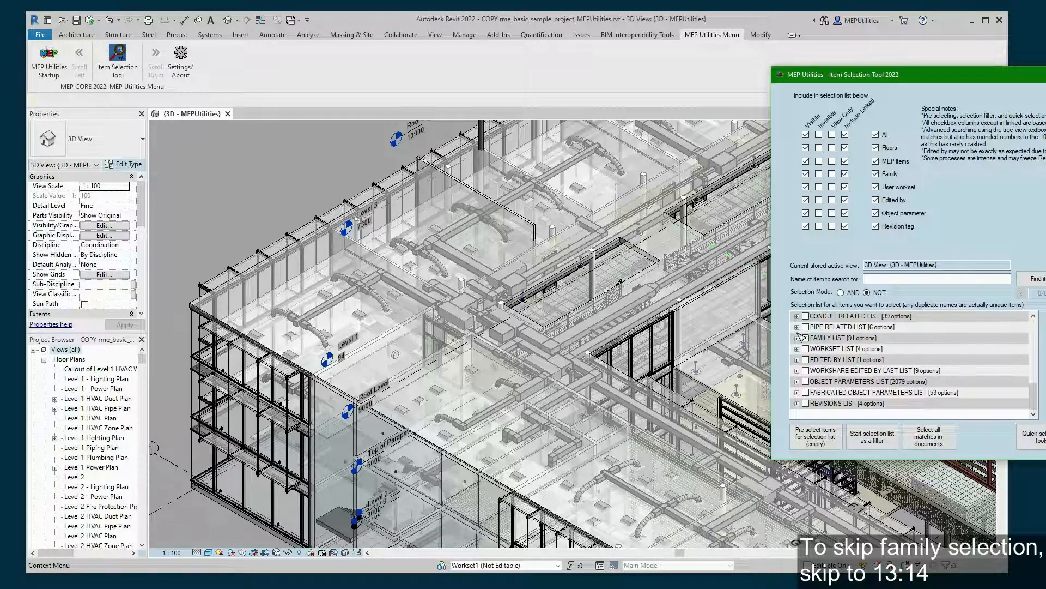
click(797, 337)
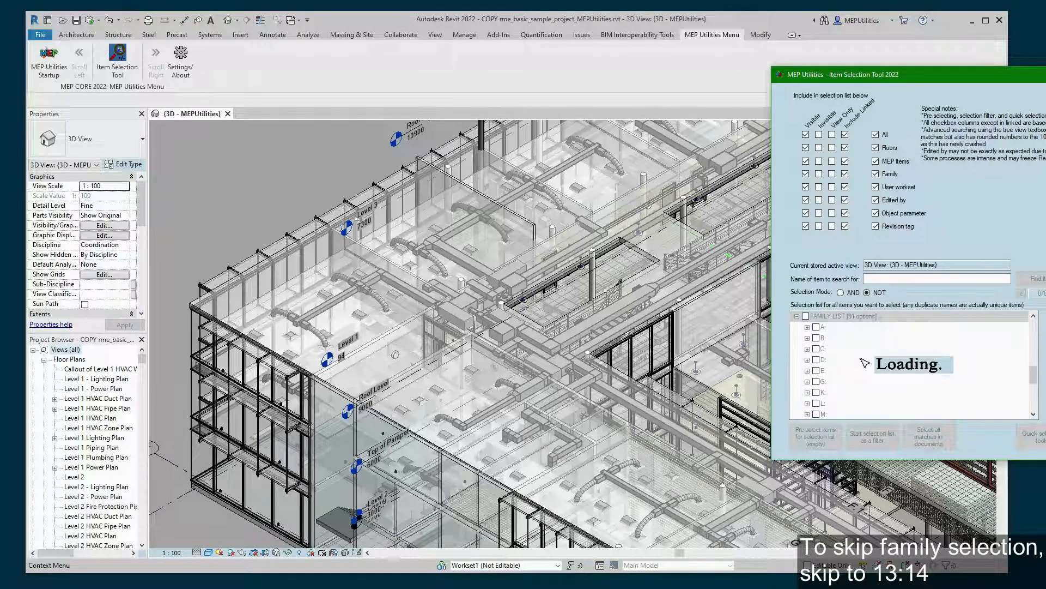
- Pick a duct elbow to check its family, then expand the M: family group
click(283, 178)
click(381, 276)
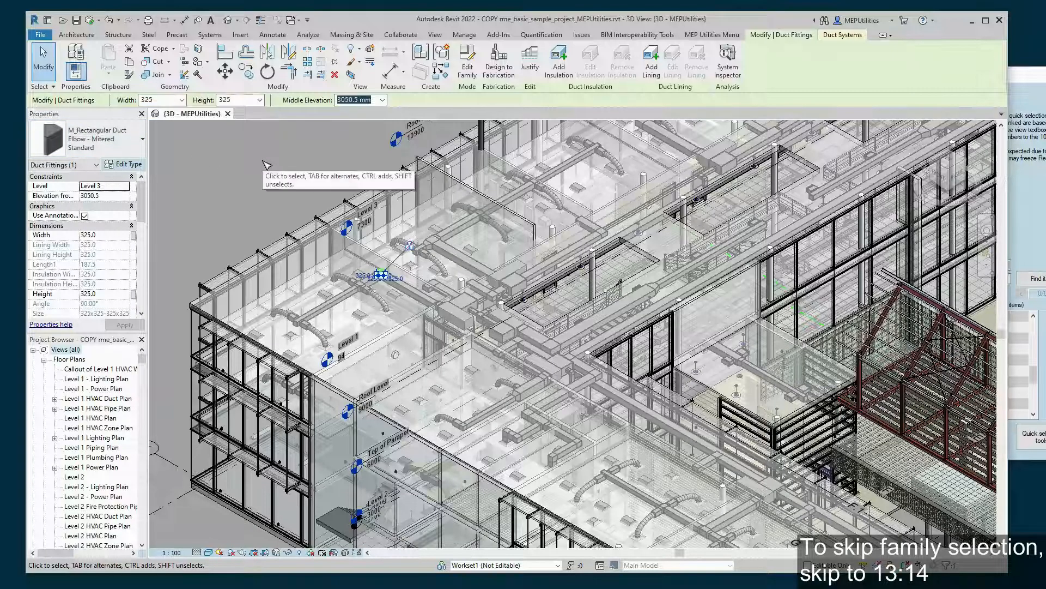
click(1015, 292)
scroll(822, 360, down, 2)
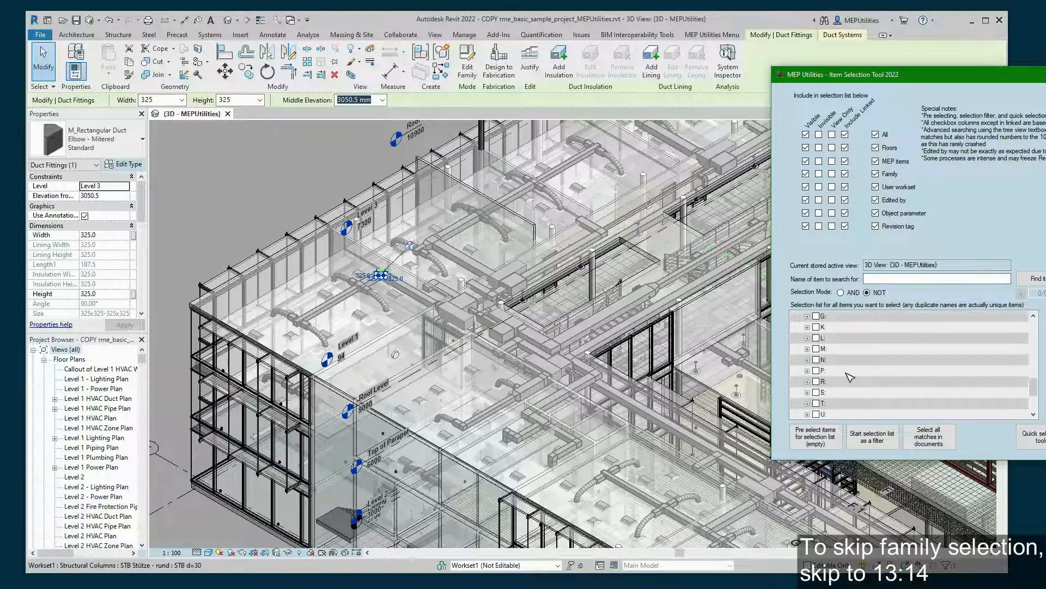
click(807, 348)
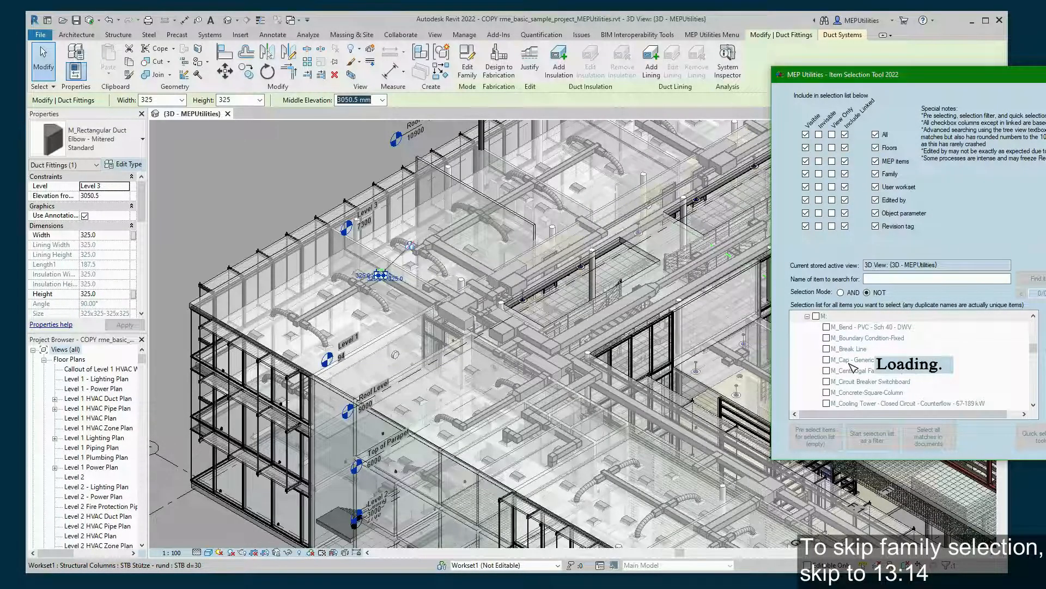
- Switch the selection mode back to AND
scroll(855, 364, down, 4)
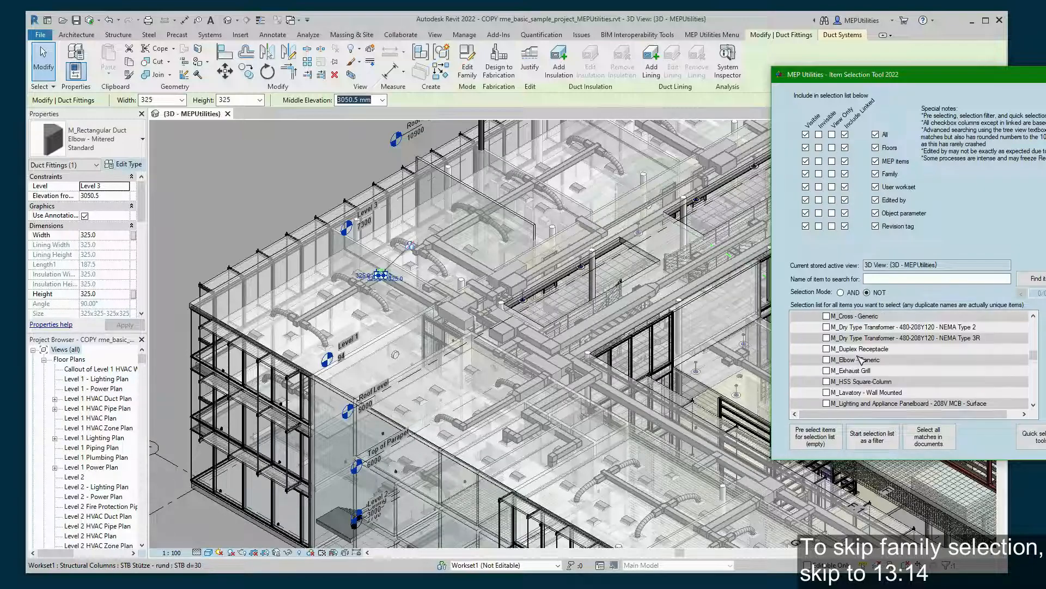
scroll(860, 360, down, 8)
scroll(875, 355, down, 2)
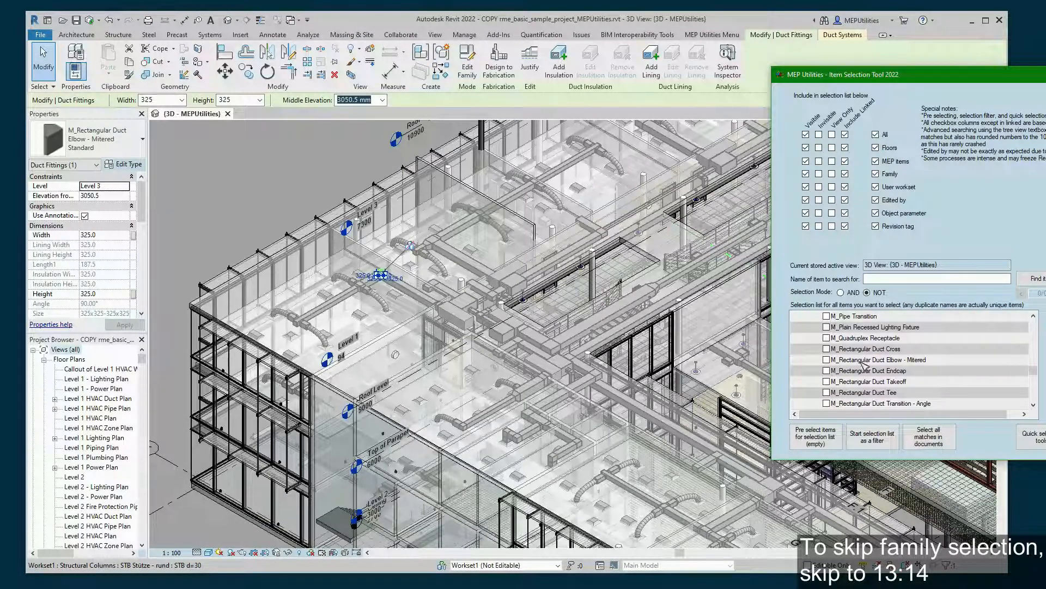
click(827, 348)
click(827, 360)
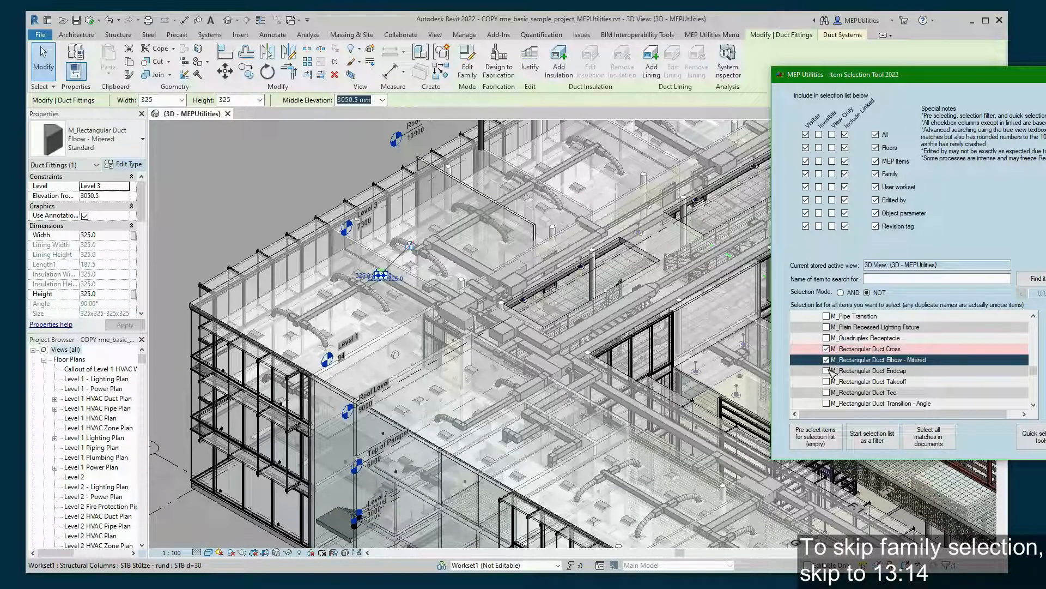
click(825, 360)
click(826, 350)
click(840, 293)
click(840, 293)
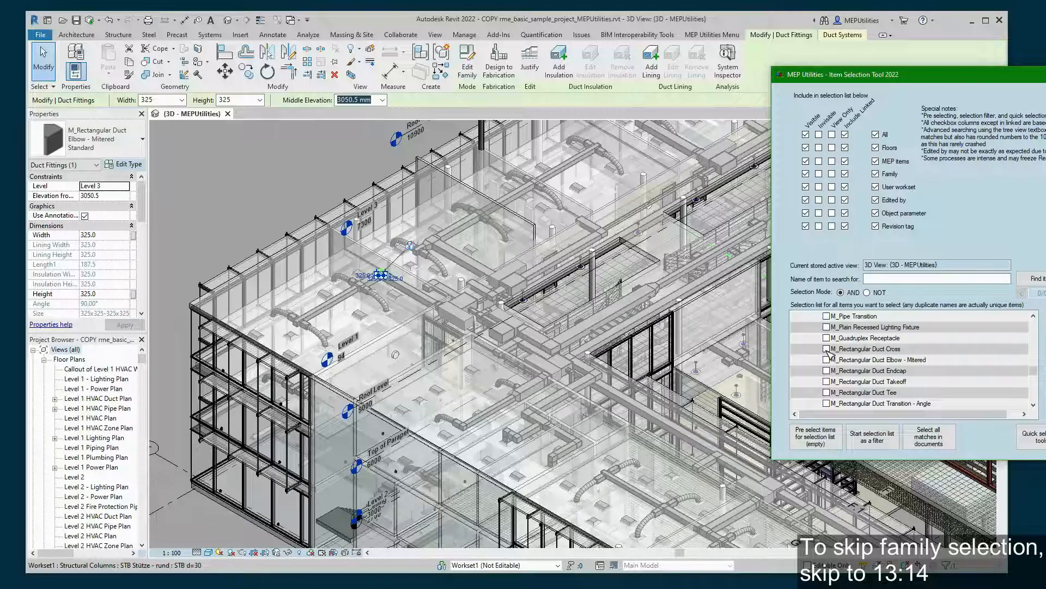
- Tick the eight M_Rectangular duct fitting families, from Duct Cross through Rectangular to Round Transition
click(826, 349)
click(827, 360)
click(827, 371)
click(827, 382)
click(827, 392)
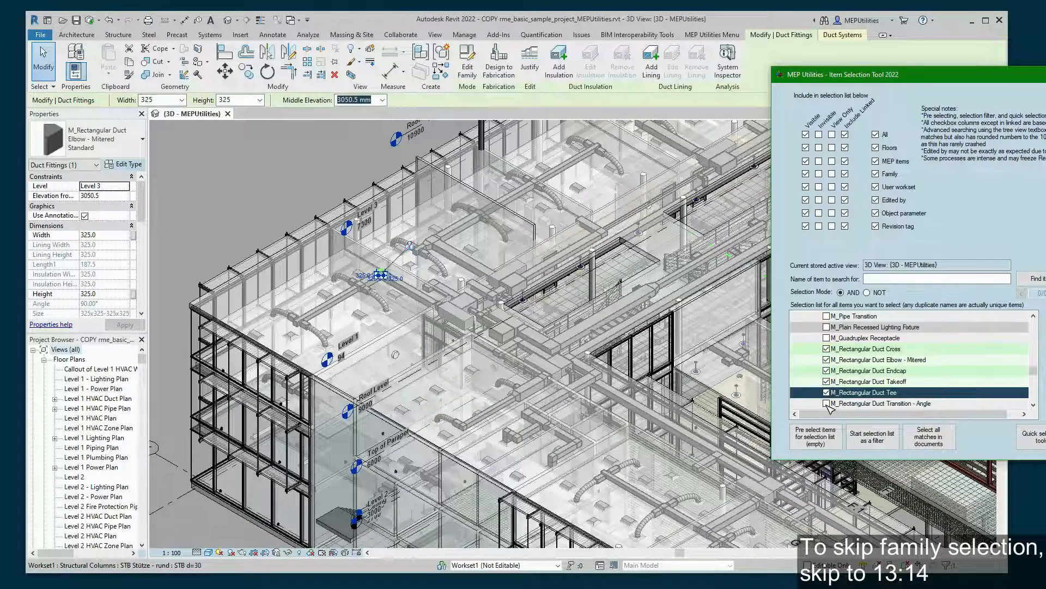
click(827, 403)
scroll(831, 398, down, 1)
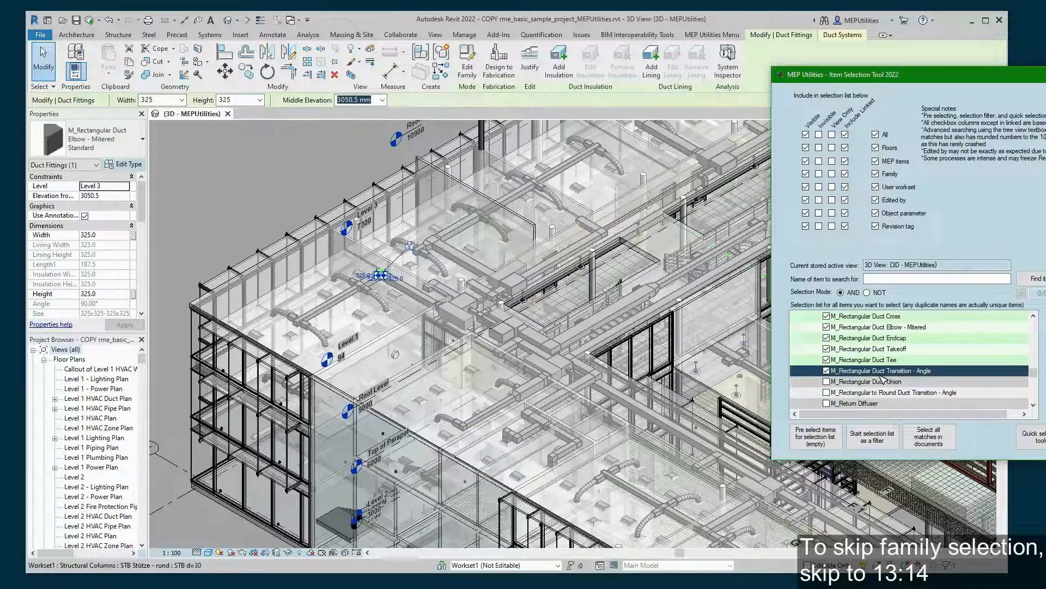
click(827, 382)
click(827, 392)
scroll(863, 369, down, 1)
scroll(888, 365, up, 1)
scroll(914, 372, down, 1)
scroll(923, 370, up, 1)
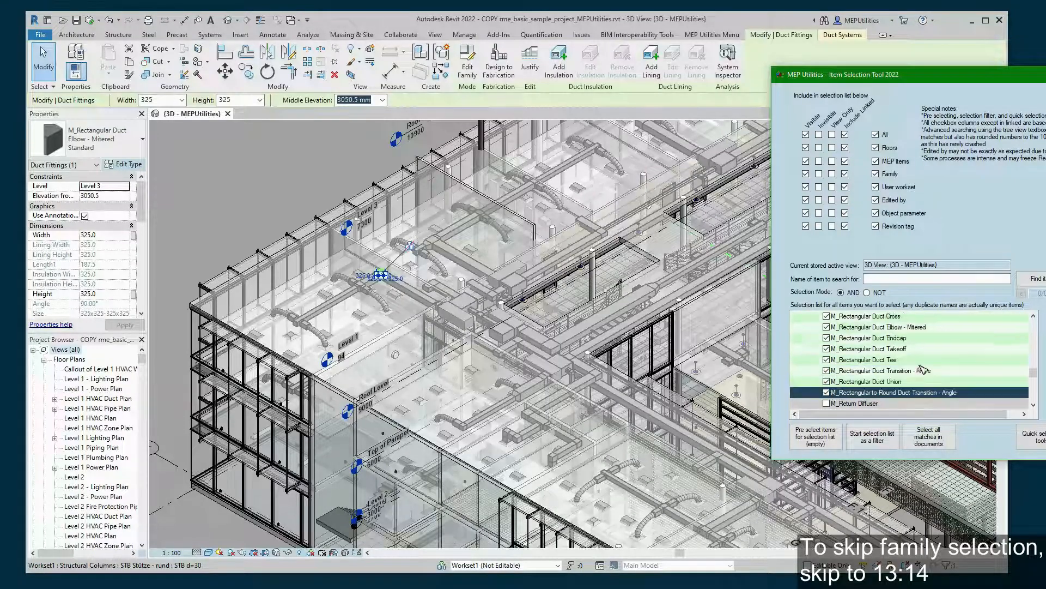
- Select all 922 matching rectangular duct fittings in the model, then clear the selection
click(933, 439)
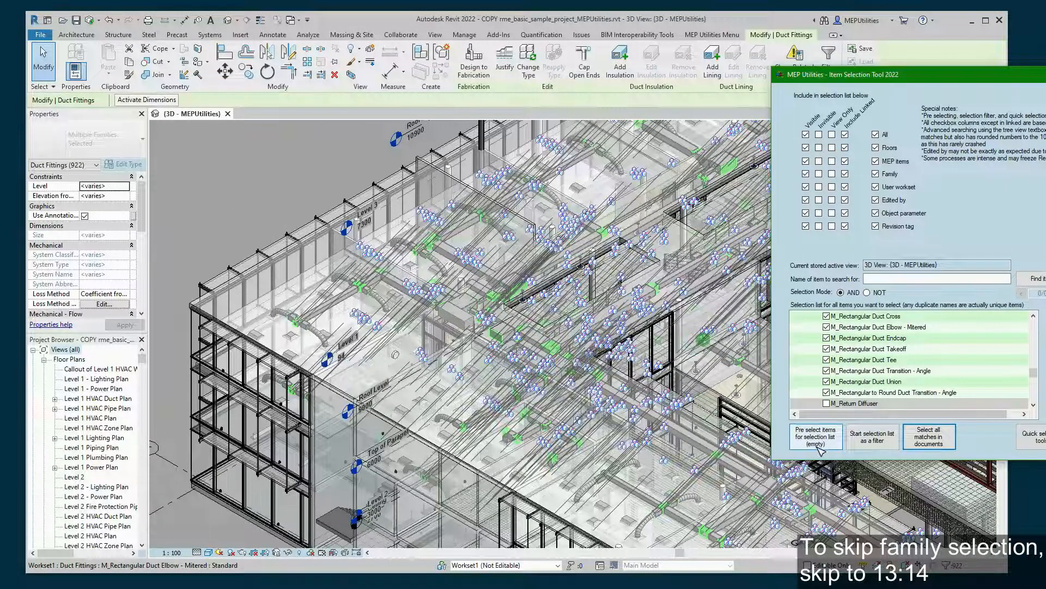
click(276, 191)
- Shift the Item Selection Tool window slightly to the left
click(1043, 131)
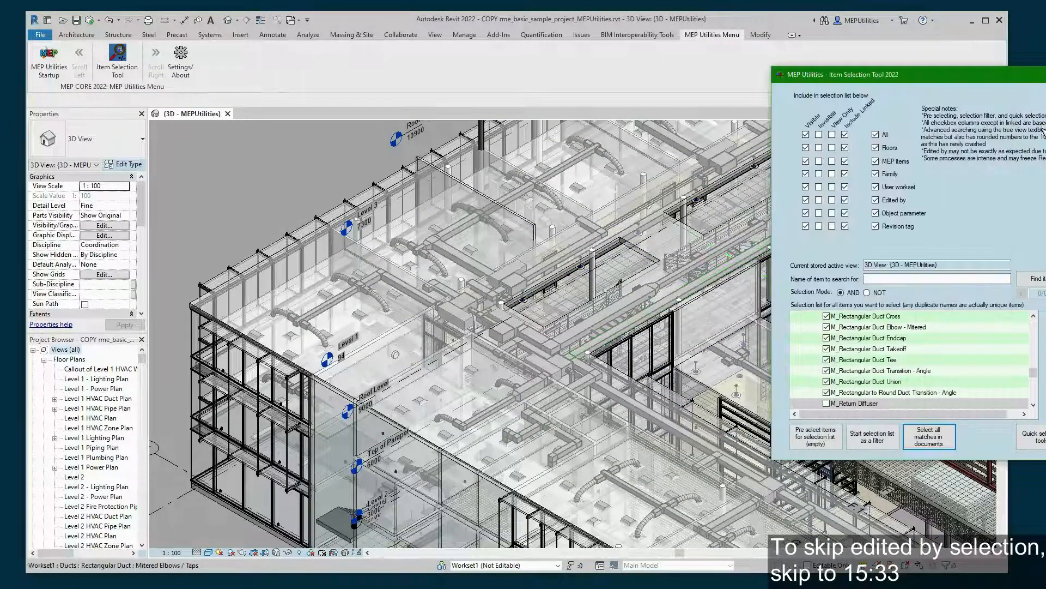
drag(976, 81, 947, 86)
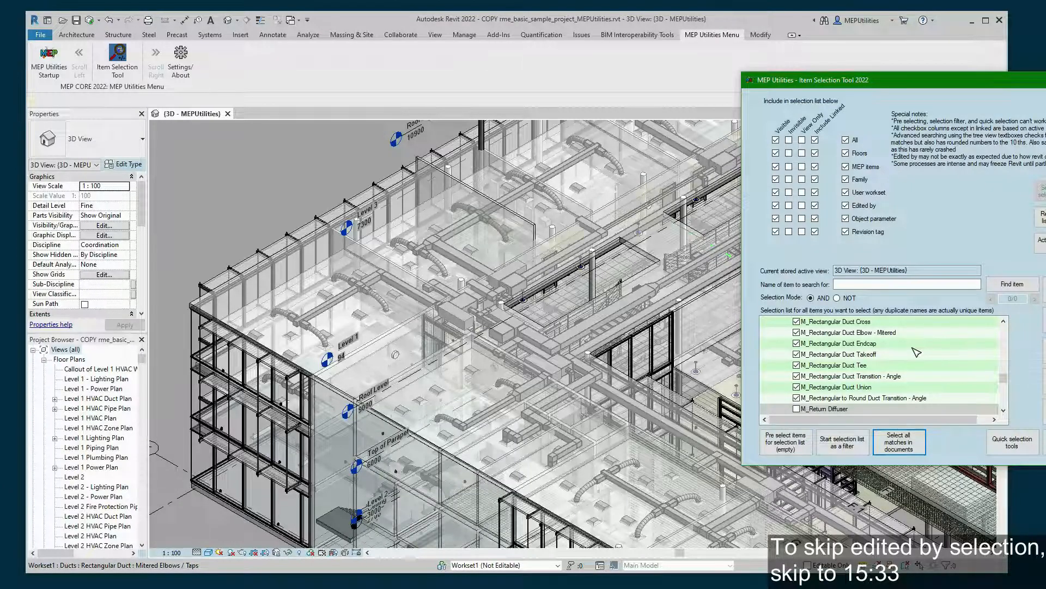
scroll(916, 352, up, 1)
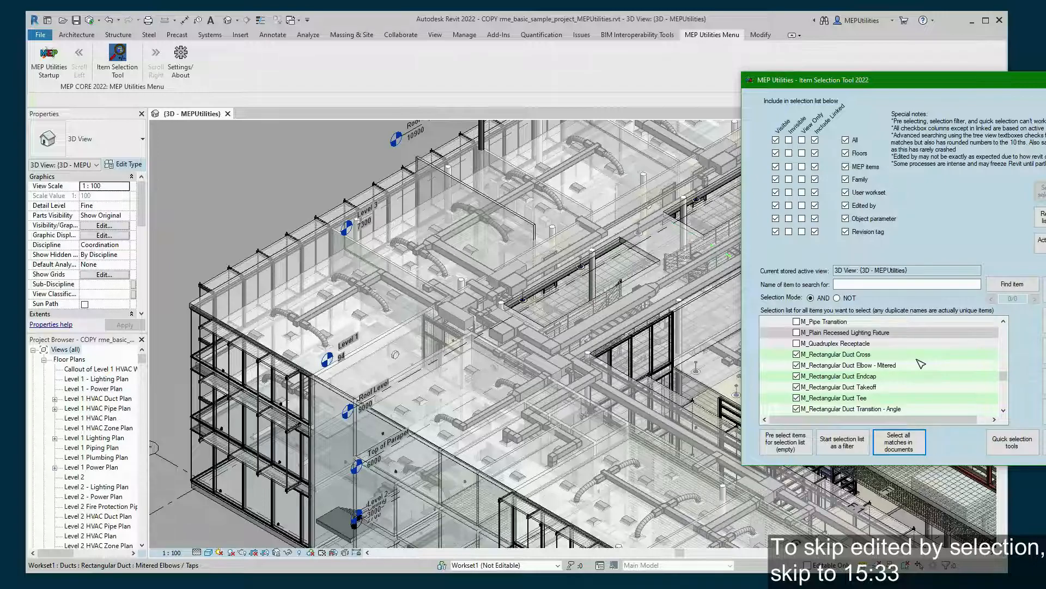
scroll(867, 381, up, 1)
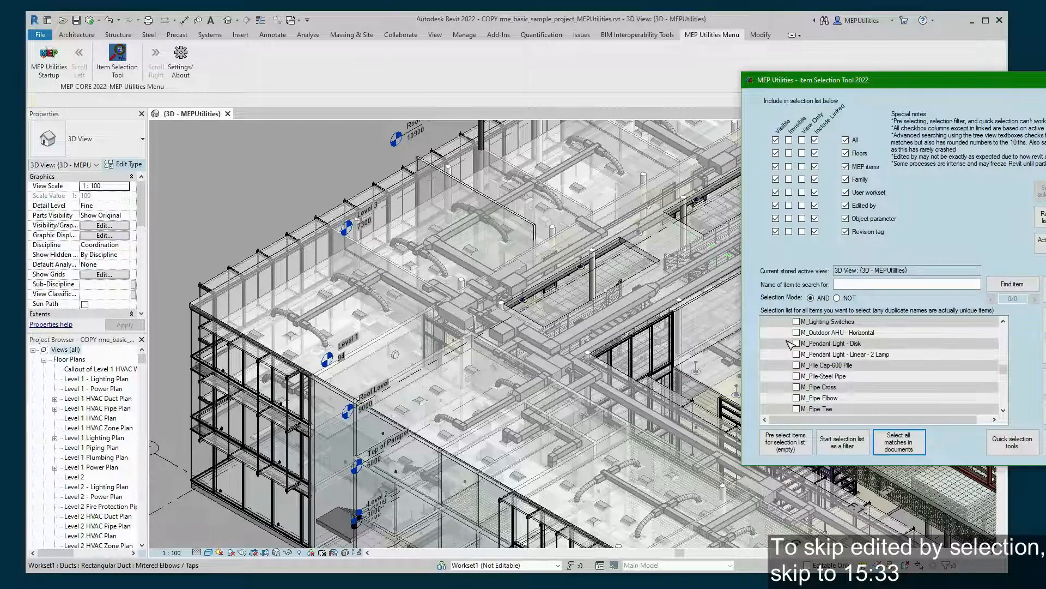
scroll(790, 345, up, 4)
scroll(791, 344, down, 15)
scroll(790, 346, down, 3)
scroll(791, 346, up, 20)
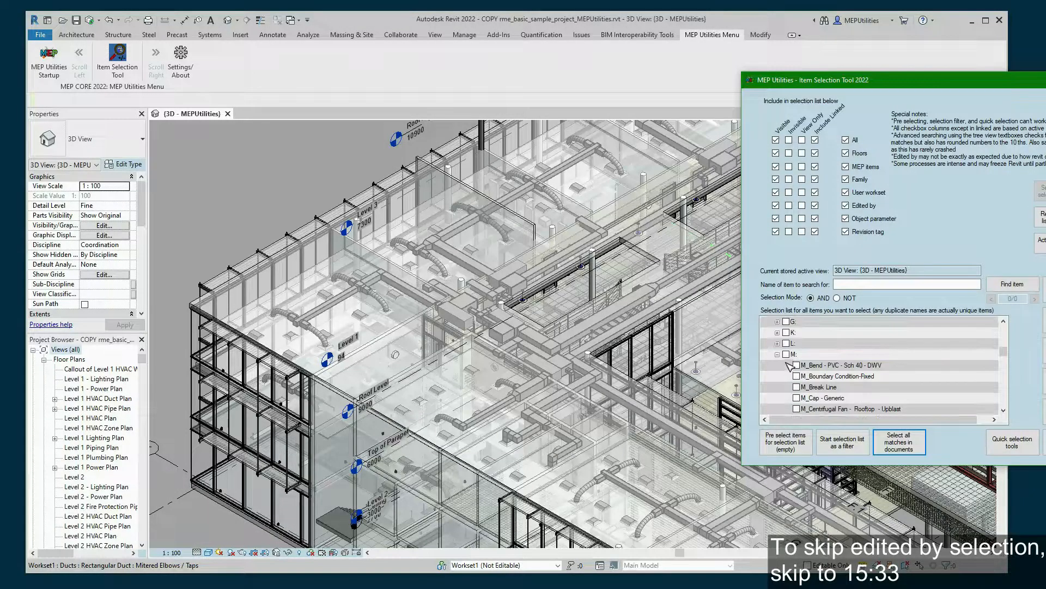
- Collapse the M: group and FAMILY LIST, then expand EDITED BY LIST showing MEPUtilities
click(787, 354)
scroll(829, 364, up, 2)
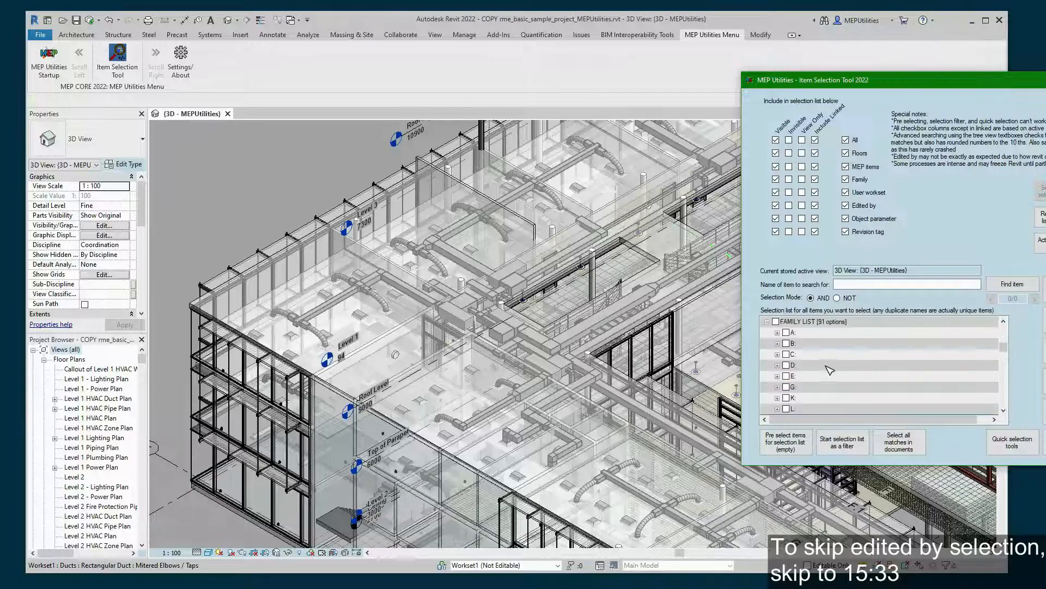
click(767, 322)
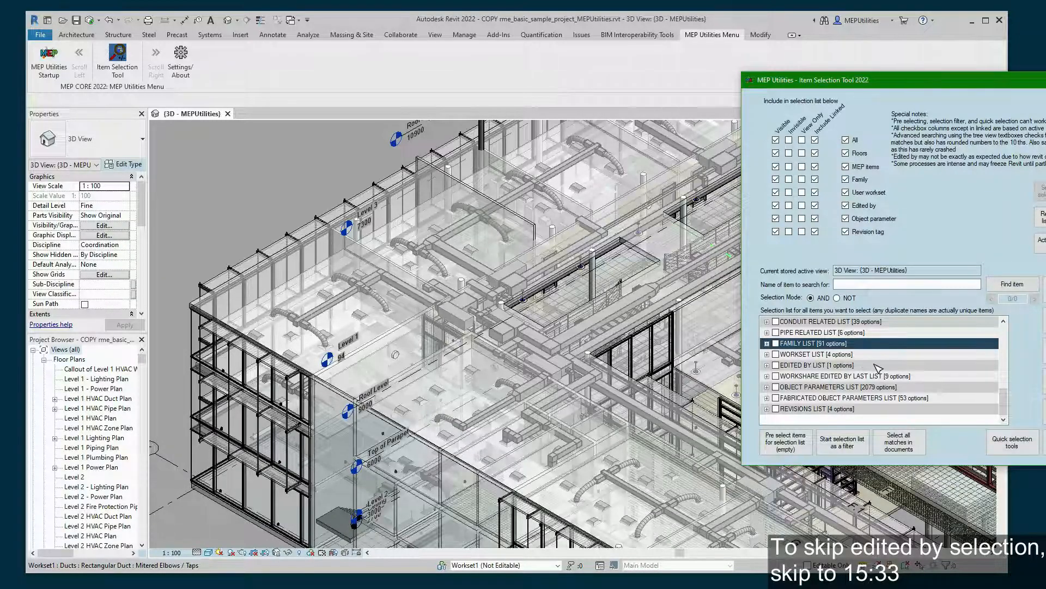
click(766, 365)
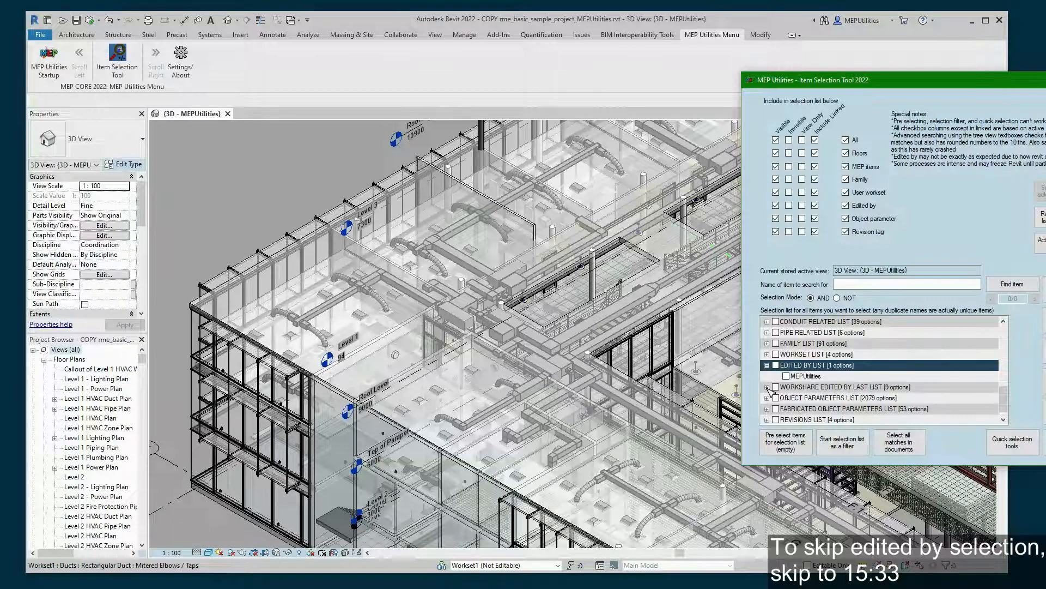
- Expand WORKSHARE EDITED BY LAST LIST, tick MEPUtilities, and select all matching elements
click(767, 387)
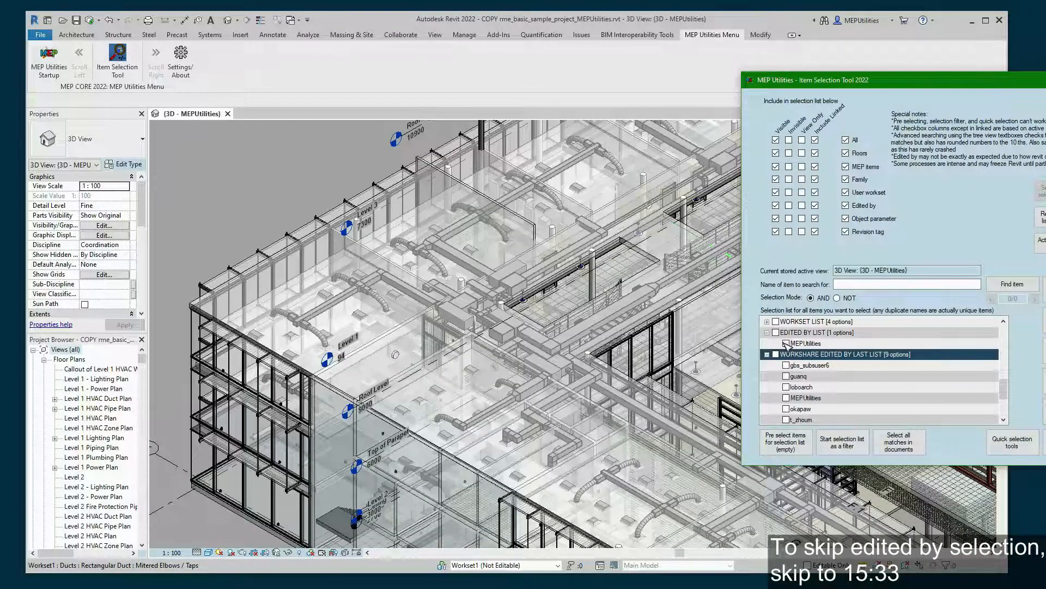
click(786, 344)
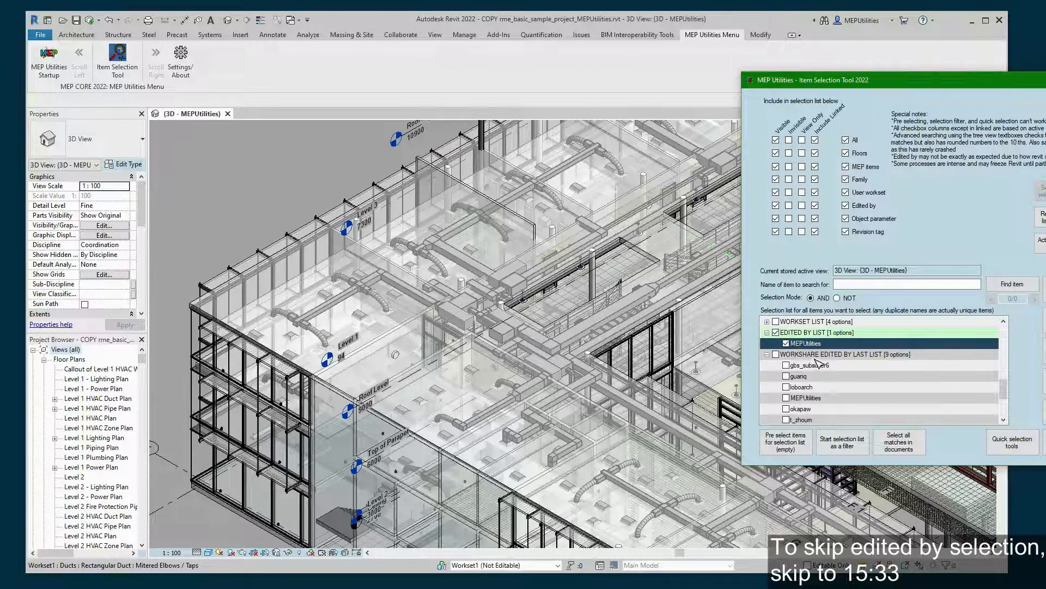
click(908, 452)
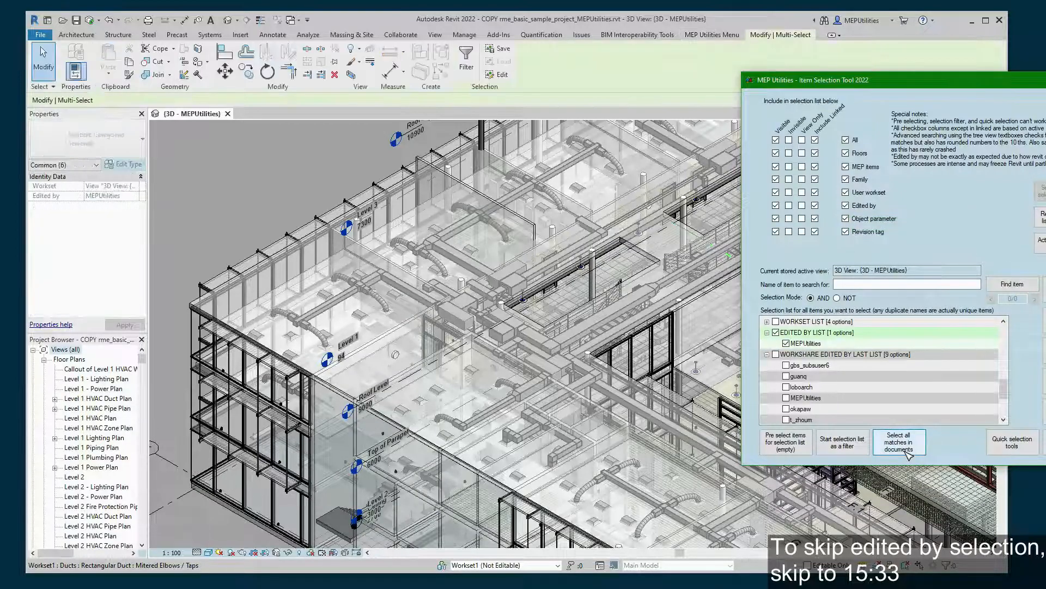
- Review the six selected elements' categories in the Filter dialog, then close it
click(567, 76)
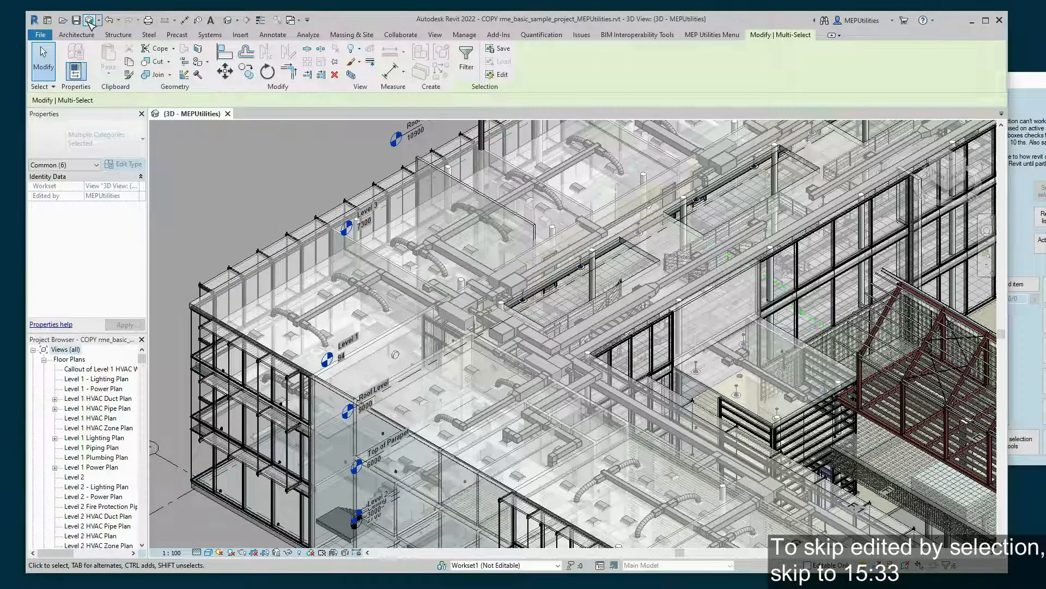
click(955, 566)
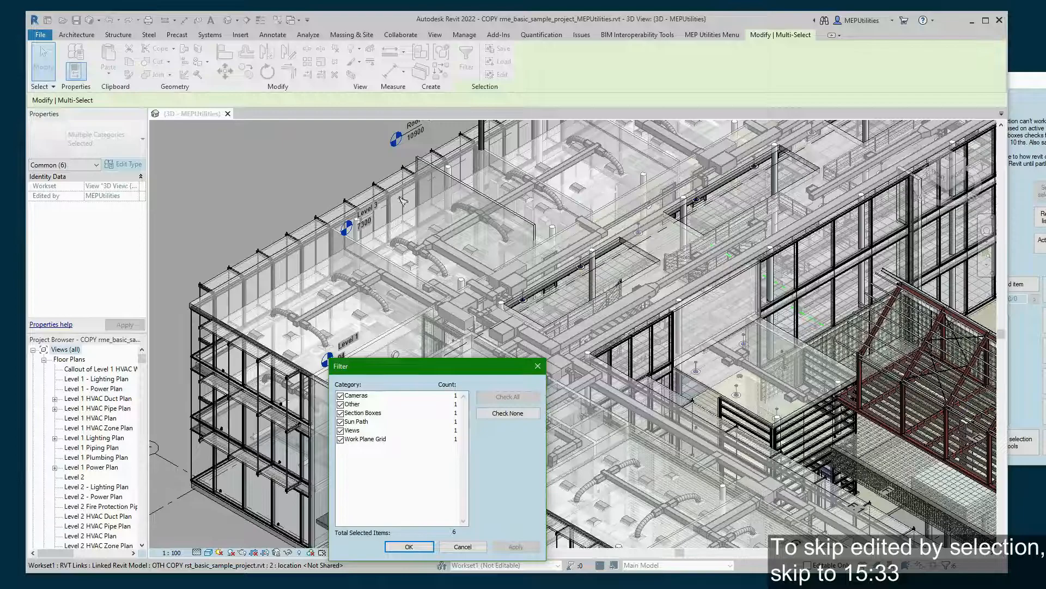
click(537, 366)
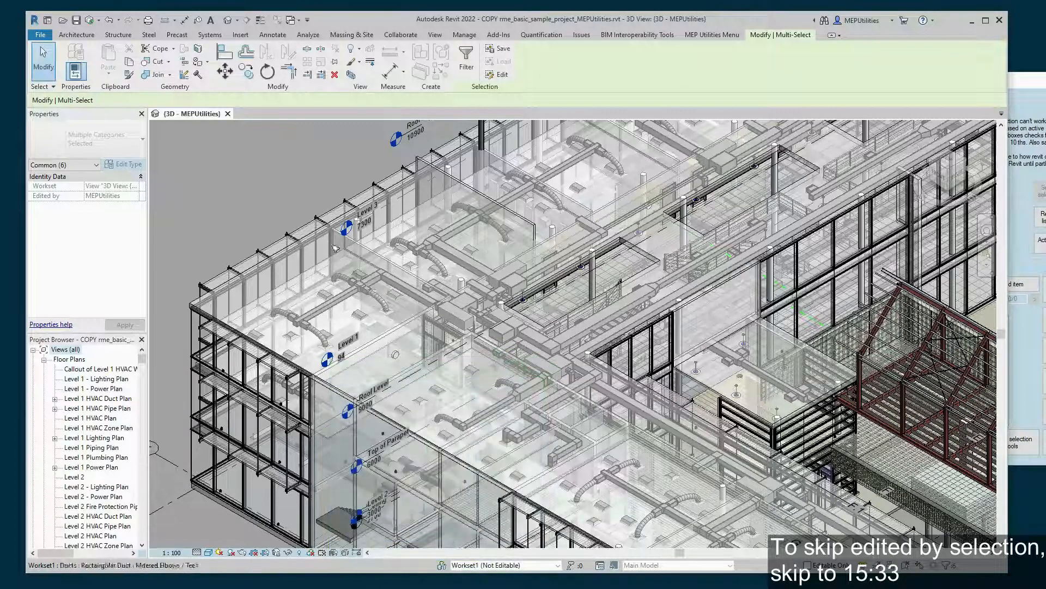
click(1026, 173)
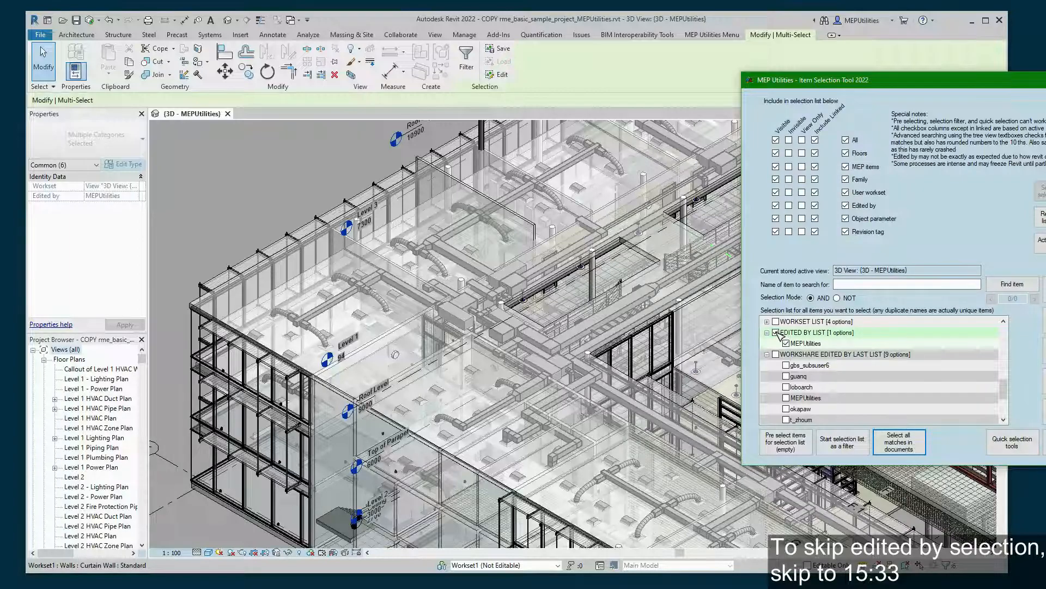
- Select the 535 elements last edited by the current user, then clear the selection
click(786, 398)
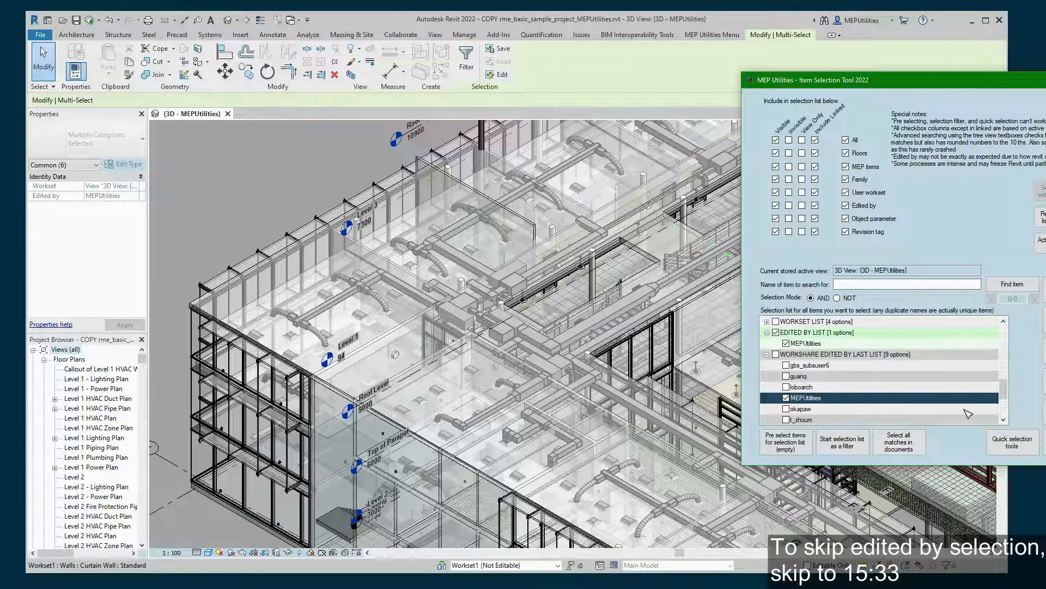
click(916, 444)
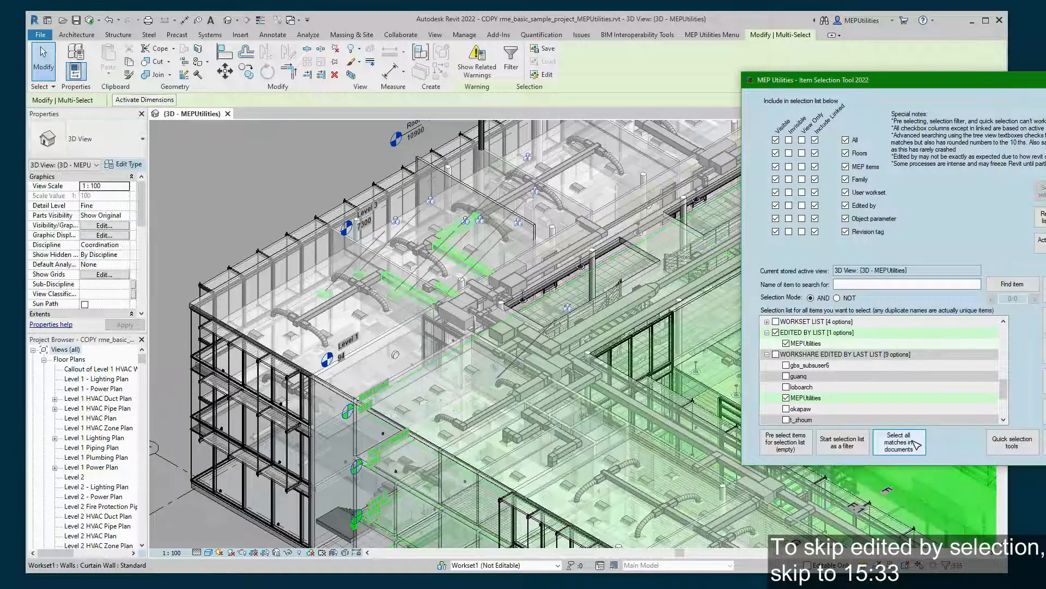
click(646, 80)
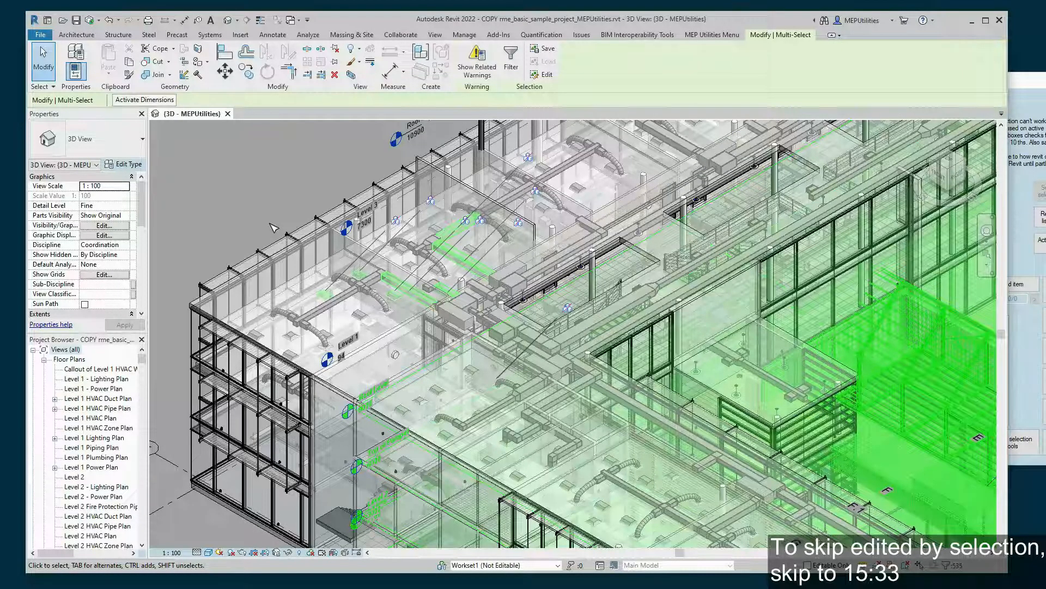
click(271, 224)
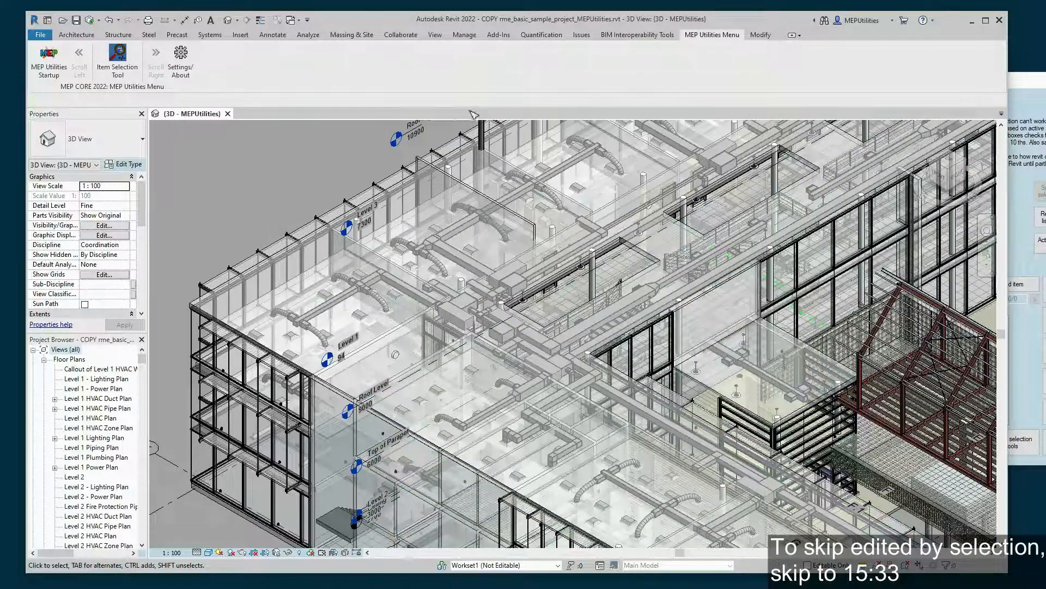
- Untick the current user and EDITED BY LIST, then collapse both edited-by lists
click(1024, 218)
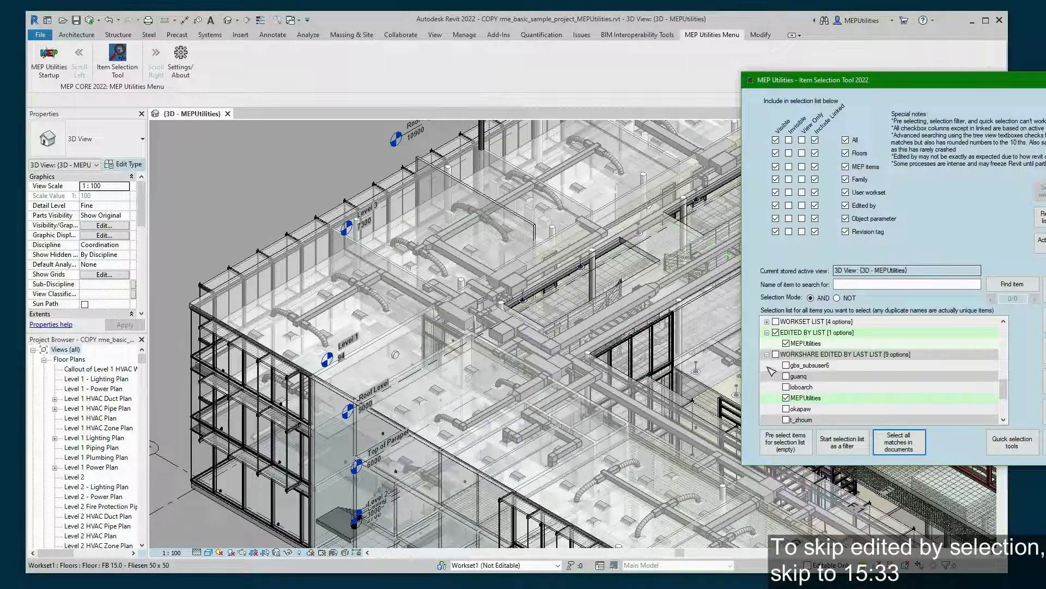
click(786, 397)
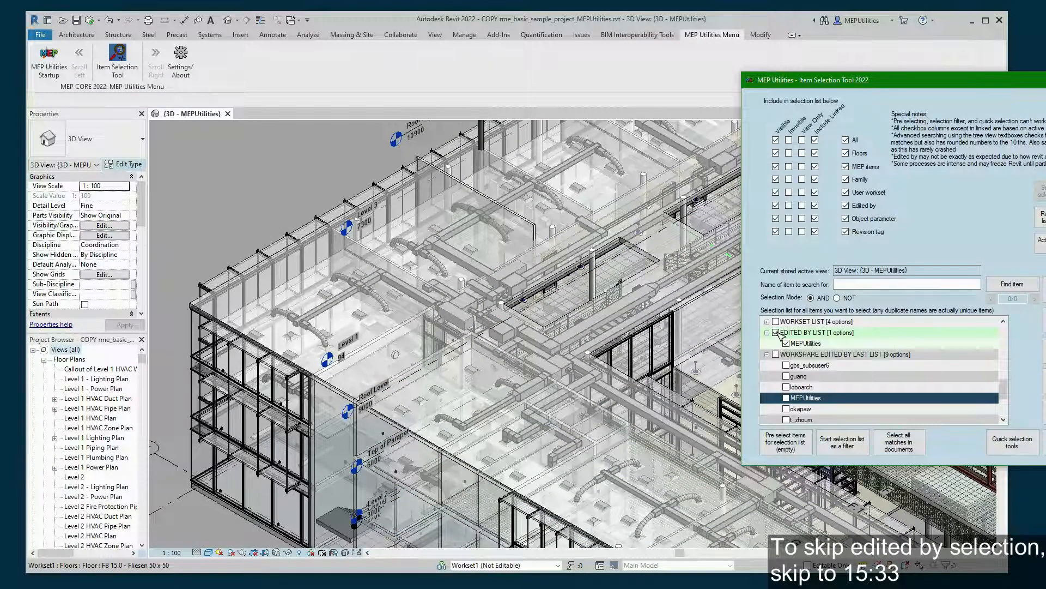
click(776, 333)
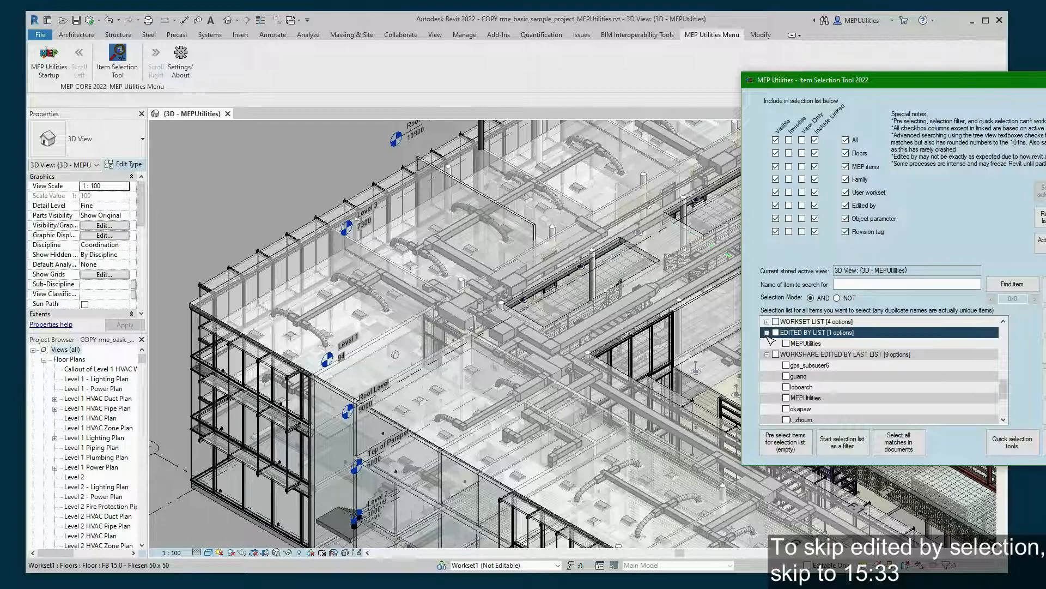
click(768, 333)
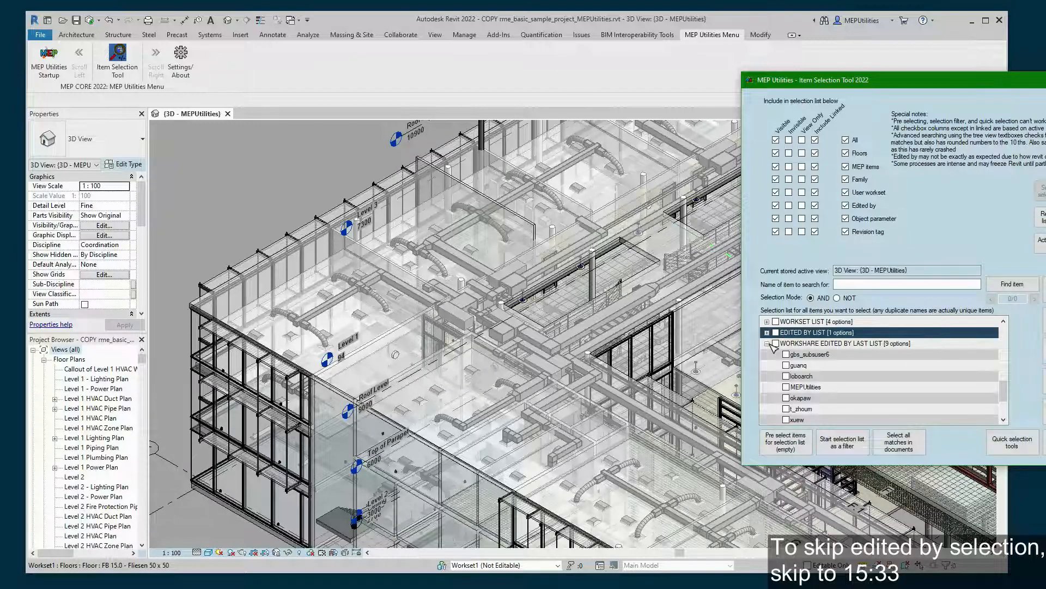
click(768, 344)
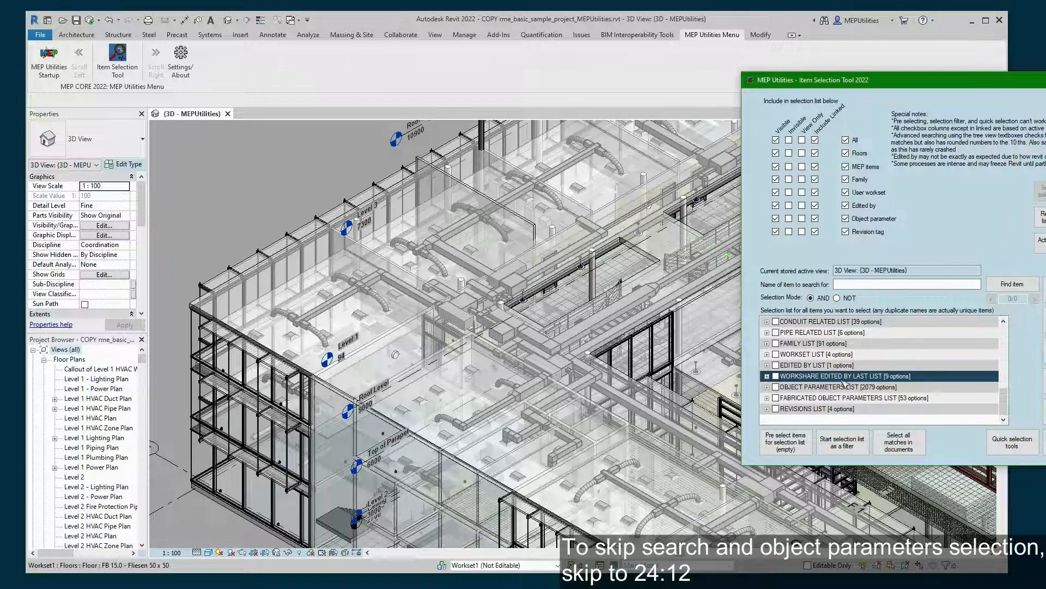
- Expand the 2079-option OBJECT PARAMETERS LIST into lettered groups A through H, then return to the 3D view
click(909, 386)
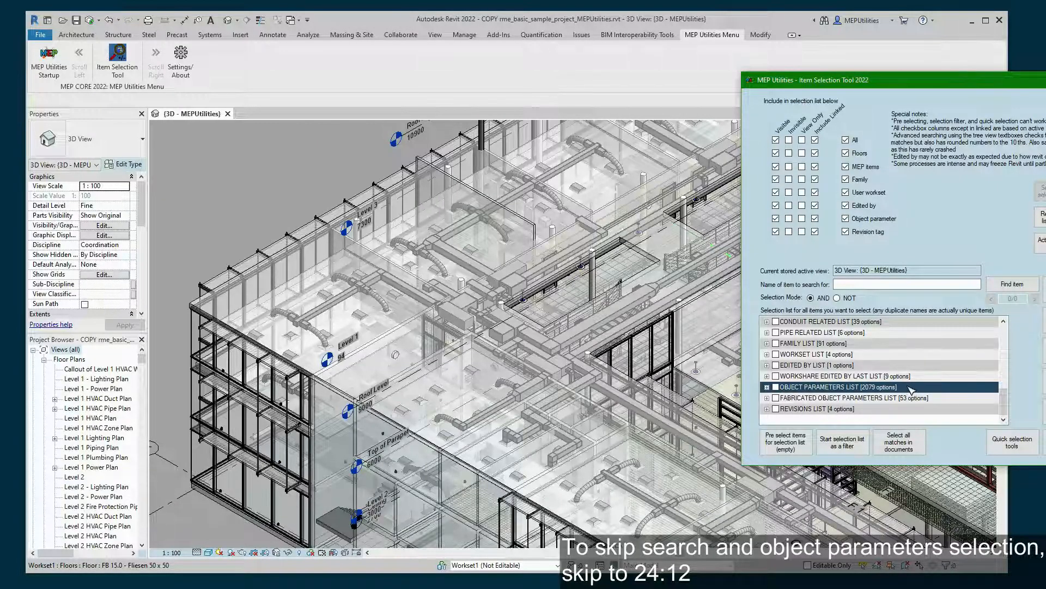
click(937, 398)
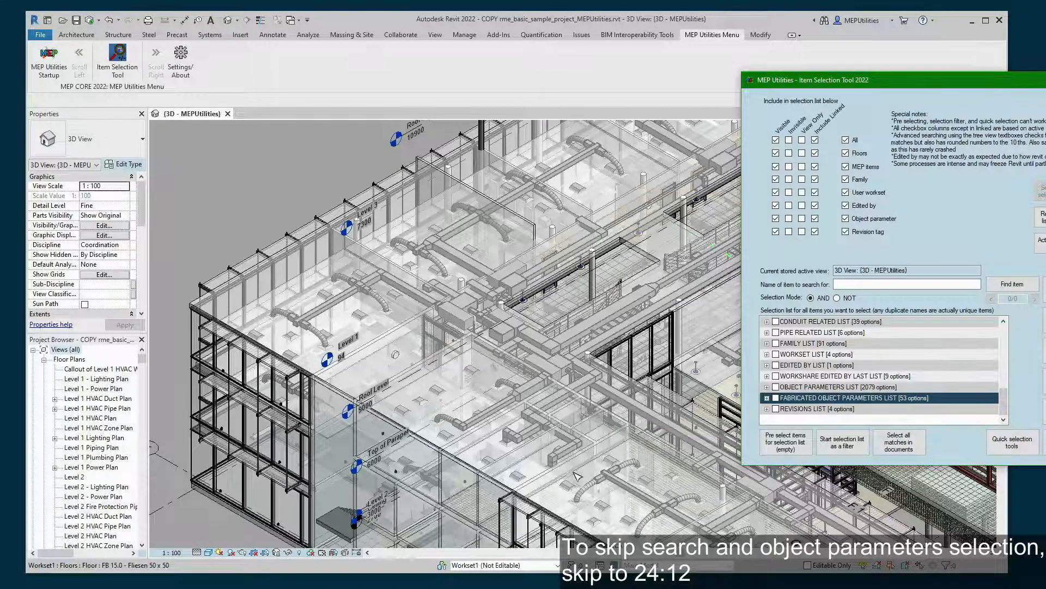
click(323, 171)
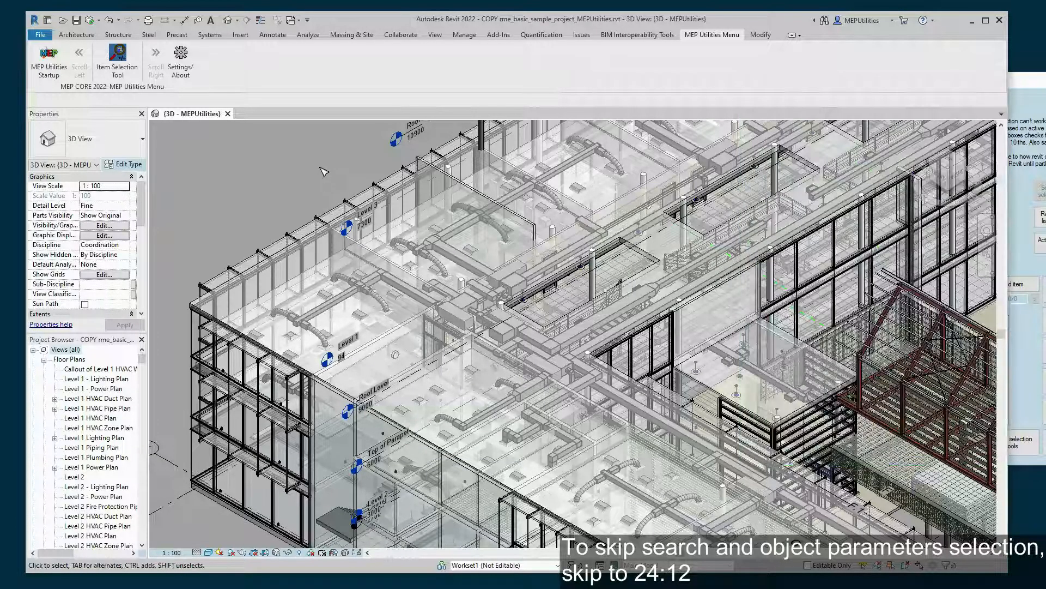
click(1028, 255)
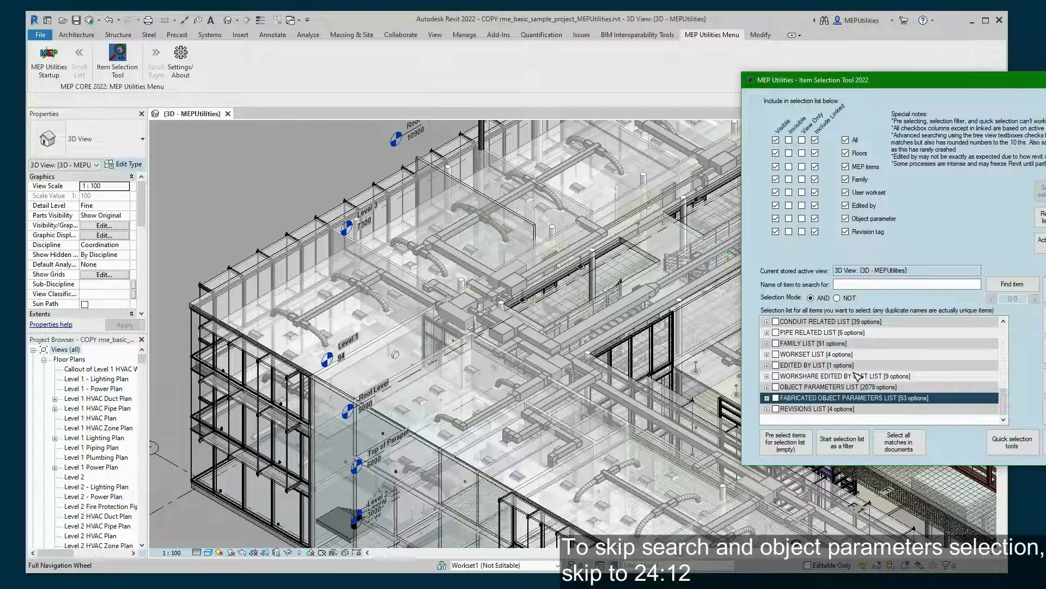
click(790, 387)
click(768, 387)
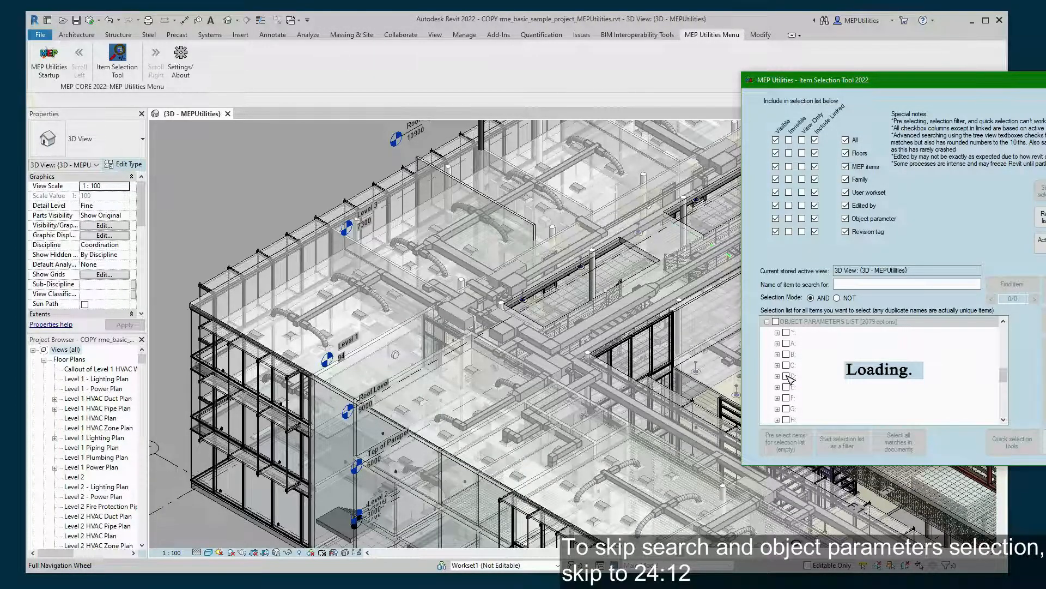
click(278, 218)
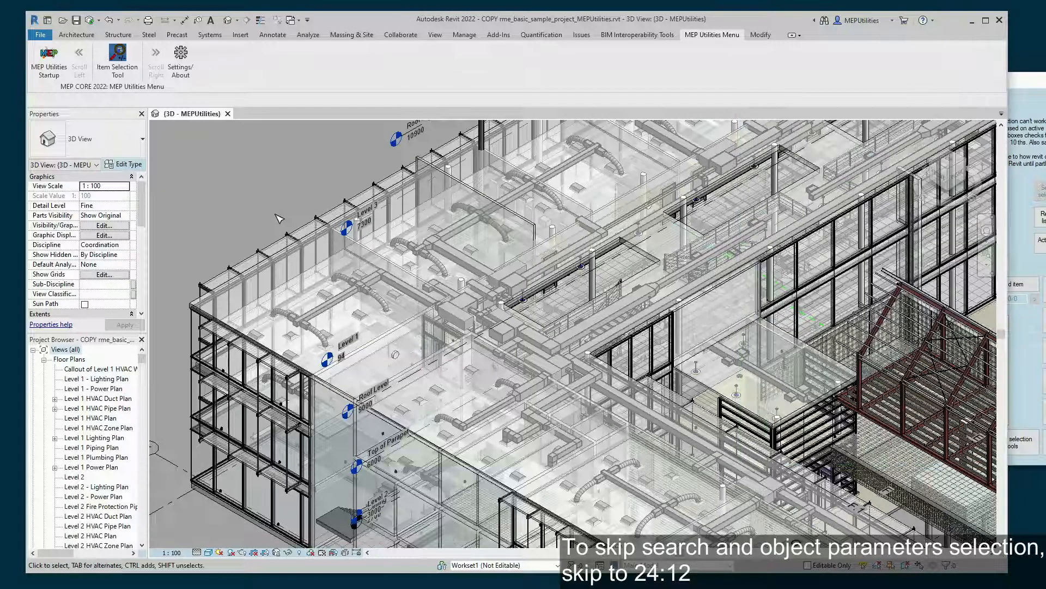
- Select a recessed lighting fixture and scroll through its Properties, then bring the Item Selection Tool forward
click(360, 316)
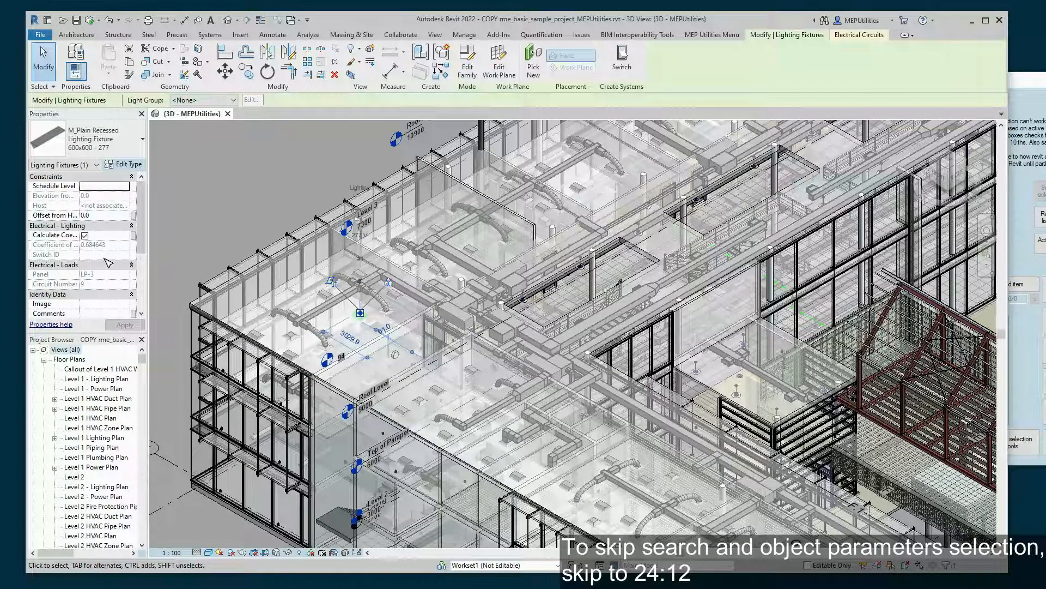
scroll(108, 263, down, 2)
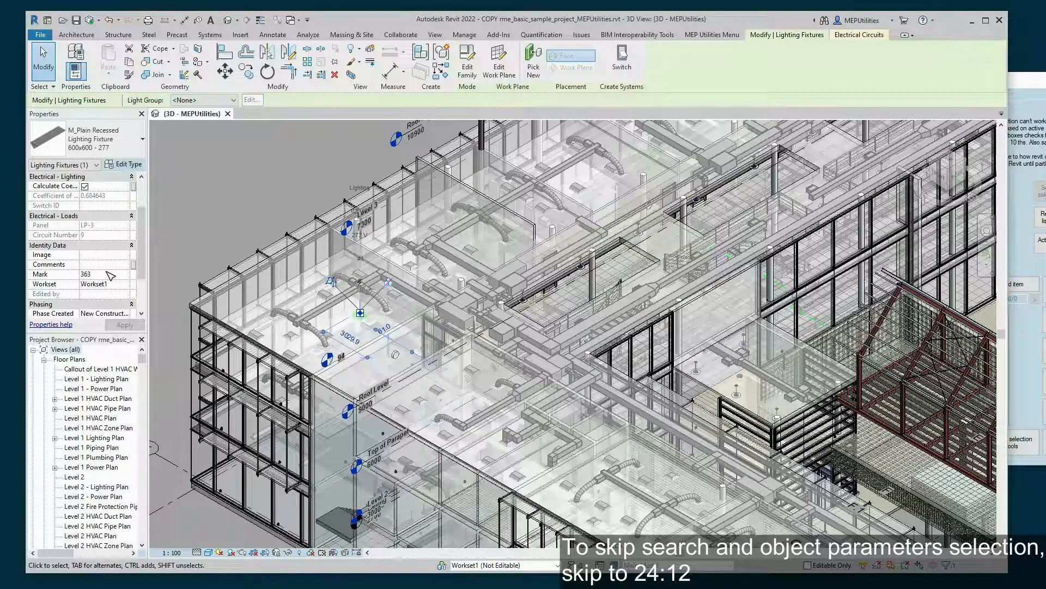
scroll(109, 275, down, 2)
scroll(112, 278, up, 1)
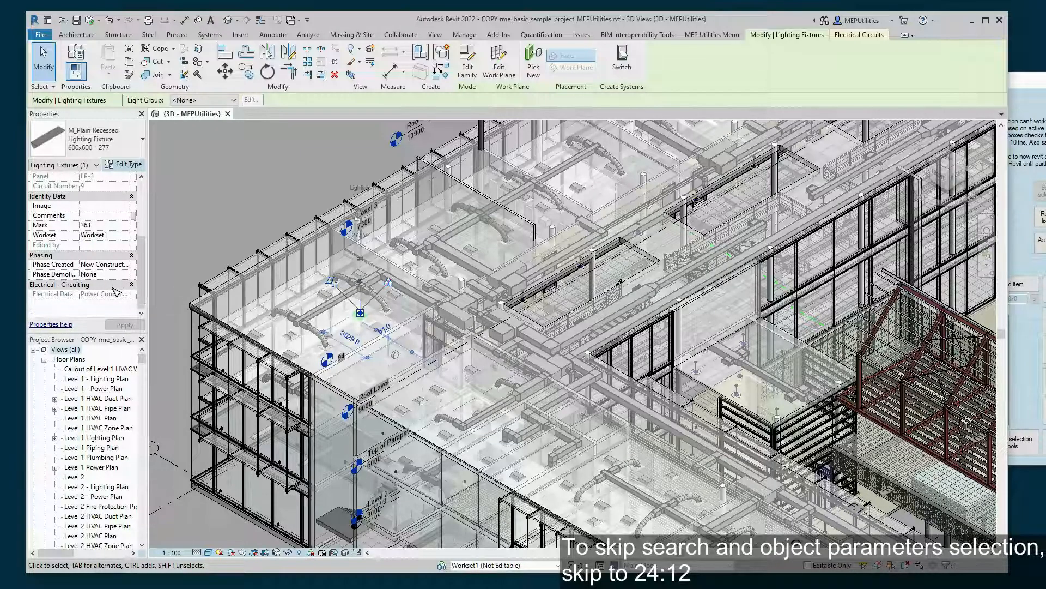
scroll(116, 293, up, 2)
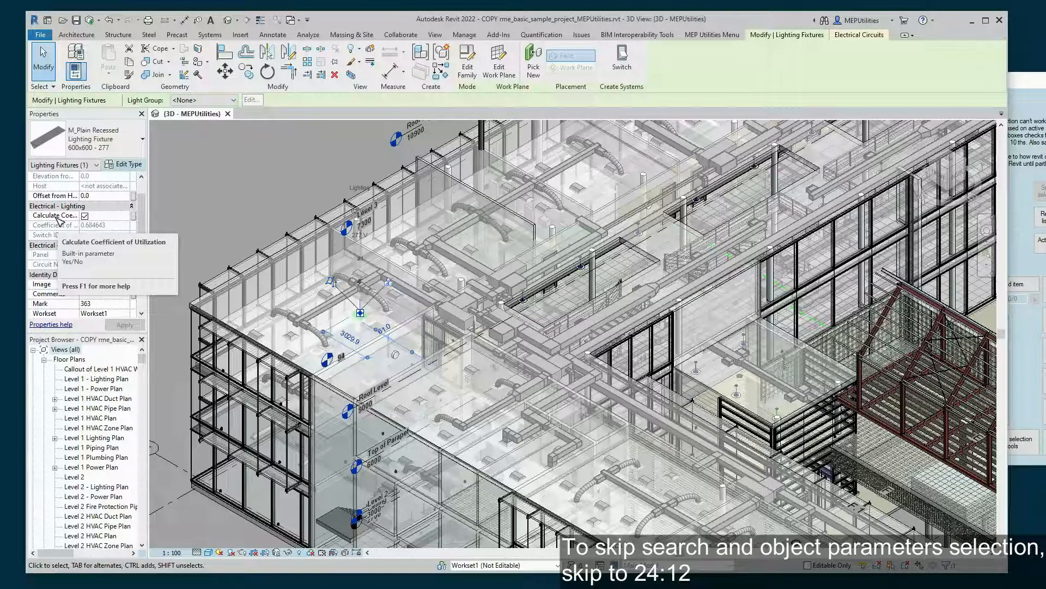
click(1020, 249)
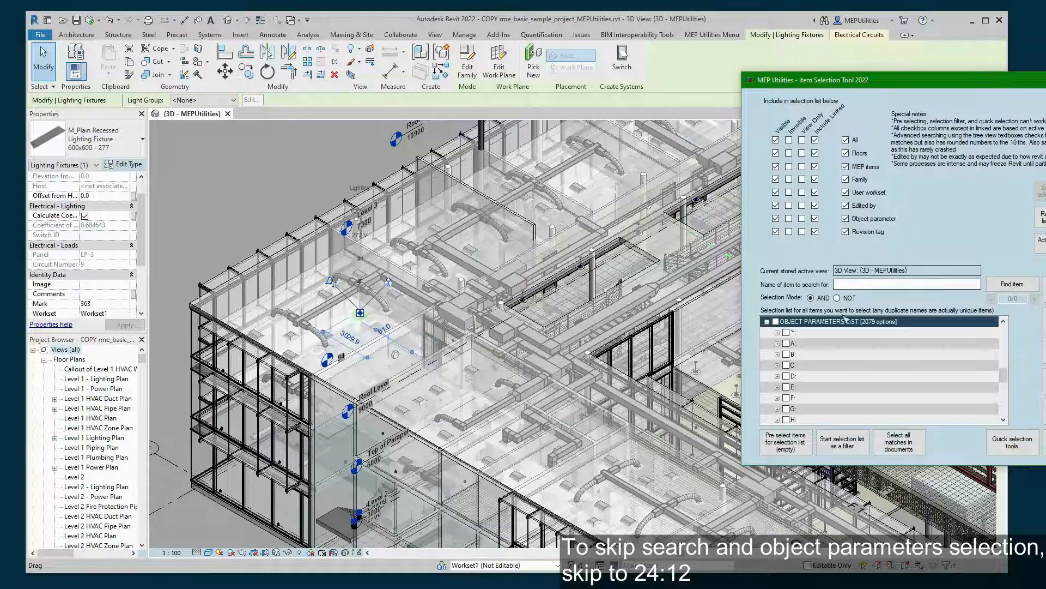
- In the C group, tick Calculate Coefficient of Utilization and select all matching lighting fixtures in the document
click(777, 366)
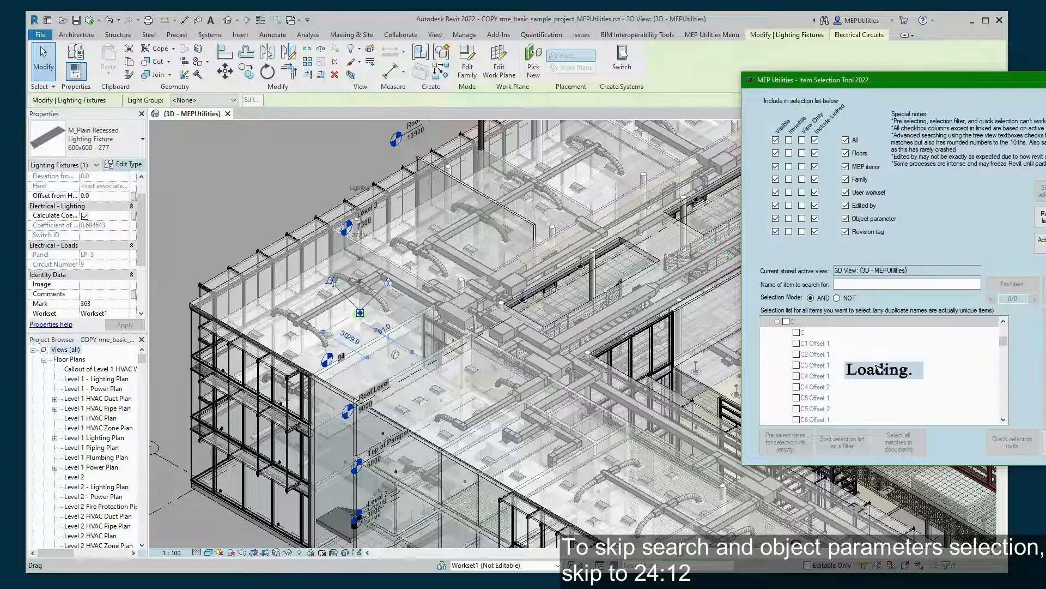
click(231, 198)
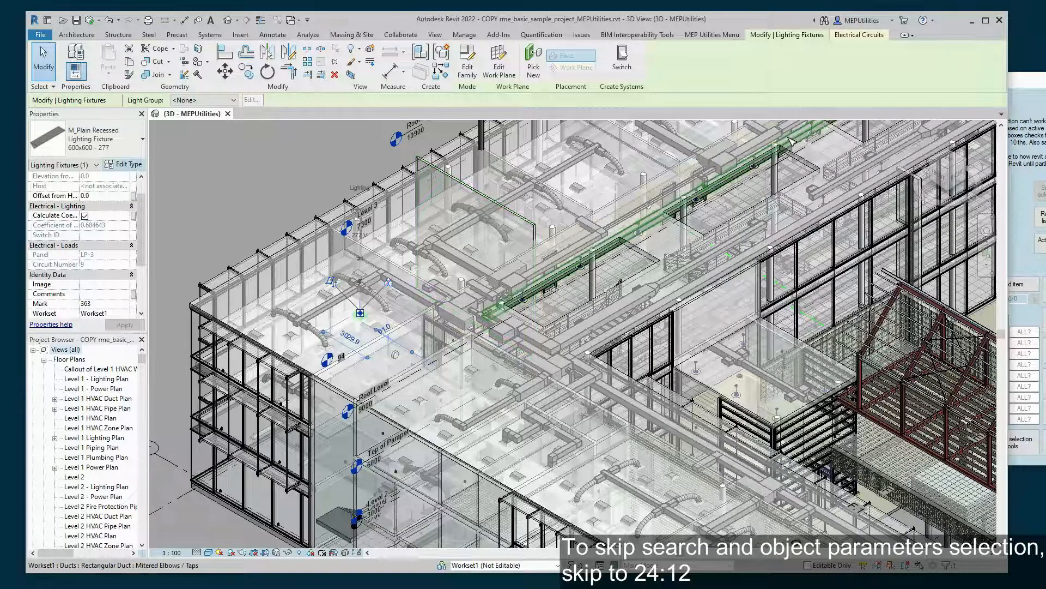
click(1033, 148)
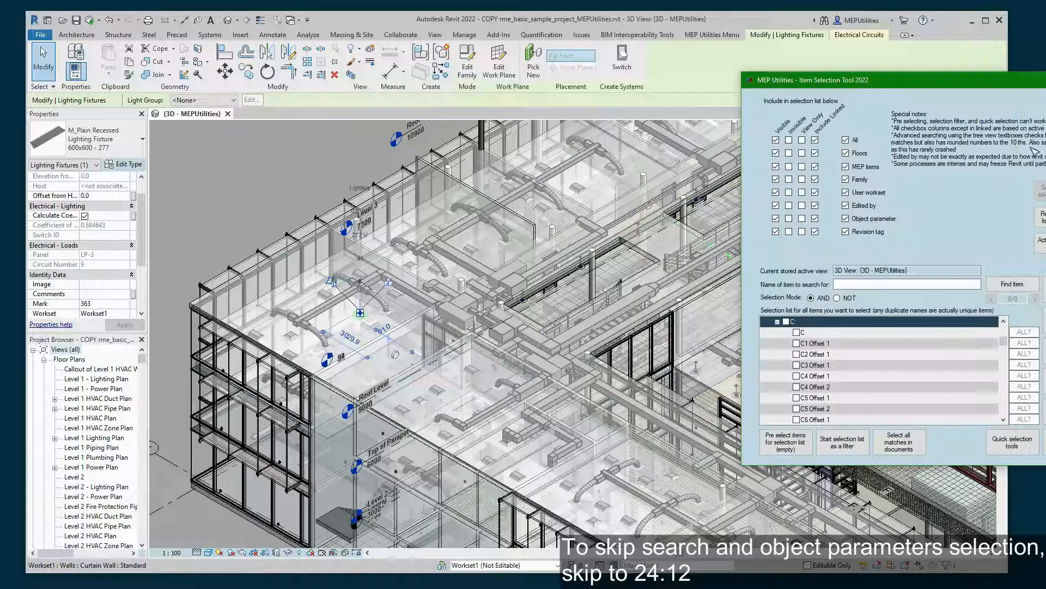
scroll(845, 355, down, 3)
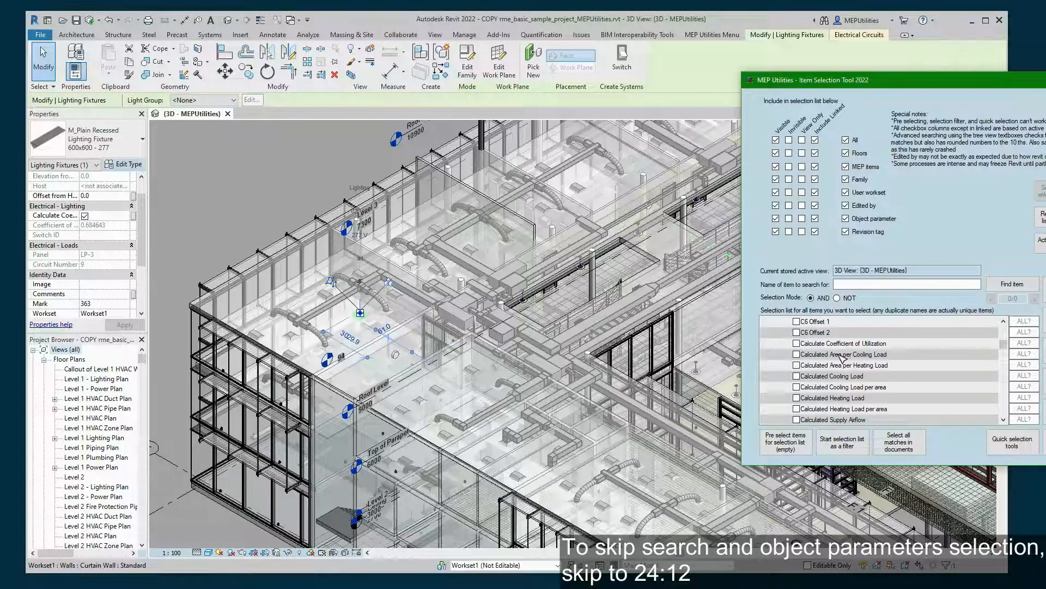
click(797, 345)
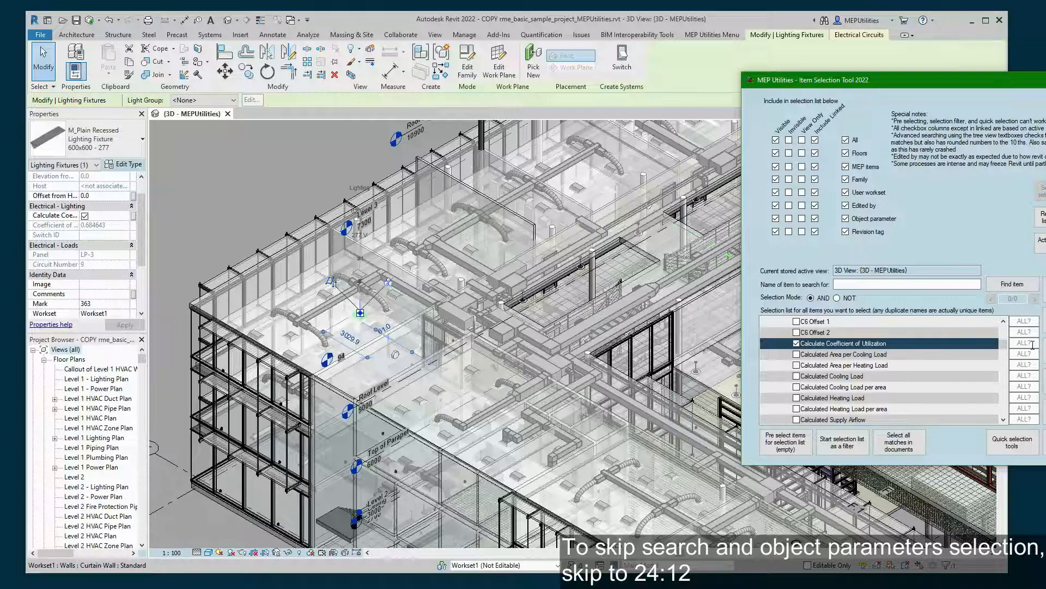
click(874, 334)
click(864, 345)
click(860, 335)
click(861, 343)
click(911, 448)
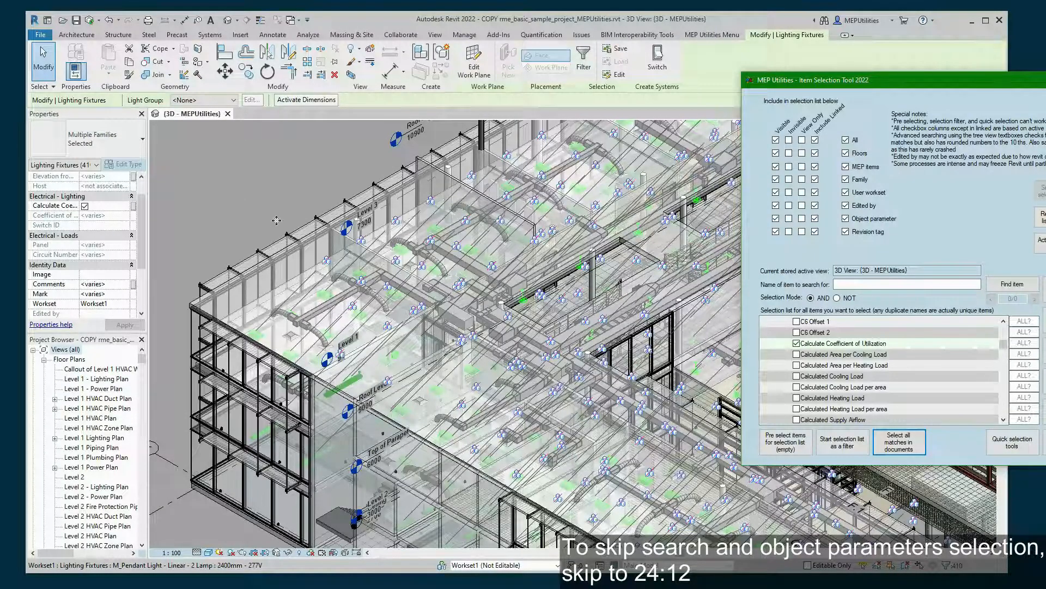
- Confirm the type filter lists Lighting Fixtures (410), then clear the selection in the 3D view
click(90, 165)
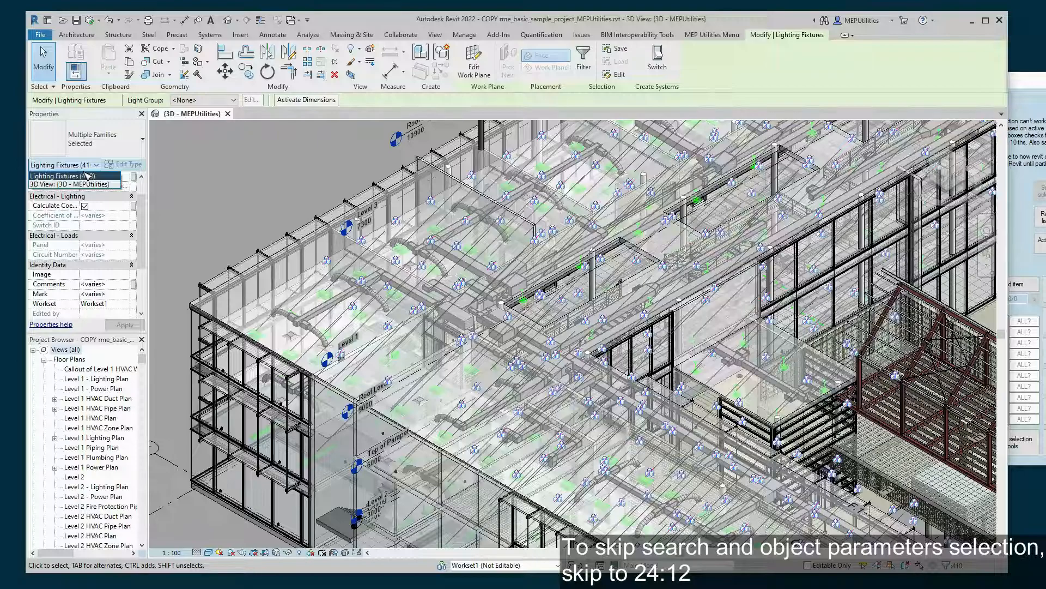
click(289, 148)
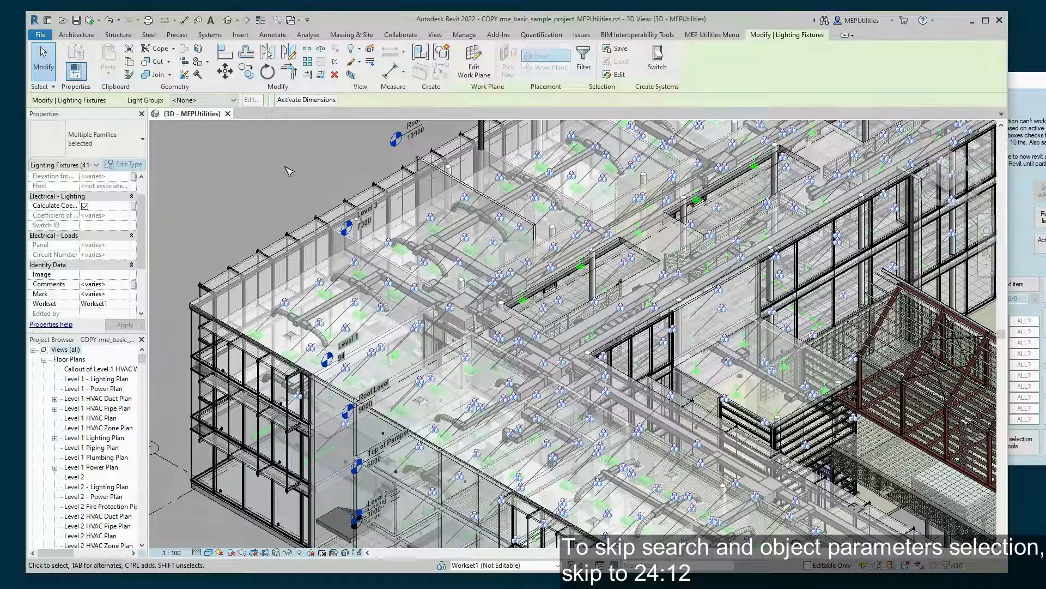
click(285, 167)
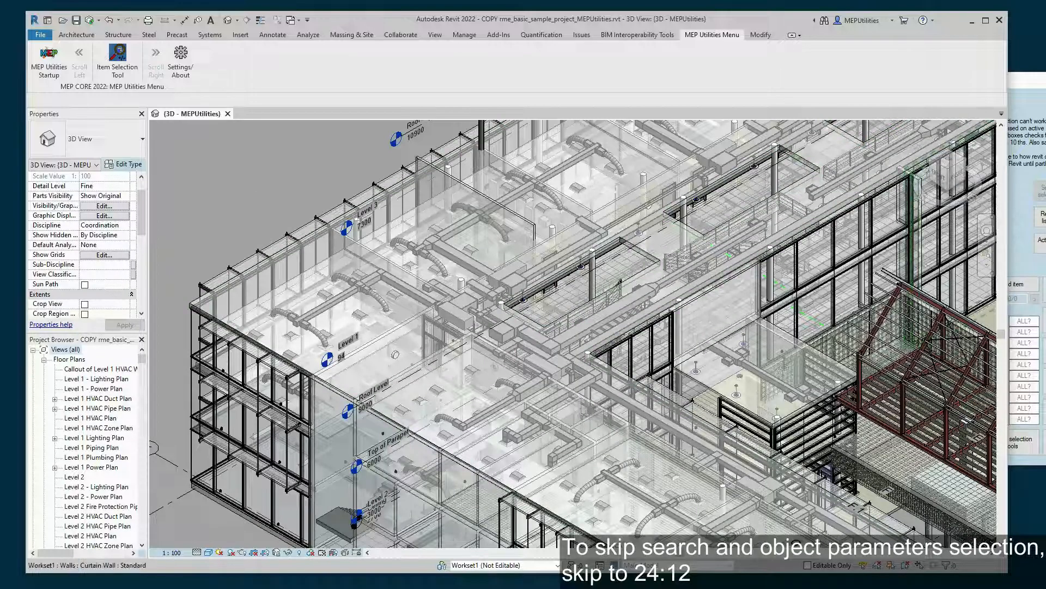
- Untick Calculate Coefficient of Utilization, leaving the tool open behind the Revit 3D view
click(1012, 220)
click(800, 343)
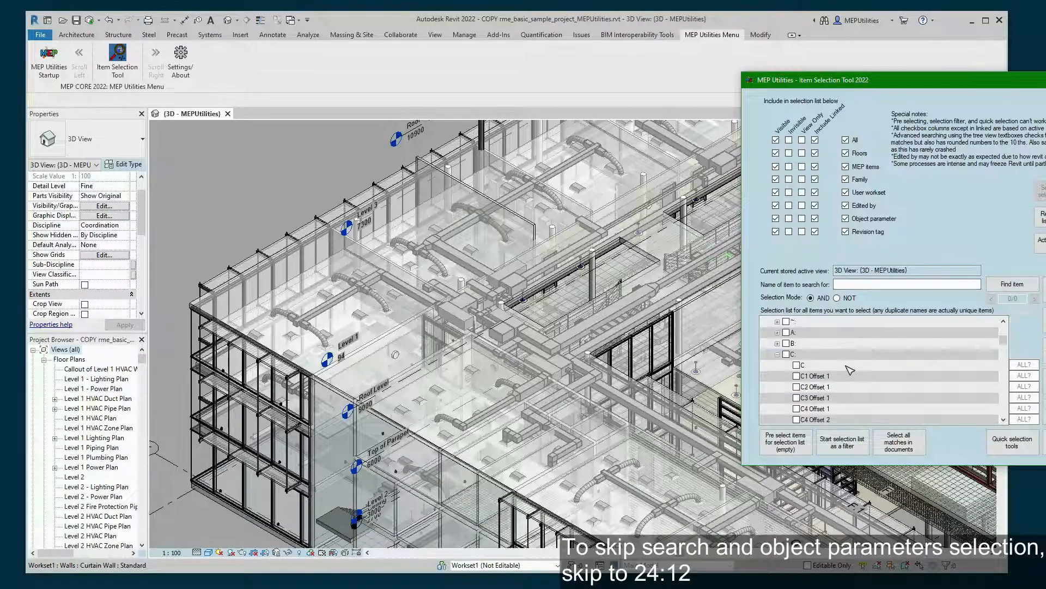
click(454, 258)
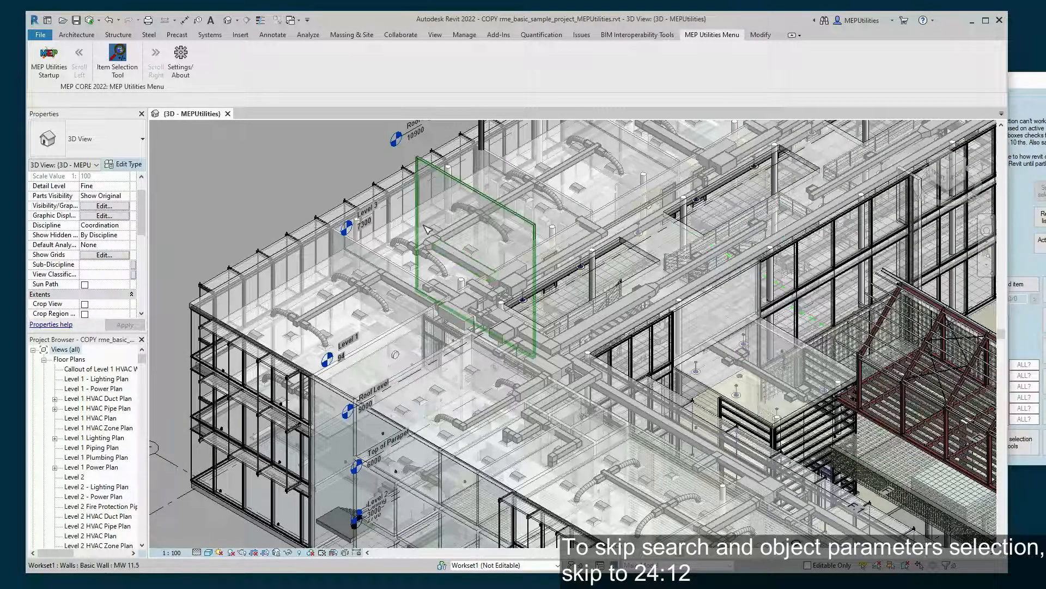
click(1025, 152)
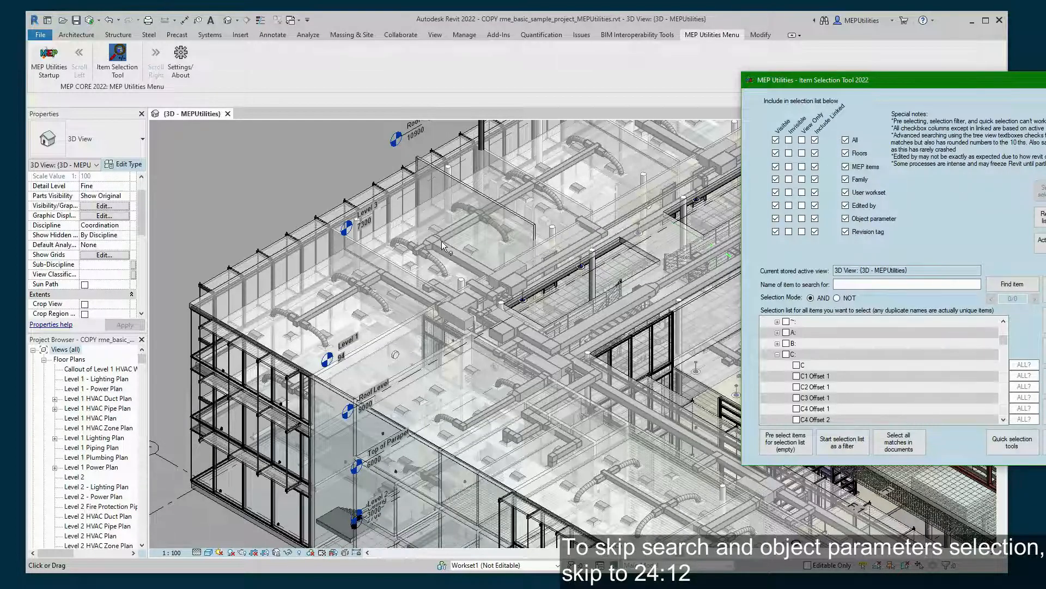
click(233, 204)
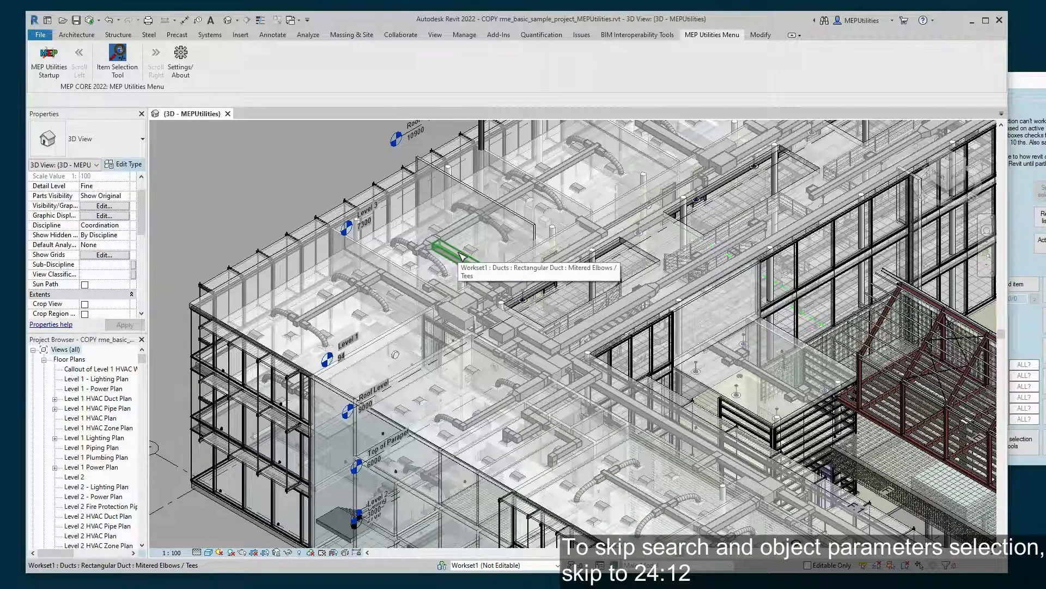
click(1025, 326)
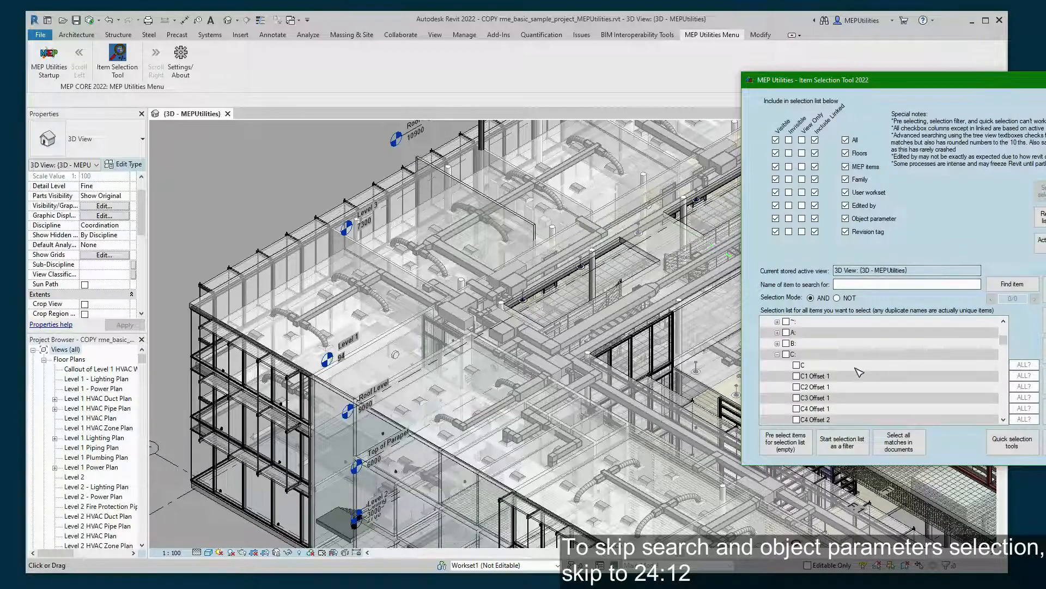
click(261, 191)
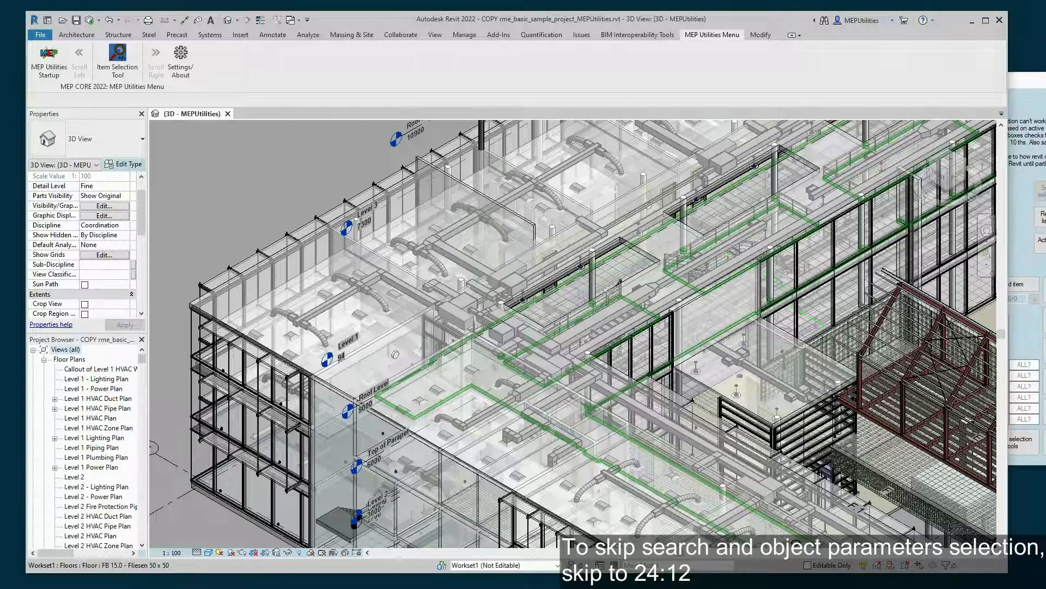
click(1029, 81)
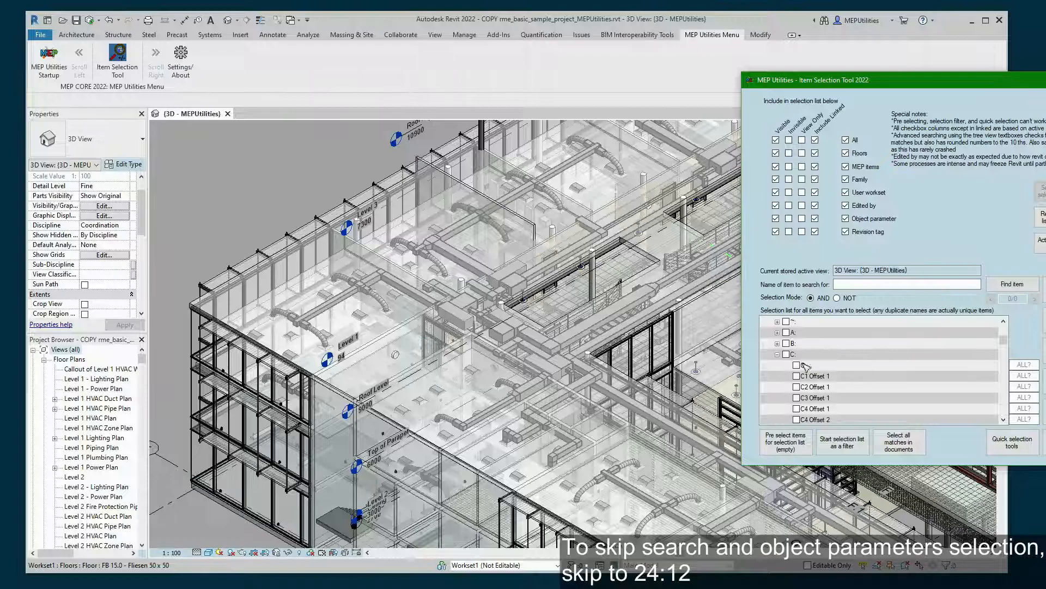
scroll(836, 350, up, 1)
scroll(877, 362, down, 1)
click(325, 178)
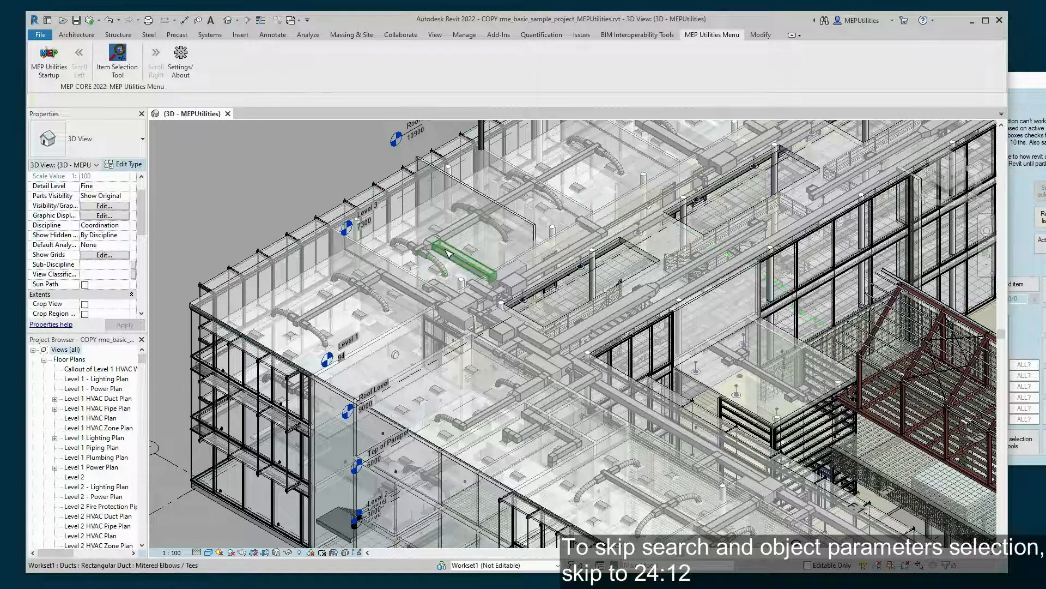
- Select a 300×300 supply-air duct and review its Mechanical - Flow properties, including the 400 L/s flow
click(515, 198)
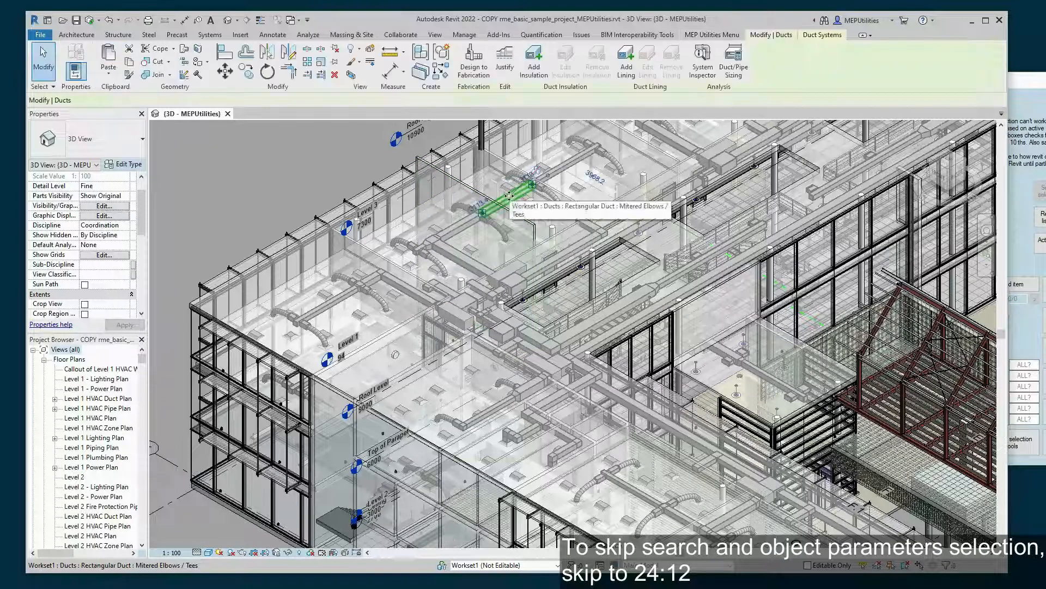
scroll(98, 219, up, 3)
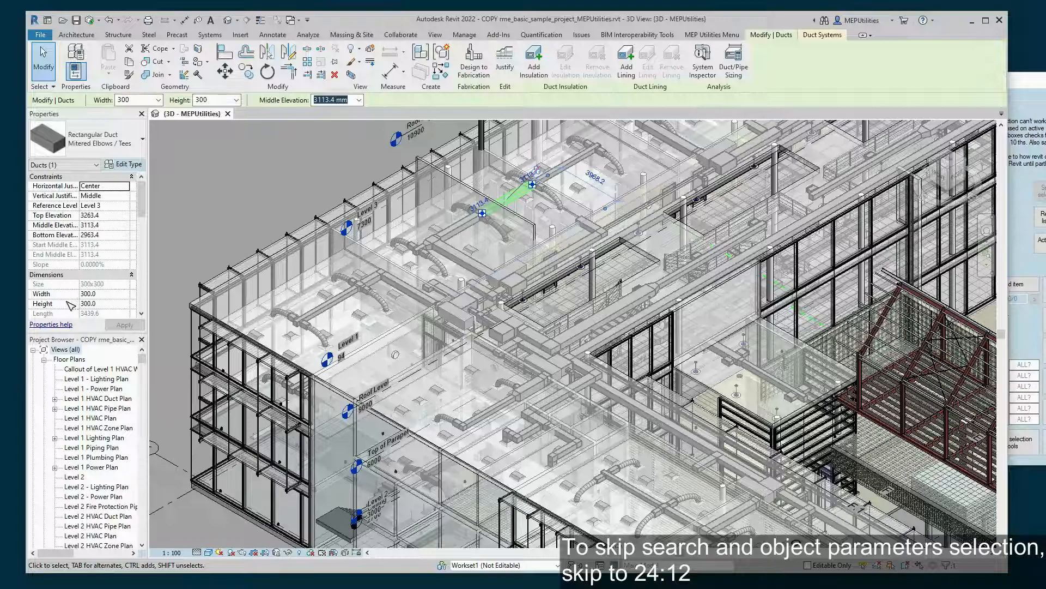
scroll(70, 226, down, 3)
scroll(69, 227, down, 3)
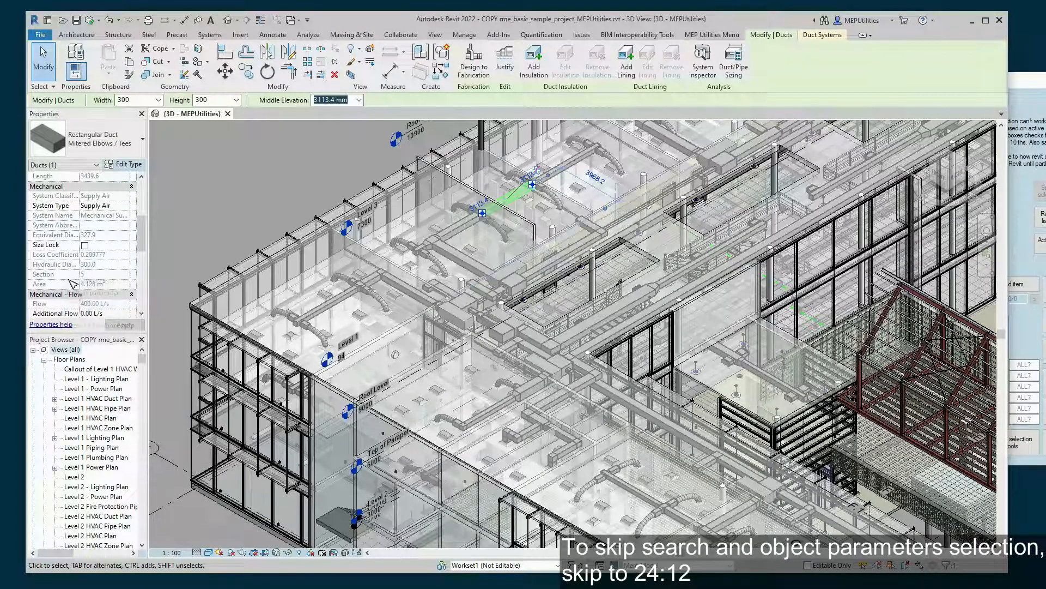
scroll(69, 277, down, 3)
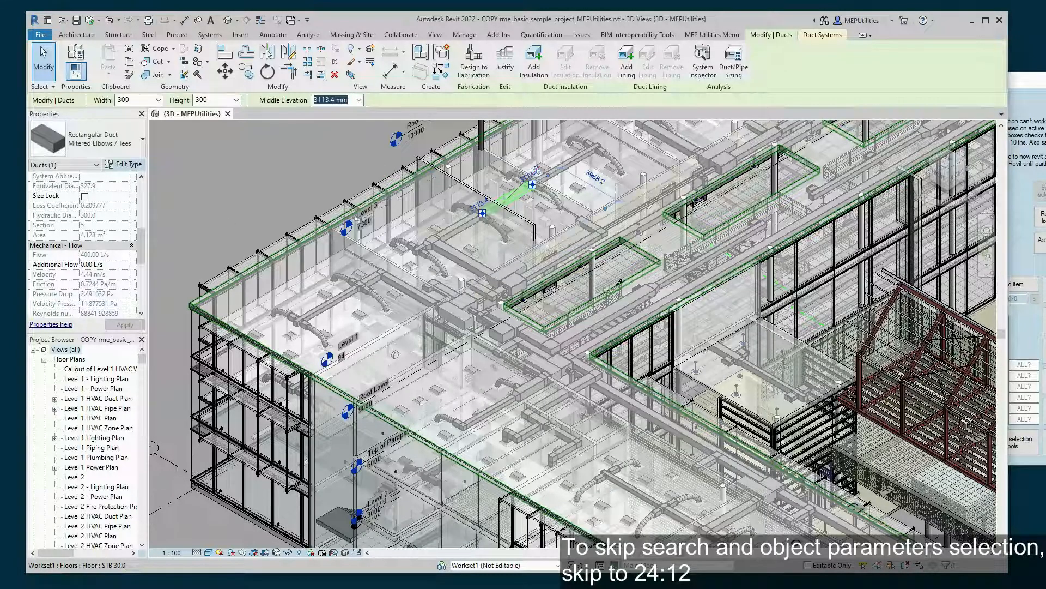
click(1026, 328)
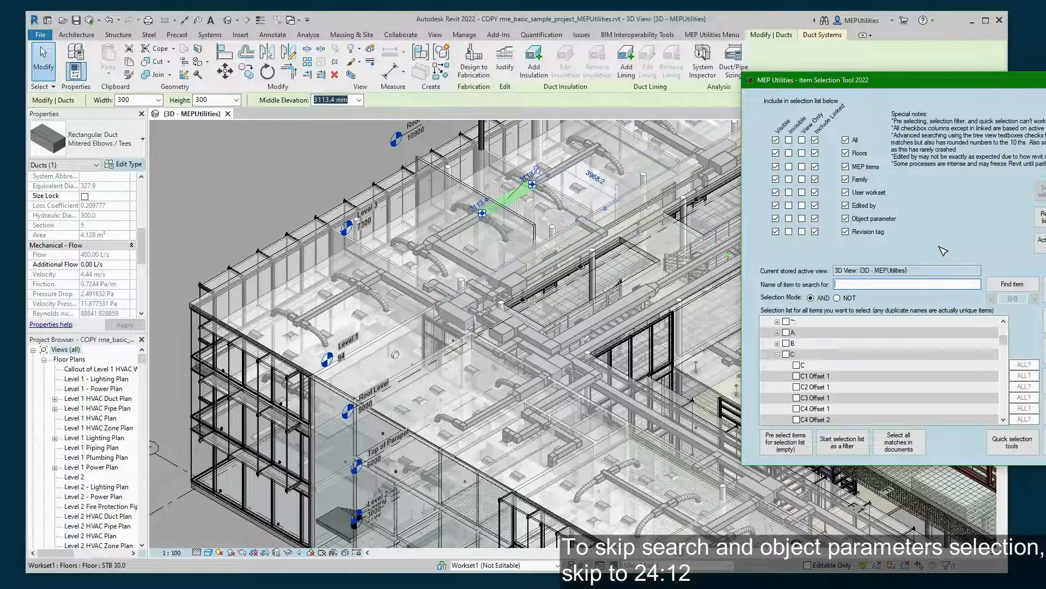
- Search the Item Selection Tool's parameter list for 'additional'
text(additional)
scroll(935, 369, up, 6)
scroll(923, 361, down, 6)
scroll(903, 359, down, 1)
scroll(889, 353, up, 1)
click(1013, 284)
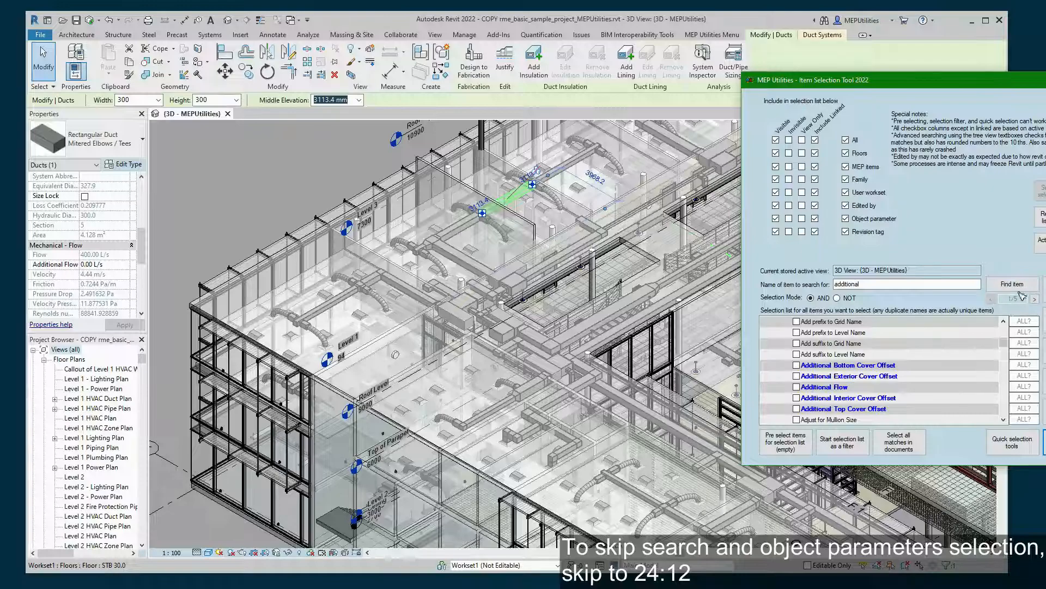
- Step forward with > through the matches to the last one
scroll(883, 376, up, 2)
scroll(882, 376, up, 2)
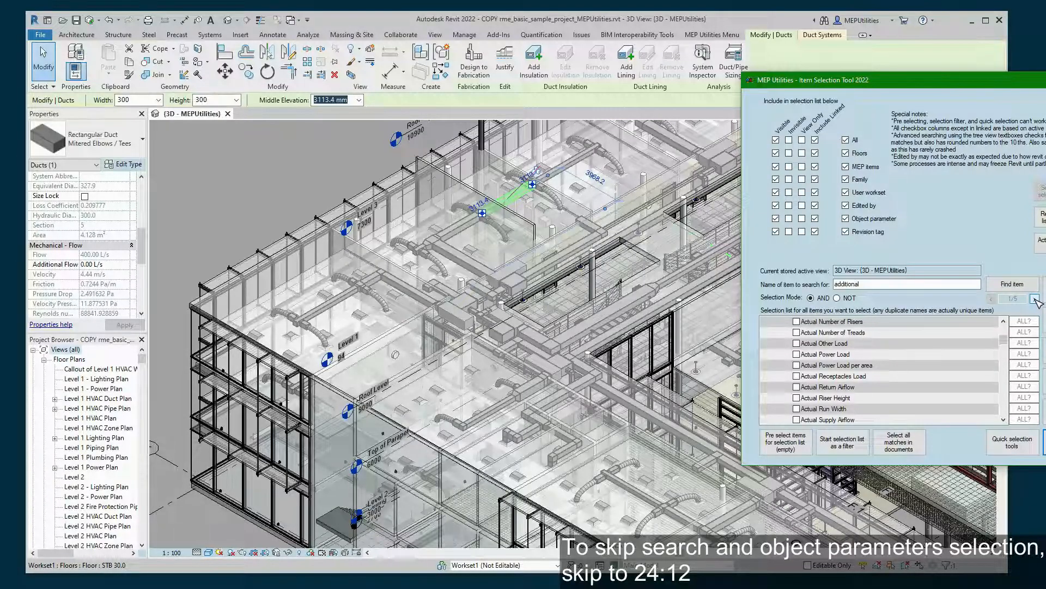
click(1034, 299)
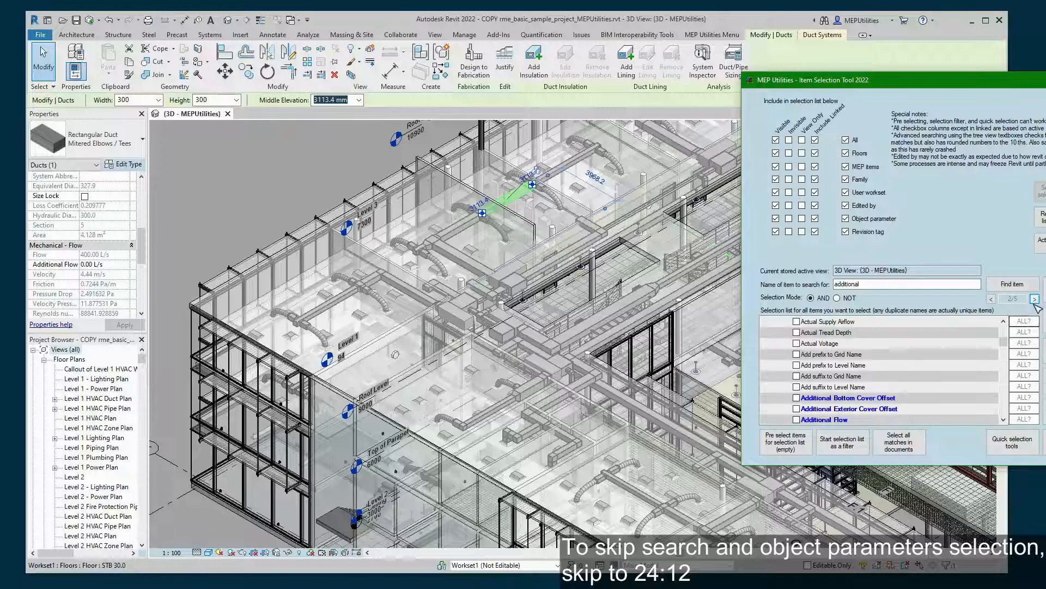
click(1034, 299)
click(1034, 300)
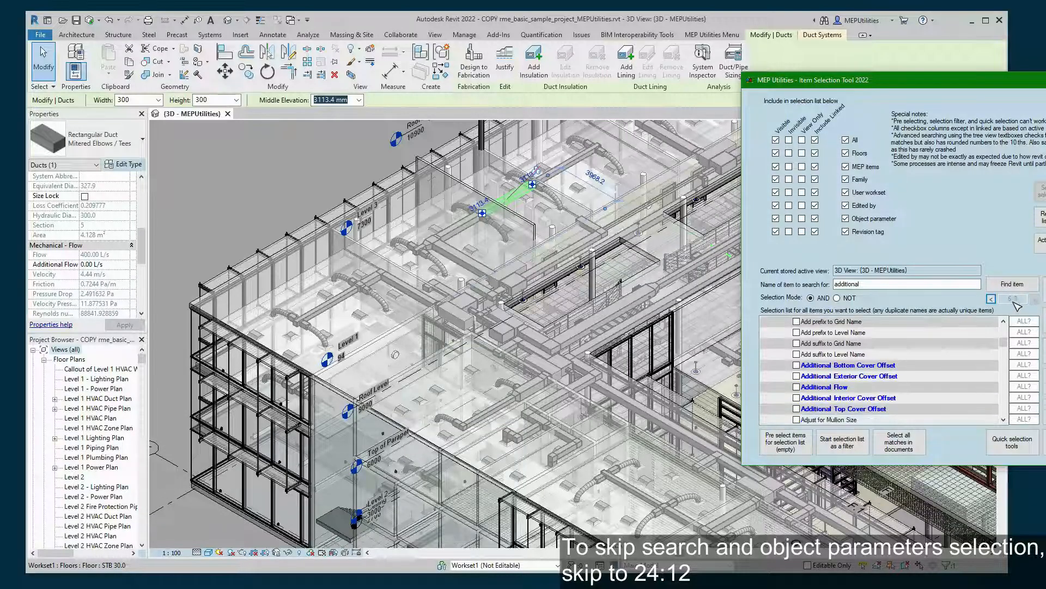
click(1035, 298)
click(1035, 299)
- Step back with < to the first of the five matches
click(991, 298)
click(991, 299)
click(991, 299)
click(991, 299)
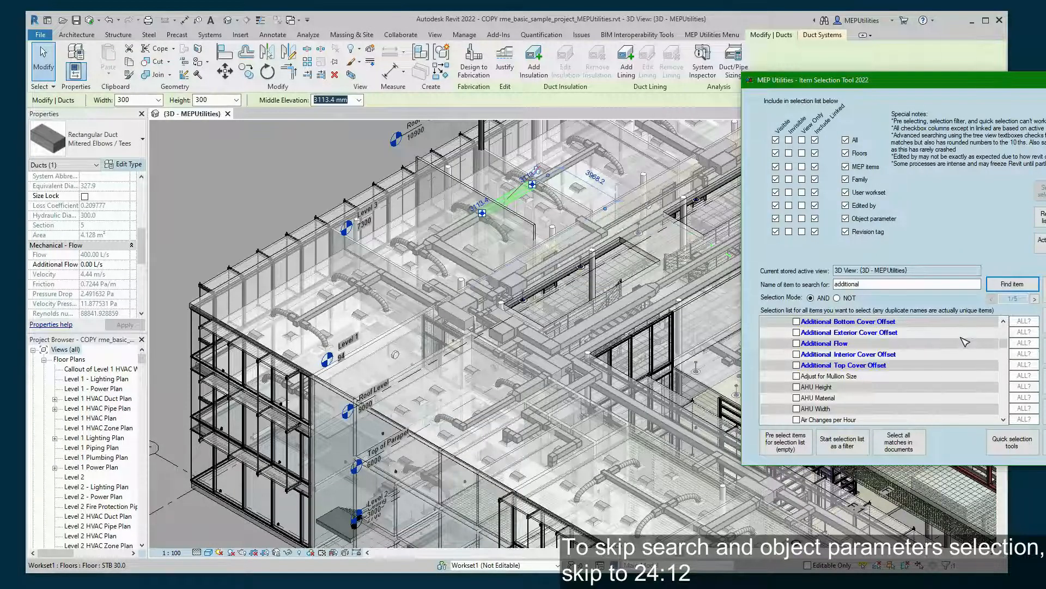
scroll(965, 341, down, 5)
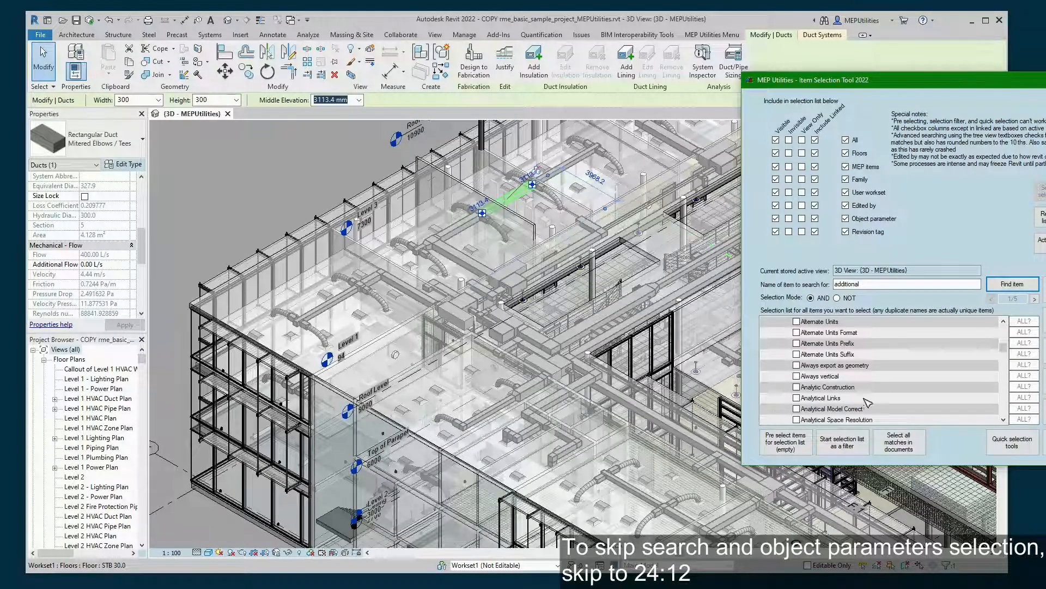
scroll(872, 389, down, 5)
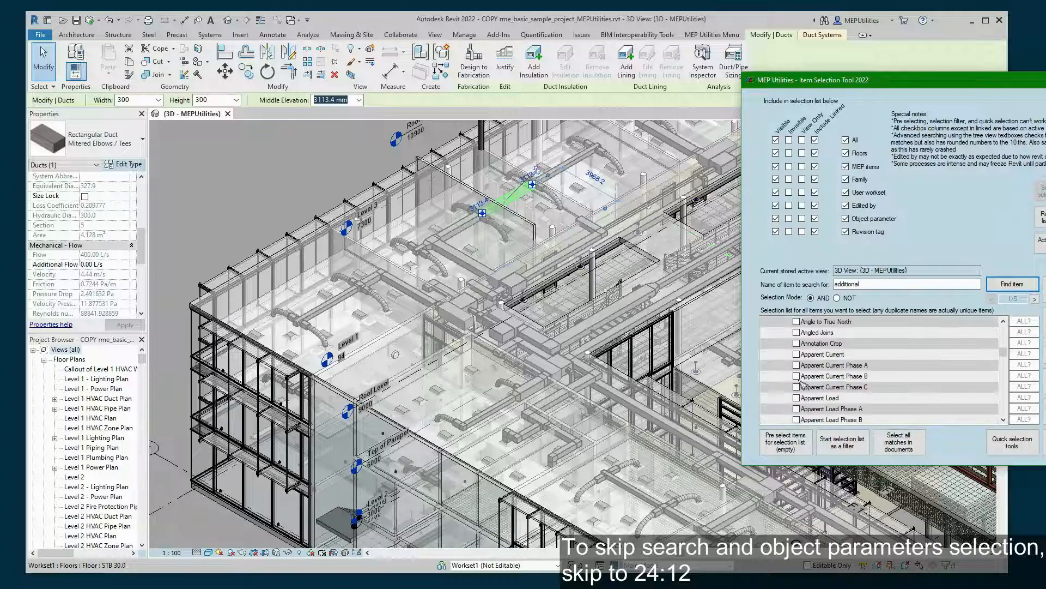
scroll(883, 395, up, 8)
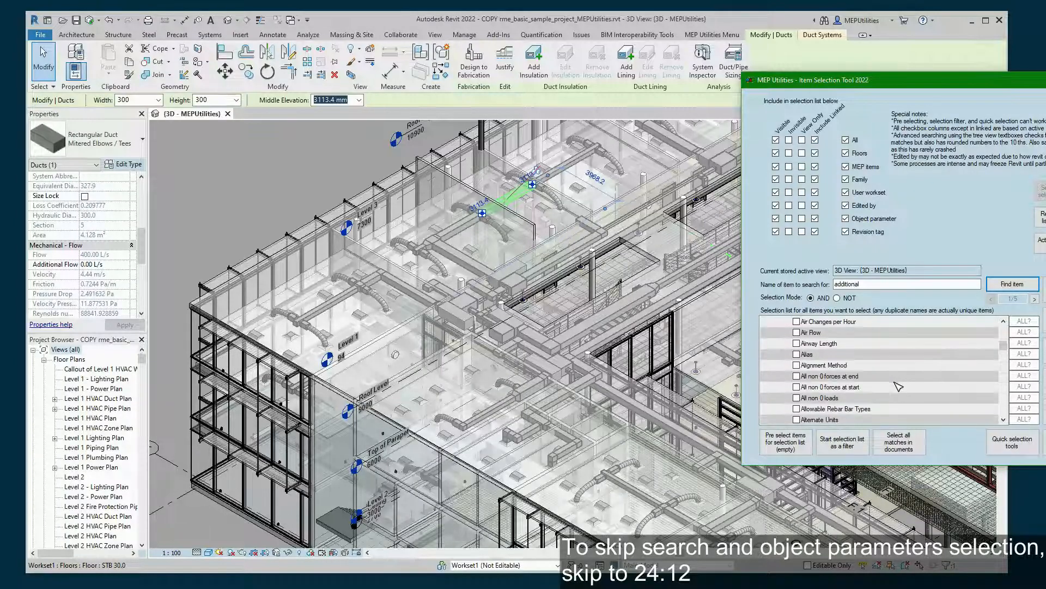
scroll(898, 386, up, 3)
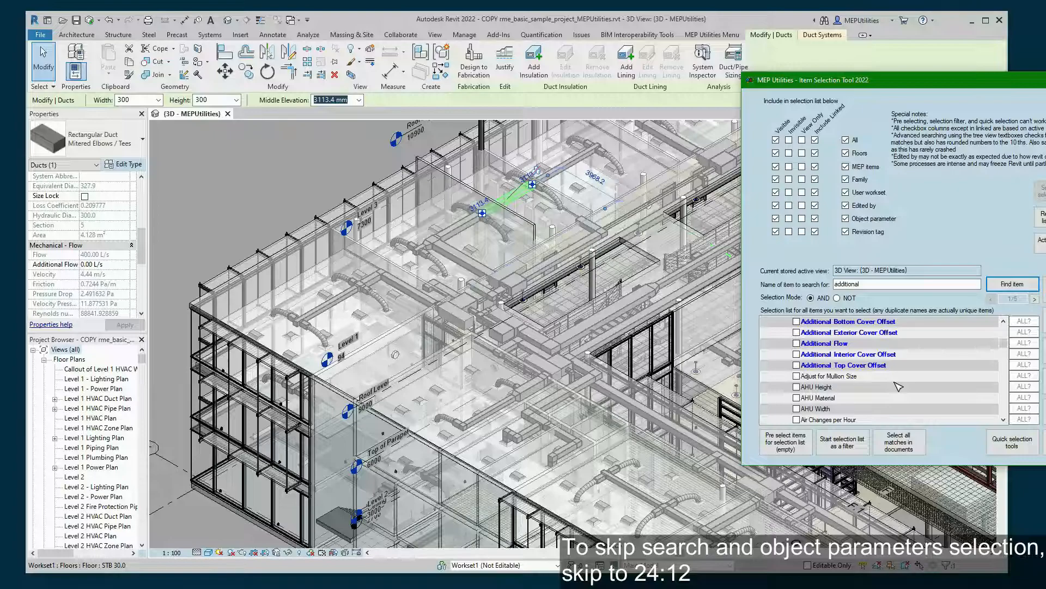
scroll(898, 385, up, 1)
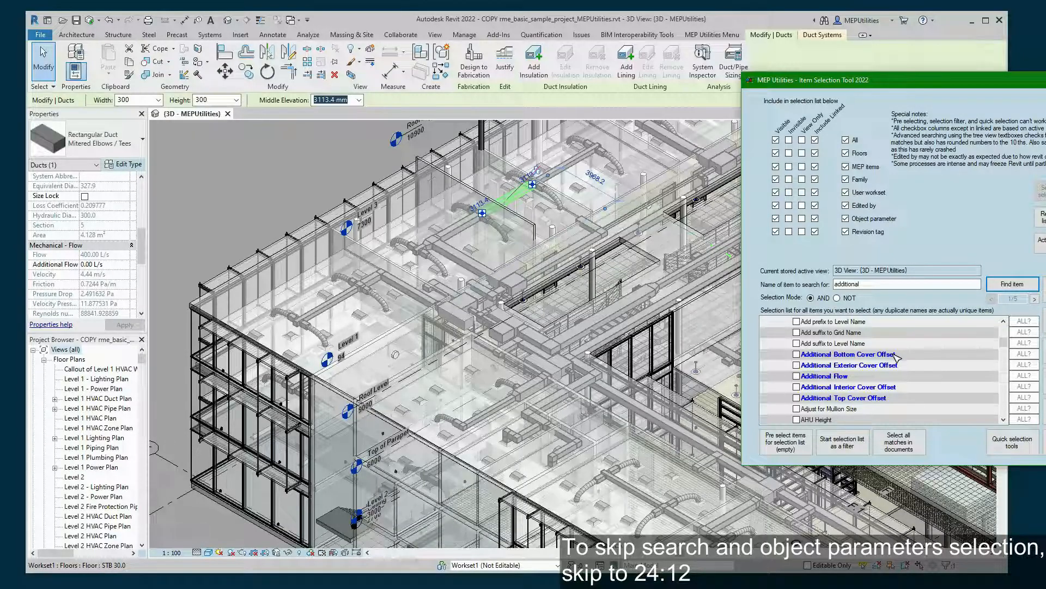
- Tick Additional Flow, clear the old 'additional' search, and set its criterion to 0.1 L/s
click(838, 378)
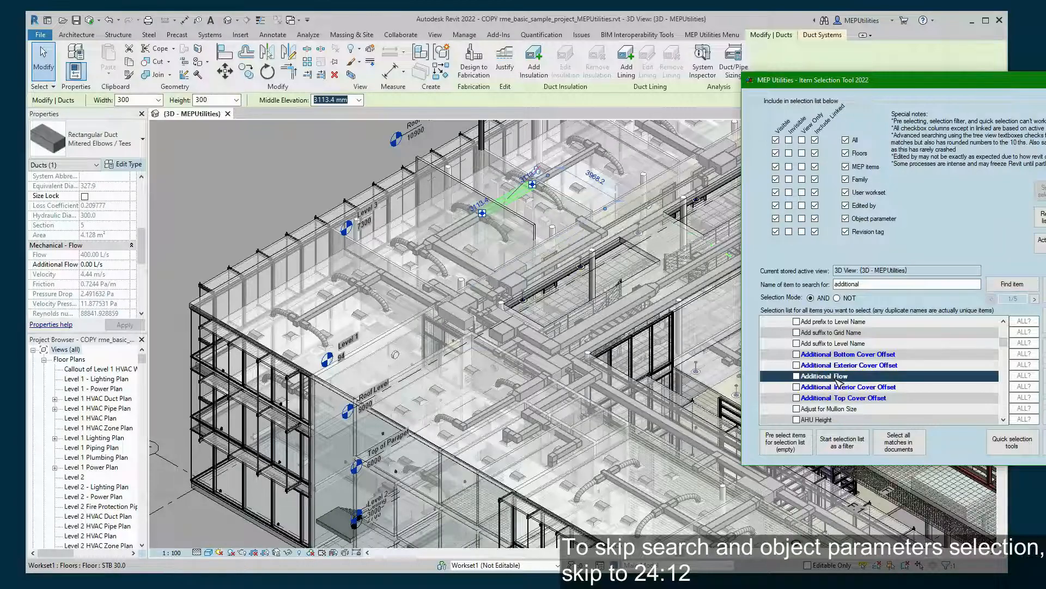
click(797, 376)
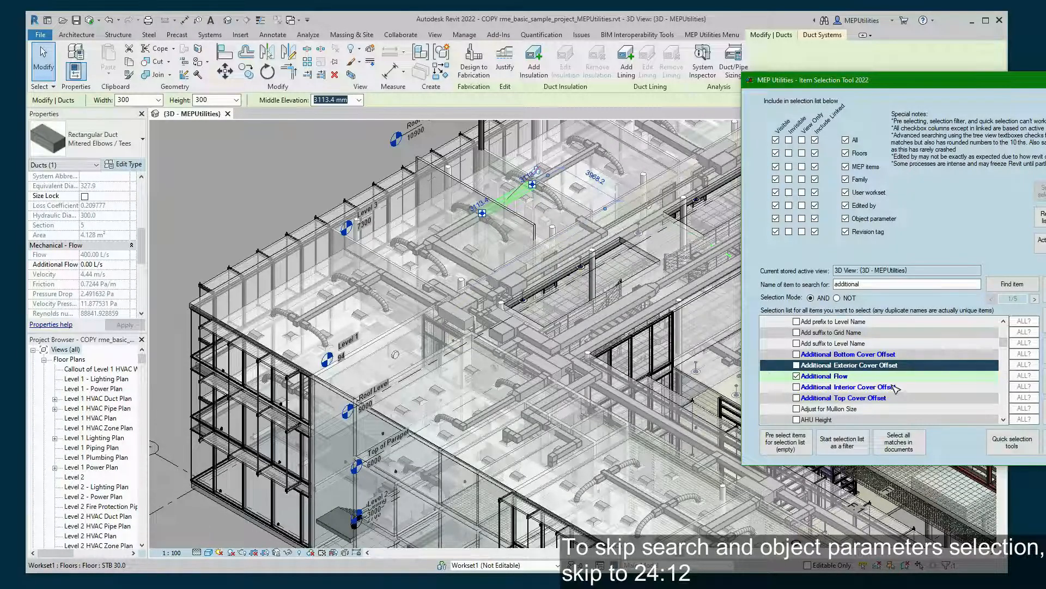
drag(890, 284, 830, 289)
key(BackSpace)
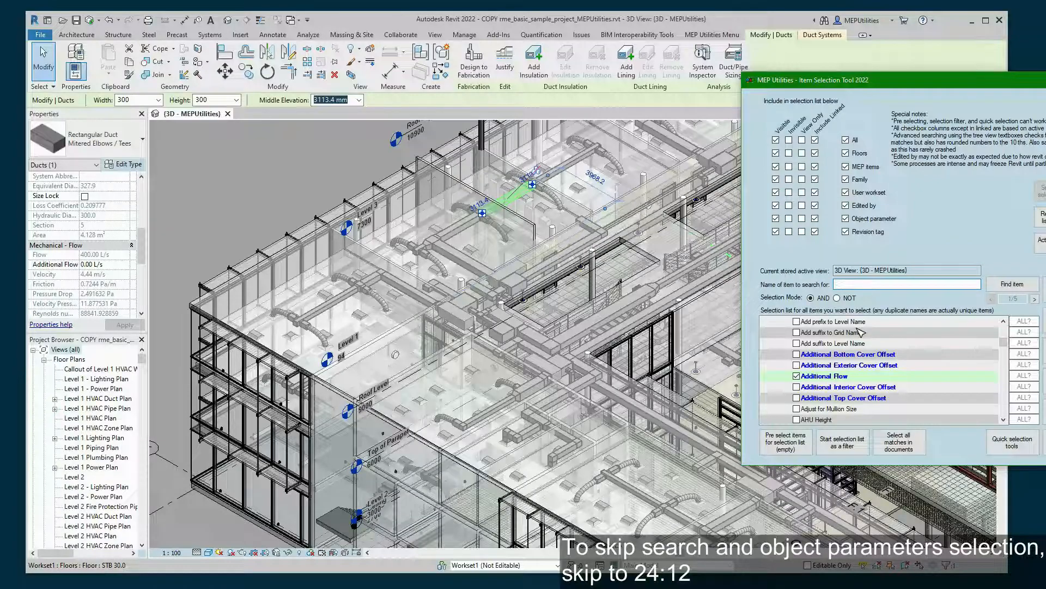
click(1015, 286)
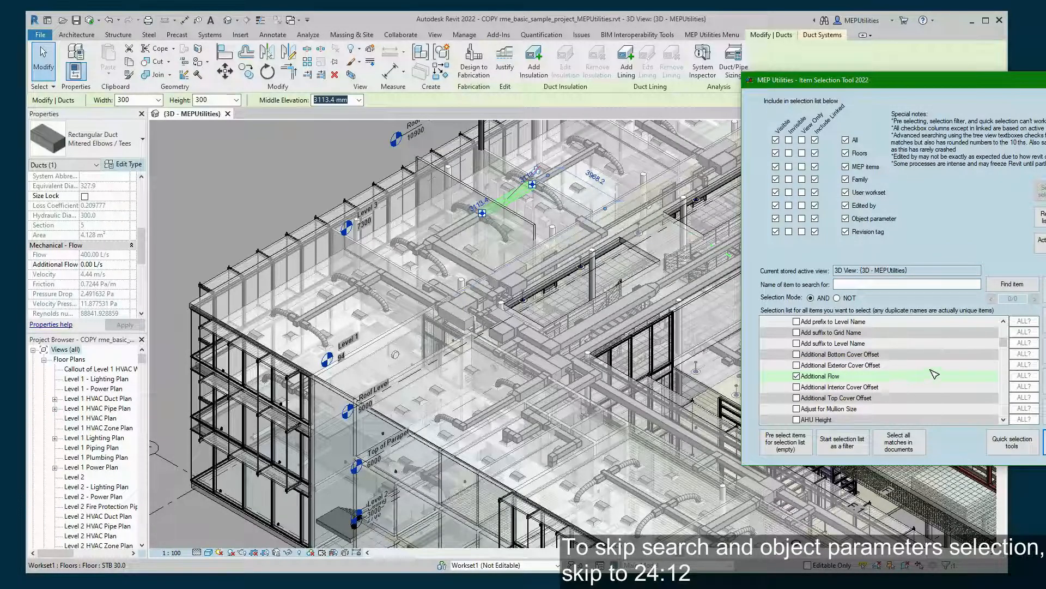
click(1018, 377)
click(929, 376)
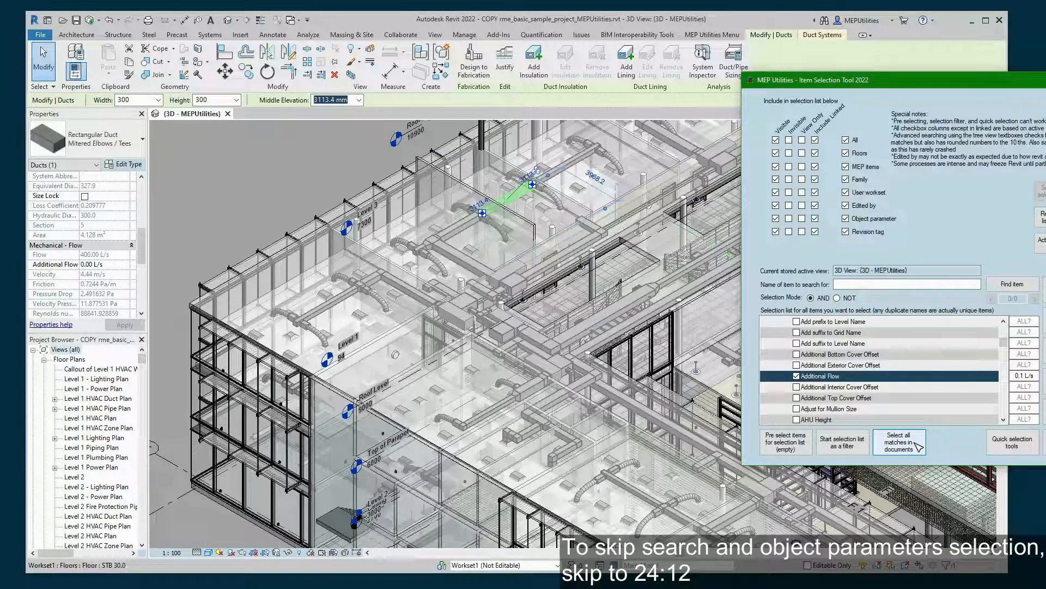
- Select all elements with Additional Flow 0.1 L/s and inspect each of the three matched ducts
click(919, 446)
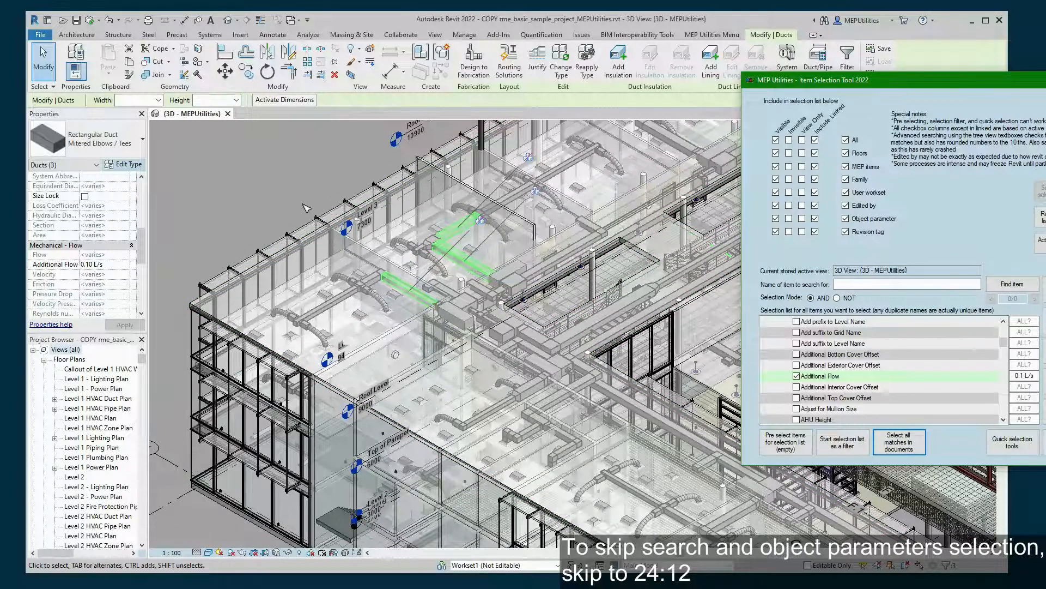
click(446, 183)
click(457, 228)
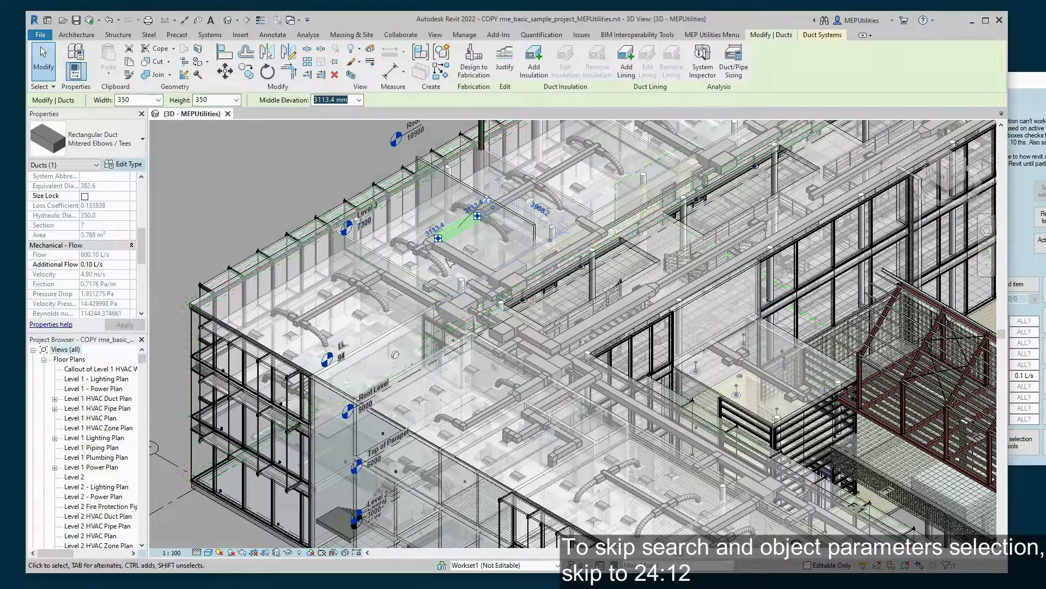
click(464, 260)
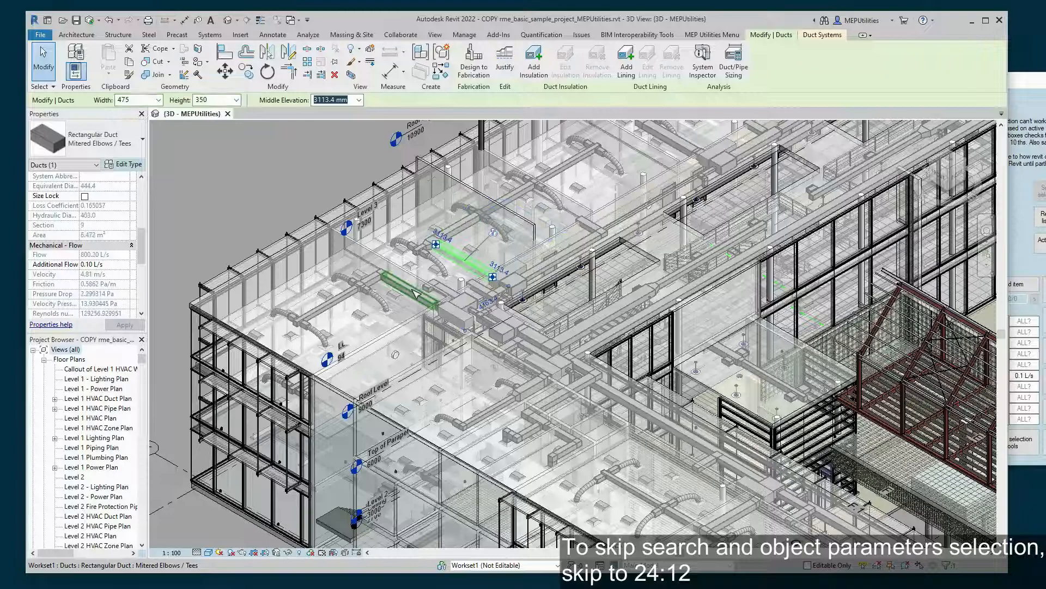
click(408, 292)
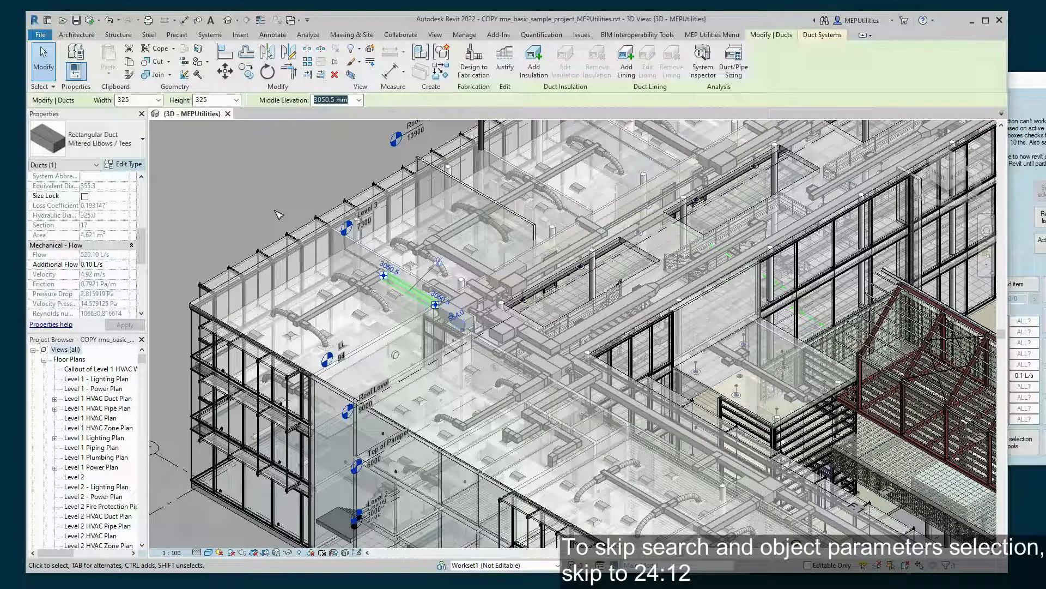
click(277, 214)
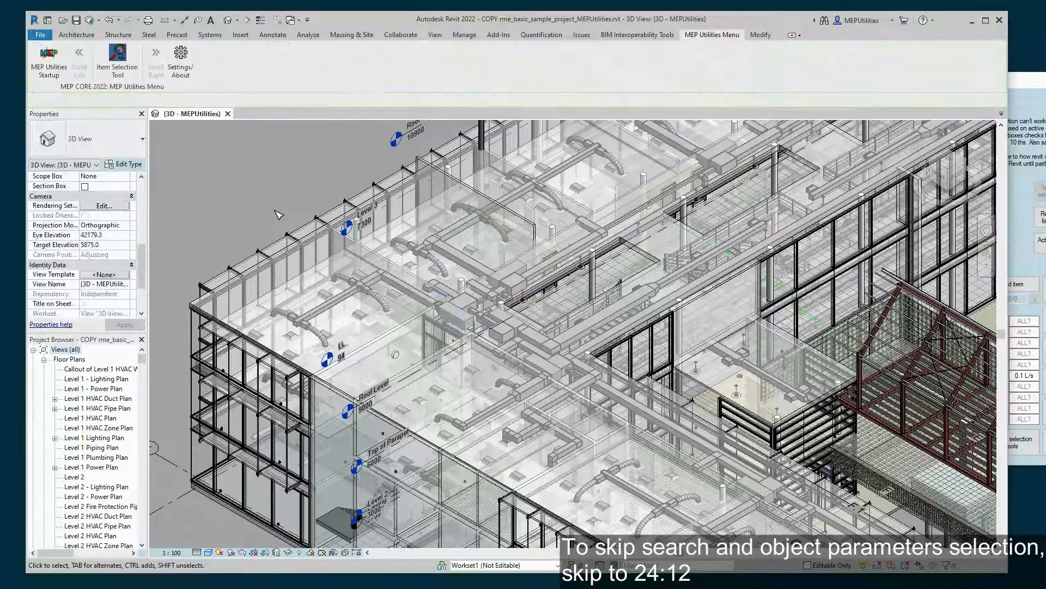
click(1021, 199)
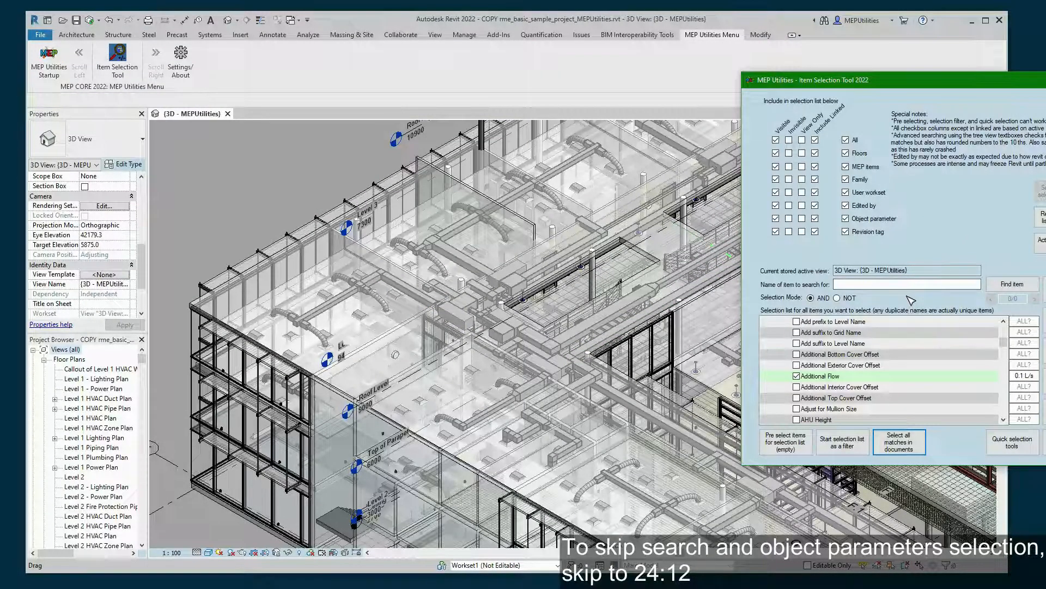
- Change Additional Flow to 0.3 L/s, select its matching duct, then pick a recessed lighting fixture
click(1024, 379)
key(BackSpace)
text(3)
click(900, 451)
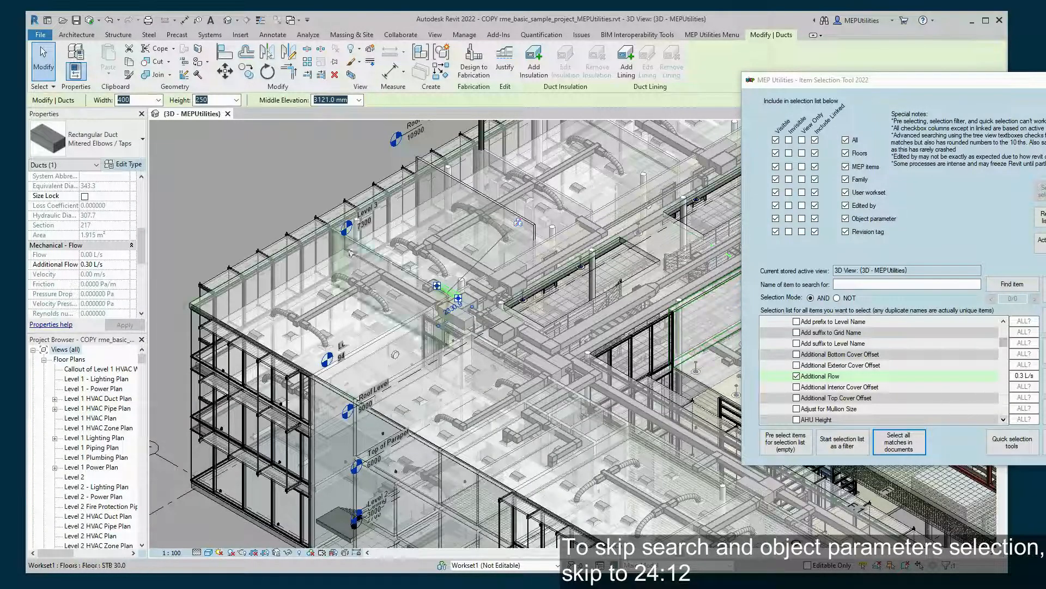
click(256, 204)
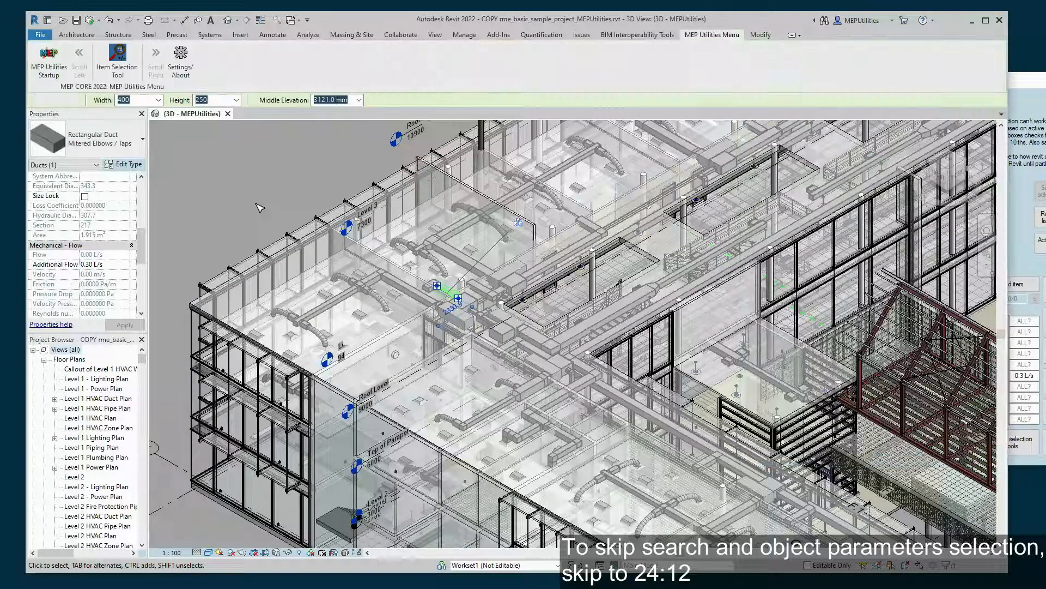
click(362, 274)
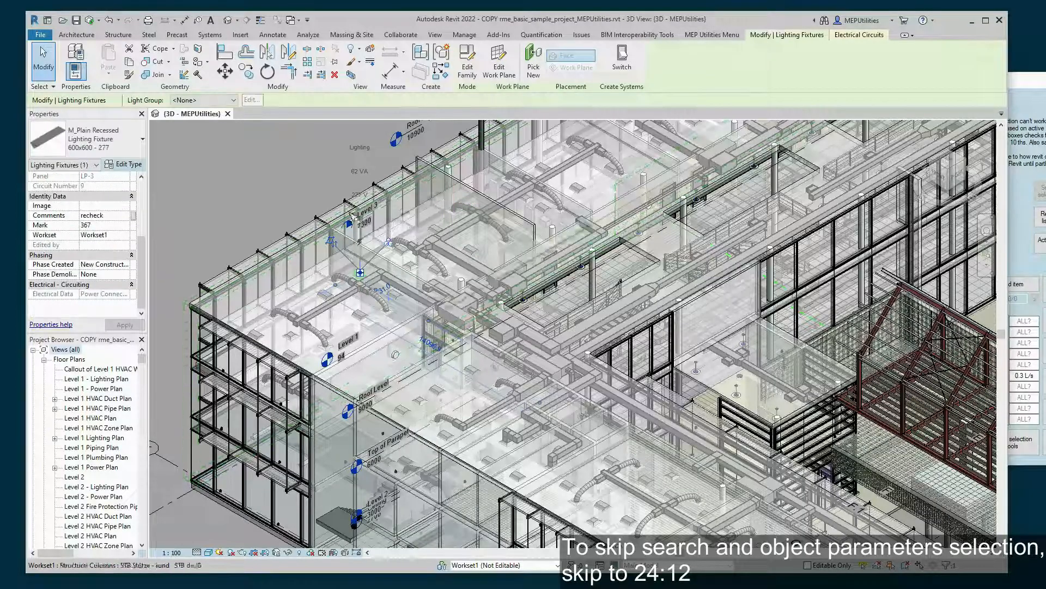
- Untick the Additional Flow criterion and search the parameter list for 'comment'
click(1023, 188)
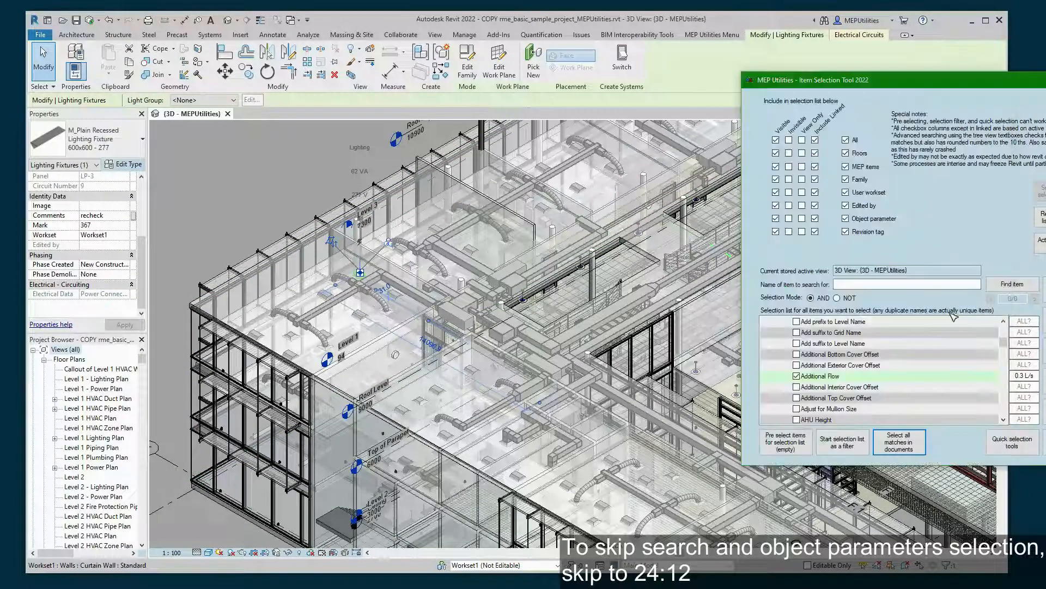
click(883, 282)
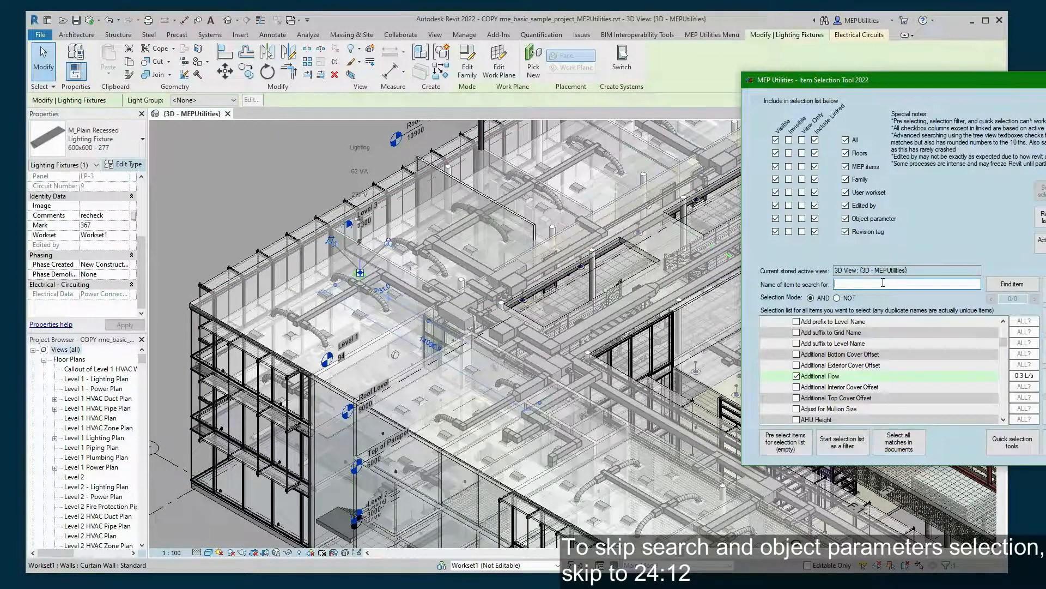
click(797, 376)
click(900, 285)
text(comment)
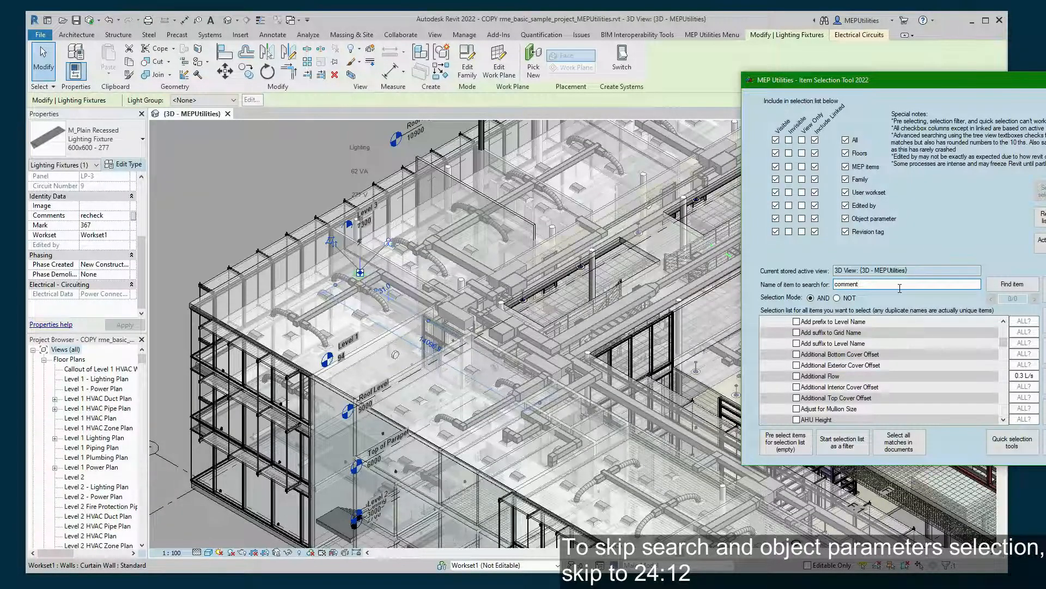
click(1006, 286)
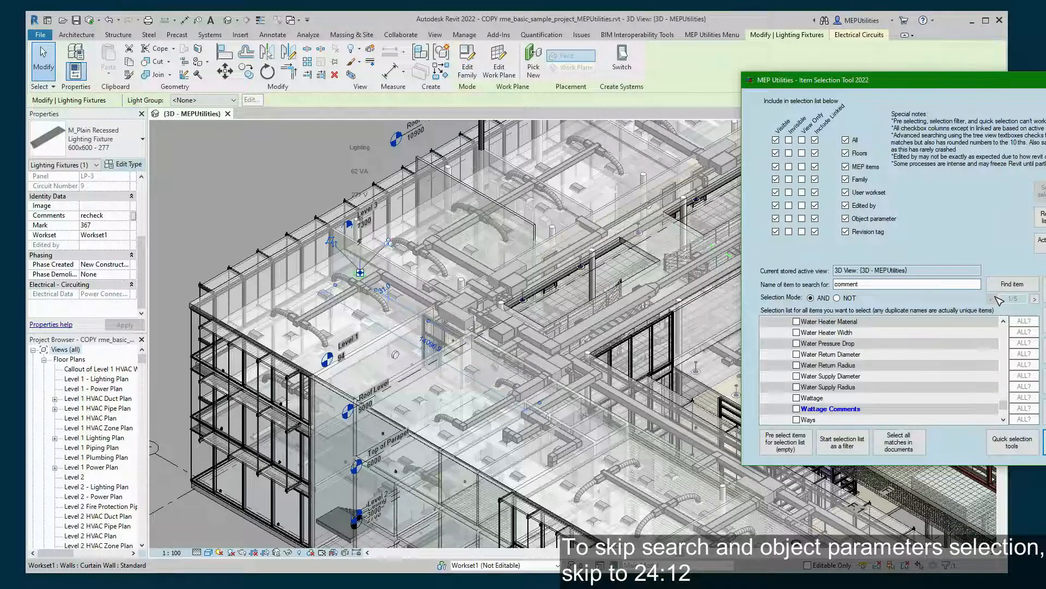
- Tick Comments as a selection criterion with match value 'recheck'
scroll(953, 354, up, 5)
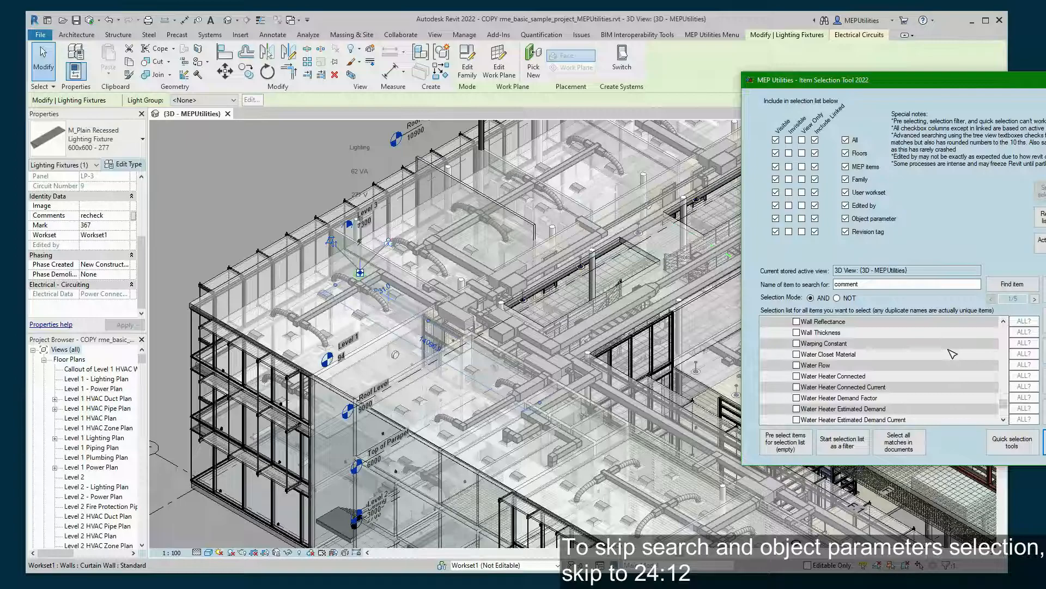
scroll(923, 360, down, 2)
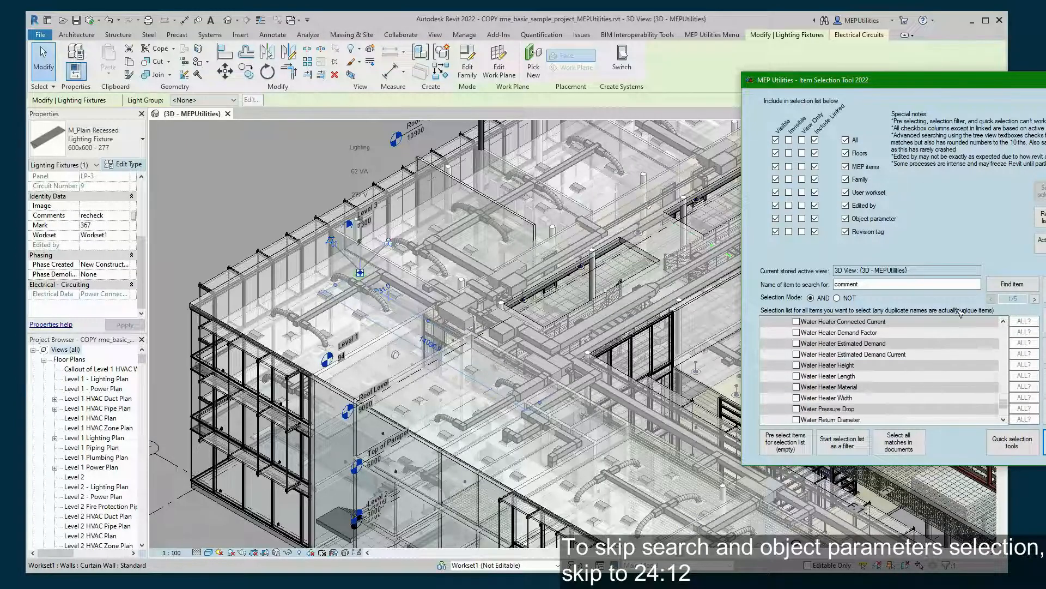
click(1035, 299)
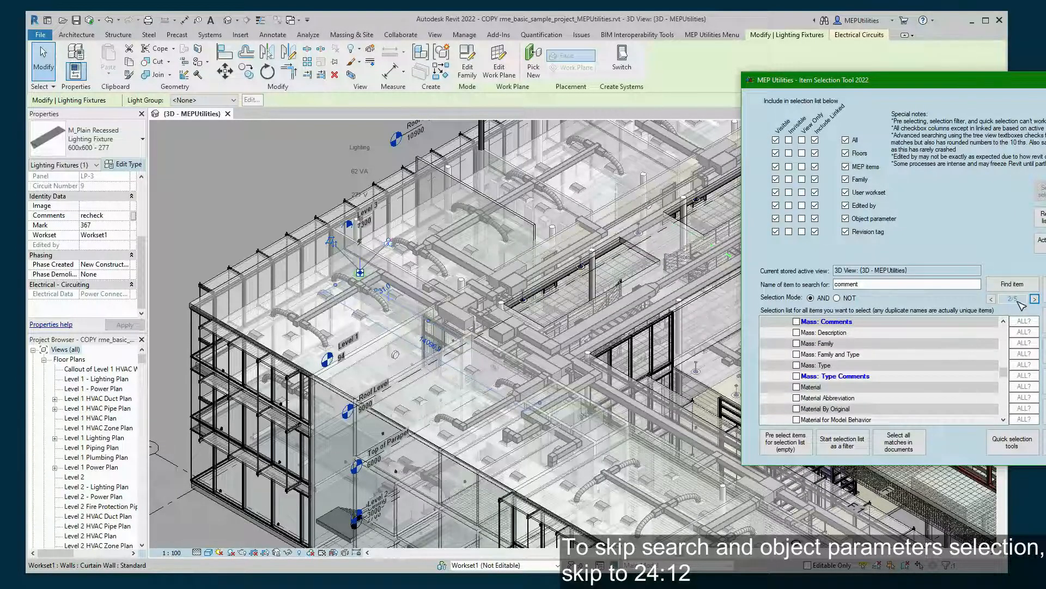
click(992, 299)
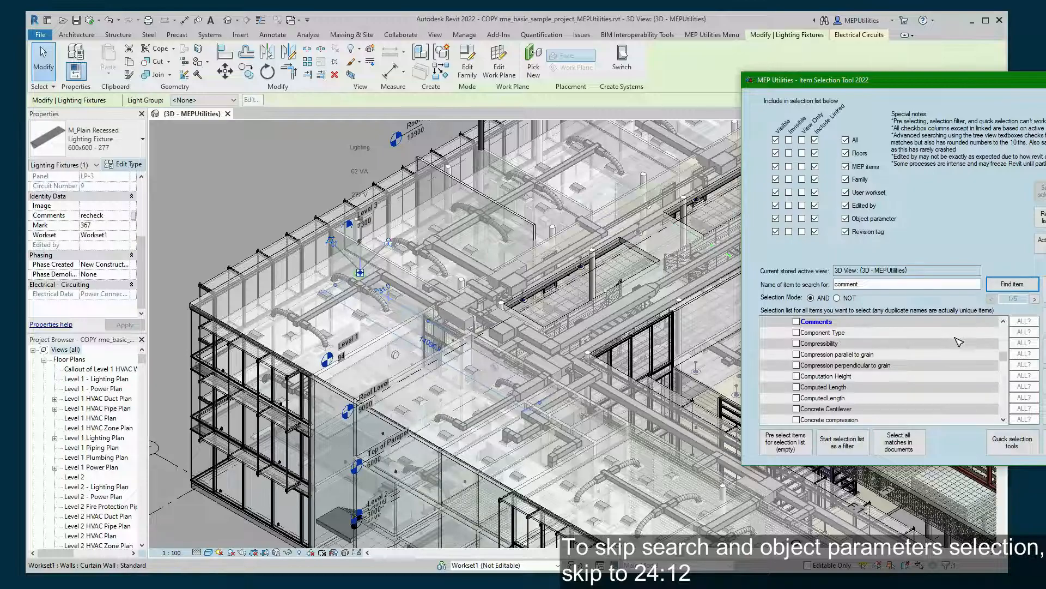
click(836, 323)
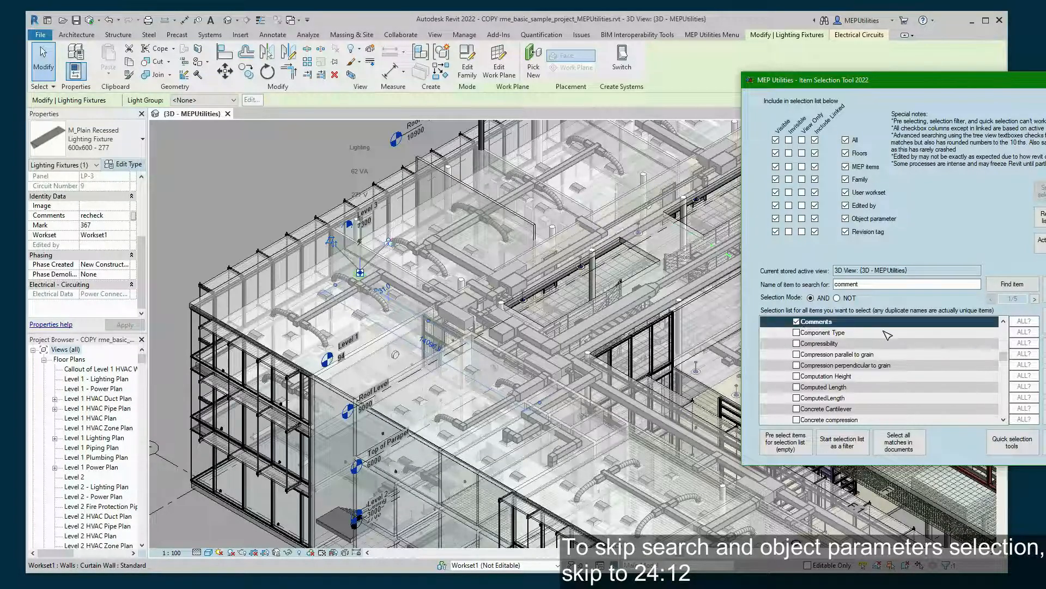
click(1024, 322)
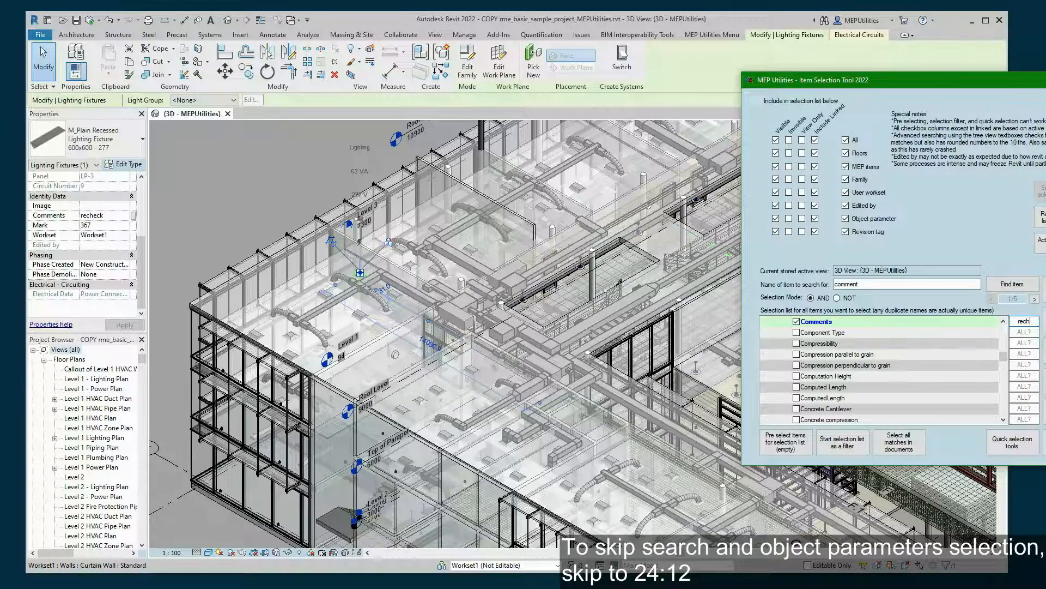
text(eck)
click(927, 332)
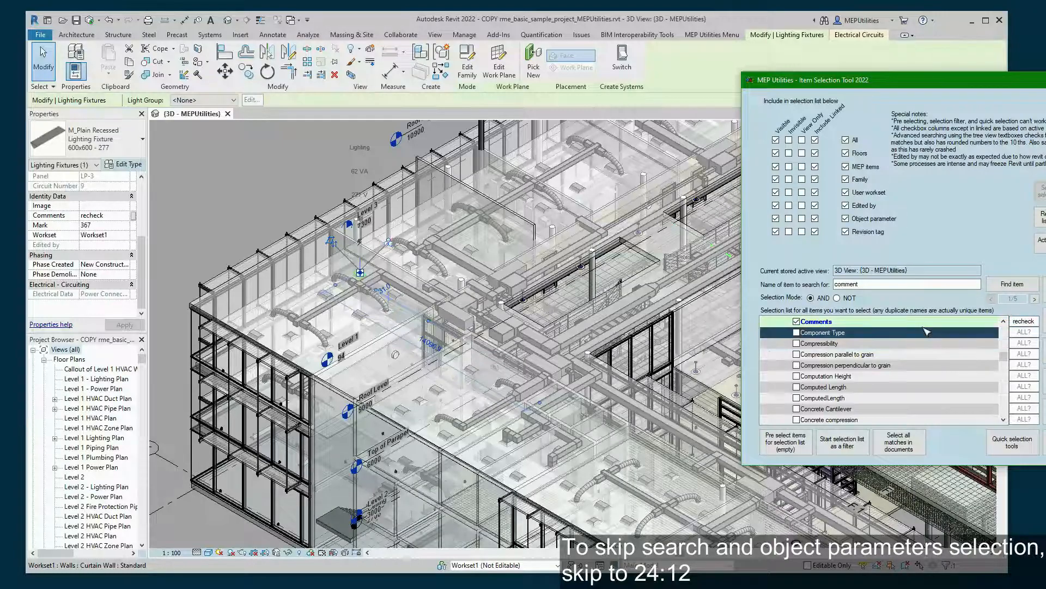
click(922, 321)
- Select all elements in the document whose Comments equal 'recheck'
click(251, 165)
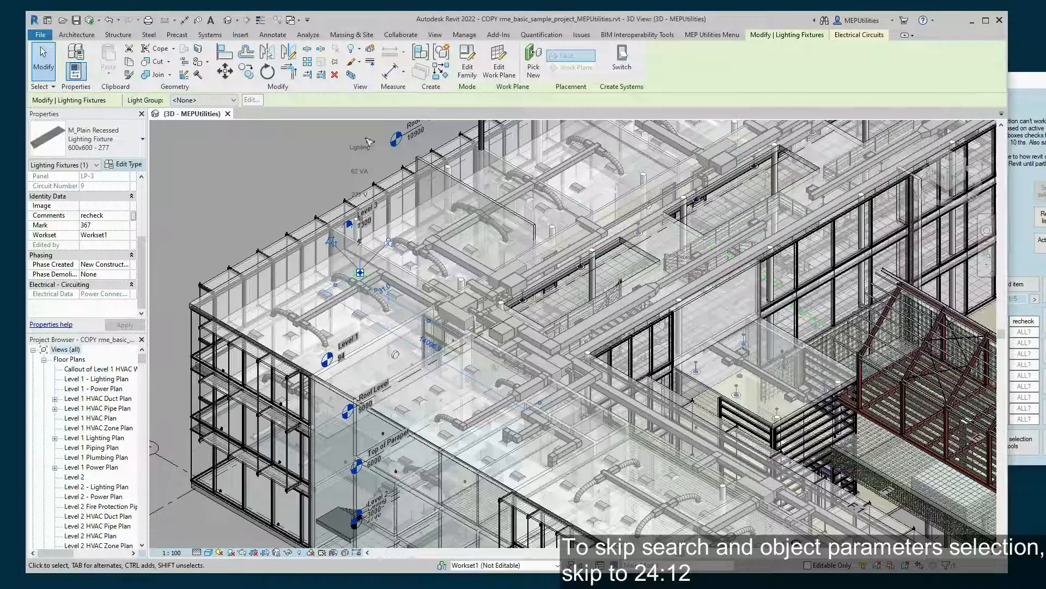
click(1021, 248)
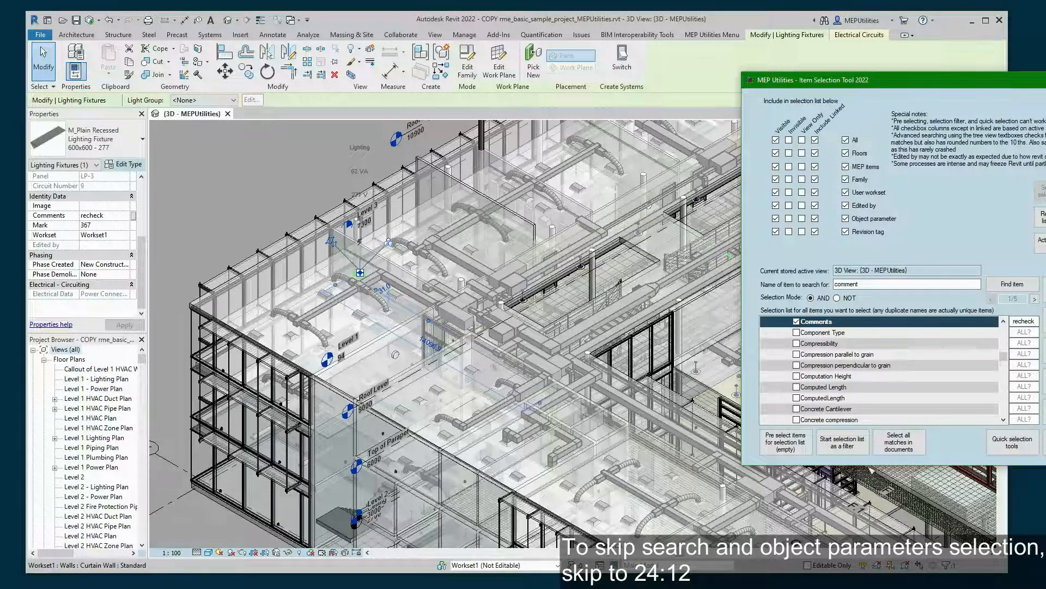
click(913, 454)
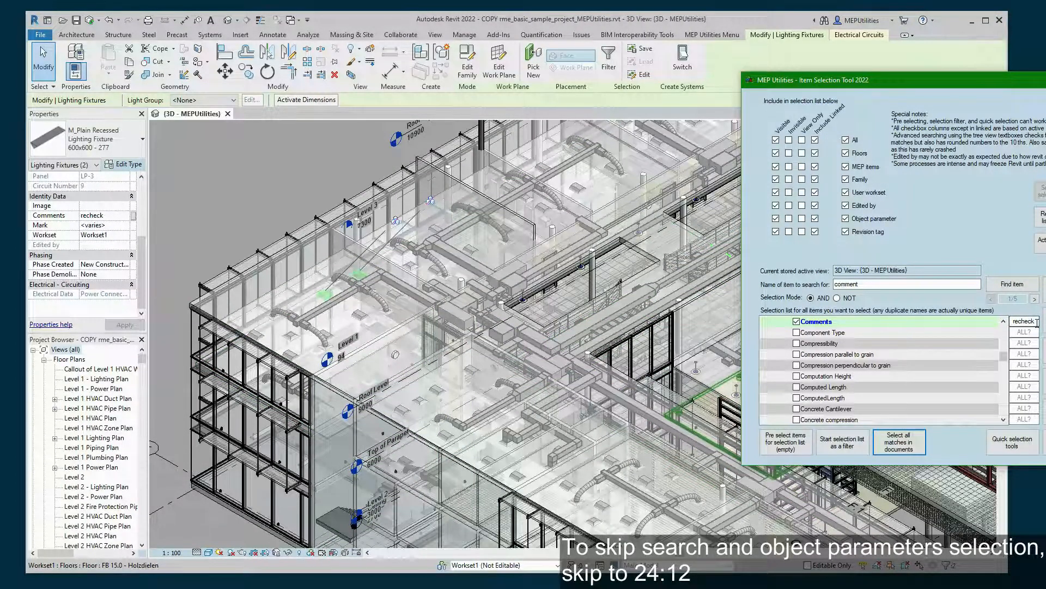
- Change the Comments match value to 'adjust in v2' and select the matching elements
double_click(1035, 321)
text(adj)
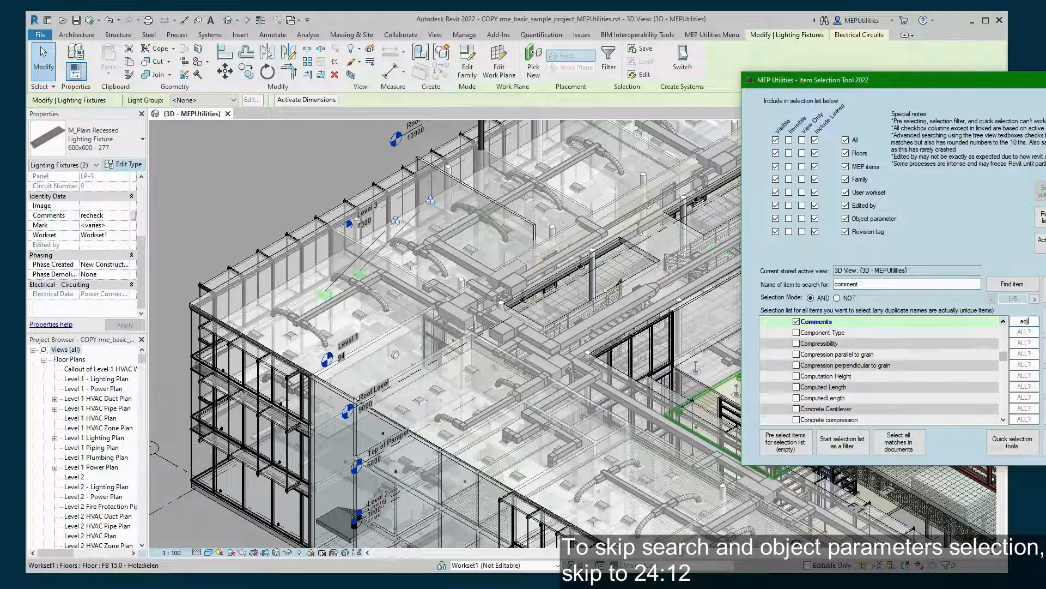
text(ust in v2)
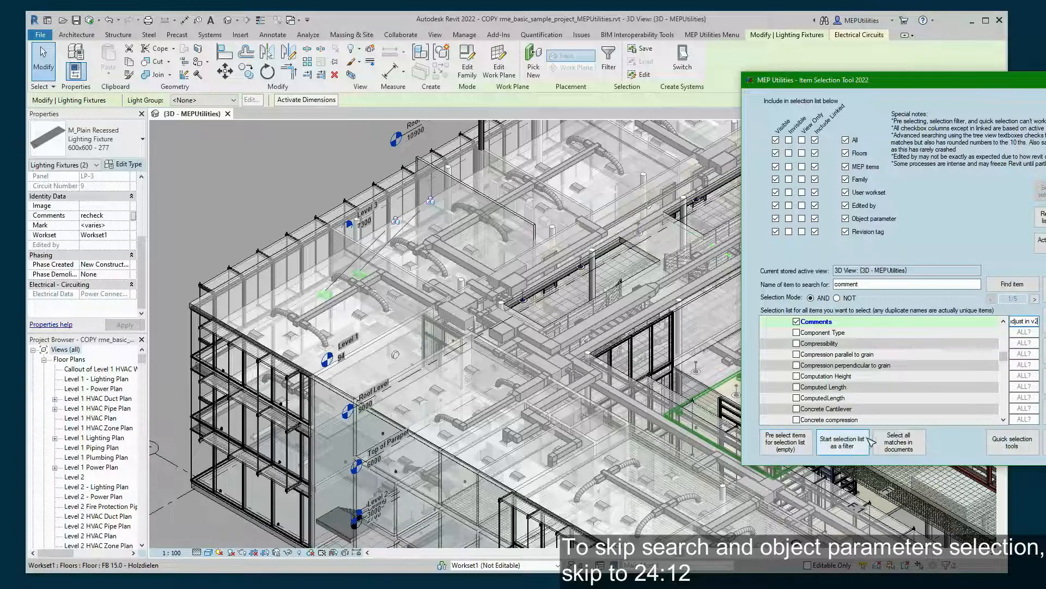
click(900, 448)
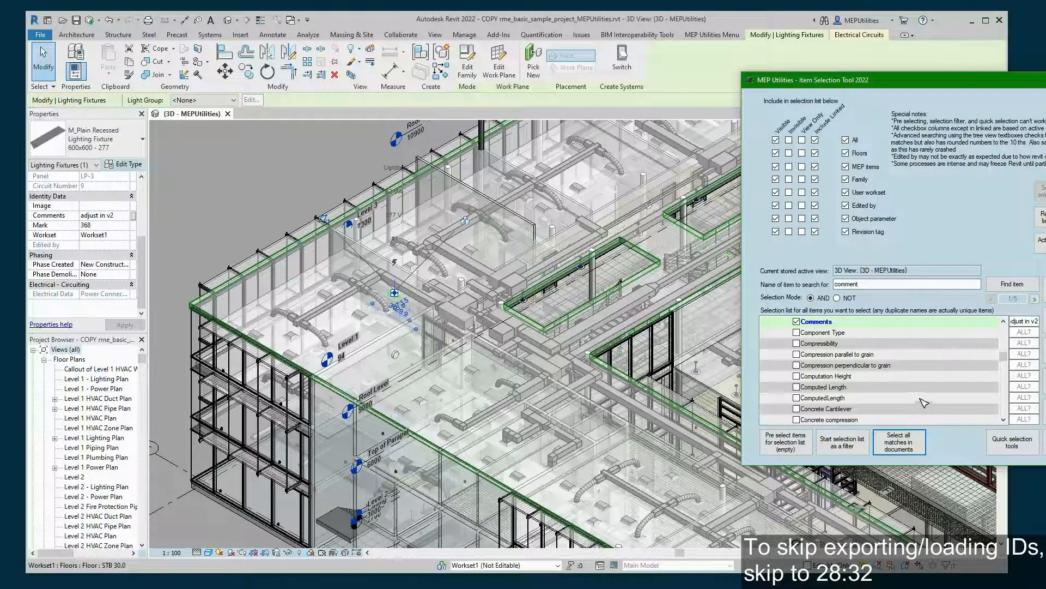
click(797, 322)
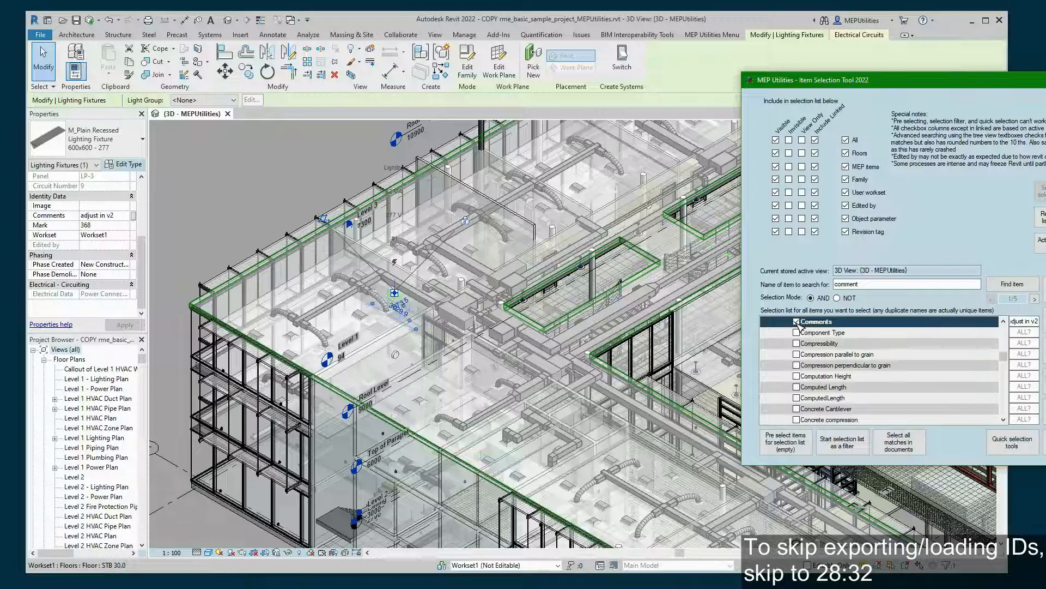
click(1035, 321)
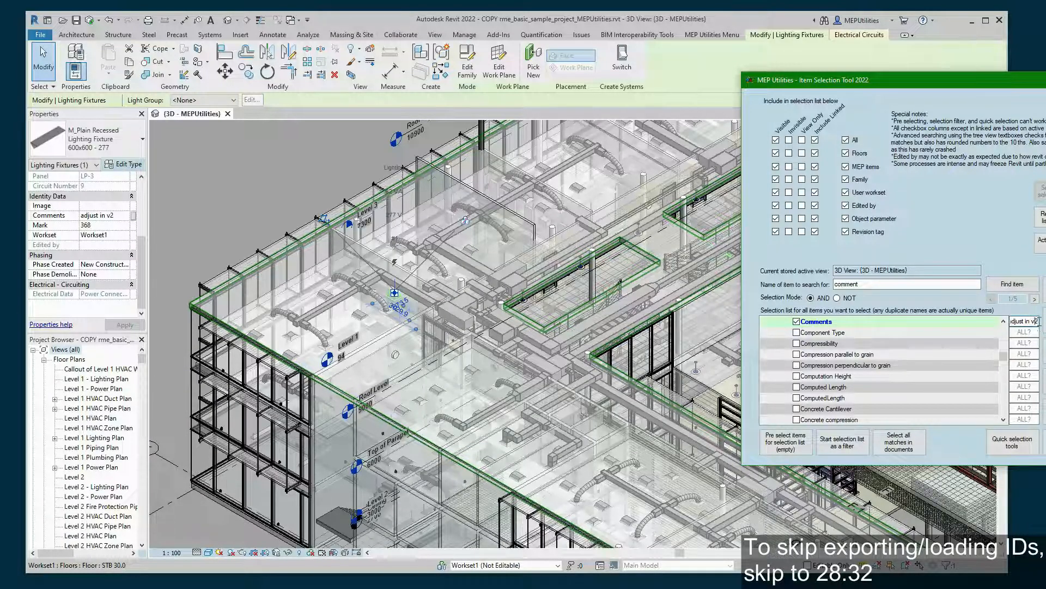
- Select the duct elbow inside the linked model and check that its Comments read 'external'
click(199, 271)
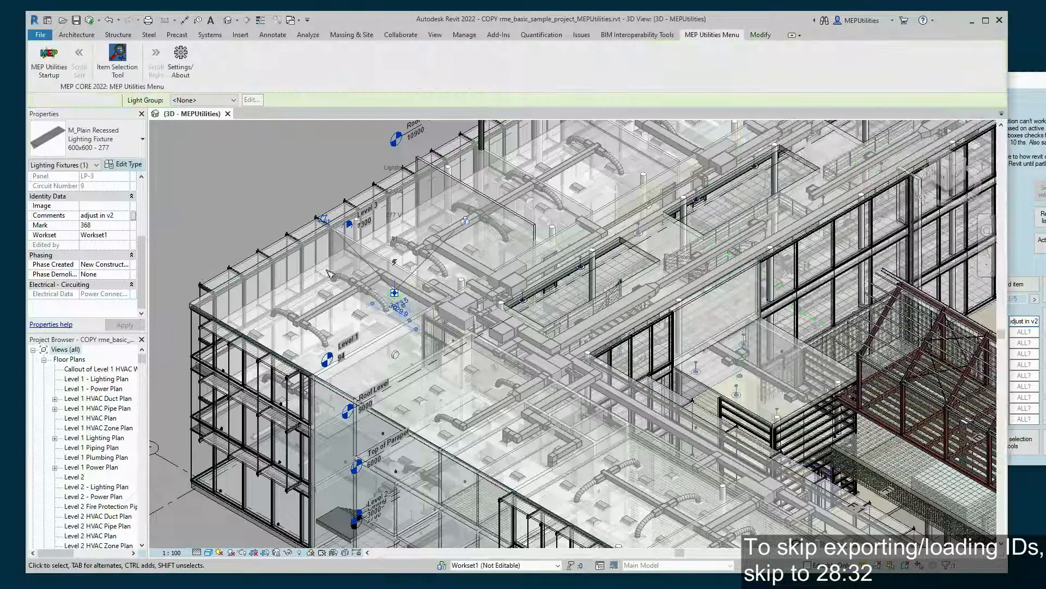
scroll(394, 307, down, 2)
scroll(396, 310, down, 5)
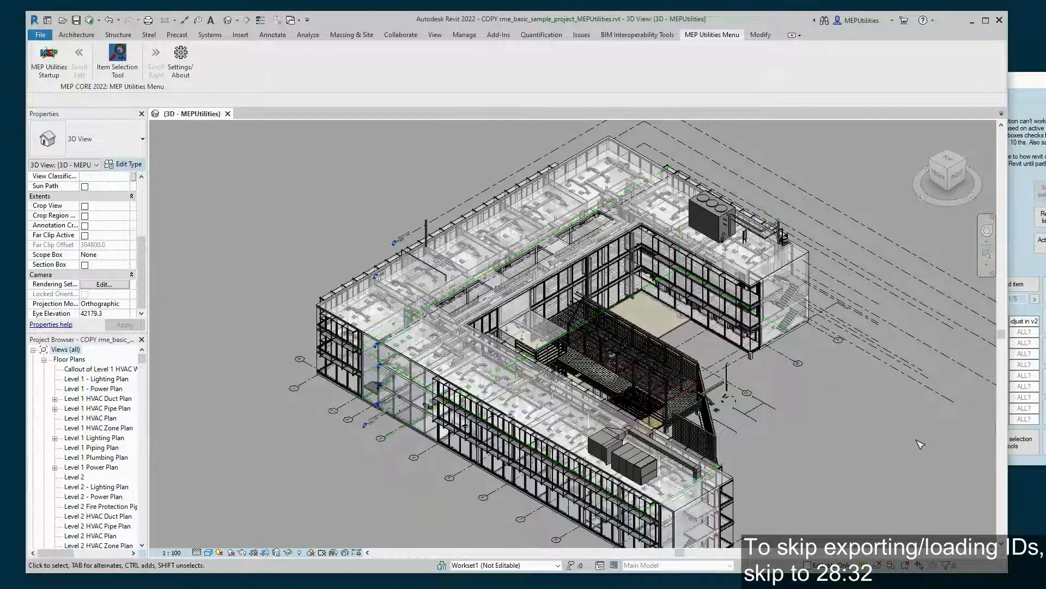
scroll(675, 369, up, 6)
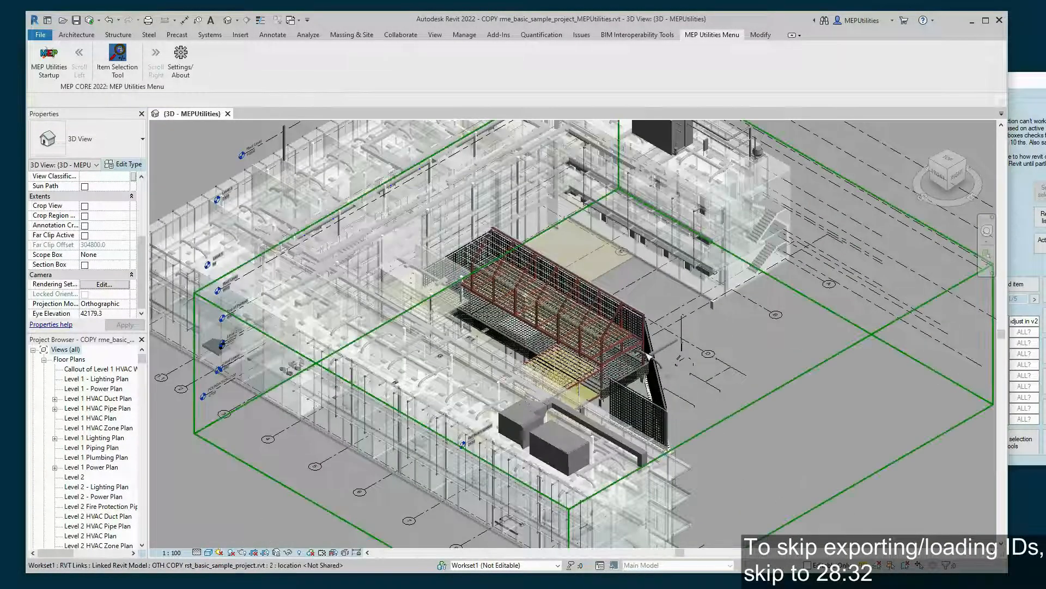
scroll(675, 369, up, 4)
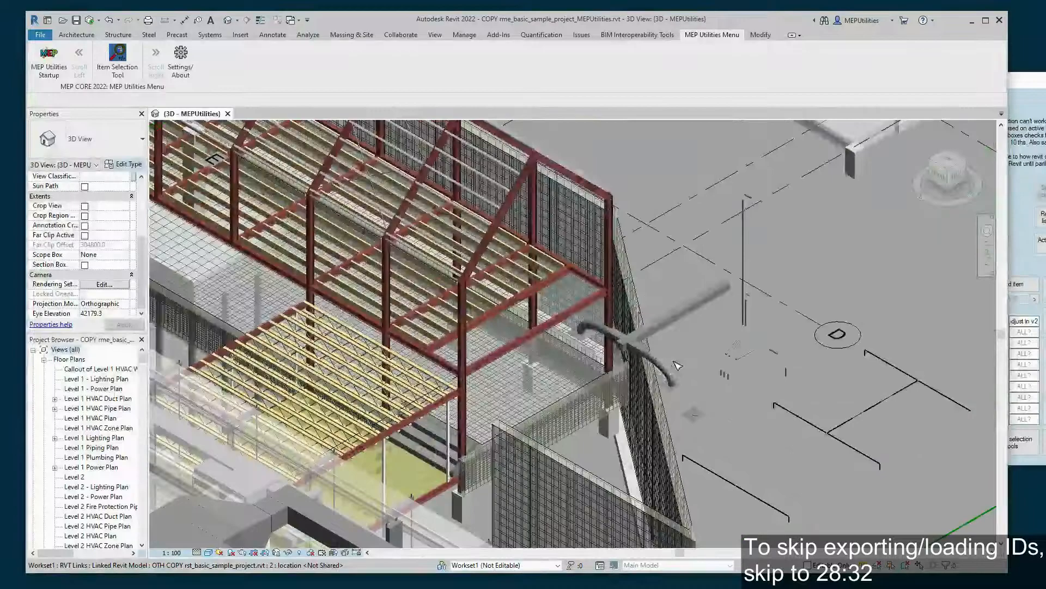
click(639, 352)
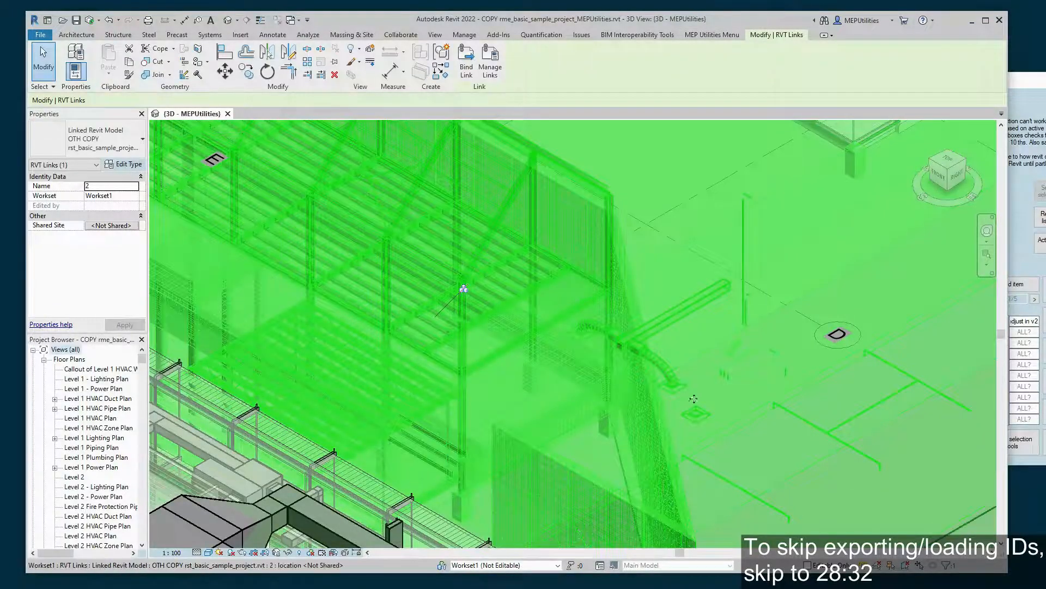
key(Tab)
click(638, 349)
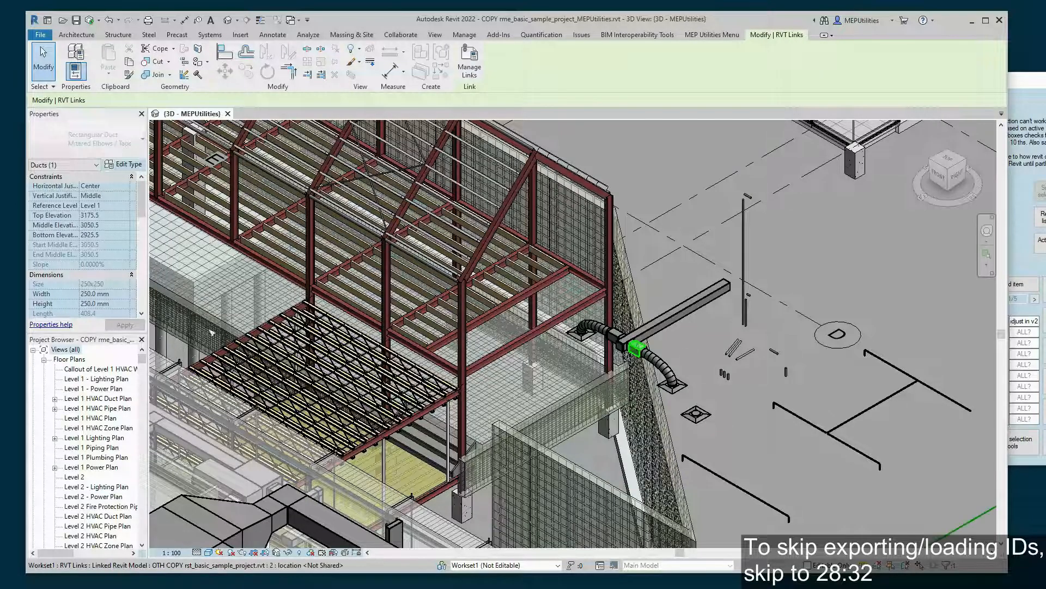
scroll(76, 213, down, 10)
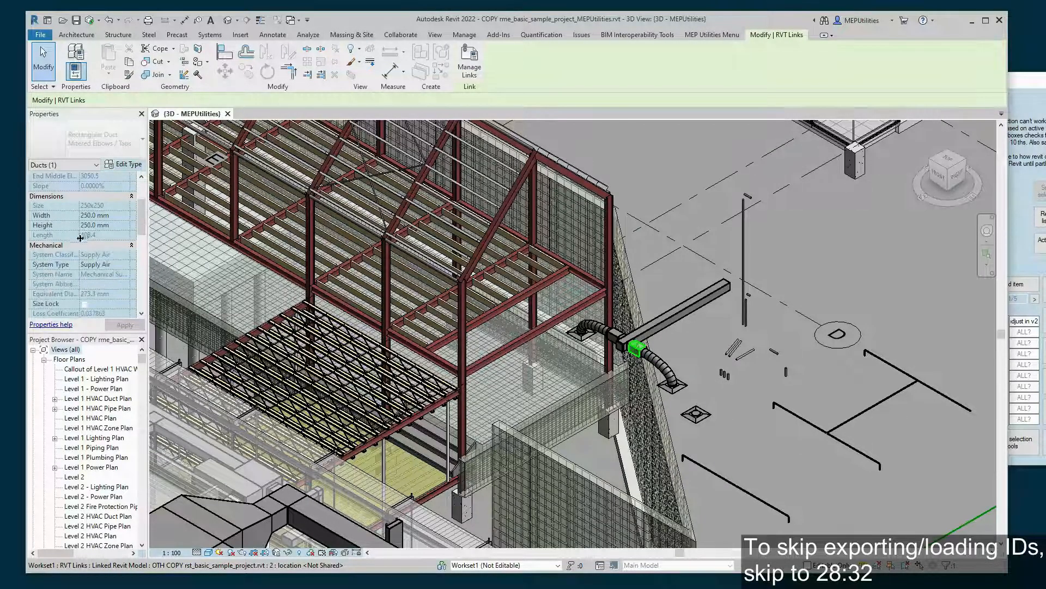
scroll(86, 258, down, 5)
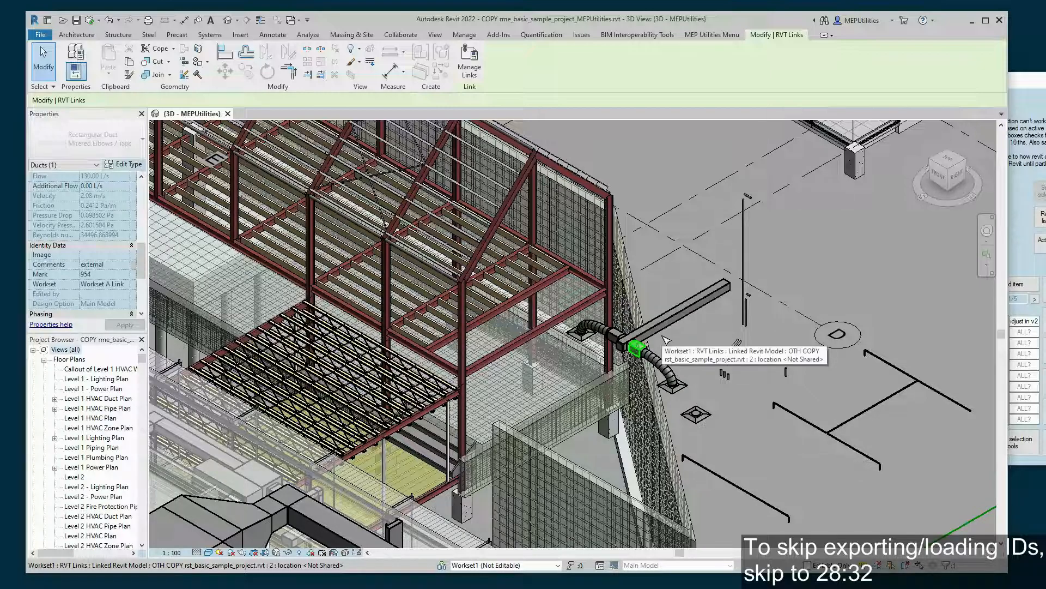
- Clear the selection, re-centre the view, and bring the Item Selection Tool forward
click(659, 178)
scroll(649, 177, down, 3)
middle_drag(694, 133, 861, 325)
click(1021, 204)
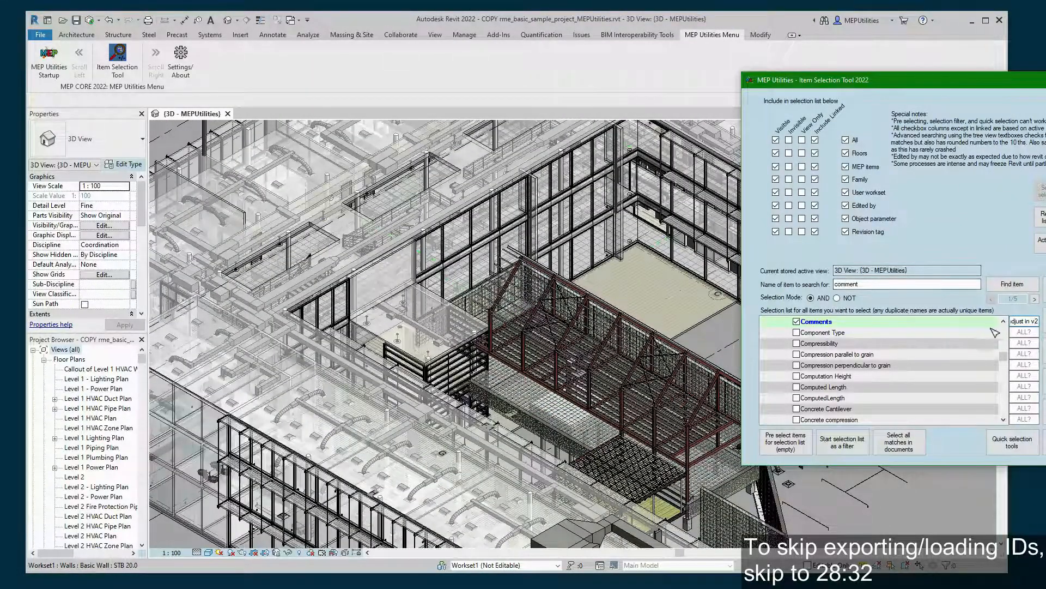
- Set the Comments value to 'external', select all matches, and dismiss the No items found message
drag(1036, 322, 996, 323)
key(BackSpace)
text(excternal)
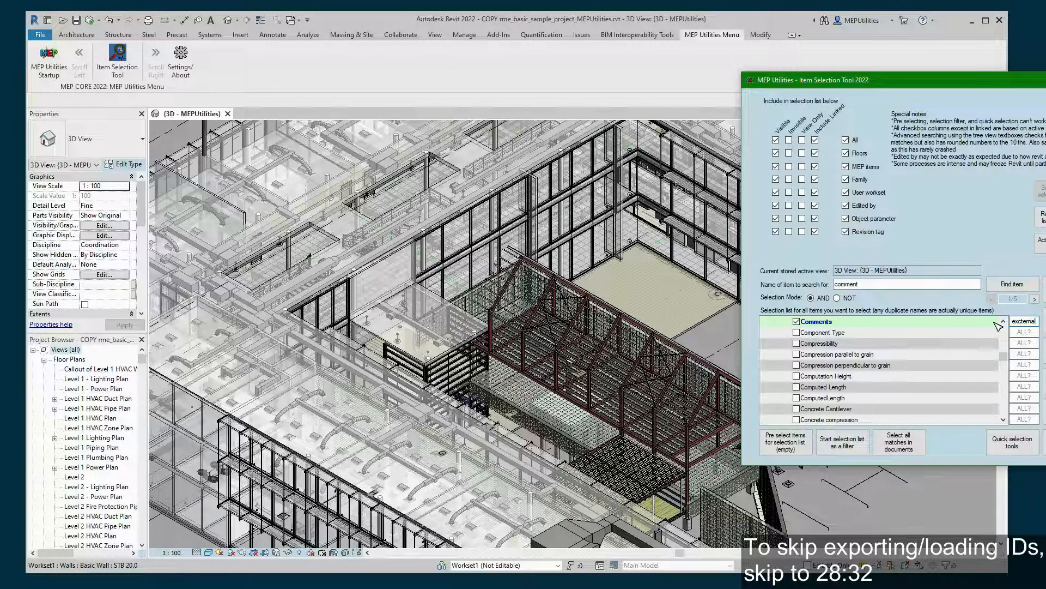
key(Left)
key(Left)
key(Left)
key(Delete)
key(Right)
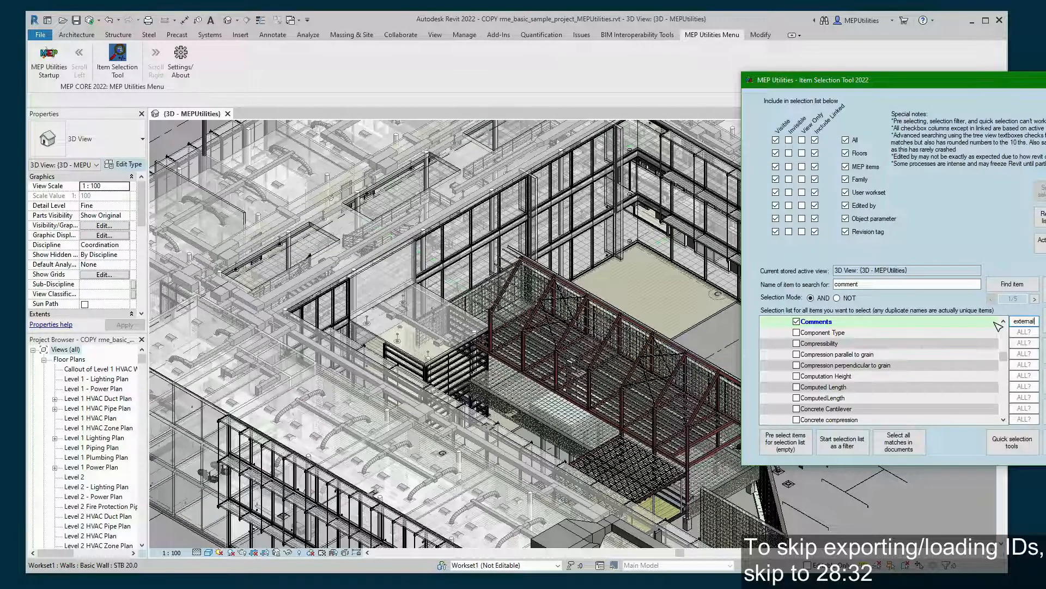
click(906, 449)
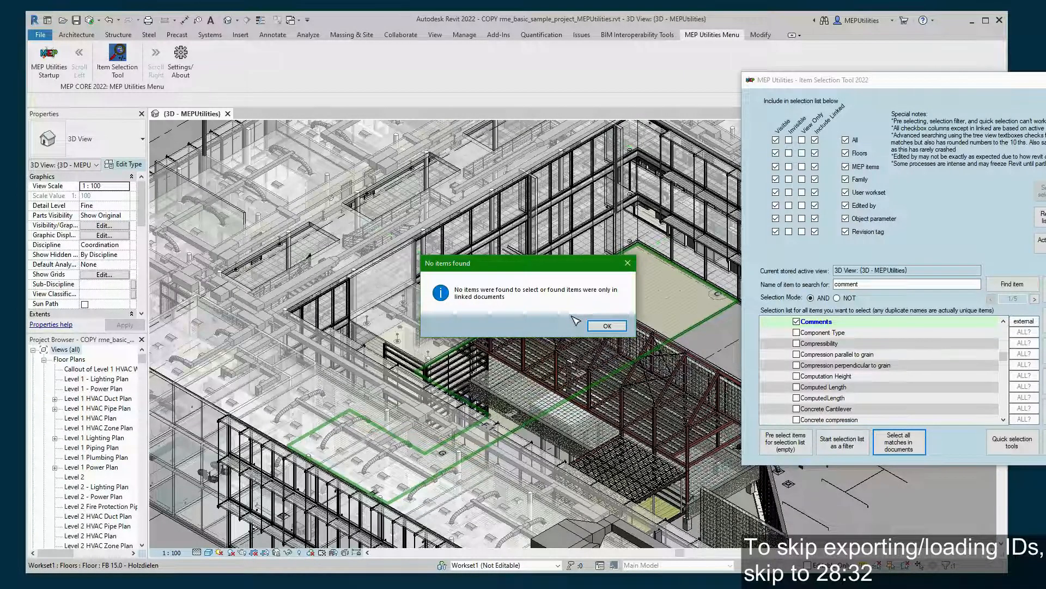
click(605, 325)
scroll(442, 312, up, 3)
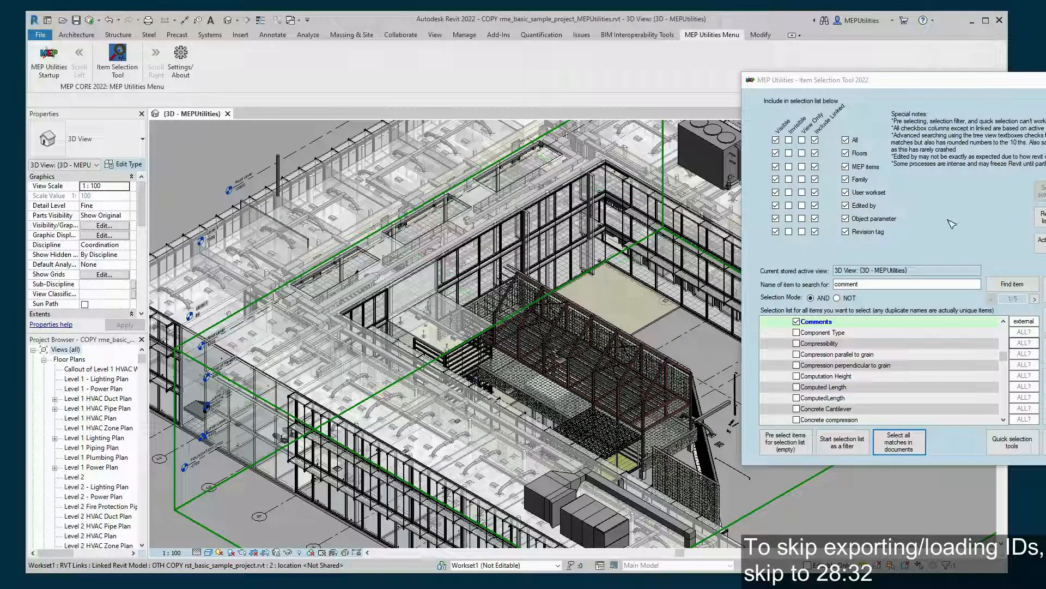
- Export the found IDs with Create basic ID List text file and Create CSV file with advanced data ticked
click(930, 91)
drag(939, 83, 827, 78)
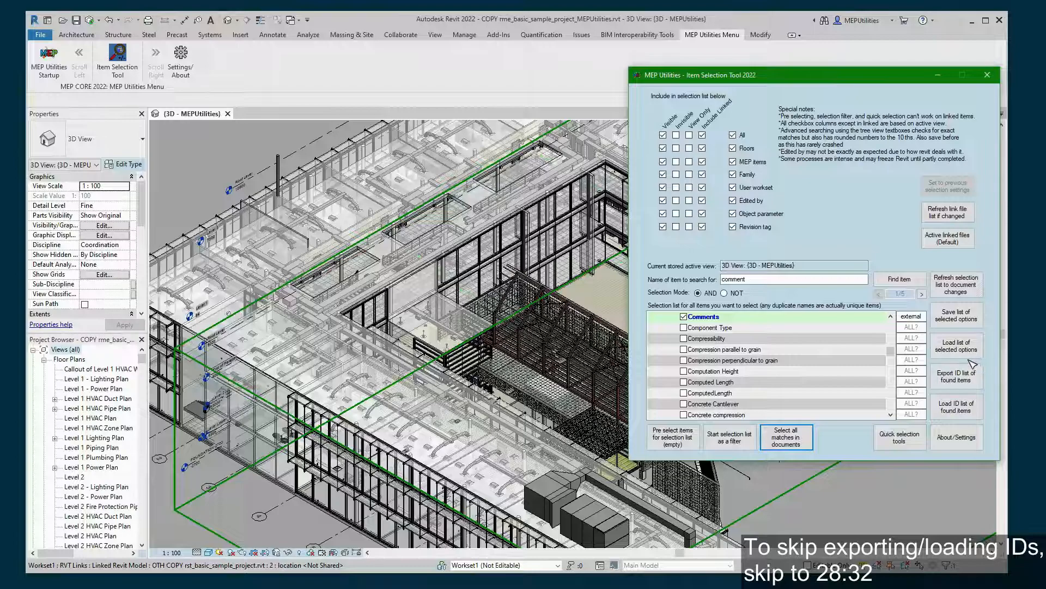
click(974, 378)
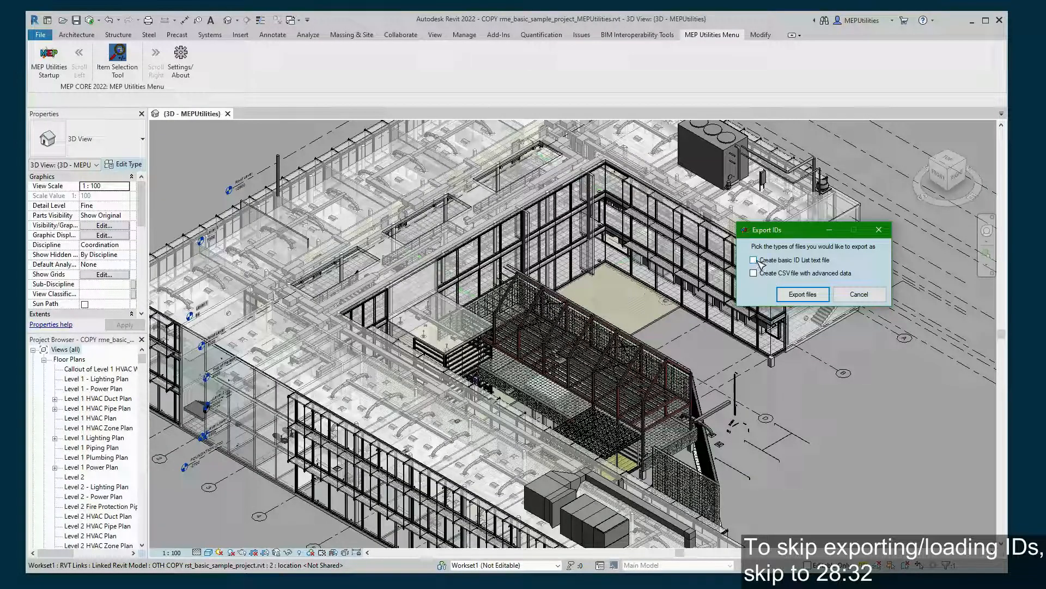
click(754, 260)
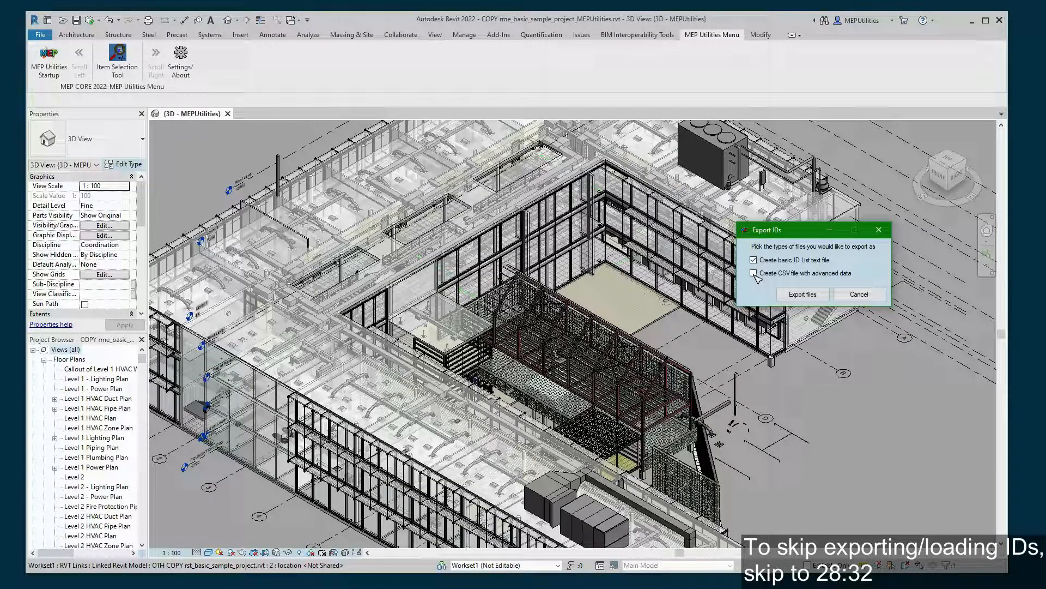
click(755, 274)
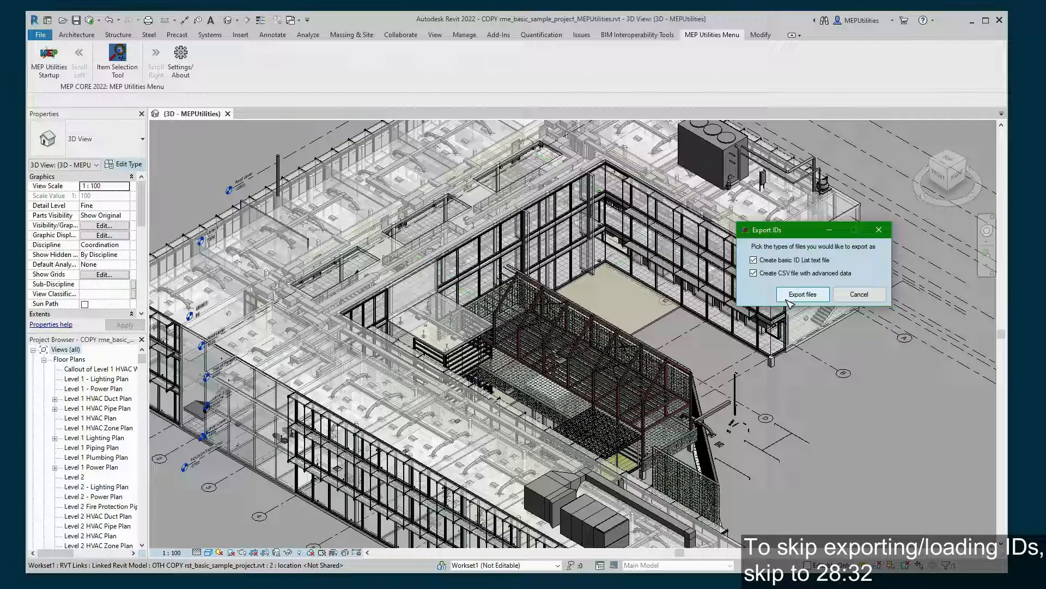
click(788, 299)
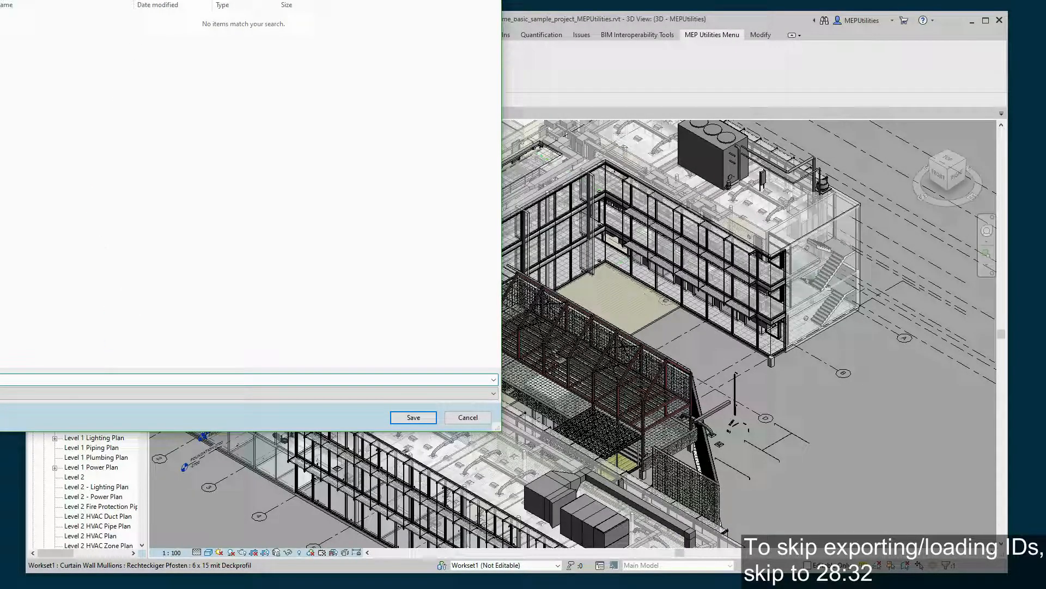
- Save the basic ID list text file
drag(251, 1, 323, 0)
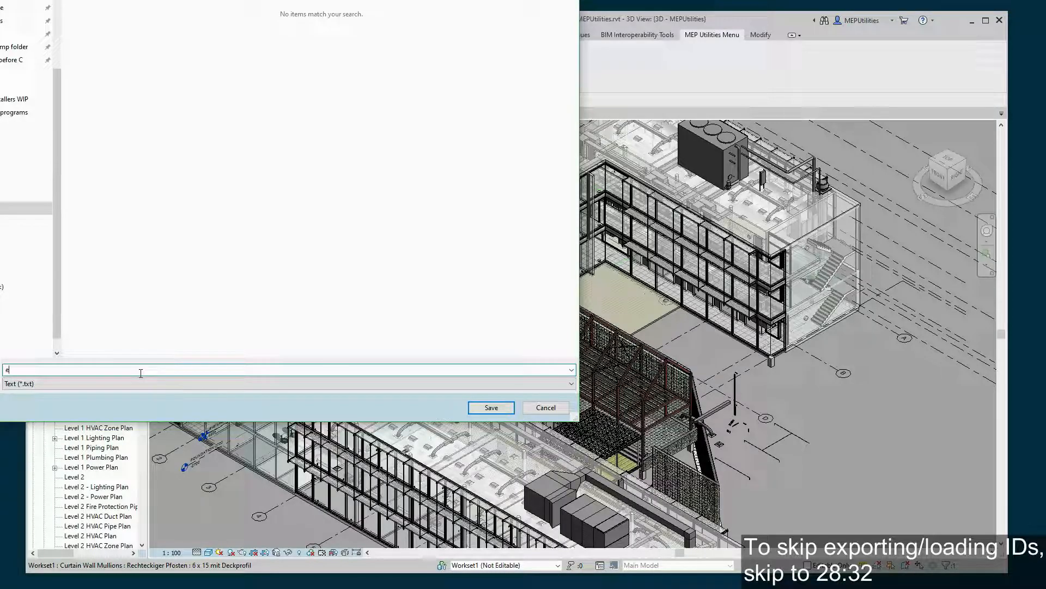
text(ernal example)
click(491, 409)
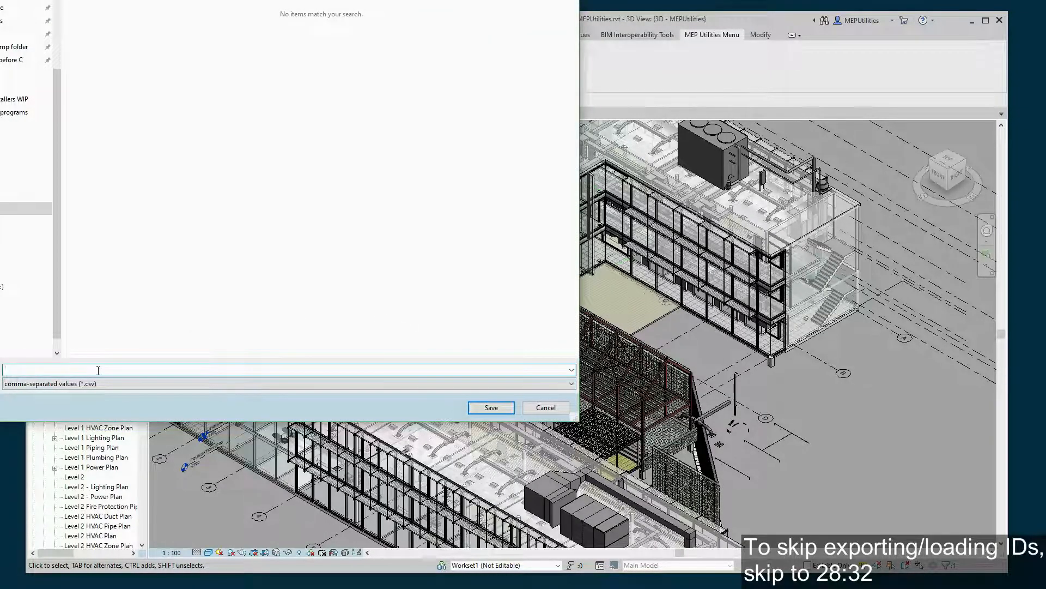
- Save the advanced CSV as 'external example' and close the Export IDs prompt
text(externa)
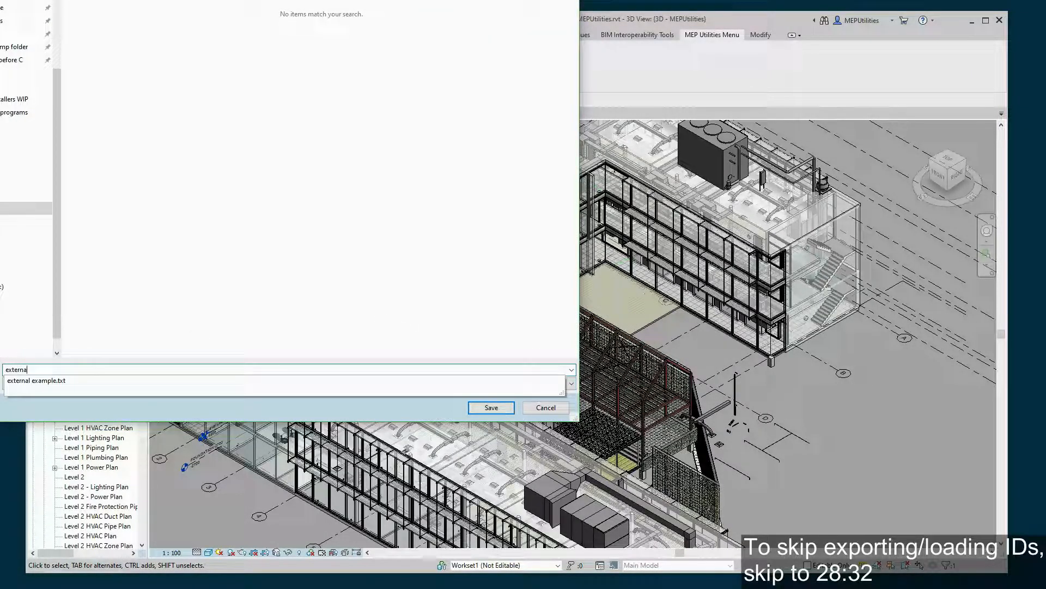
text(l example)
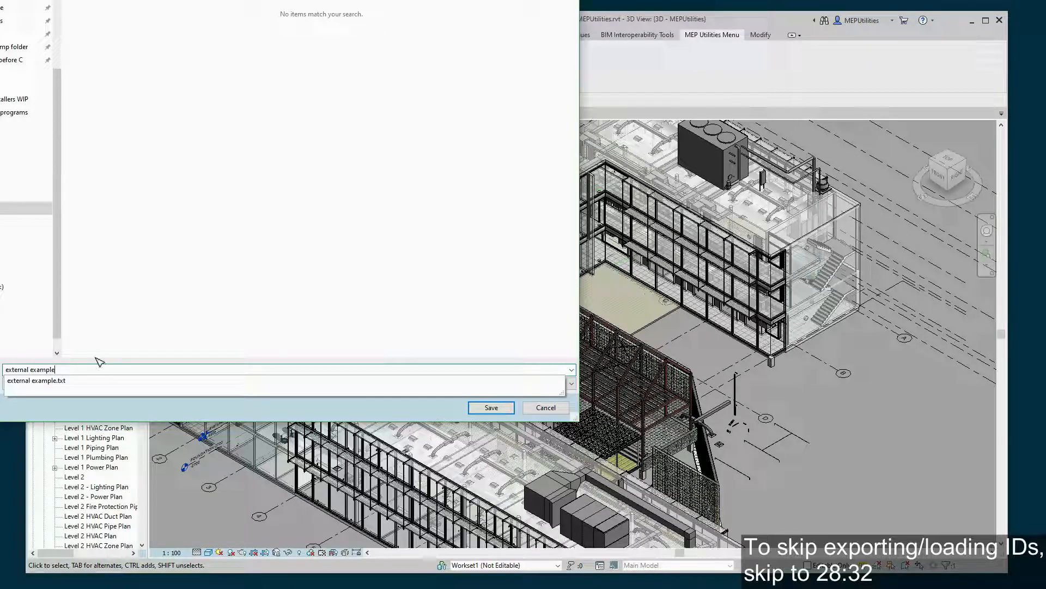
click(131, 410)
click(491, 408)
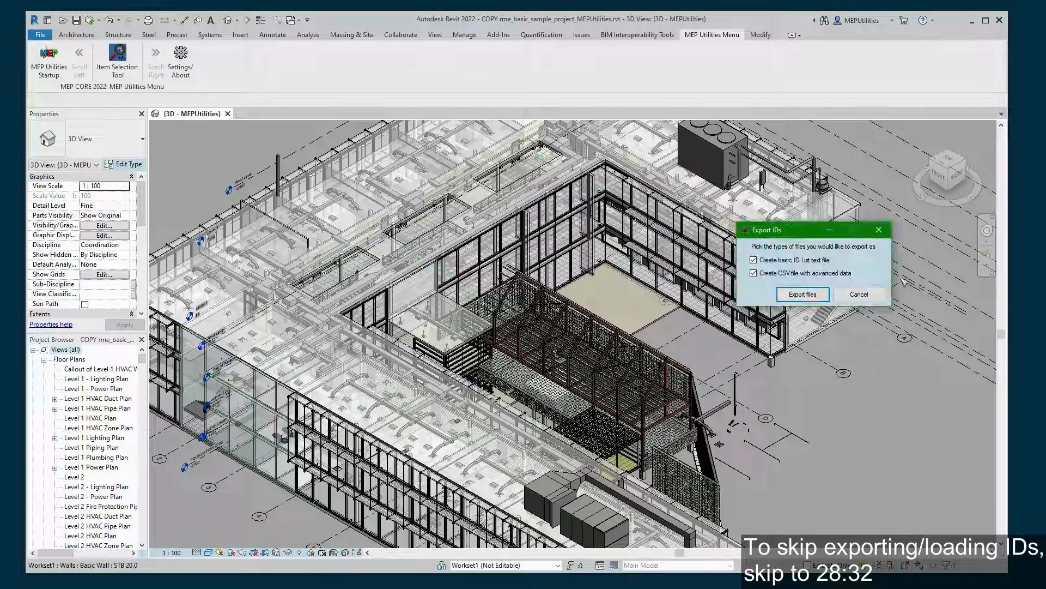
click(889, 222)
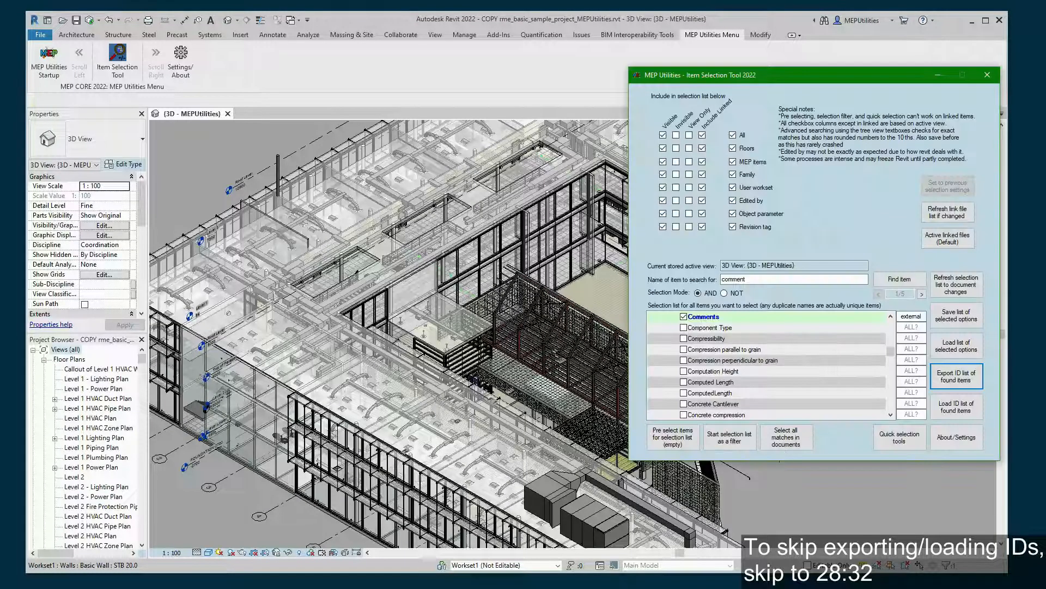
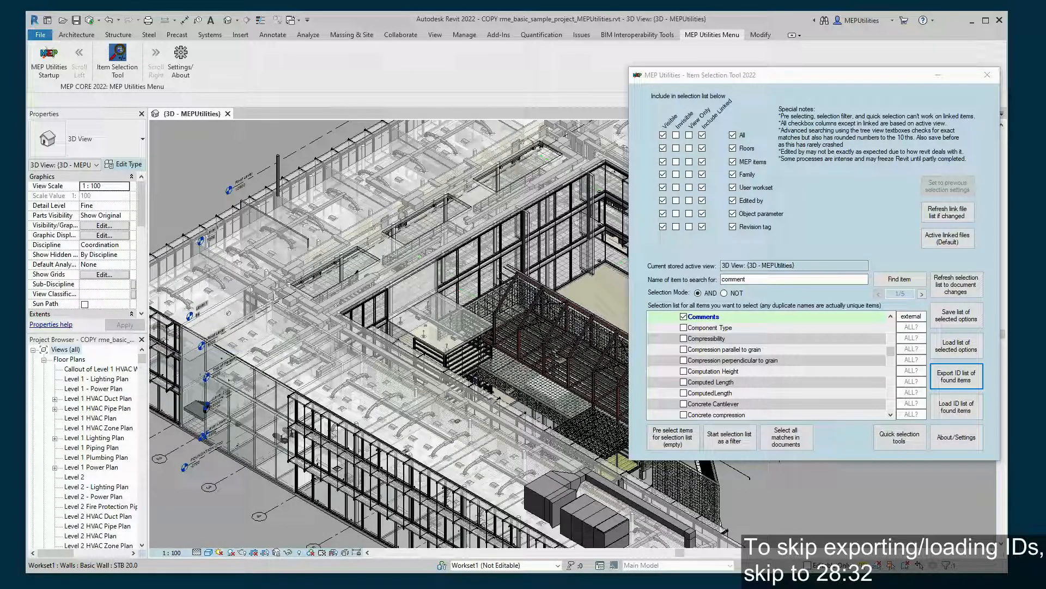
- Review the exported file's Current Document [CD] line and the linked project name on the [LD] line
drag(310, 400, 533, 223)
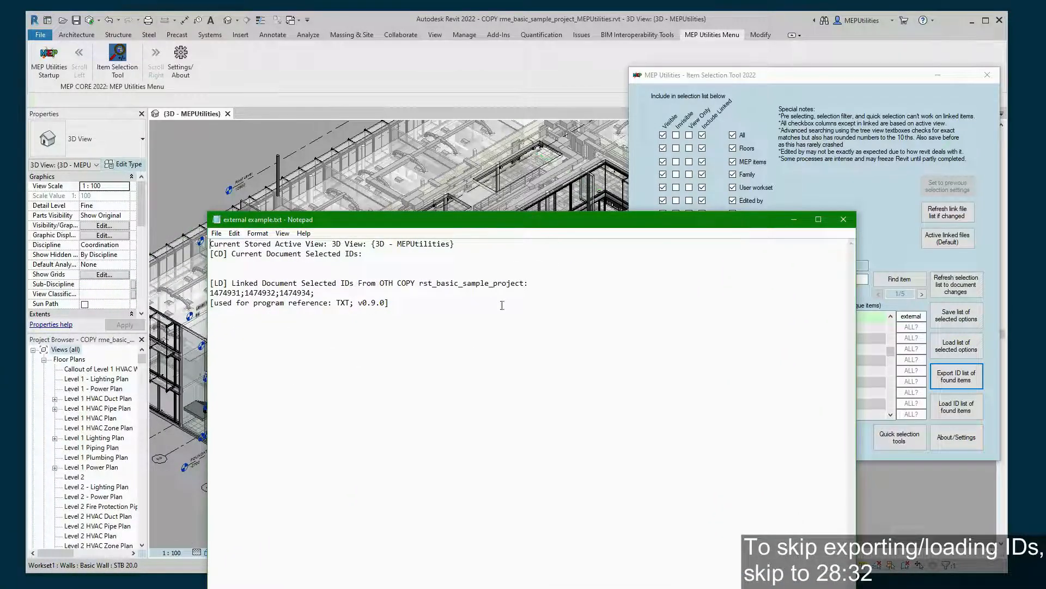
drag(227, 253, 375, 253)
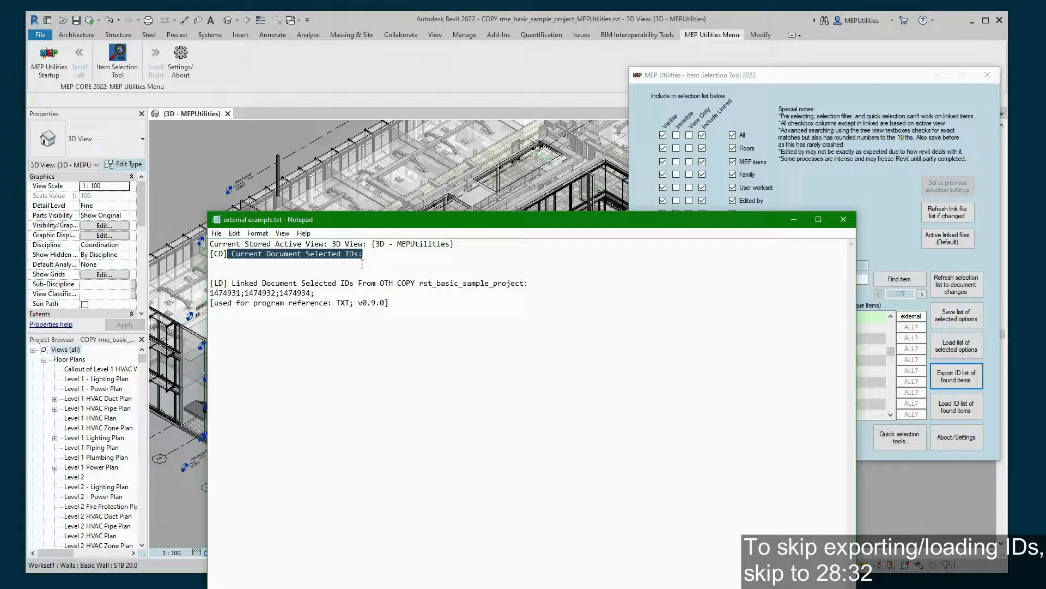
drag(213, 254, 234, 257)
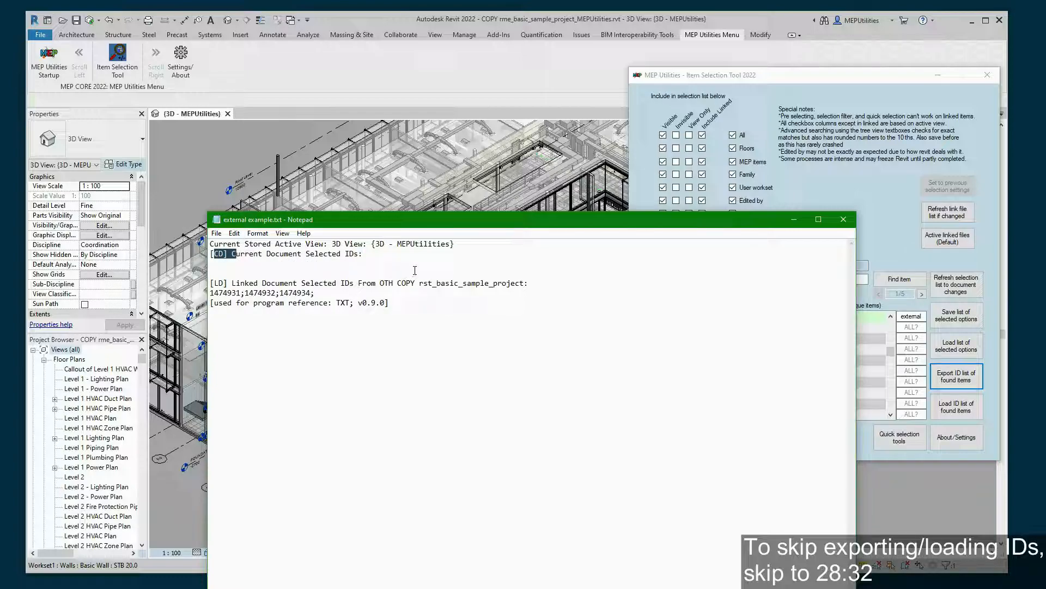
click(348, 293)
drag(385, 284, 522, 280)
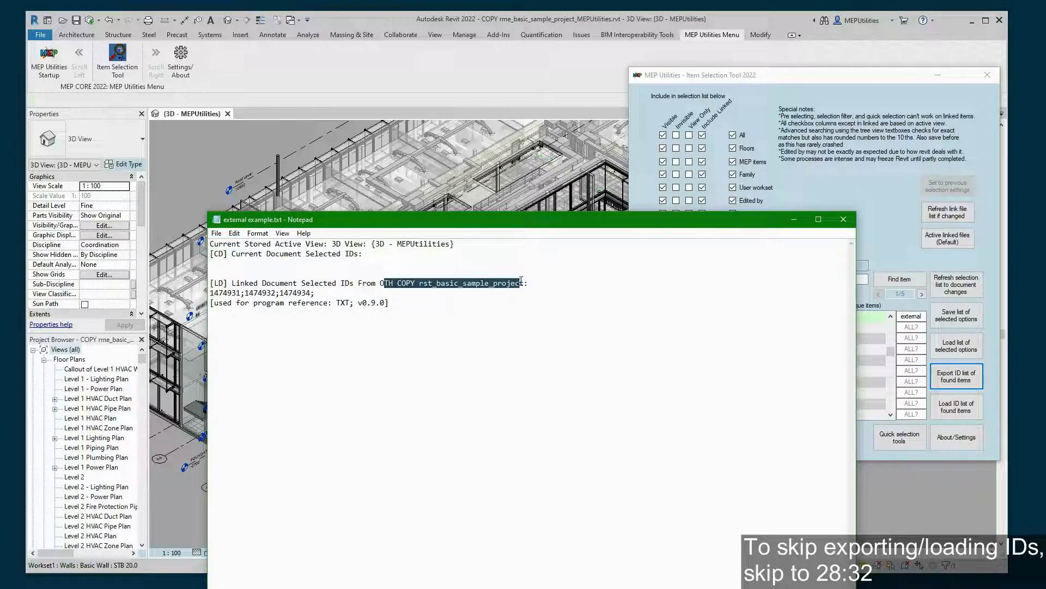
click(428, 315)
- Check the three linked element IDs on the [LD] line, then close the Notepad file
drag(214, 292, 319, 293)
click(334, 292)
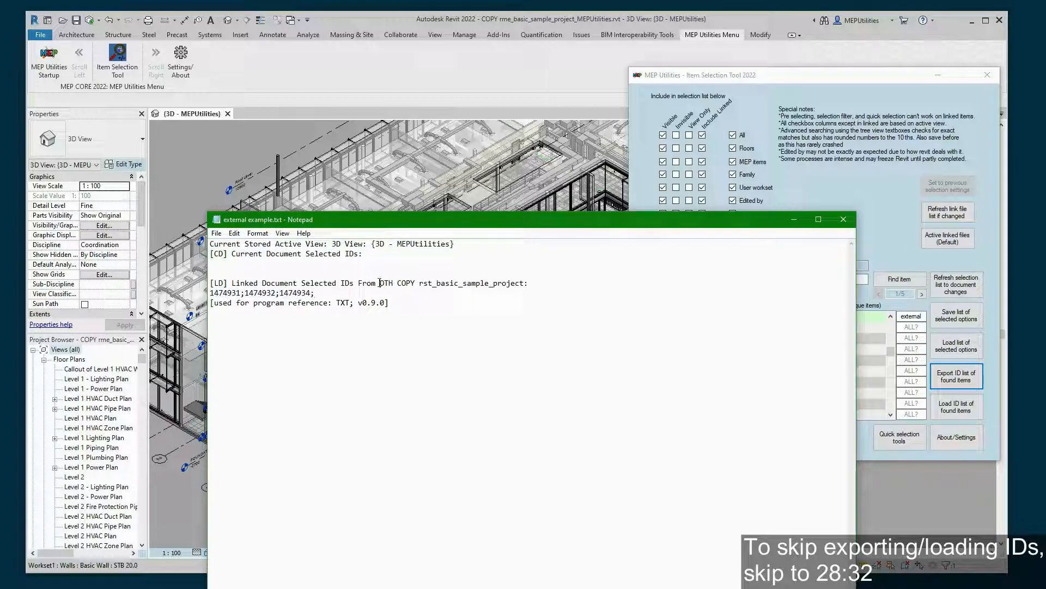
drag(380, 283, 525, 283)
click(391, 303)
drag(320, 293, 211, 291)
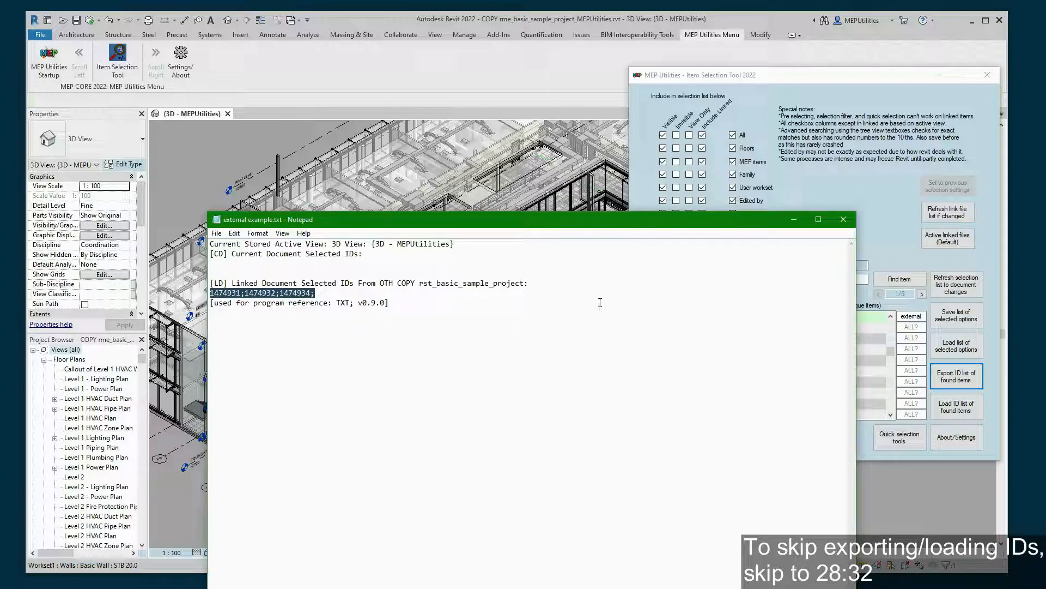
click(846, 222)
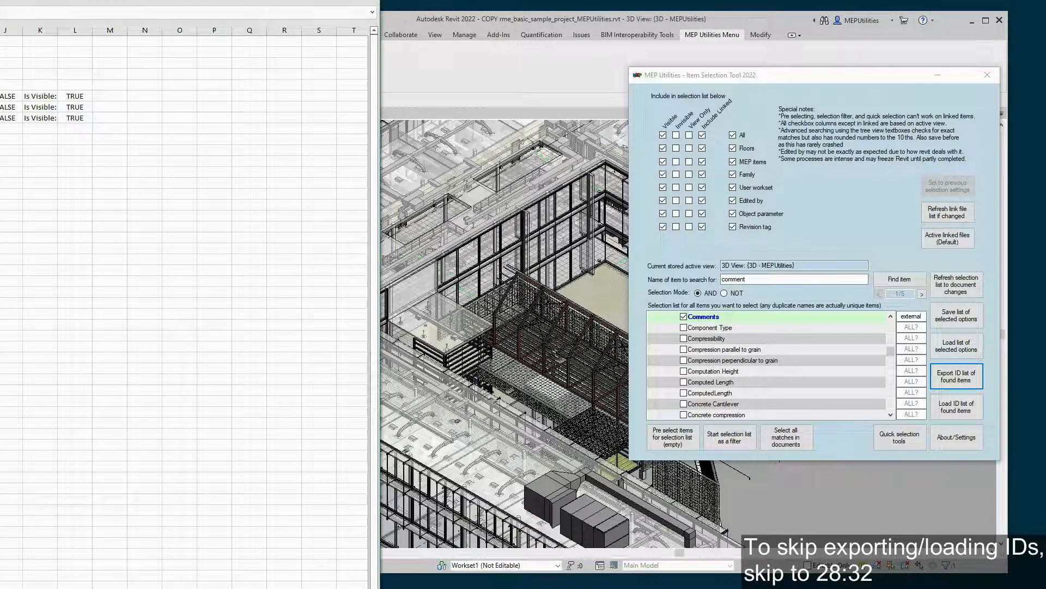
- Resize spreadsheet columns A and C so the linked duct element names read fully
drag(20, 1, 434, 1)
click(541, 133)
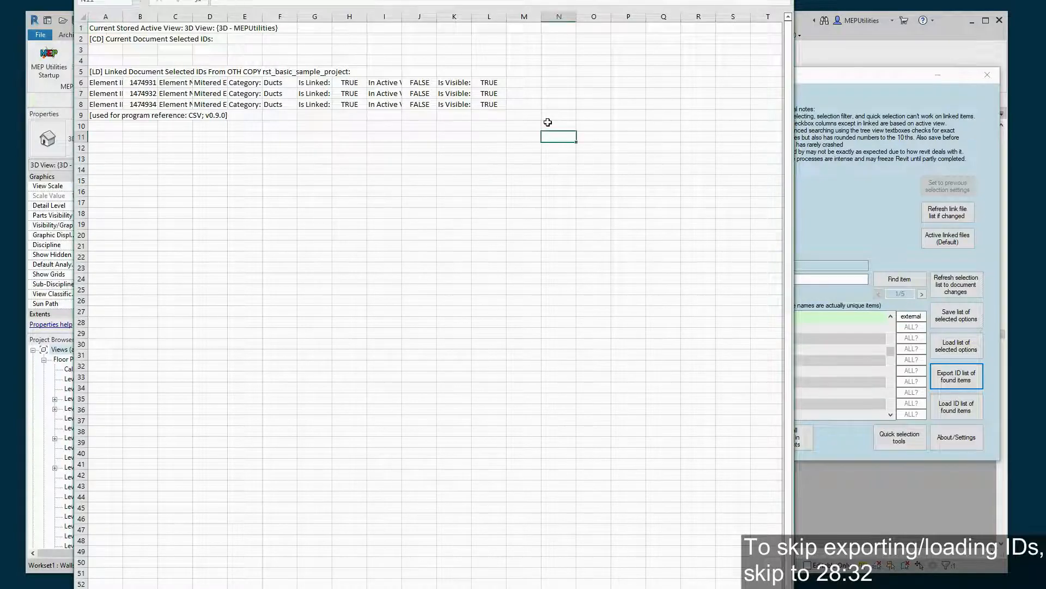
double_click(124, 20)
drag(361, 15, 142, 11)
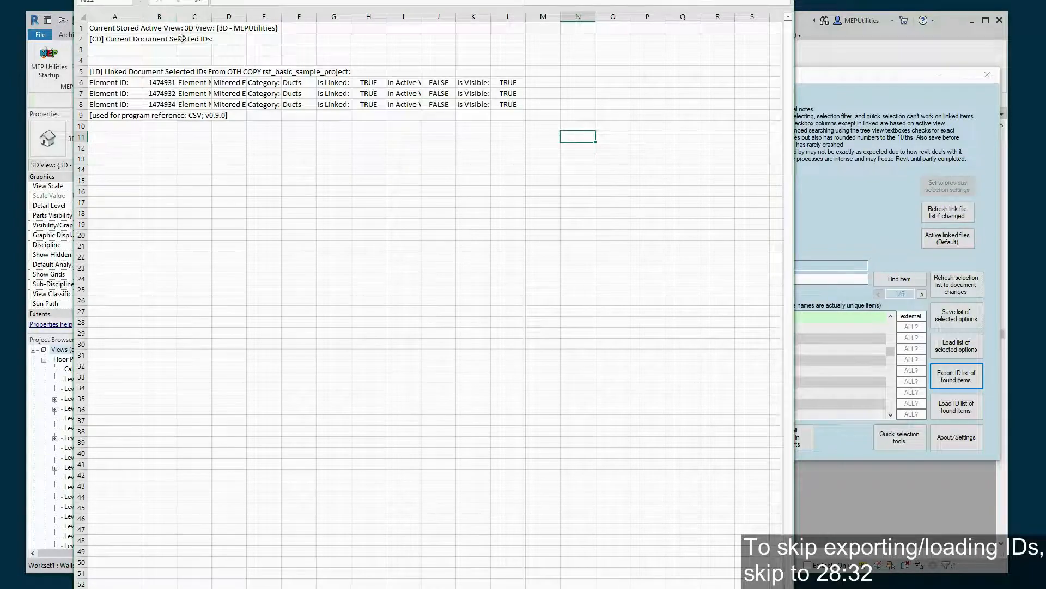
drag(211, 13, 314, 15)
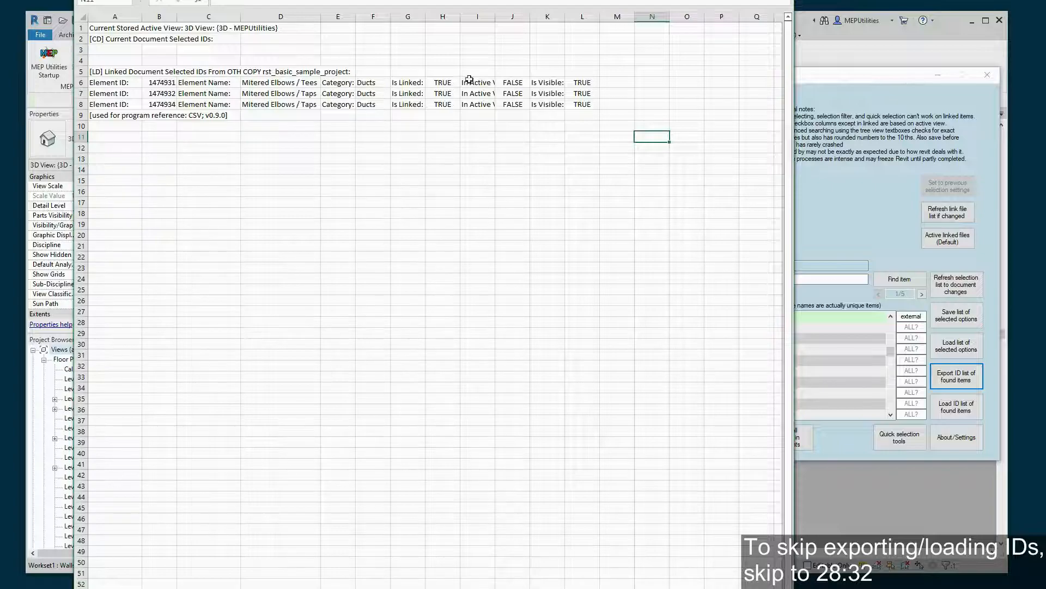
- Inspect the TRUE values in Is Linked (H6:H8) and Is Visible (L6:L8) for the three elements
drag(439, 83, 442, 105)
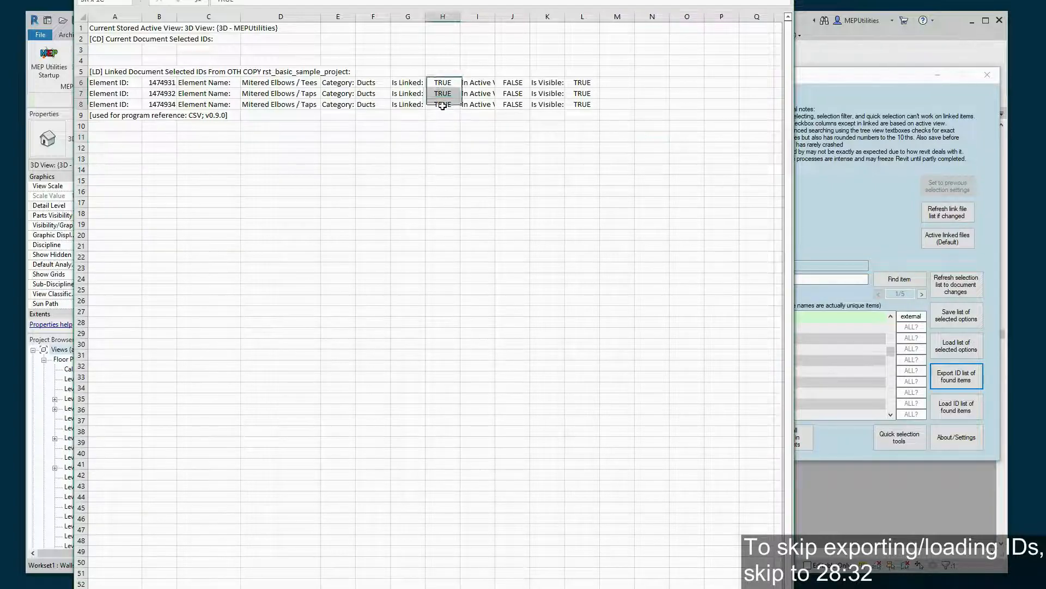
click(512, 133)
drag(98, 72, 565, 130)
click(481, 180)
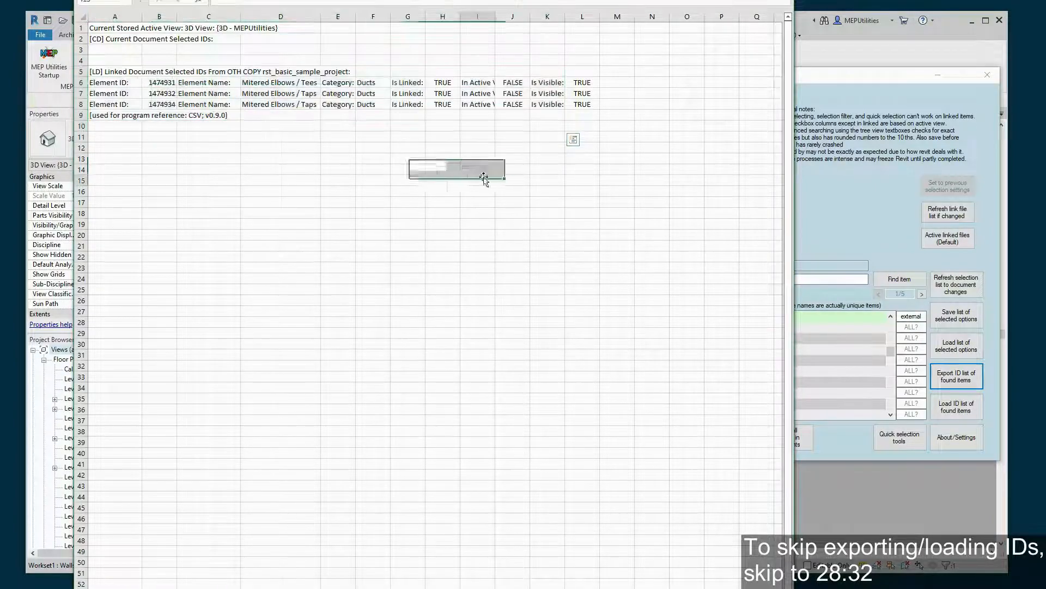
drag(455, 84, 443, 104)
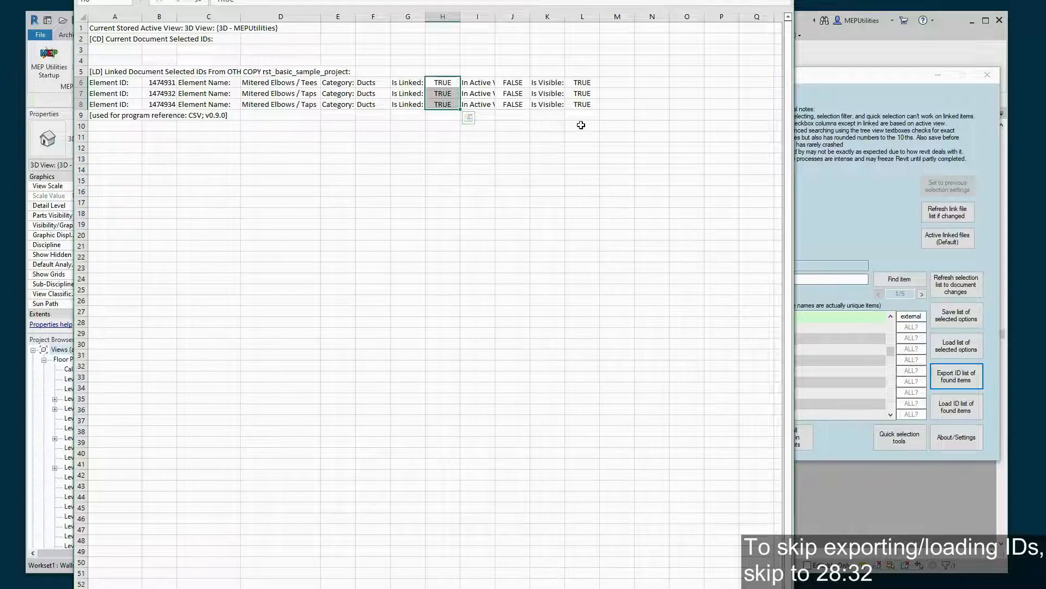
drag(582, 82, 584, 107)
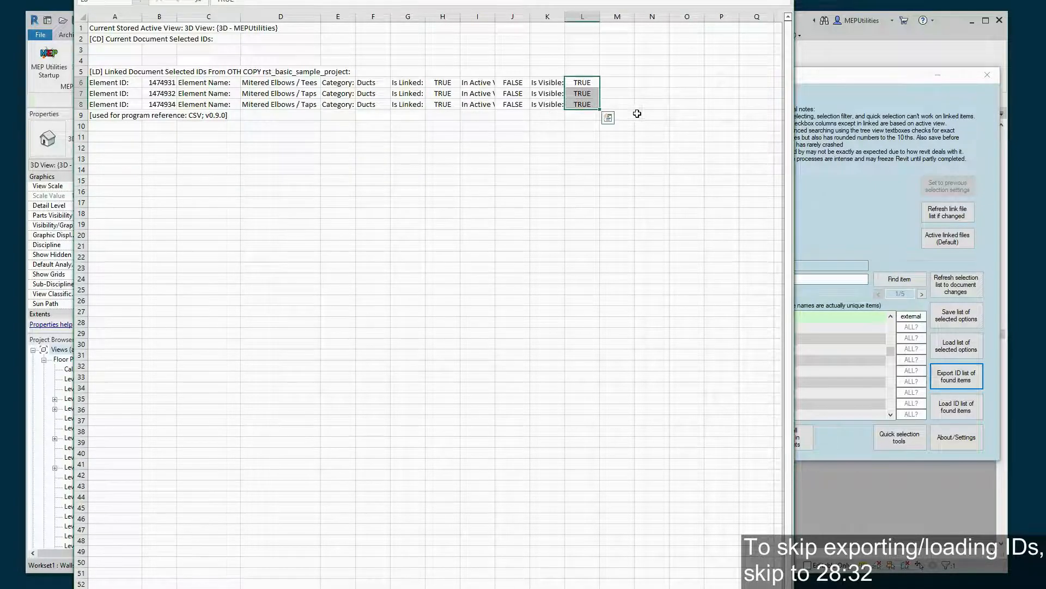
click(654, 93)
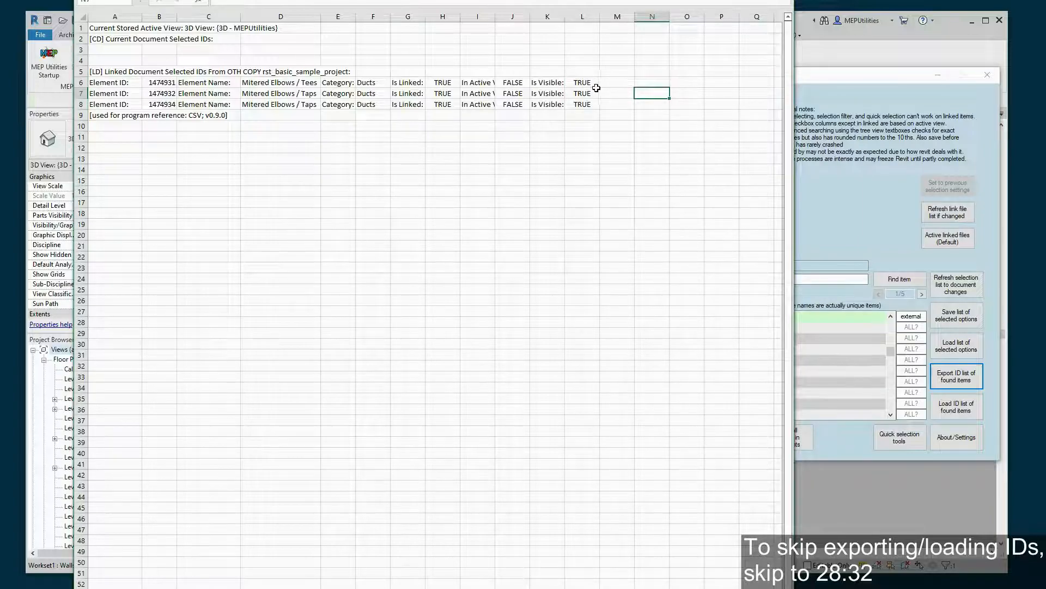
drag(579, 82, 582, 104)
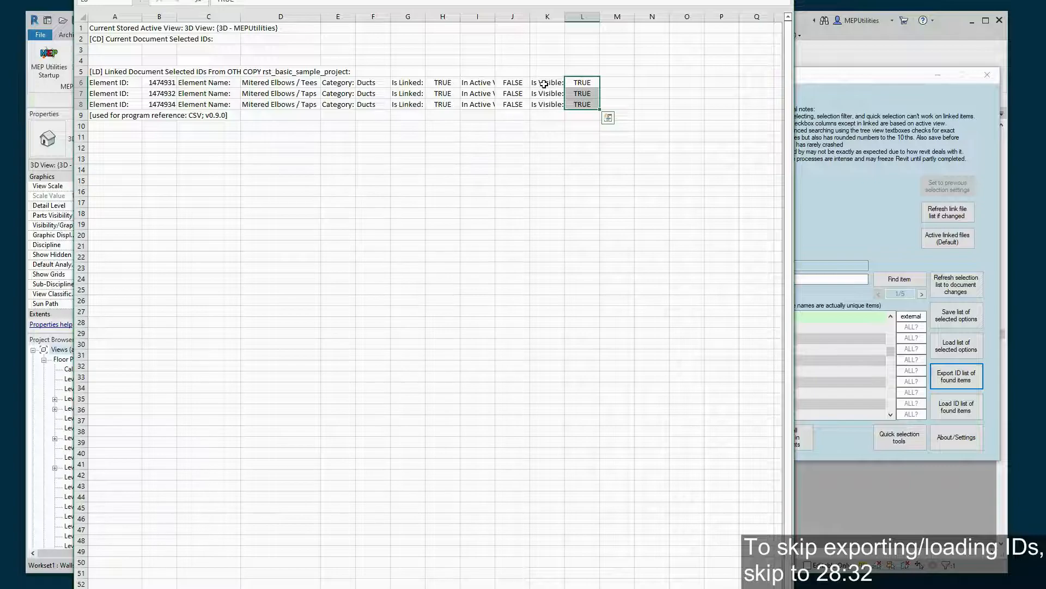
click(636, 93)
drag(573, 84, 575, 103)
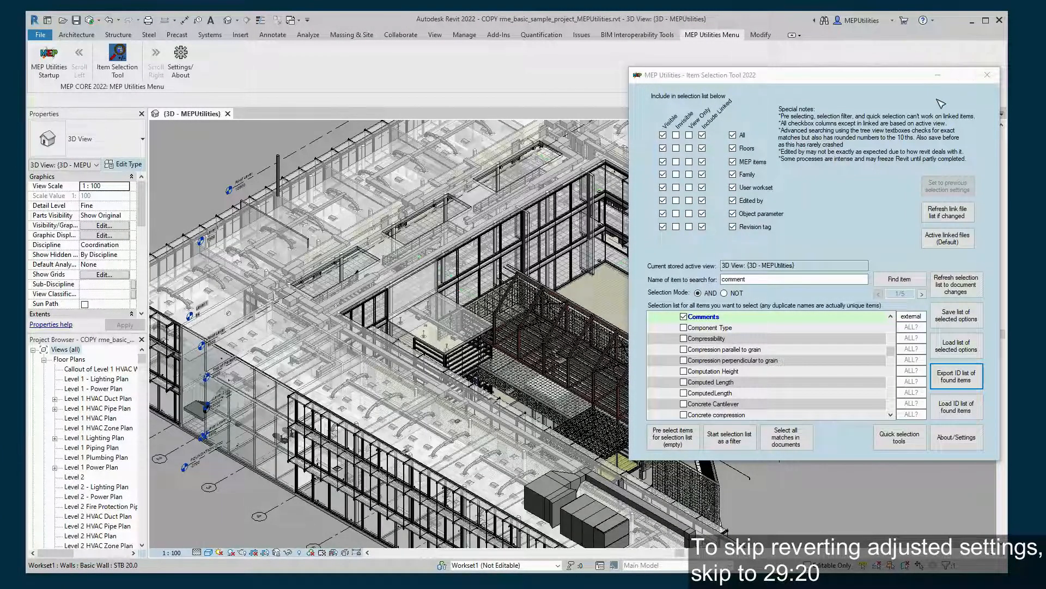
click(683, 317)
scroll(812, 338, up, 5)
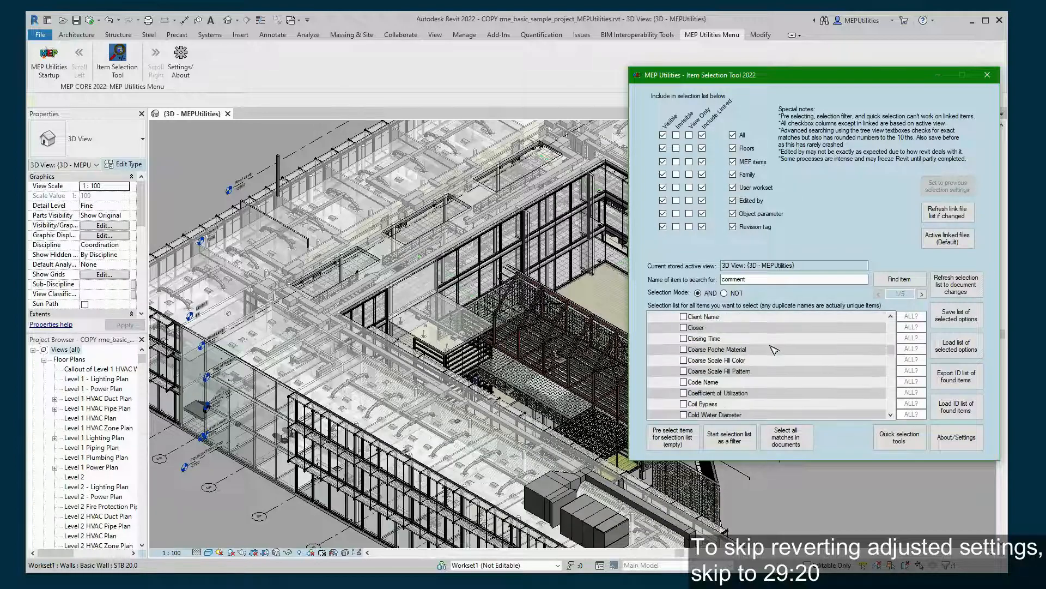
scroll(708, 355, up, 8)
scroll(708, 354, up, 10)
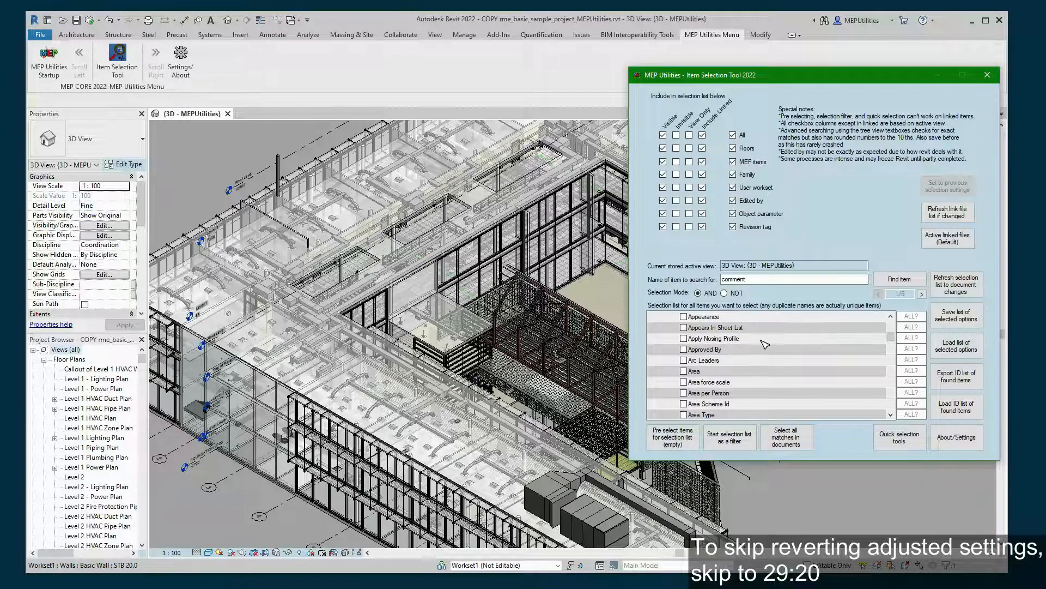
scroll(763, 345, up, 5)
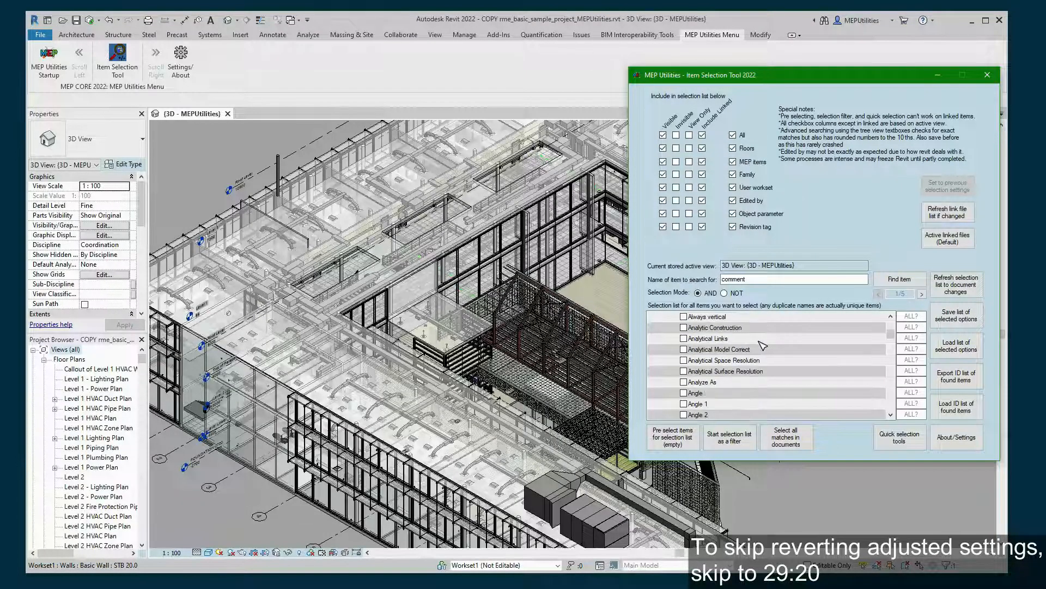
click(676, 134)
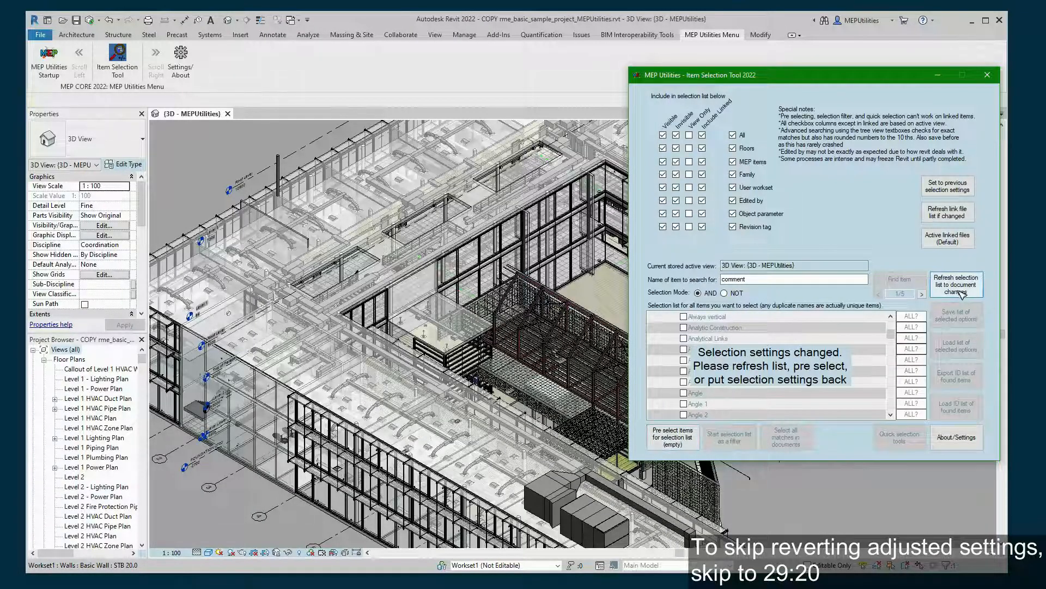
click(676, 135)
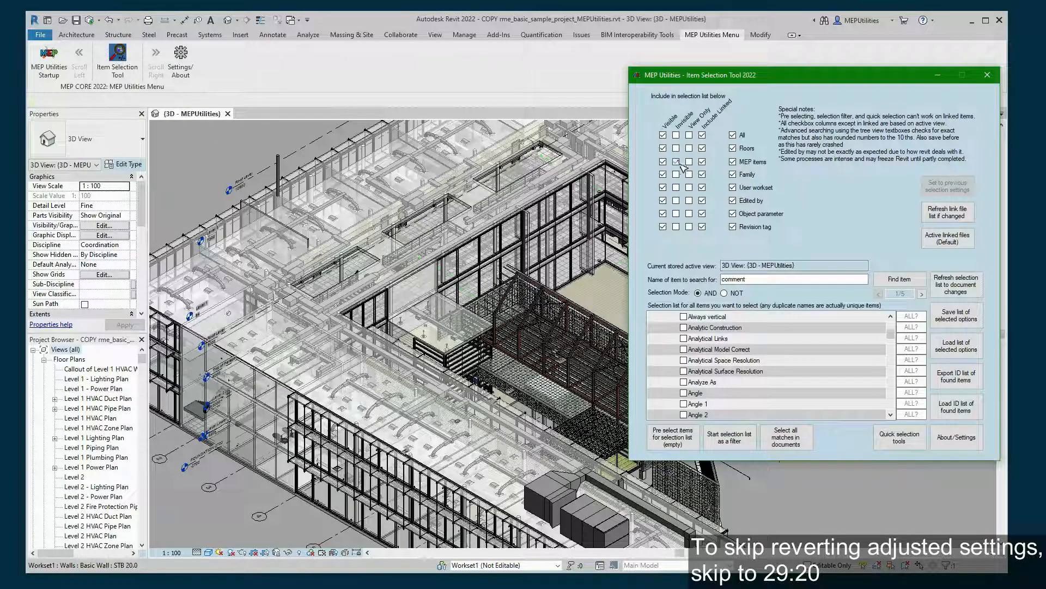
click(947, 185)
click(675, 135)
click(956, 187)
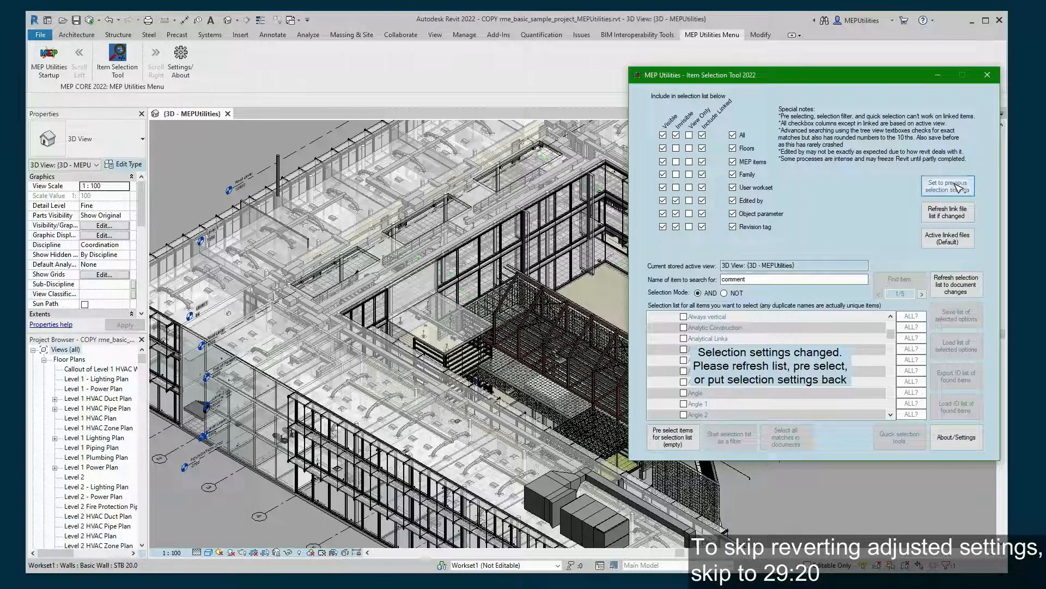
click(676, 134)
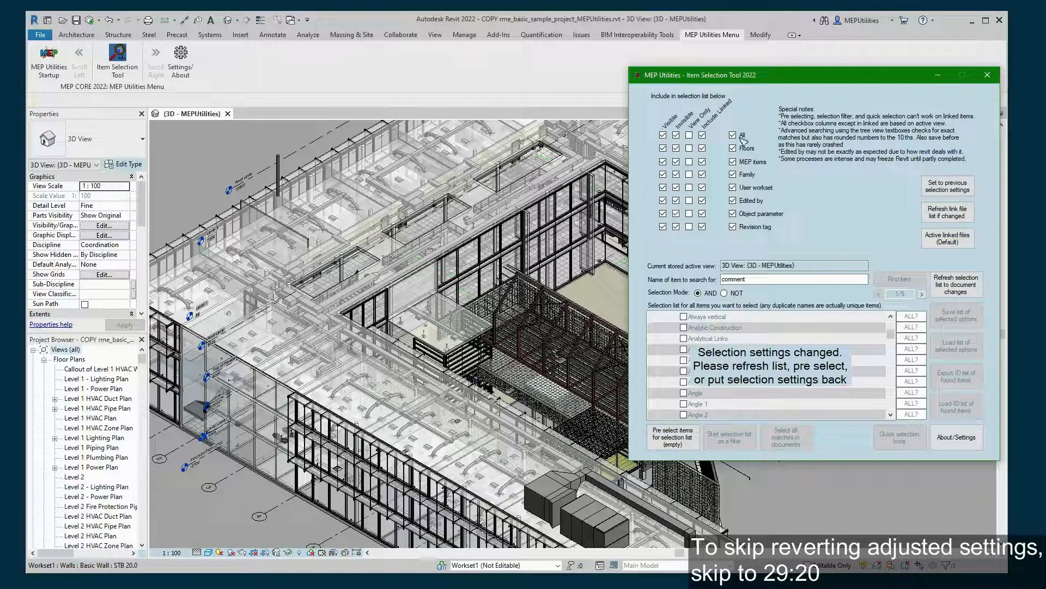
click(676, 134)
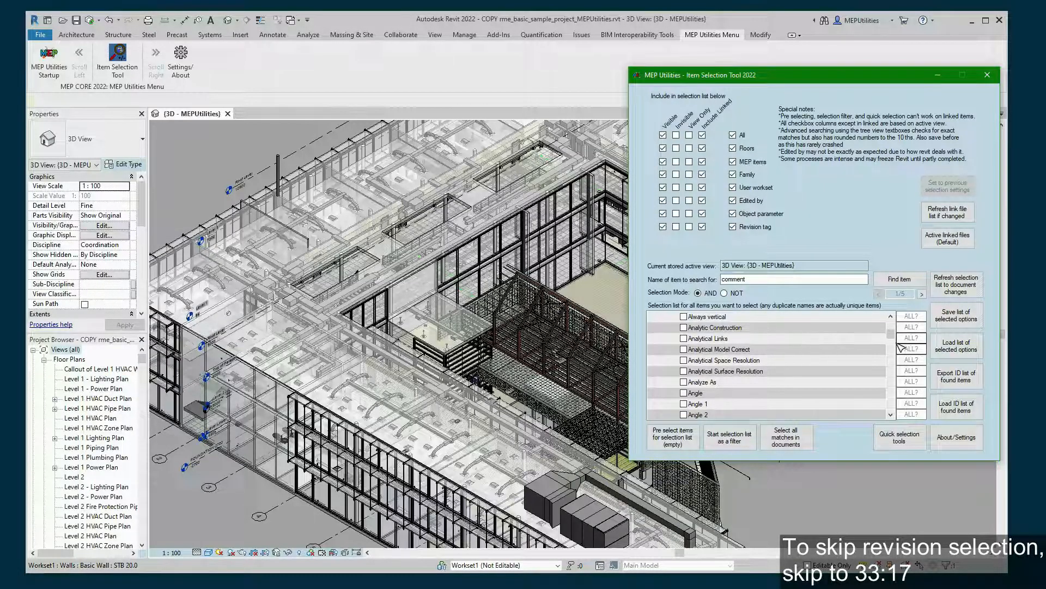
- Expand the REVISIONS LIST to show the clouds and sheets under Revisions 1, 2 and 4
drag(894, 337, 893, 326)
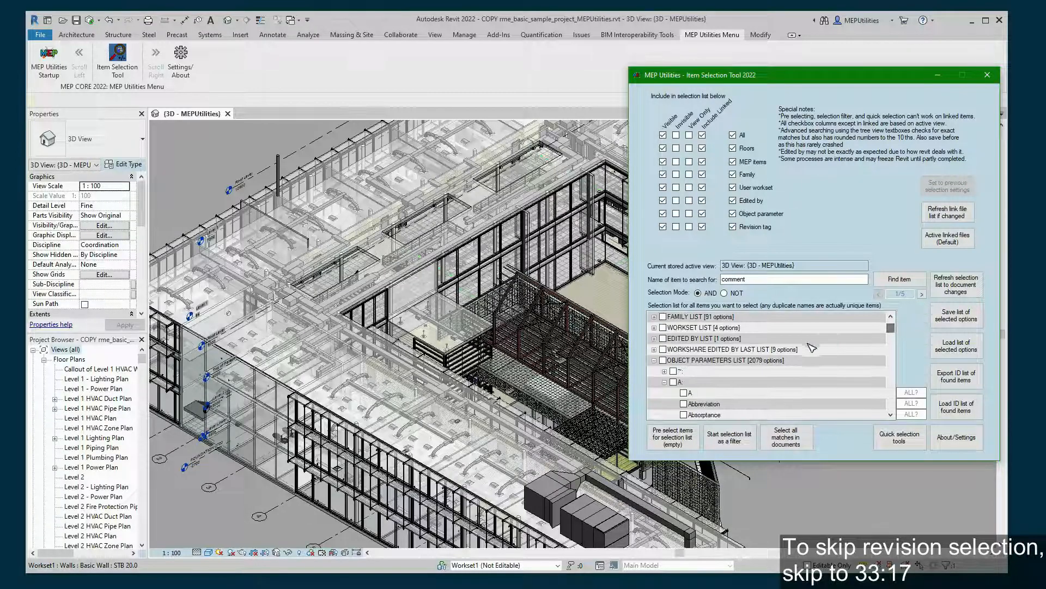
click(655, 360)
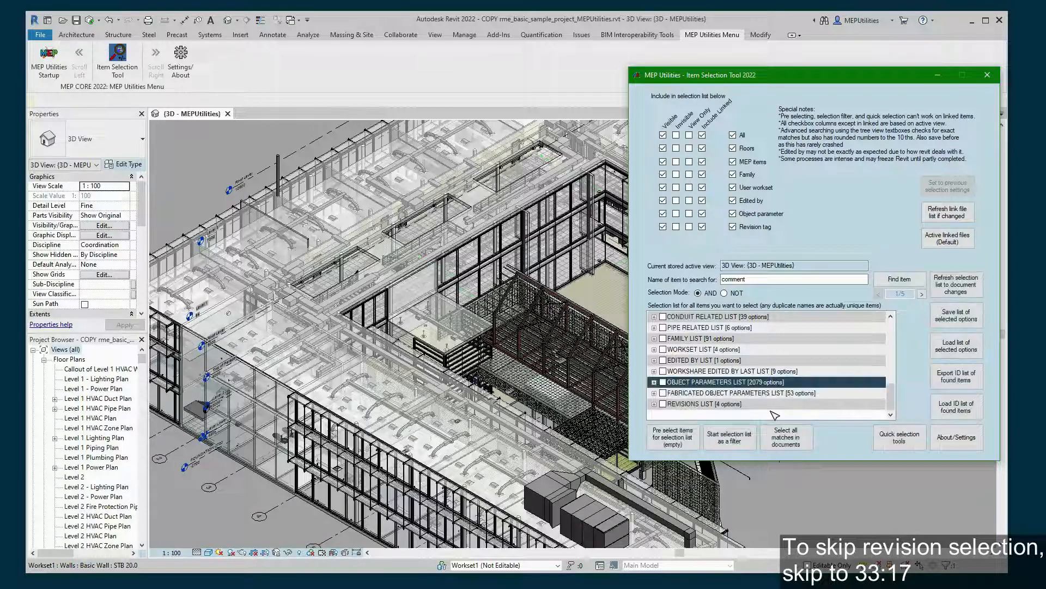
click(653, 404)
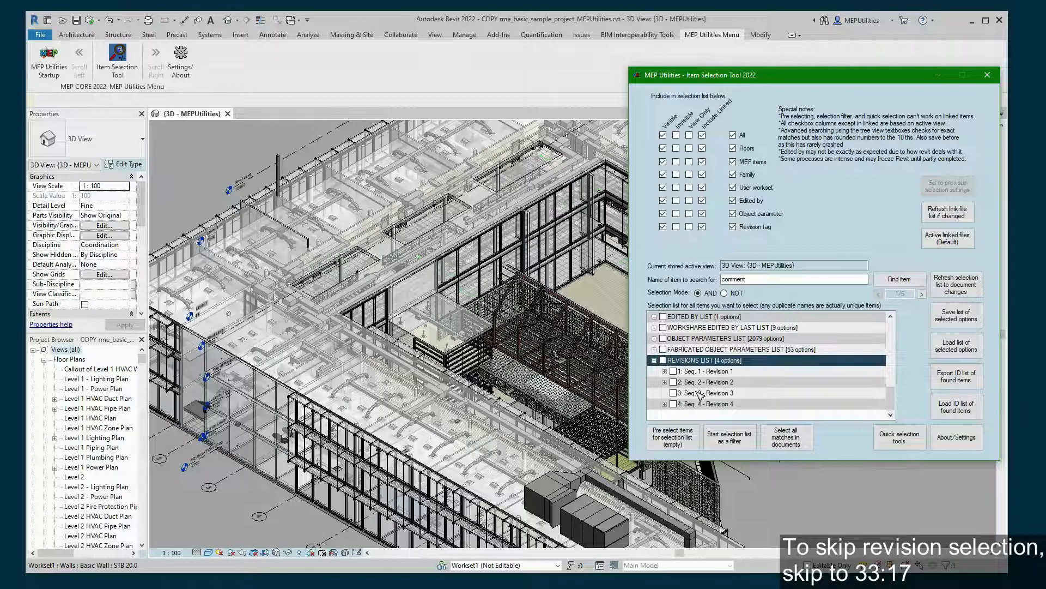
click(664, 372)
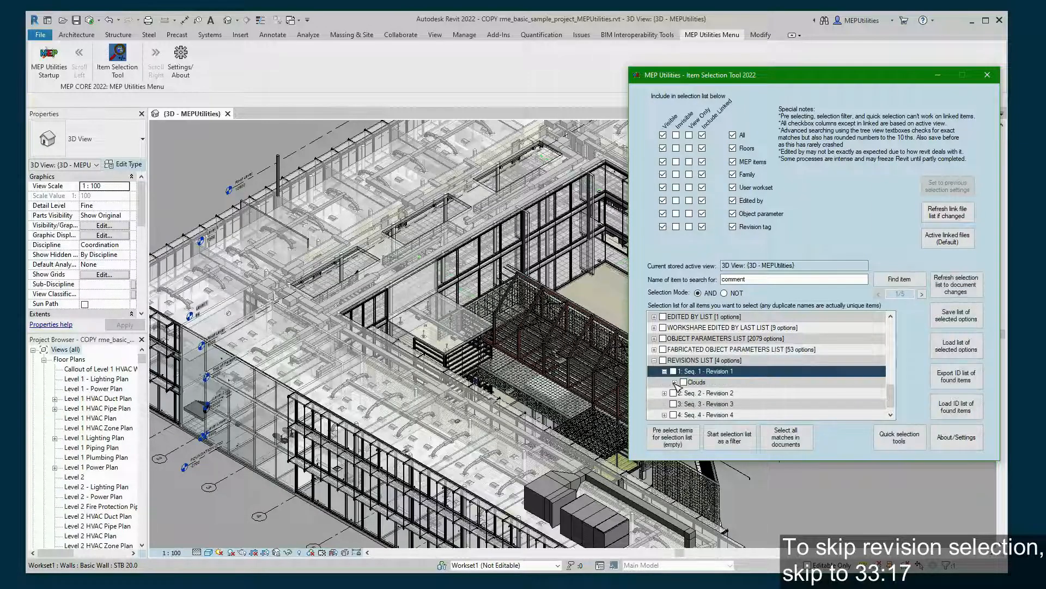
click(676, 382)
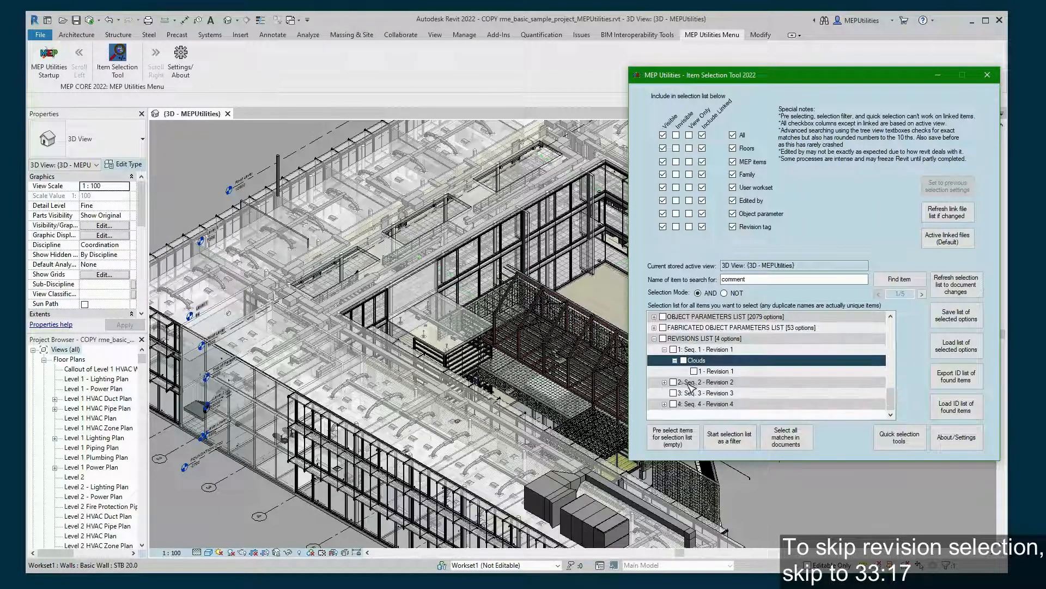
click(665, 382)
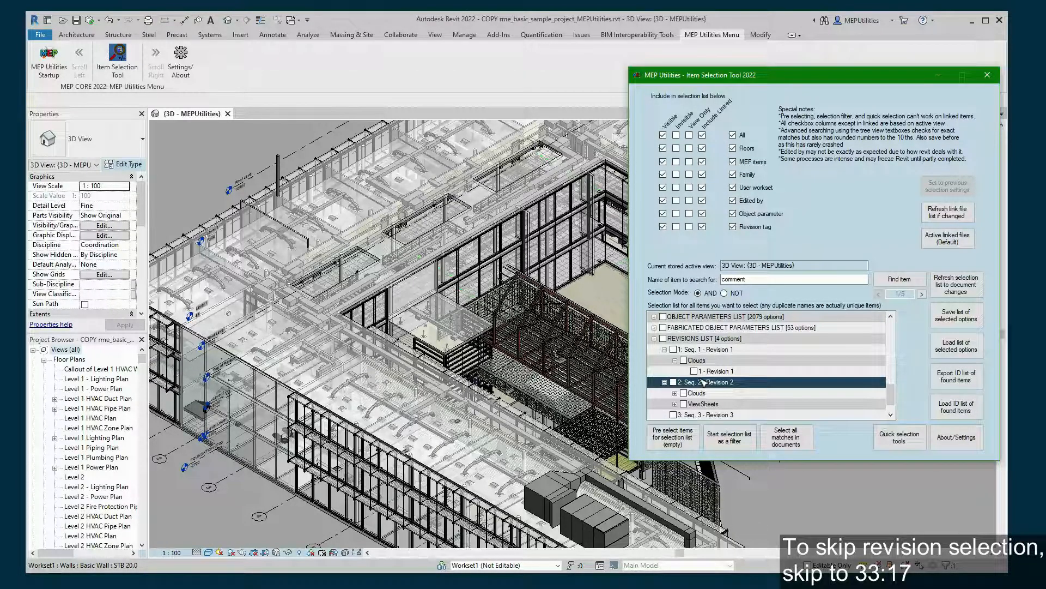
click(675, 393)
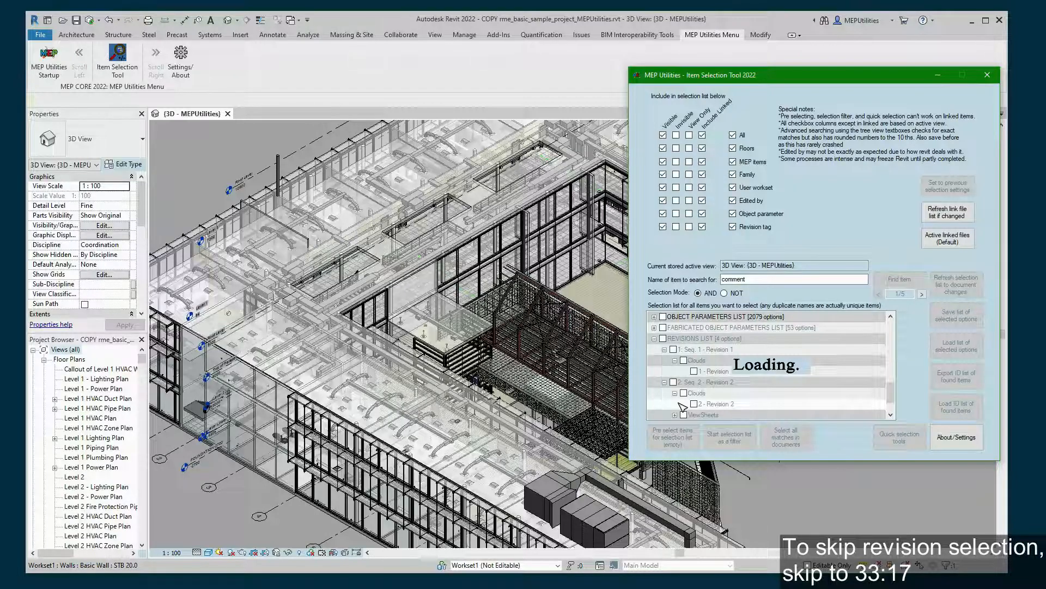
scroll(683, 406, down, 1)
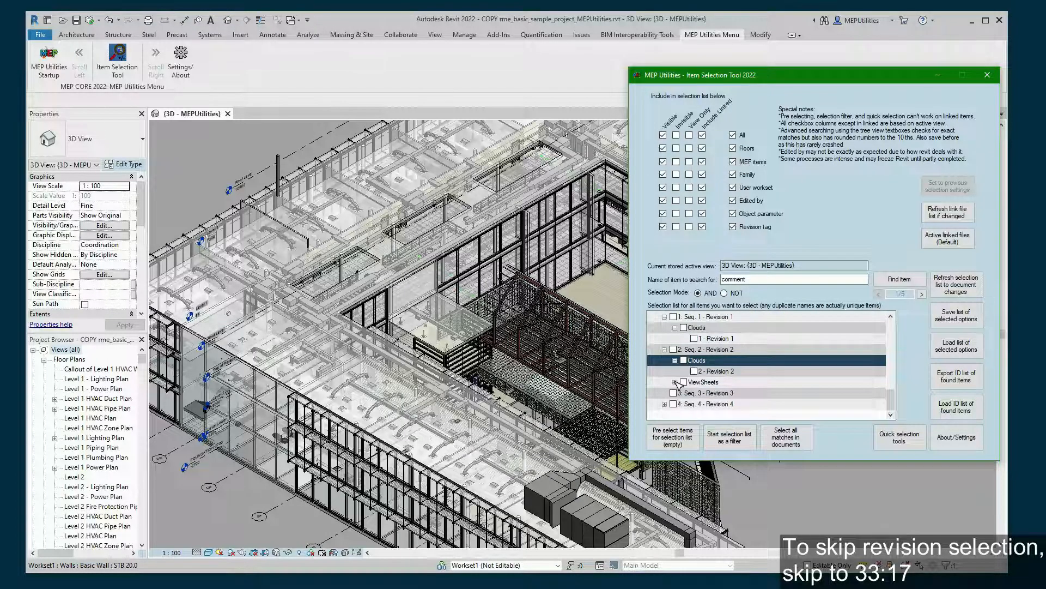
click(675, 382)
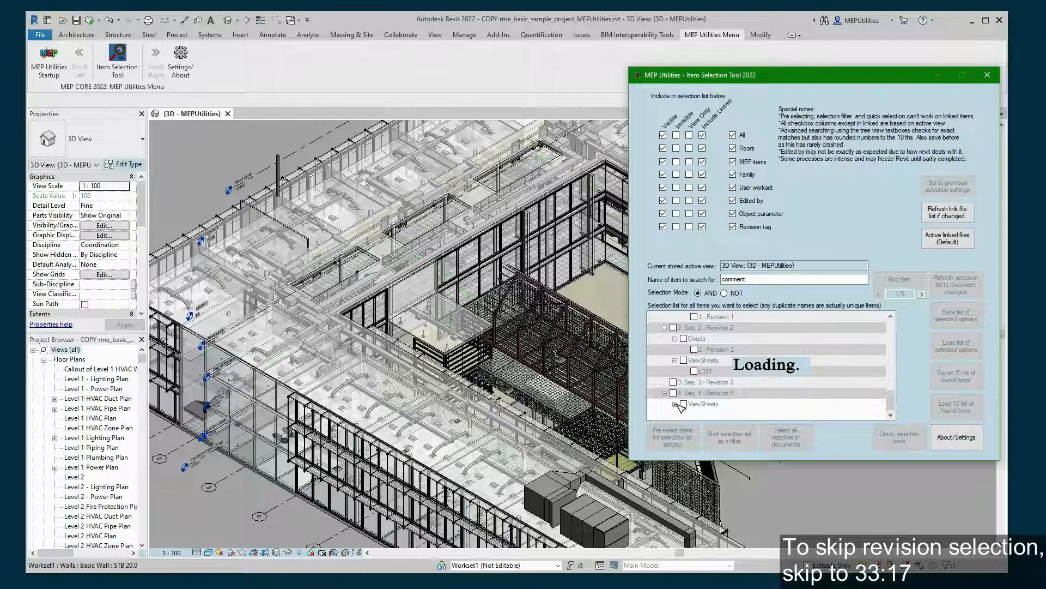
click(675, 404)
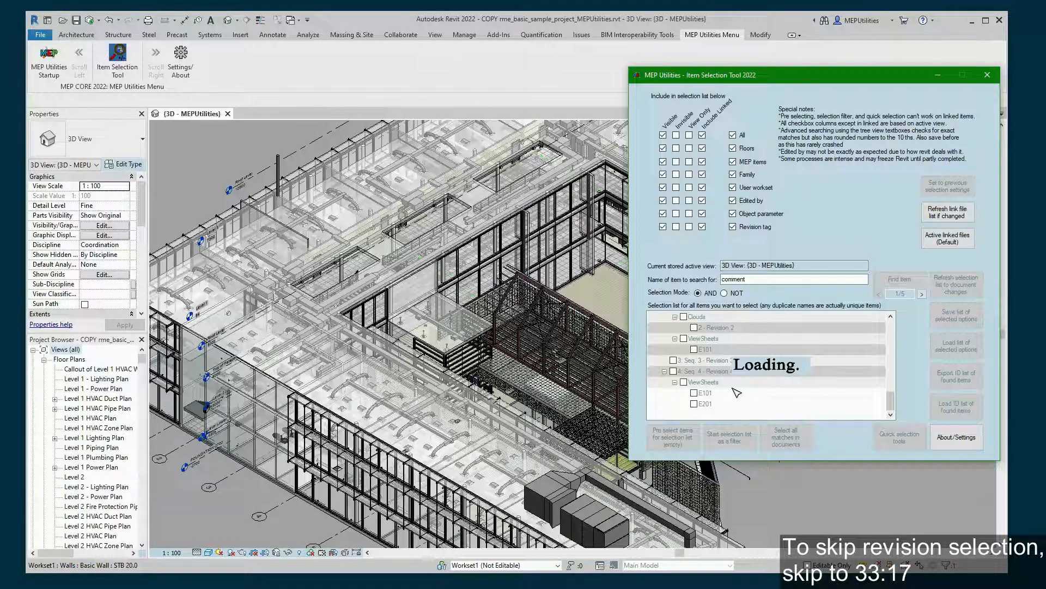
- Tick the '1 - Revision 1' cloud and select all matches in the documents
click(708, 371)
scroll(714, 371, down, 1)
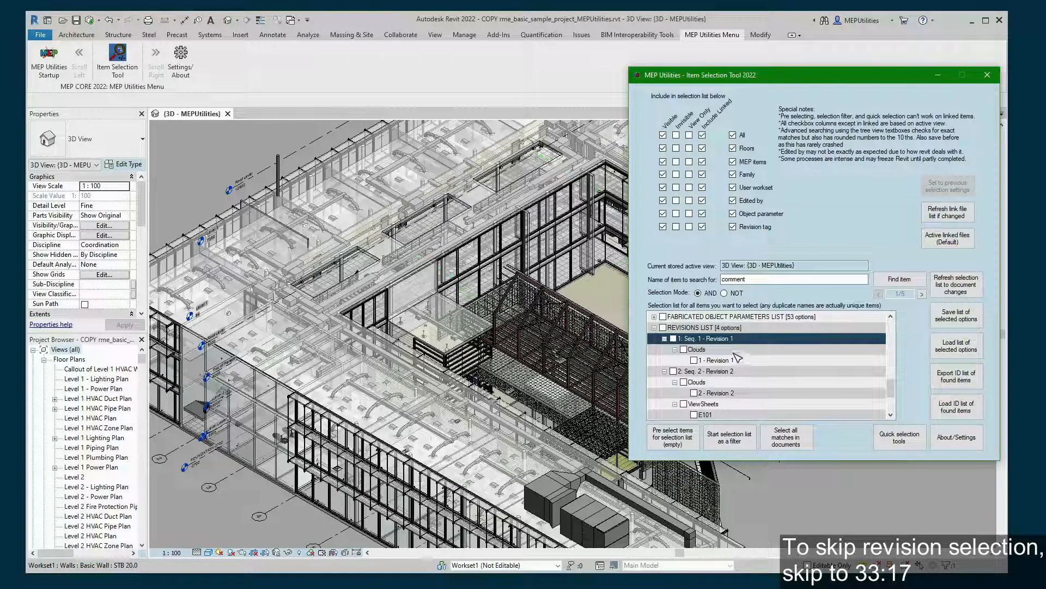
click(719, 350)
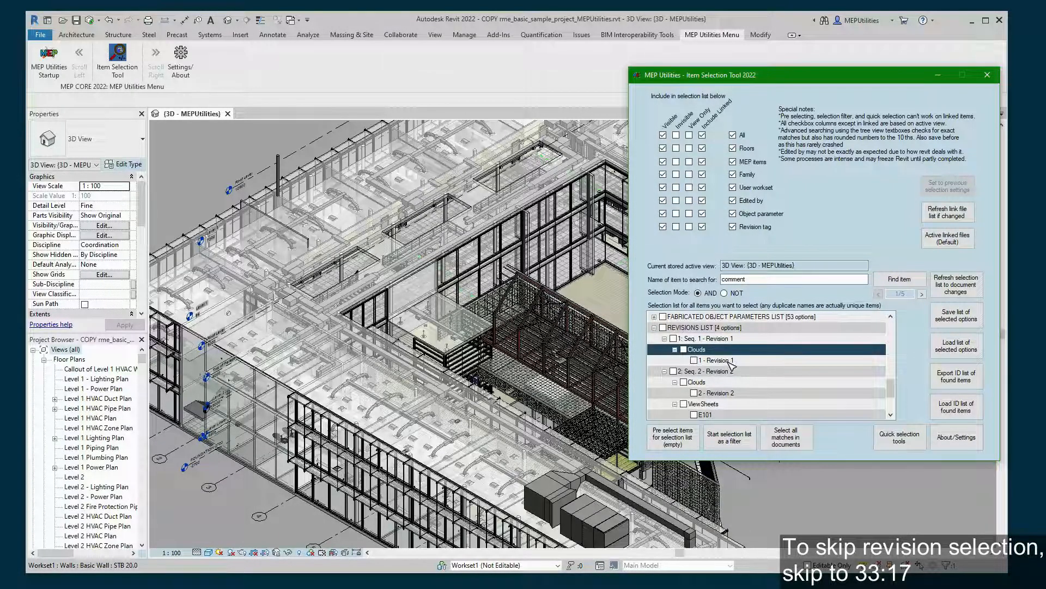
click(730, 361)
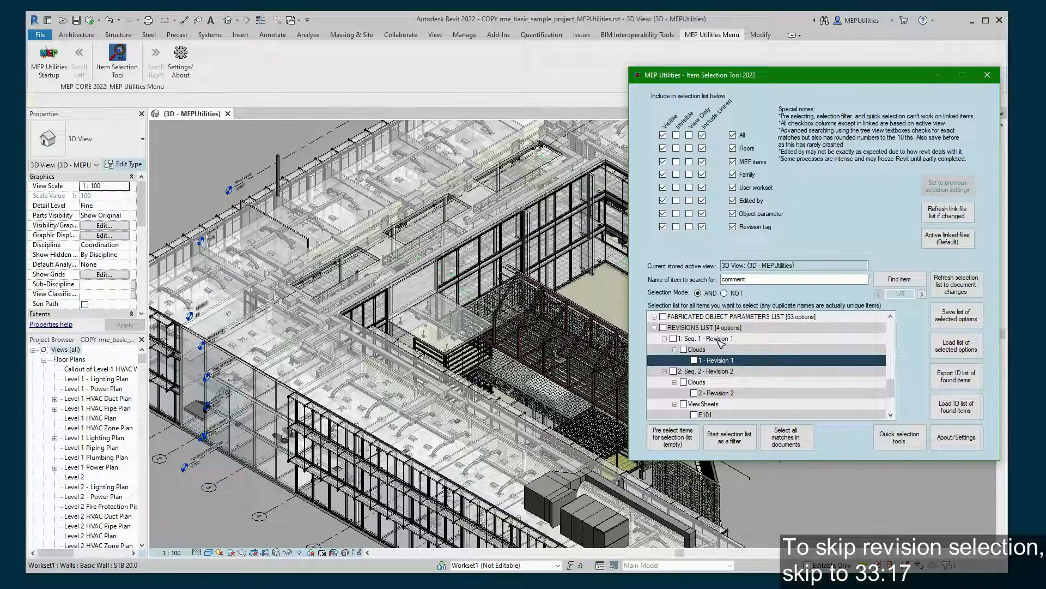
click(694, 360)
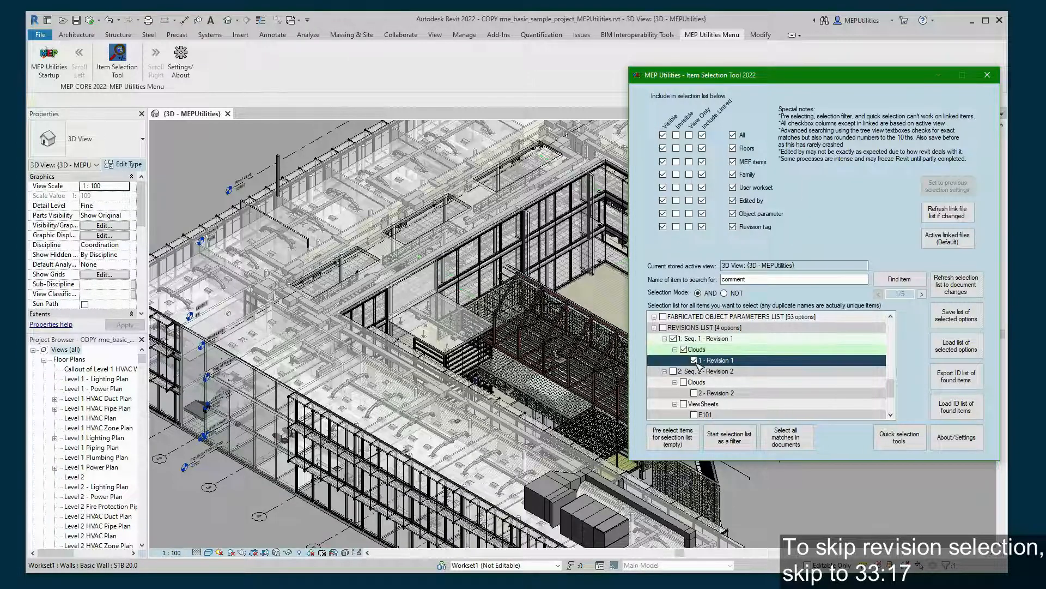
click(782, 444)
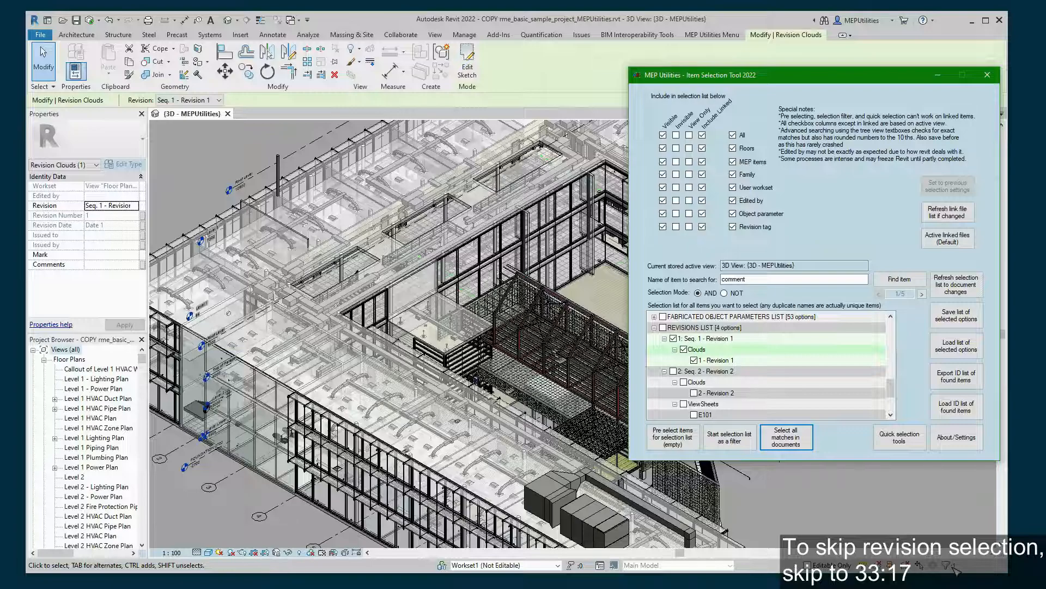
- Review the selected categories and copy the selected cloud's element ID 911370 from IDs of Selection
click(951, 566)
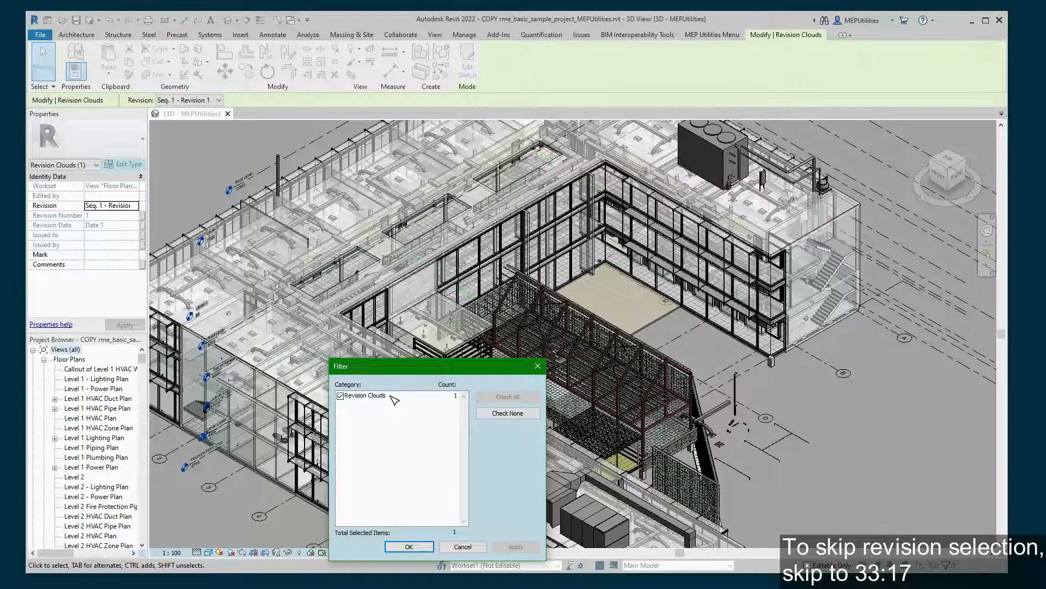
click(538, 366)
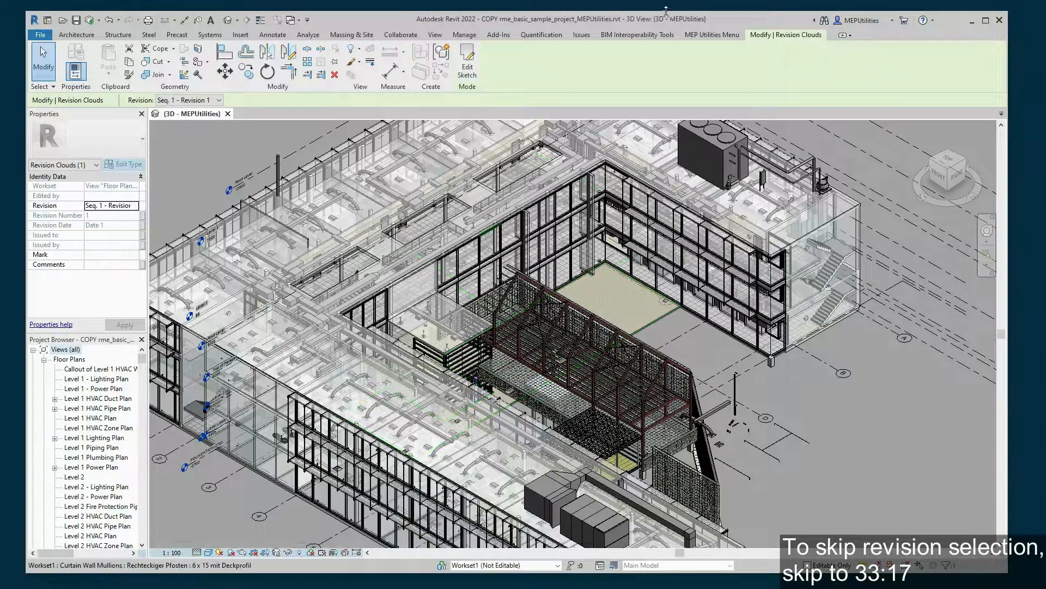
click(435, 35)
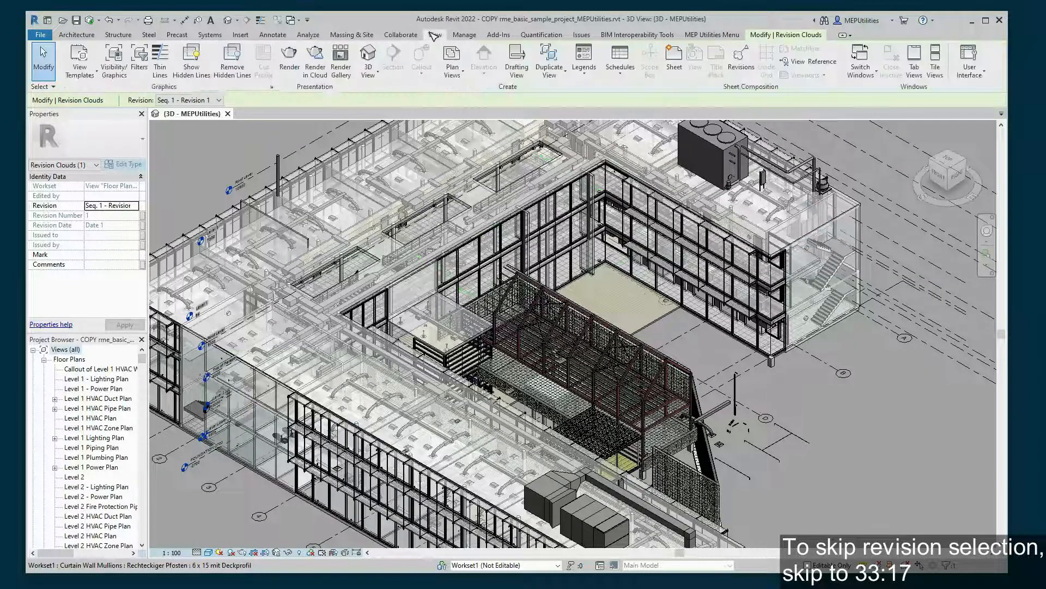
click(469, 36)
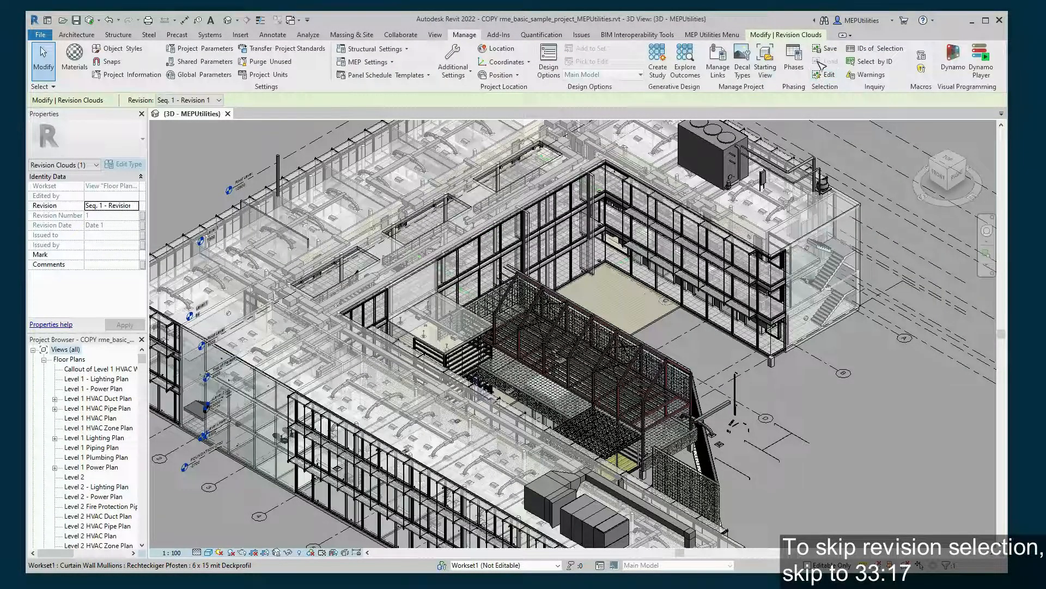
click(875, 49)
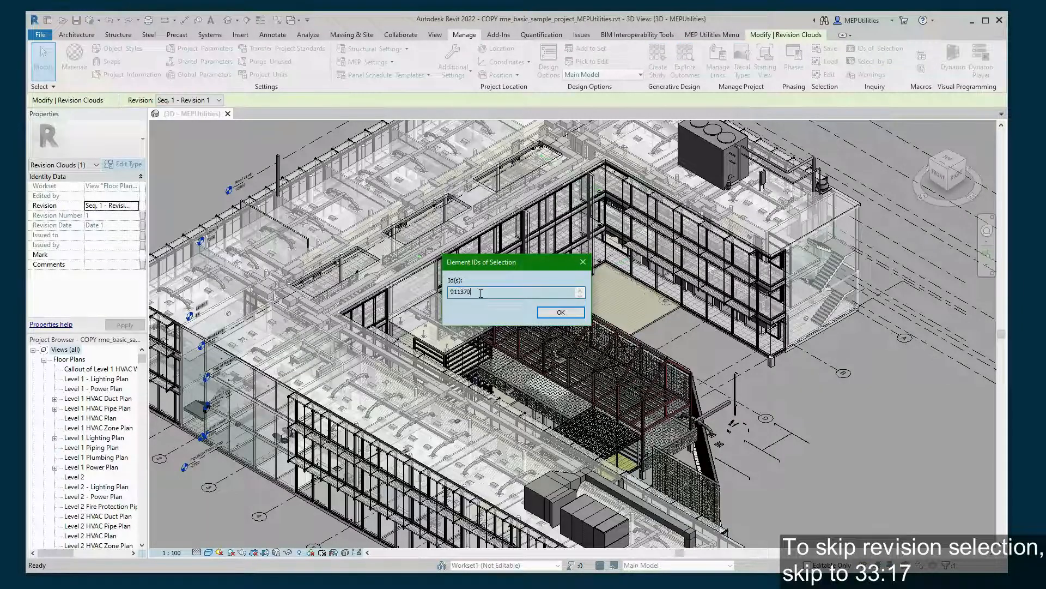
drag(481, 293, 429, 293)
key(ctrl+c)
click(583, 262)
- Show element 911370 via Select by ID and select the revision cloud in the Toilet Room plan
click(871, 61)
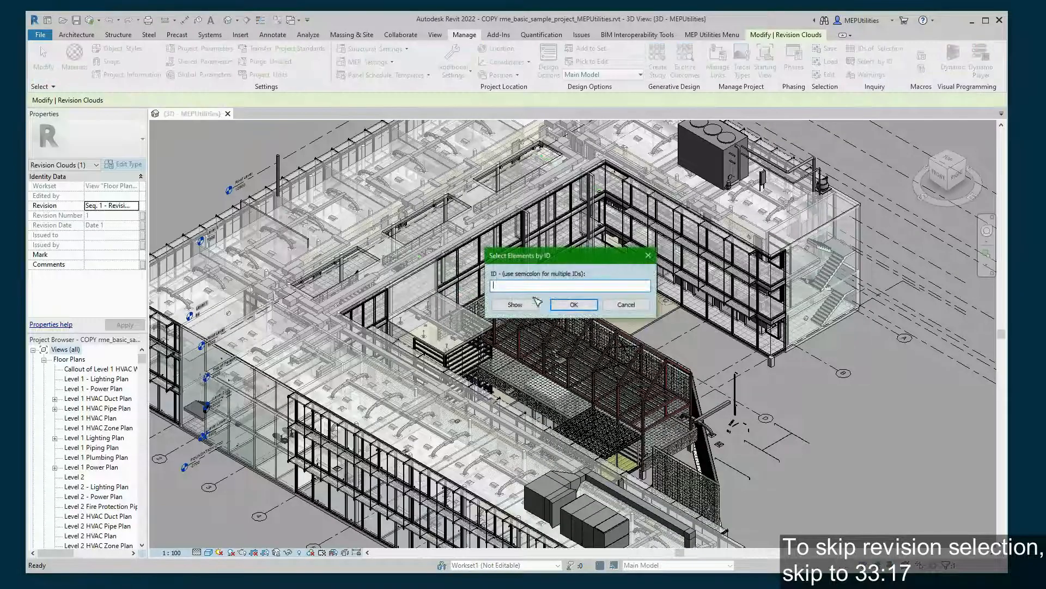
key(ctrl+v)
click(515, 304)
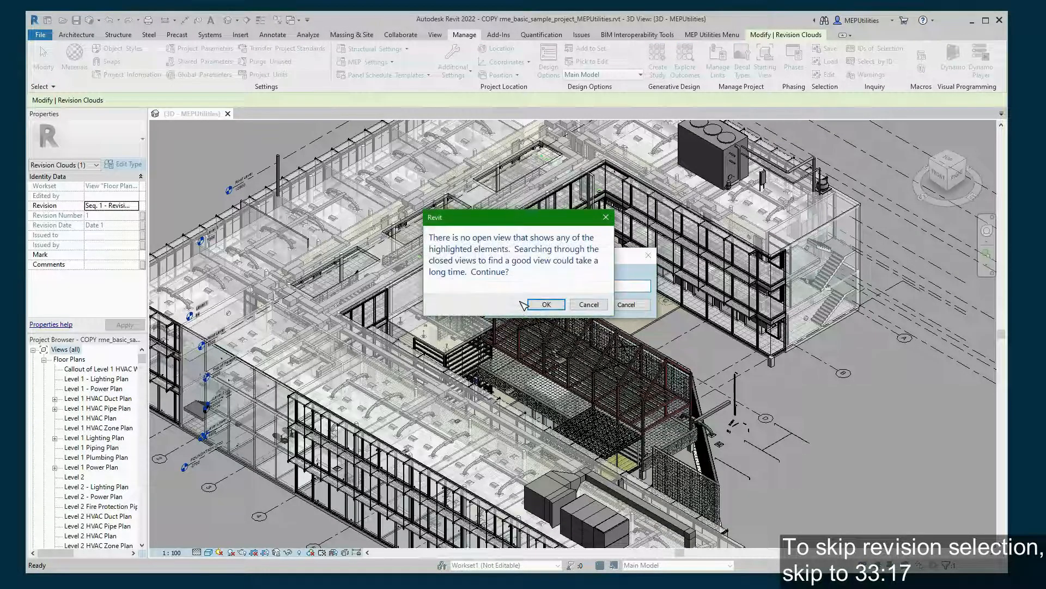
click(546, 304)
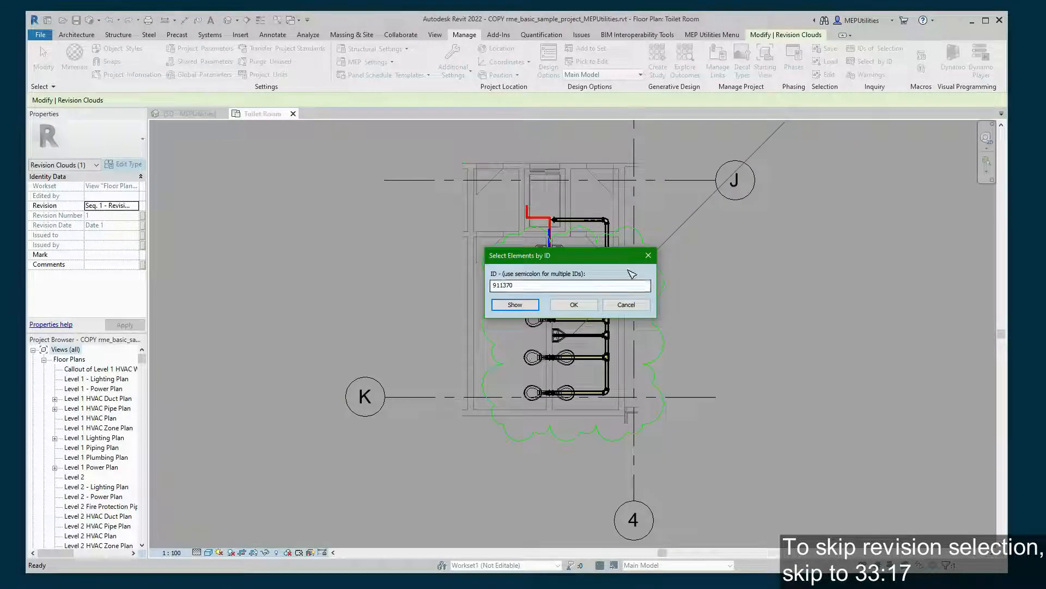
click(650, 259)
click(638, 270)
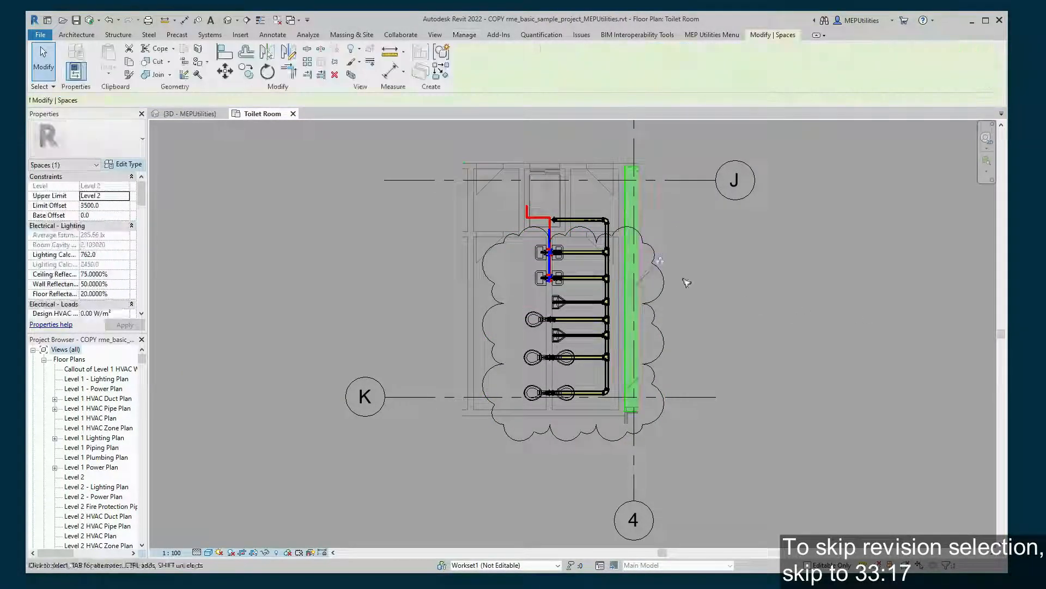
click(674, 297)
- Return to the 3D MEPUtilities view
scroll(788, 288, down, 1)
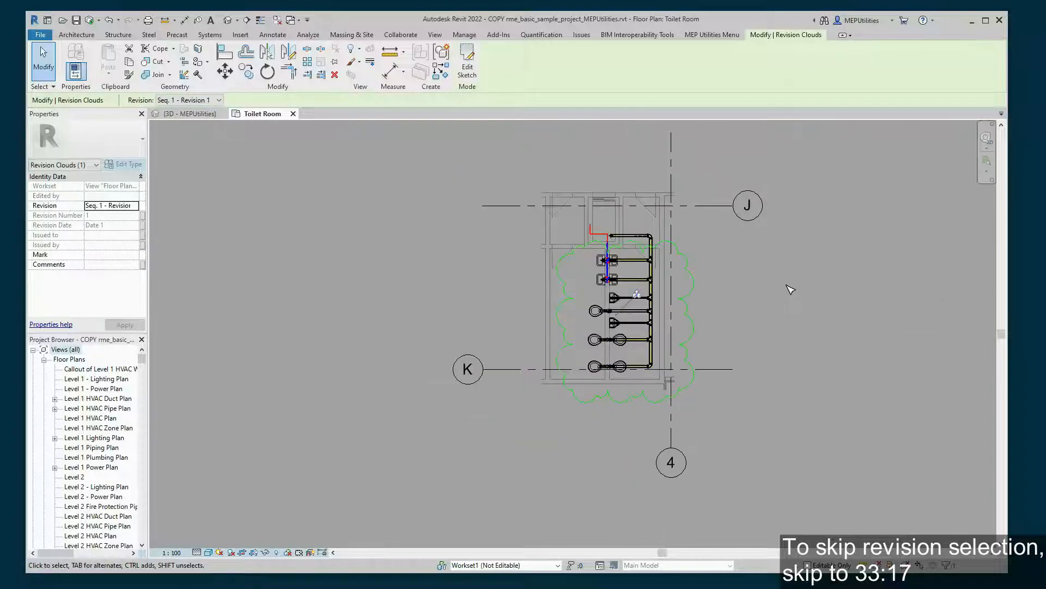
scroll(810, 292, down, 2)
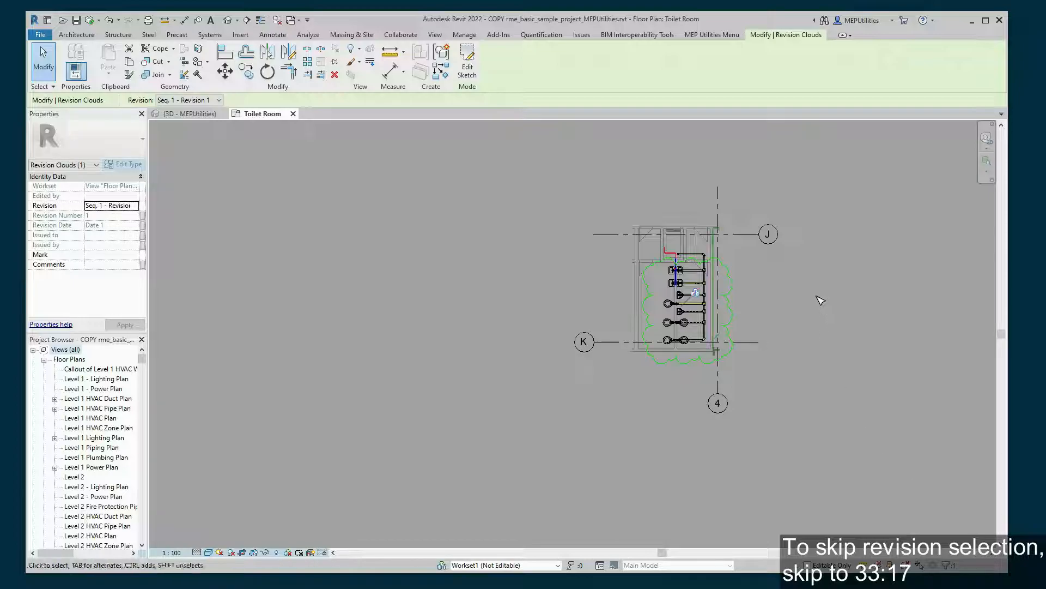
scroll(815, 300, up, 3)
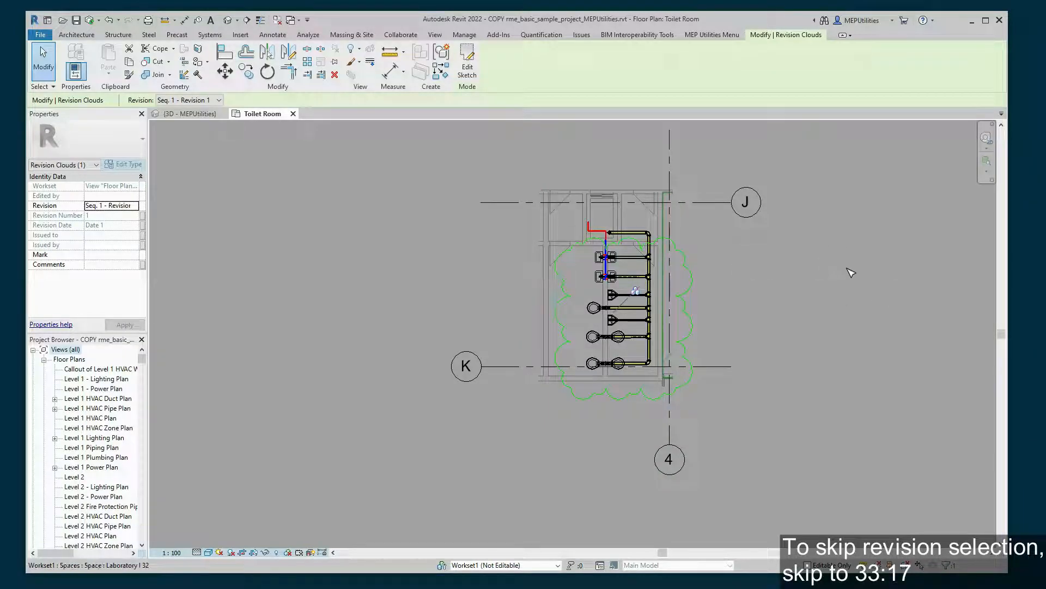
click(194, 113)
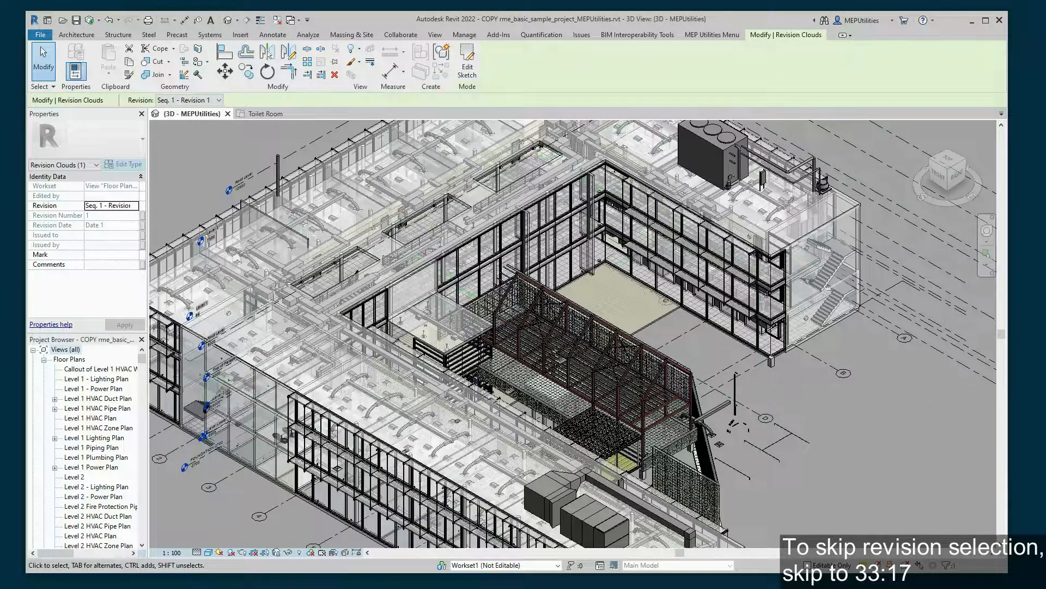
- Swap the tick from Seq. 1 to the '2 - Revision 2' cloud, select all matches, and check the filter
key(alt+Tab)
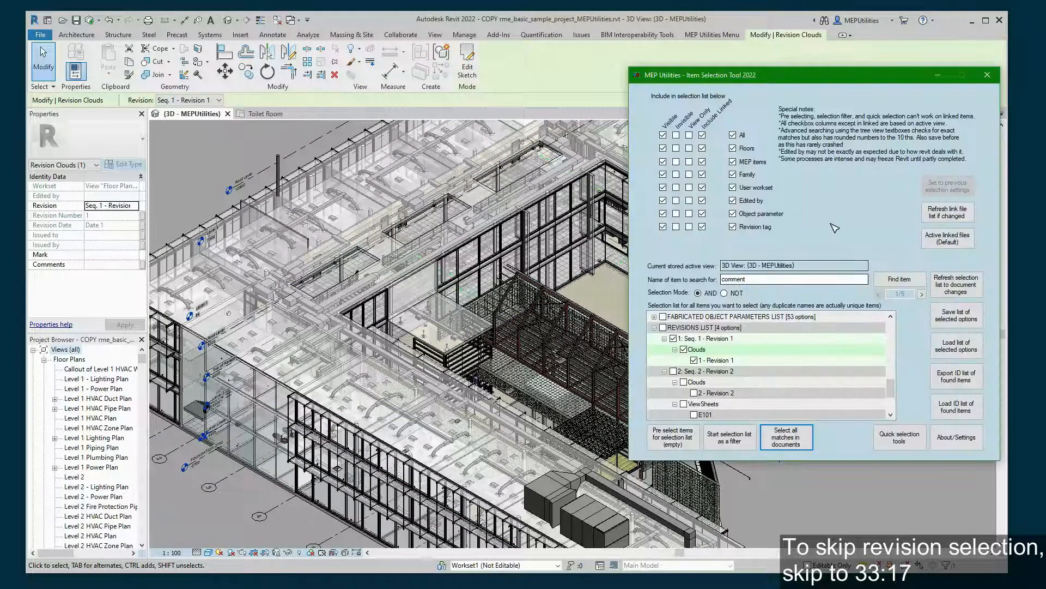
click(674, 339)
click(708, 382)
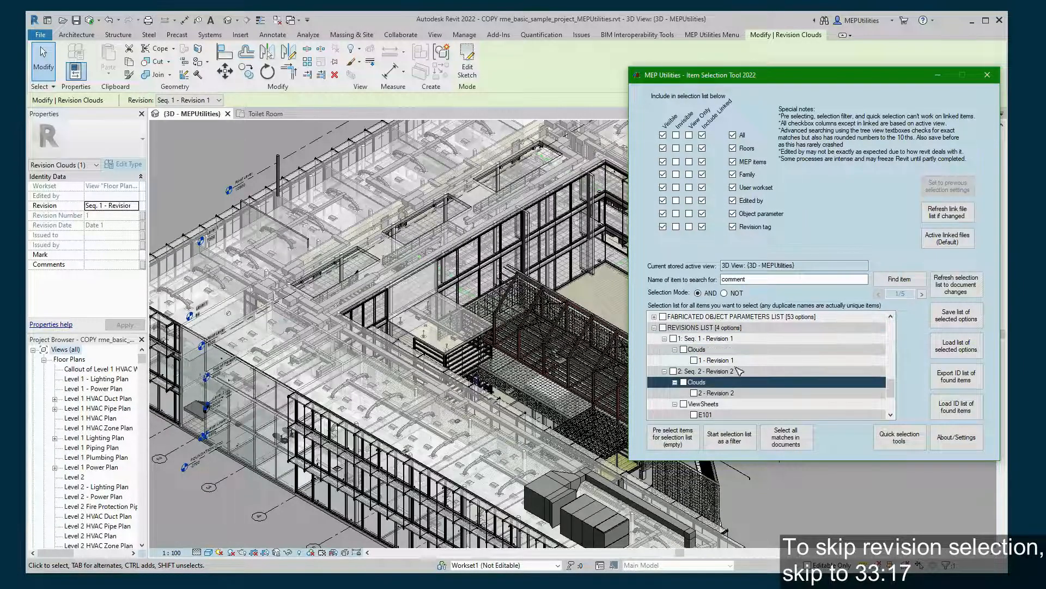
scroll(750, 363, down, 1)
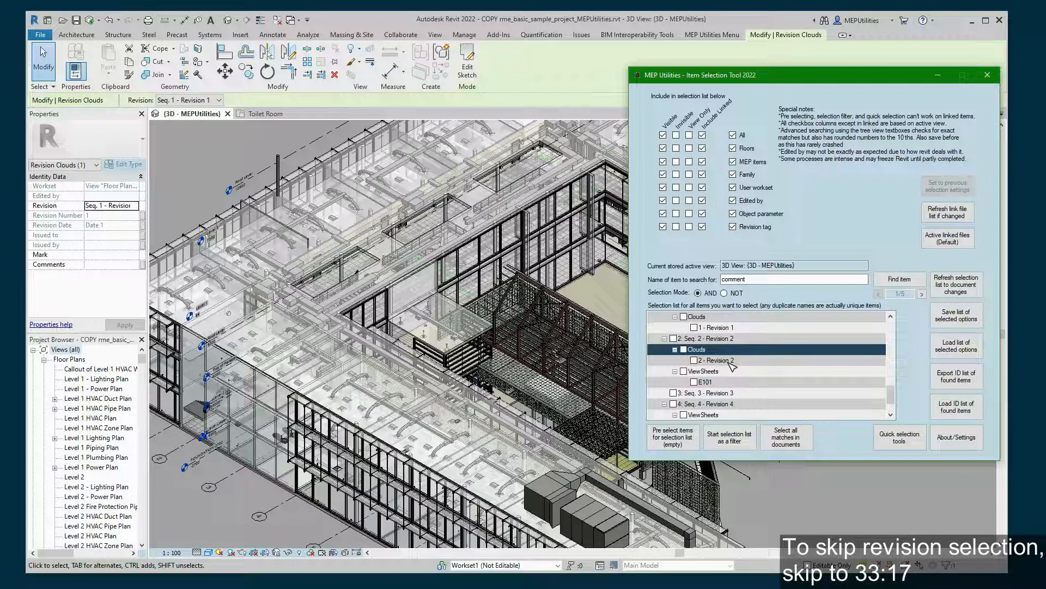
click(712, 385)
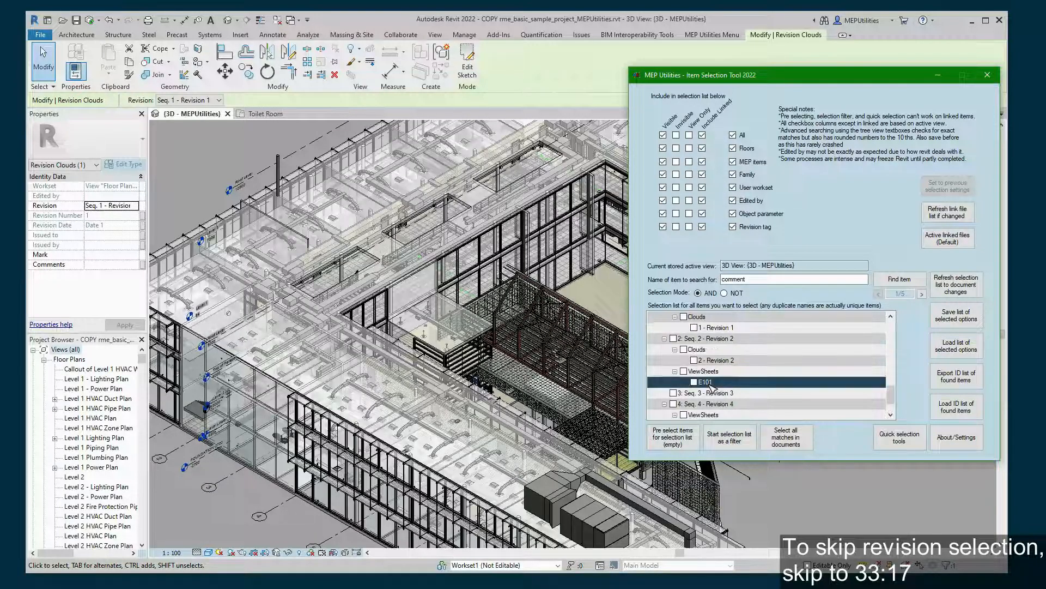
click(695, 360)
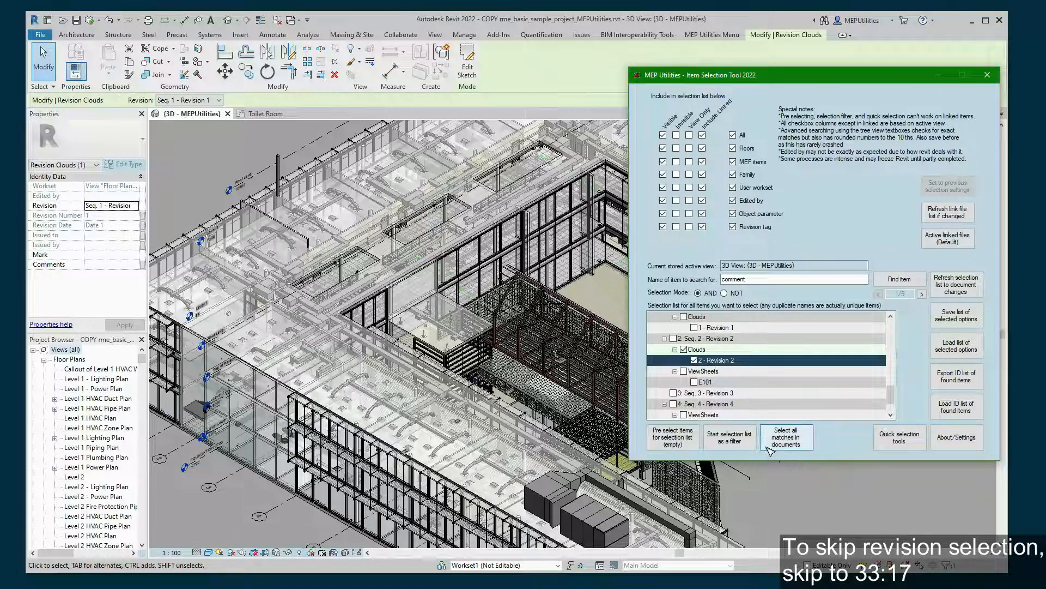
click(785, 436)
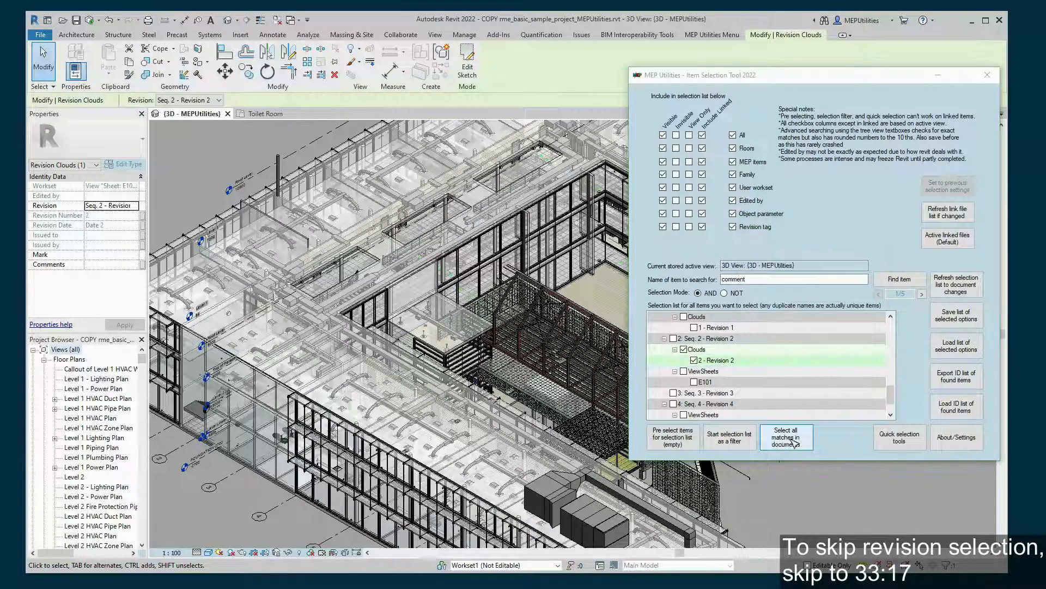
click(955, 567)
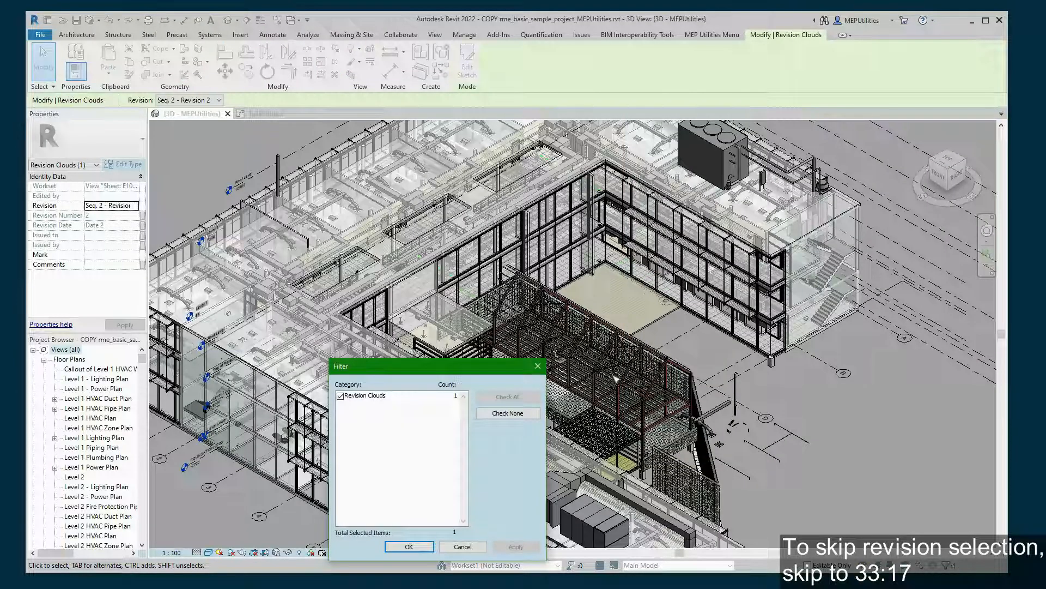
- Close the filter and read the selected revision cloud's element ID via IDs of Selection
click(537, 366)
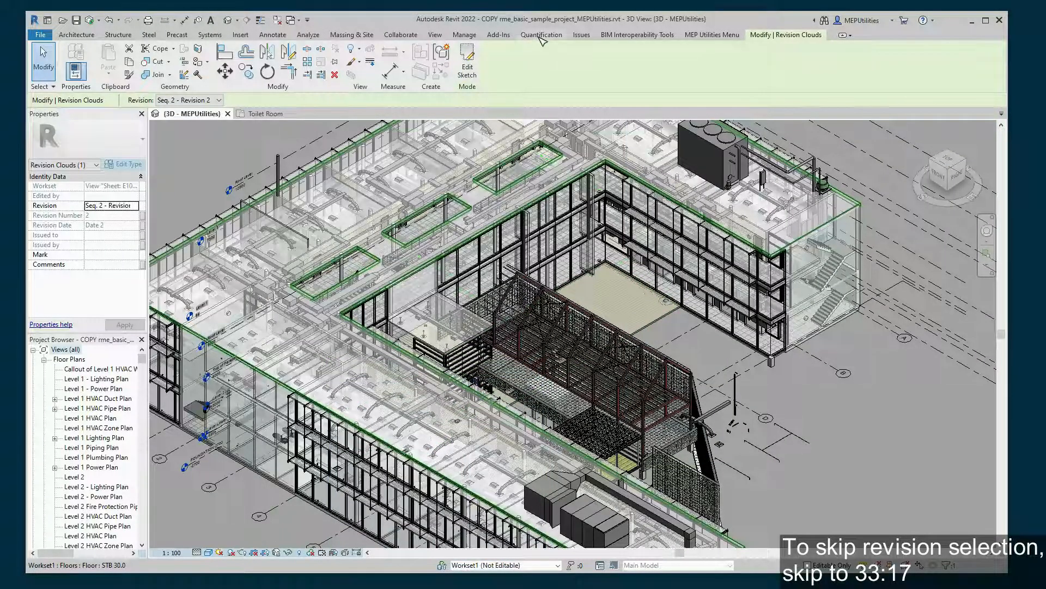
click(464, 34)
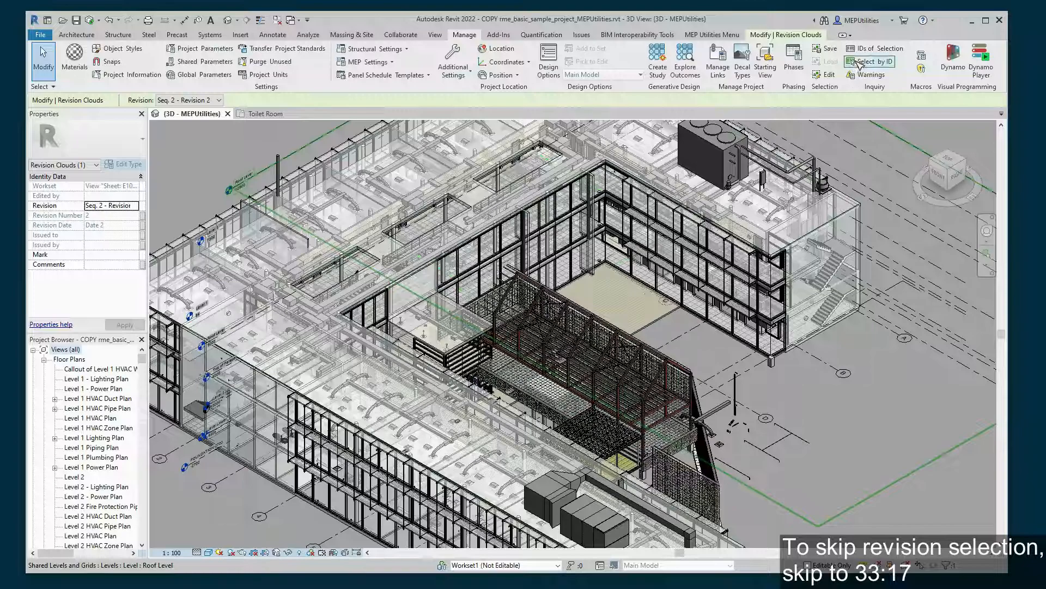
click(868, 48)
key(ctrl+c)
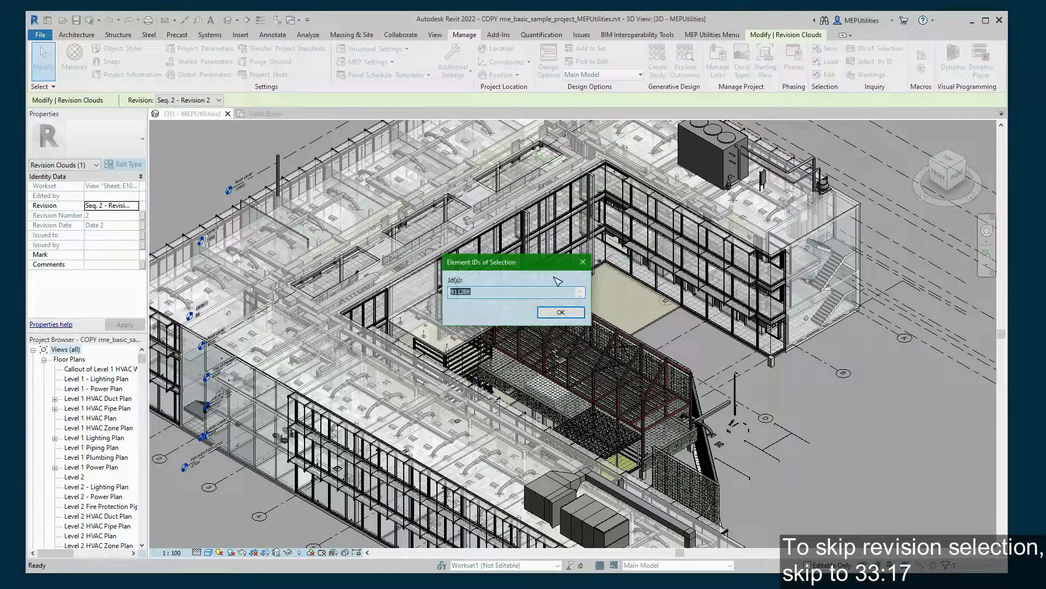
click(583, 262)
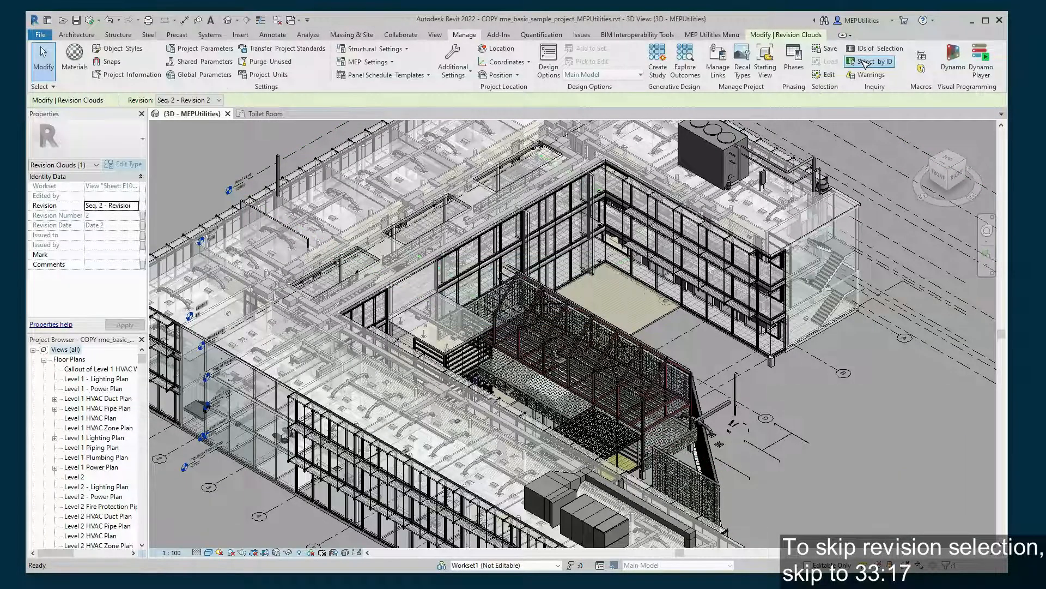
- Show element 911288 via Select by ID and select its revision cloud on sheet E101
click(868, 61)
key(ctrl+v)
click(518, 305)
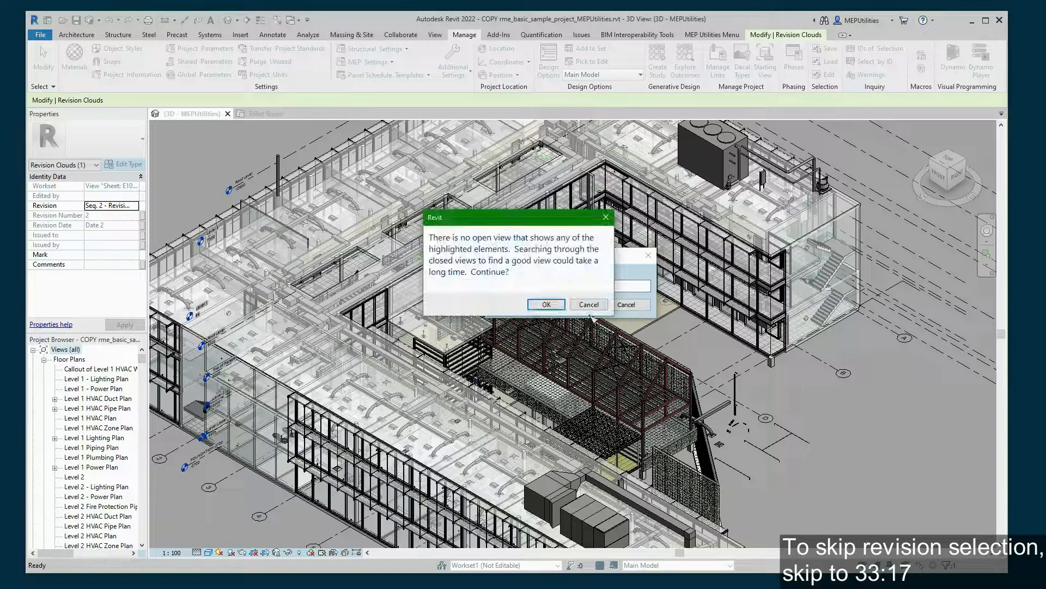
click(547, 304)
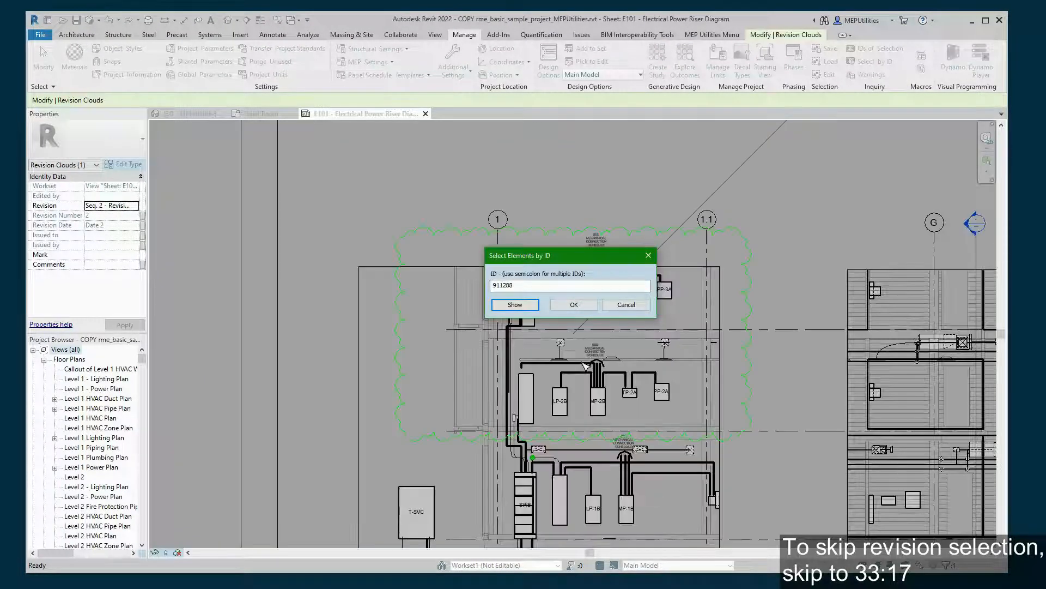
click(648, 255)
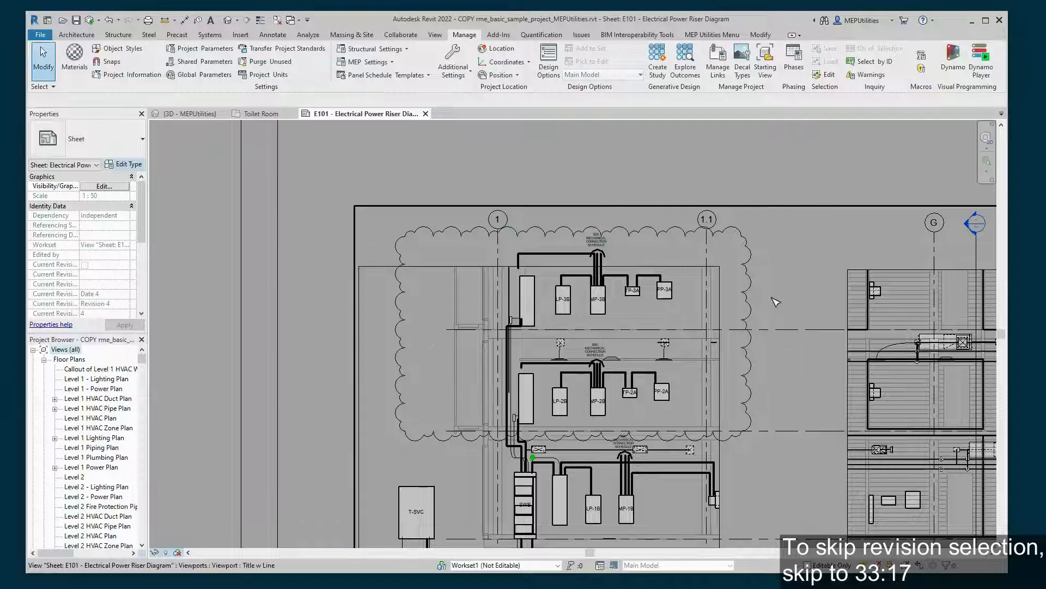
click(751, 304)
scroll(769, 354, down, 4)
middle_drag(746, 235, 420, 225)
scroll(420, 225, down, 2)
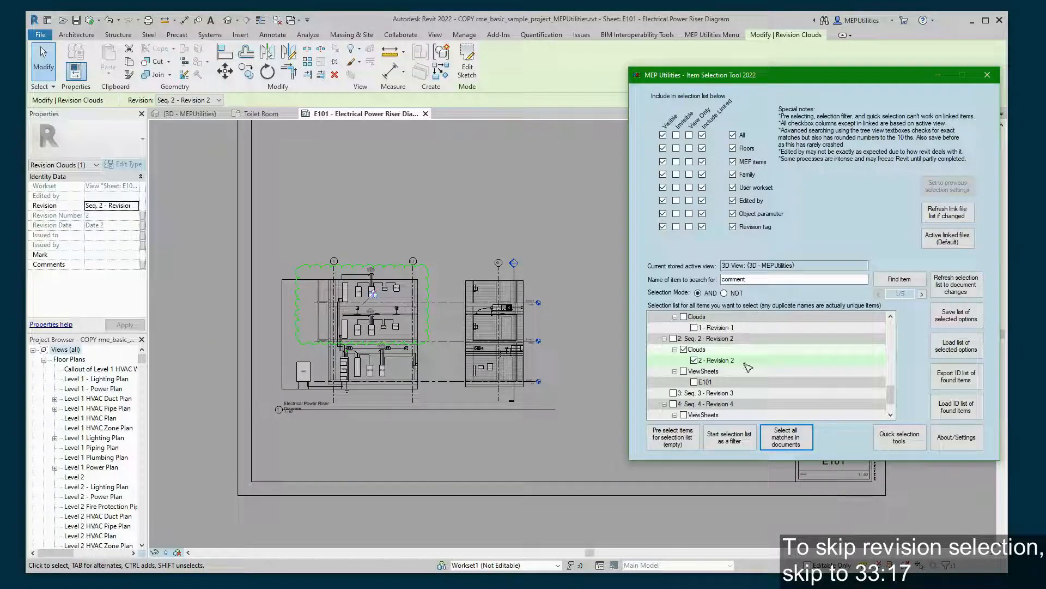
click(727, 384)
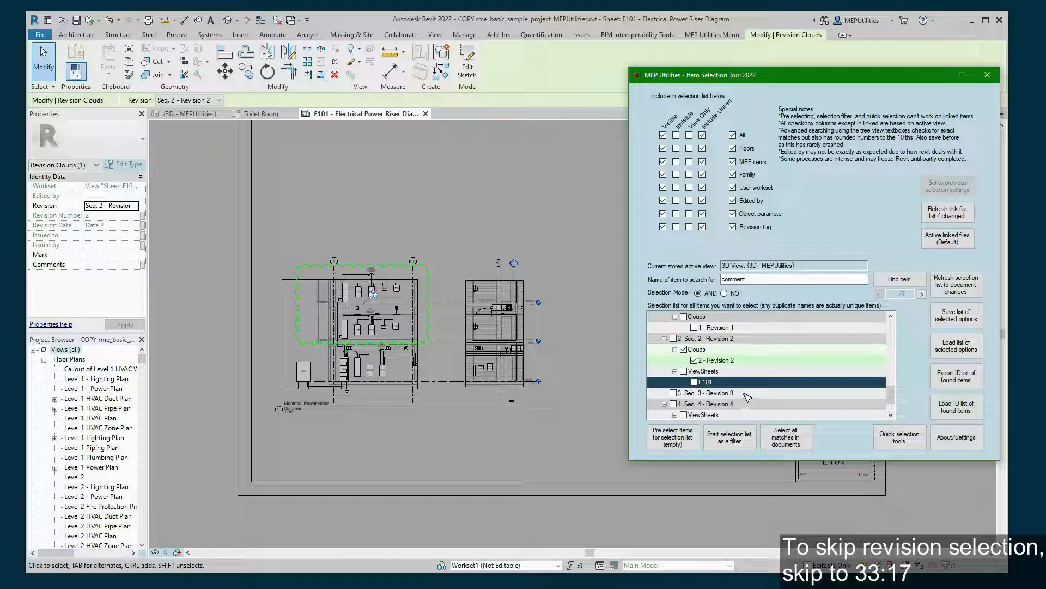
- Browse the E101 and E201 sheet entries listed under Seq. 4 - Revision 4
scroll(748, 397, down, 1)
click(730, 383)
click(730, 406)
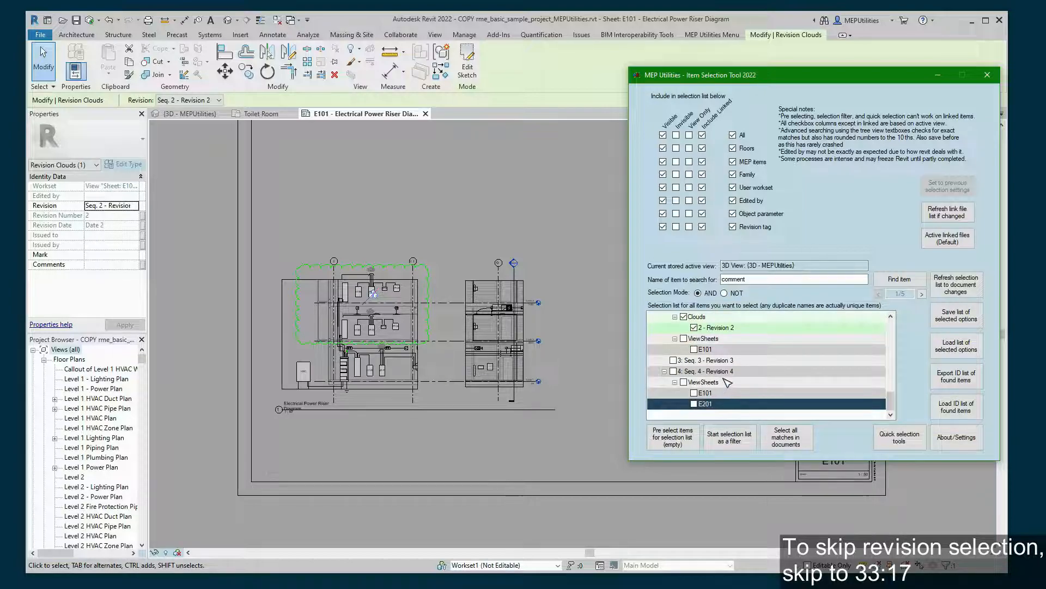
click(727, 371)
click(726, 392)
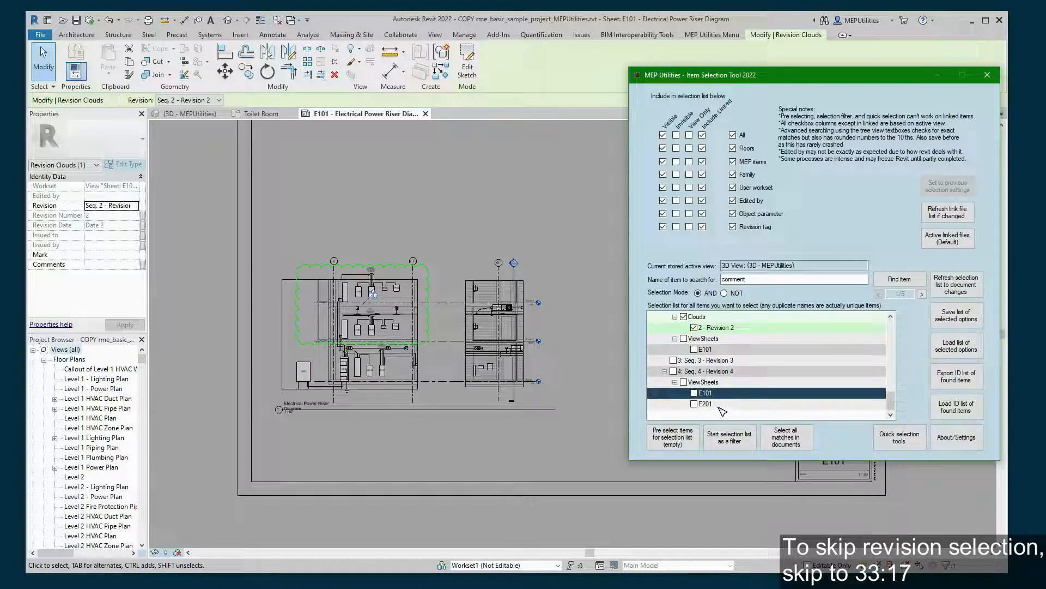
click(718, 406)
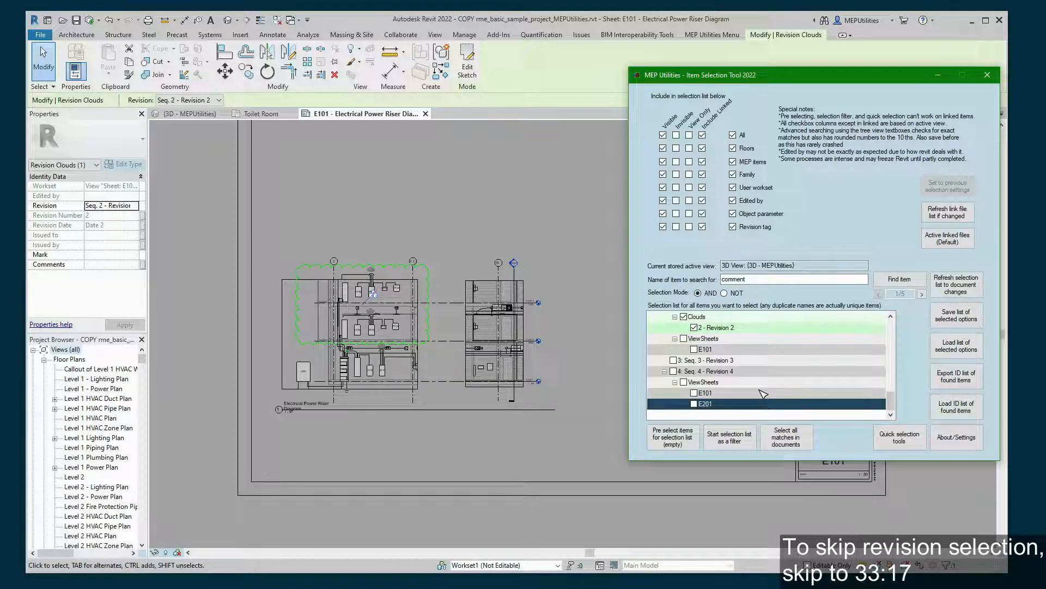
- Untick the Revision 2 Clouds entry and collapse the REVISIONS LIST
scroll(763, 394, up, 2)
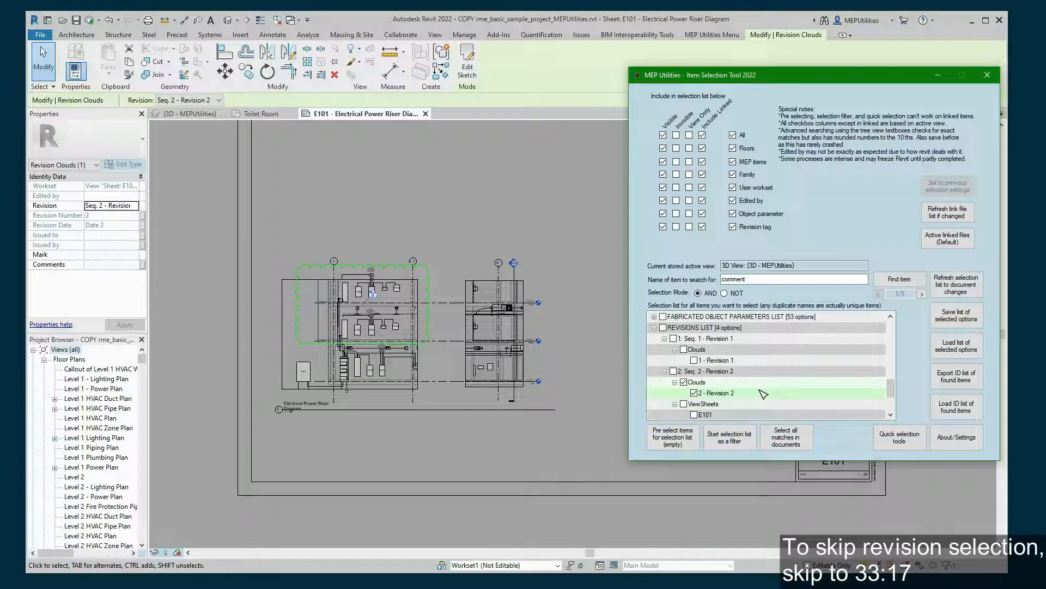
click(685, 382)
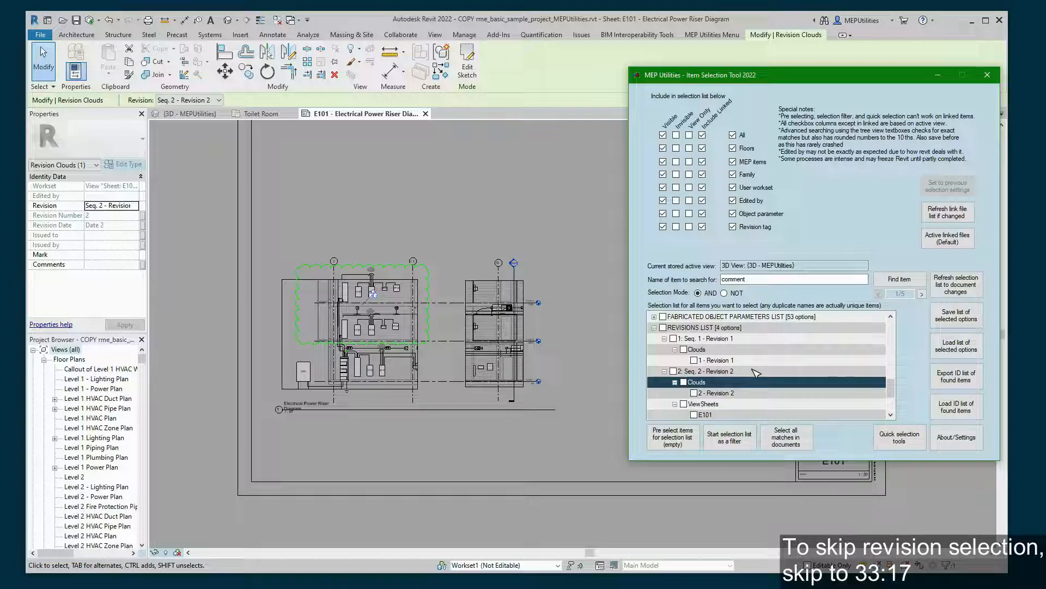
click(654, 327)
scroll(844, 364, up, 3)
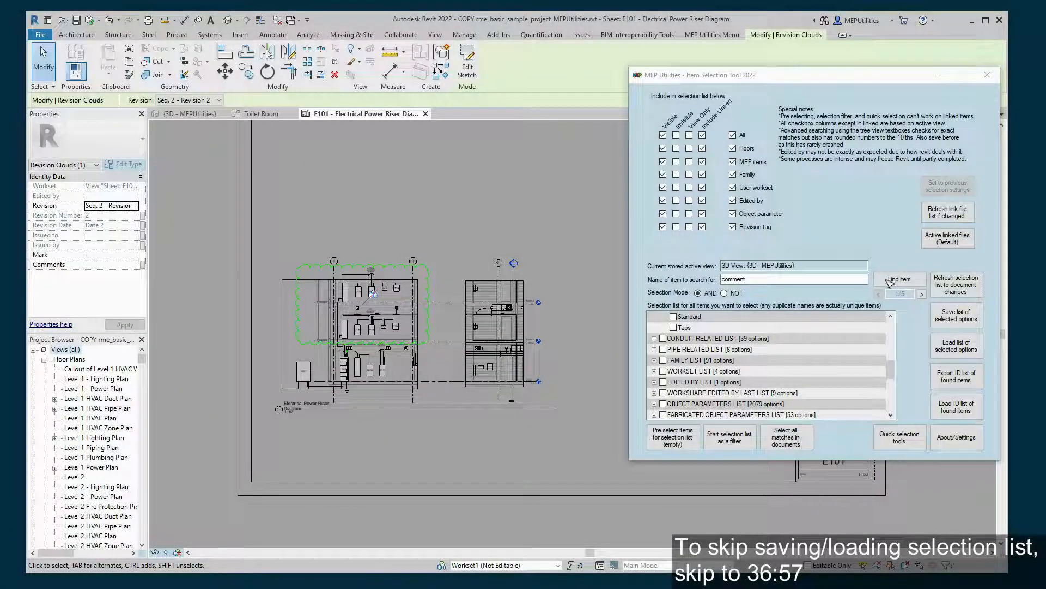
click(838, 232)
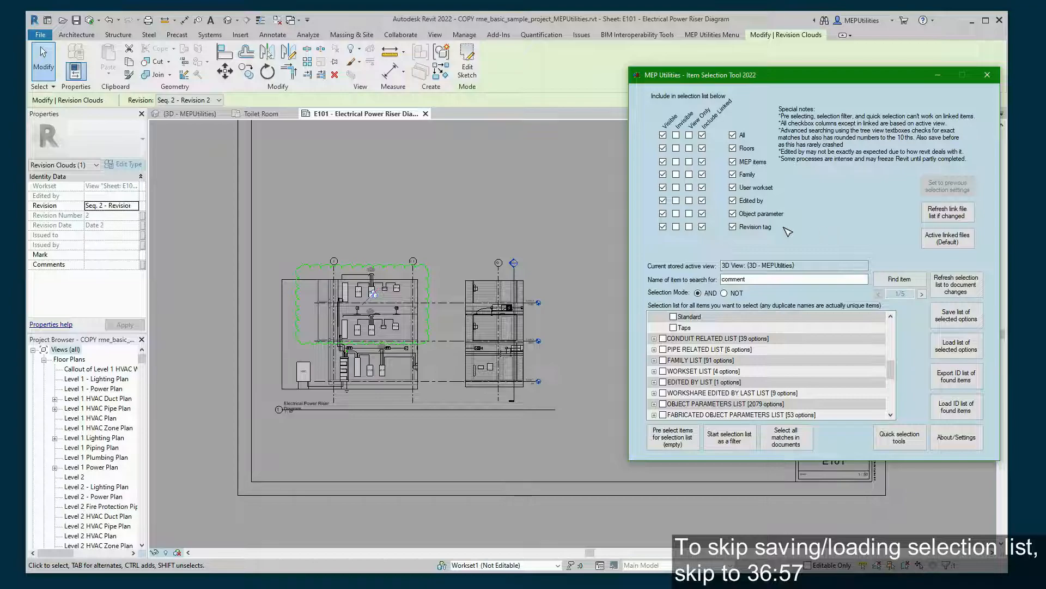
- Close the Toilet Room and E101 view tabs and reframe the 3D model
click(191, 113)
click(298, 114)
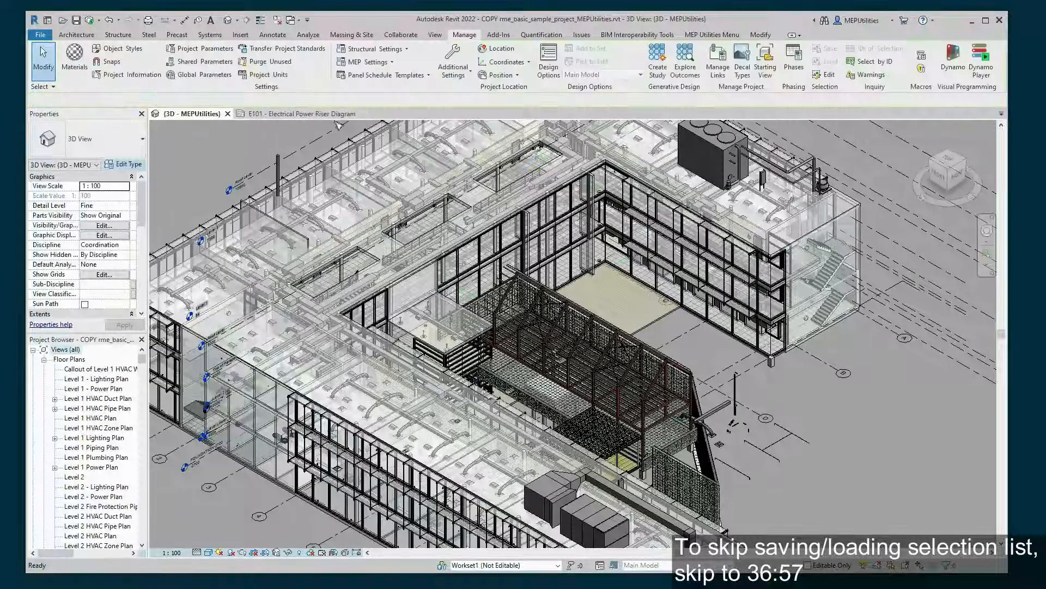
click(363, 114)
middle_drag(221, 188, 344, 264)
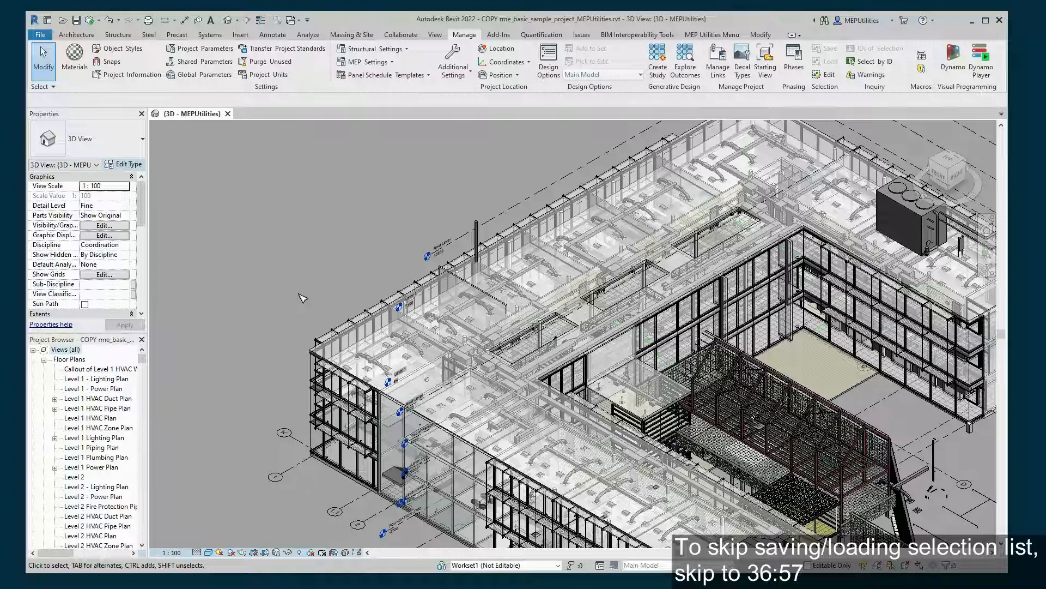
scroll(300, 295, up, 3)
middle_drag(290, 292, 291, 266)
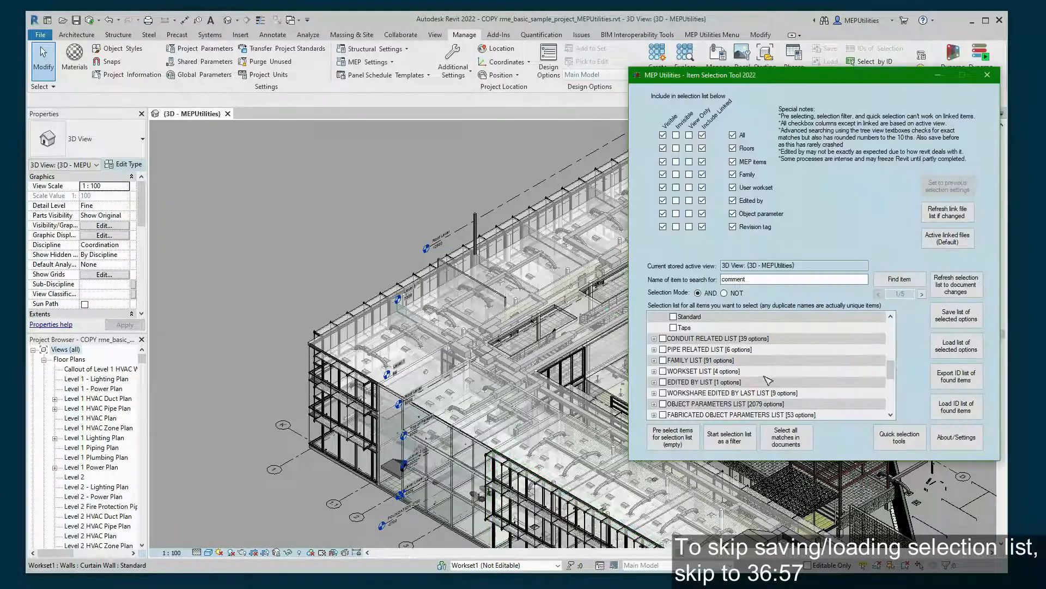
scroll(733, 393, up, 6)
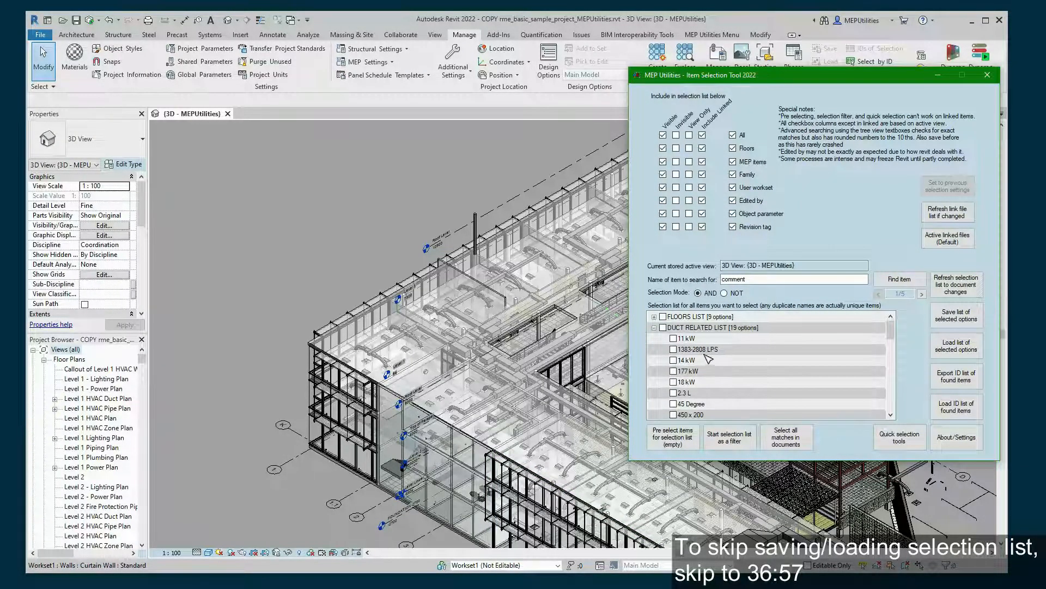
scroll(703, 362, down, 1)
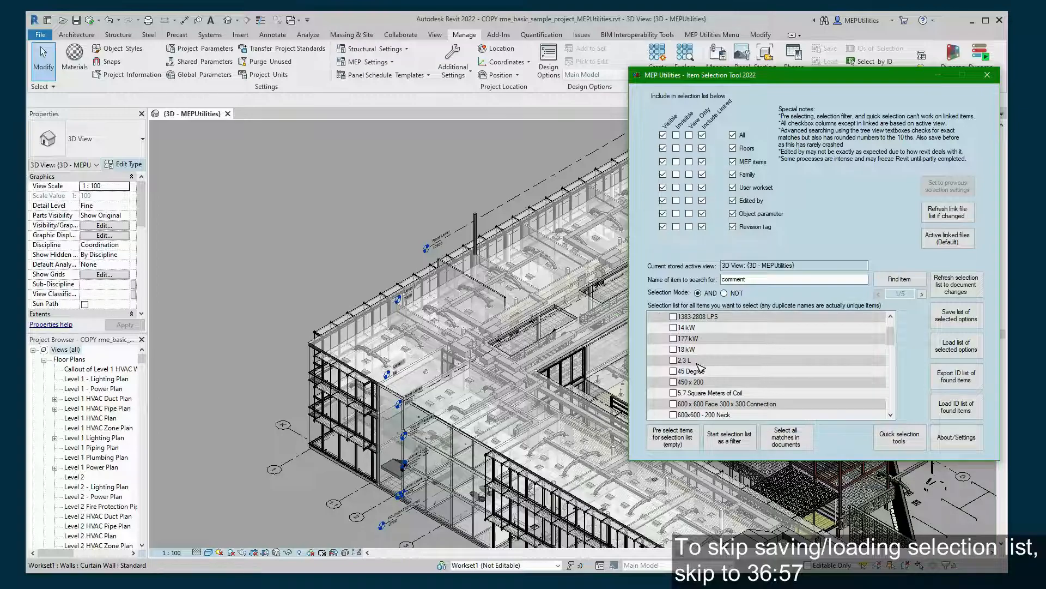
- Tick 177 kW, 18 kW and 2.3 L as AND match criteria
click(674, 338)
click(674, 350)
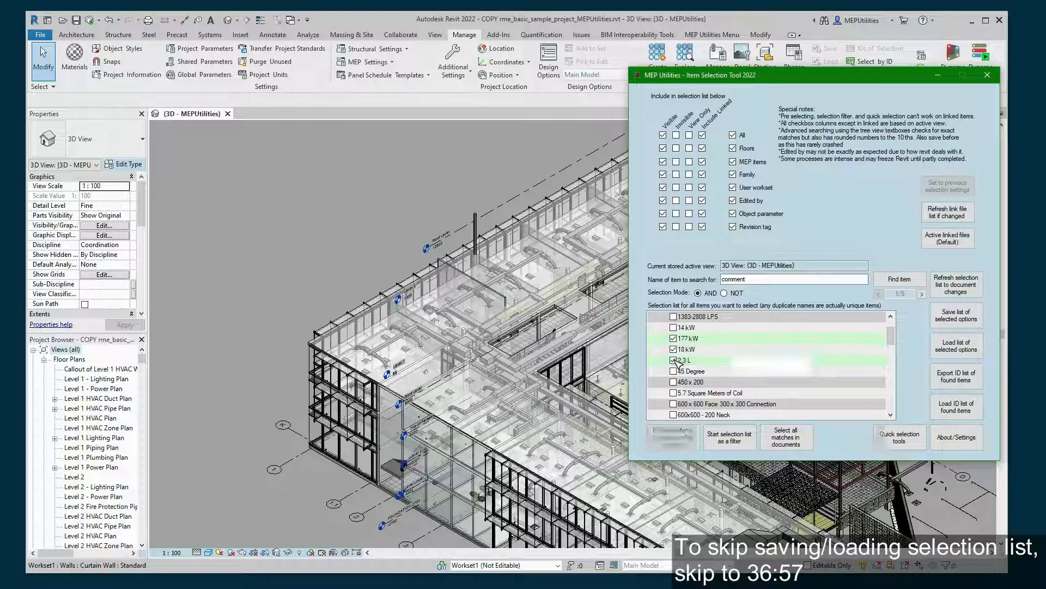
click(675, 350)
click(675, 350)
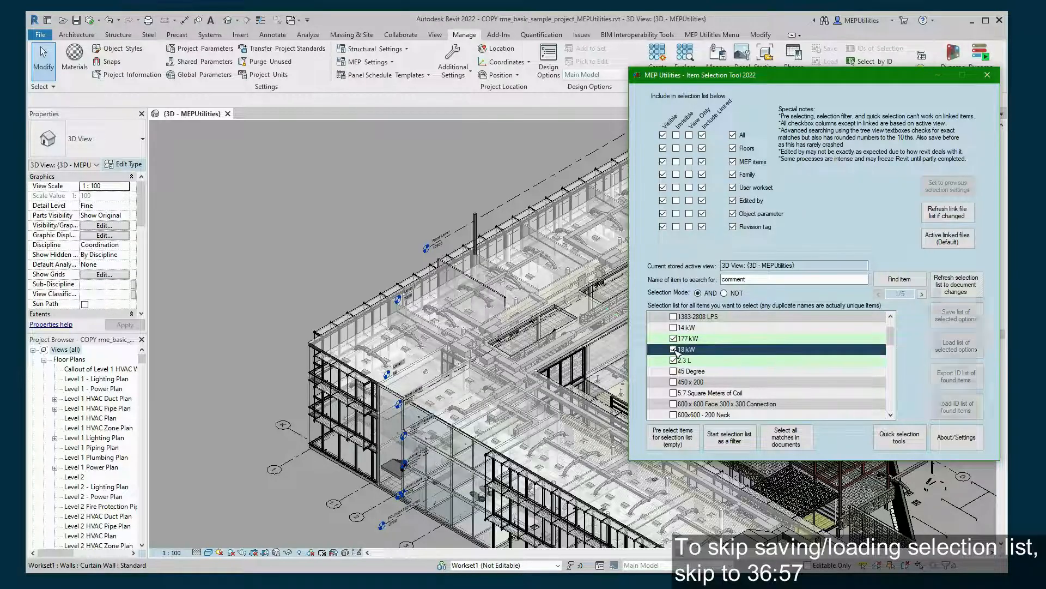
click(735, 337)
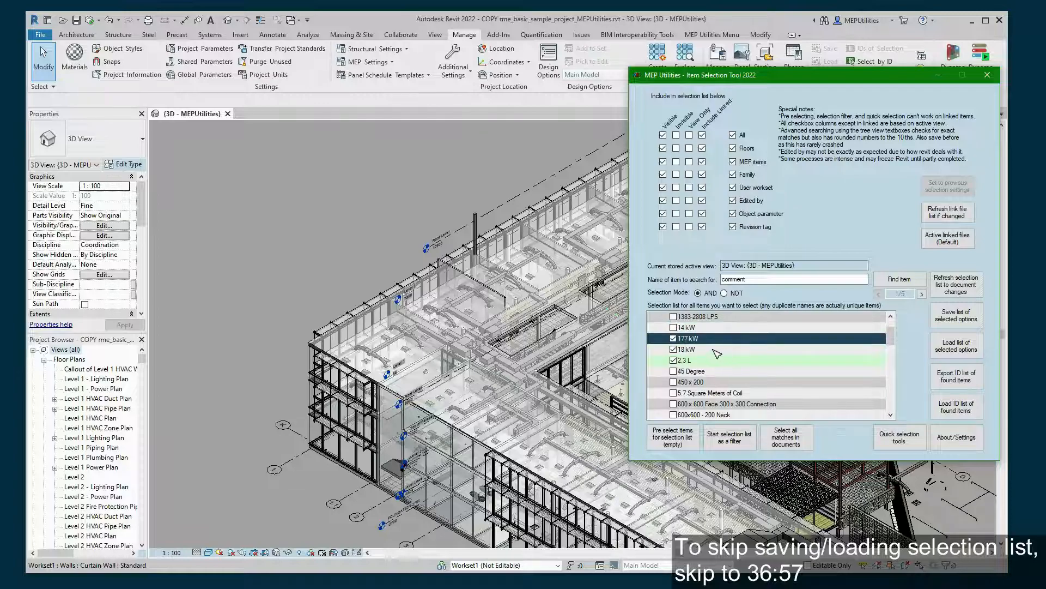
click(674, 350)
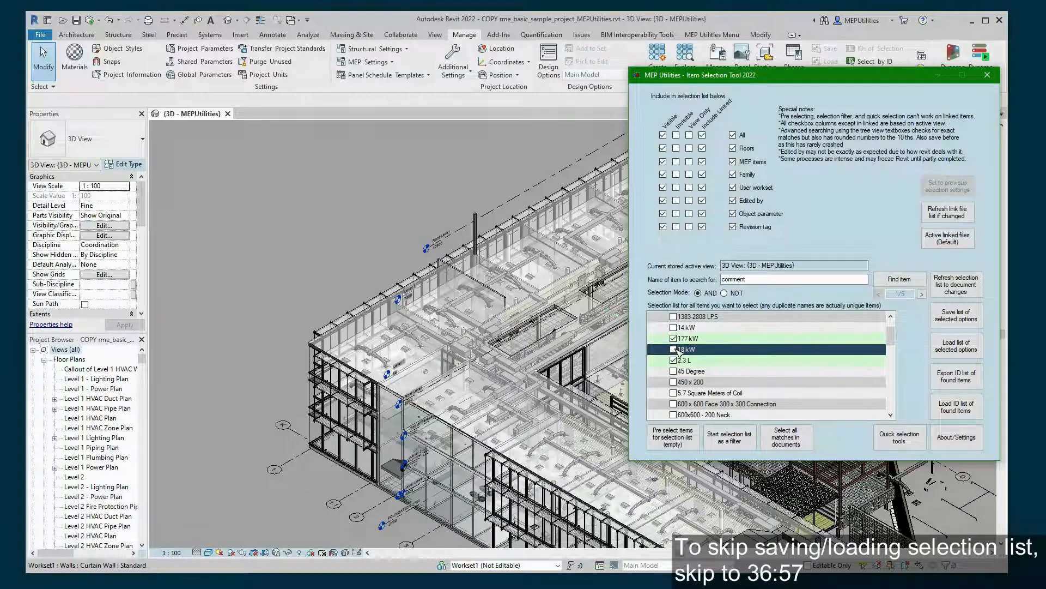
click(744, 329)
- Switch matching to NOT and tick 450 x 200 and 5.7 Square Meters of Coil
click(724, 292)
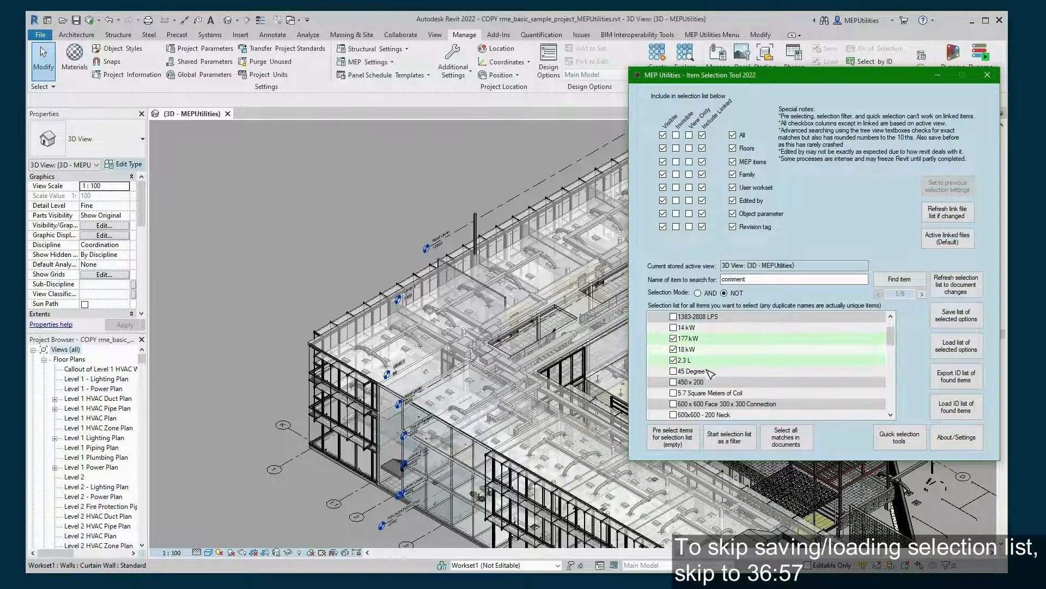
click(674, 381)
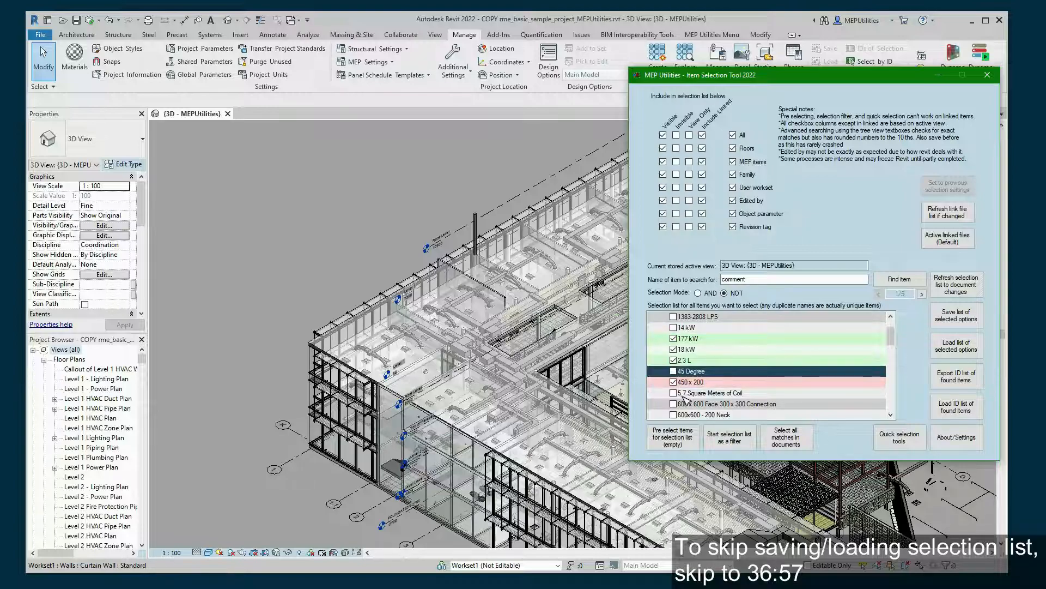
click(673, 393)
click(735, 352)
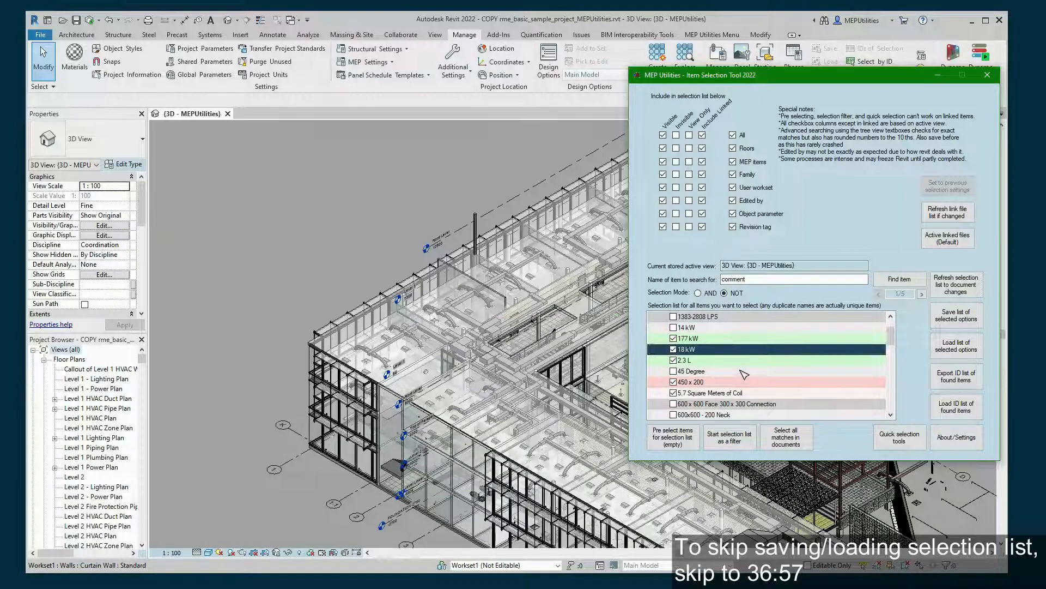
click(772, 327)
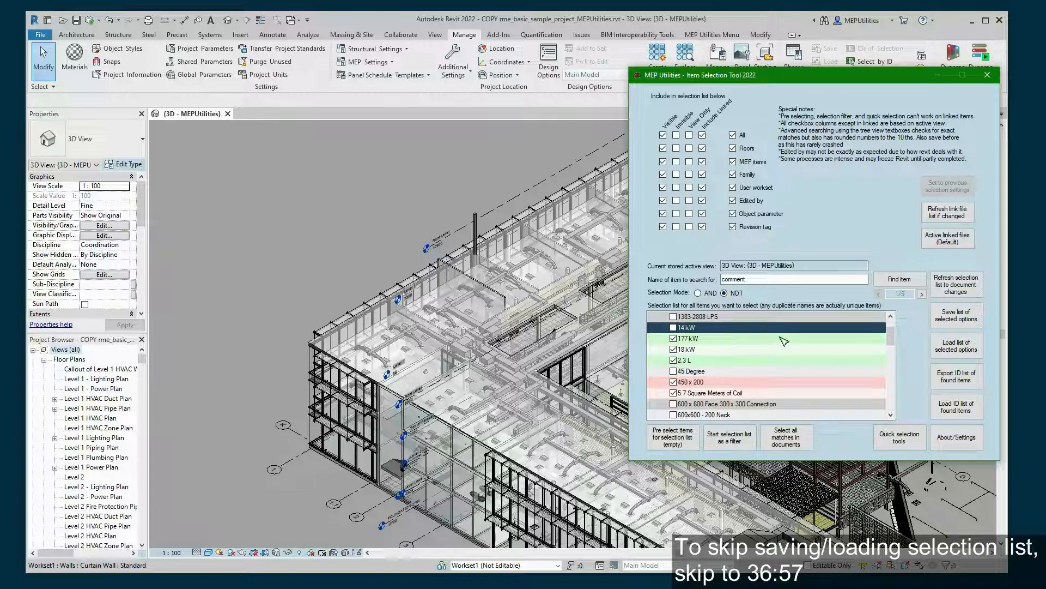
- Save the chosen options list as the text file 'duct example', accepting the unsaved-revisions notice
click(947, 328)
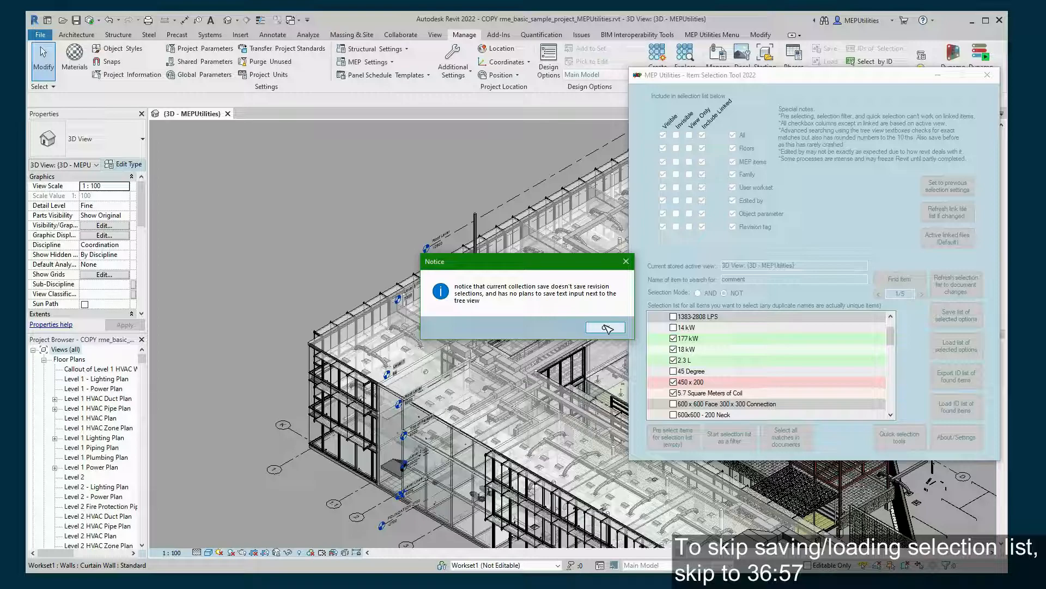
click(606, 328)
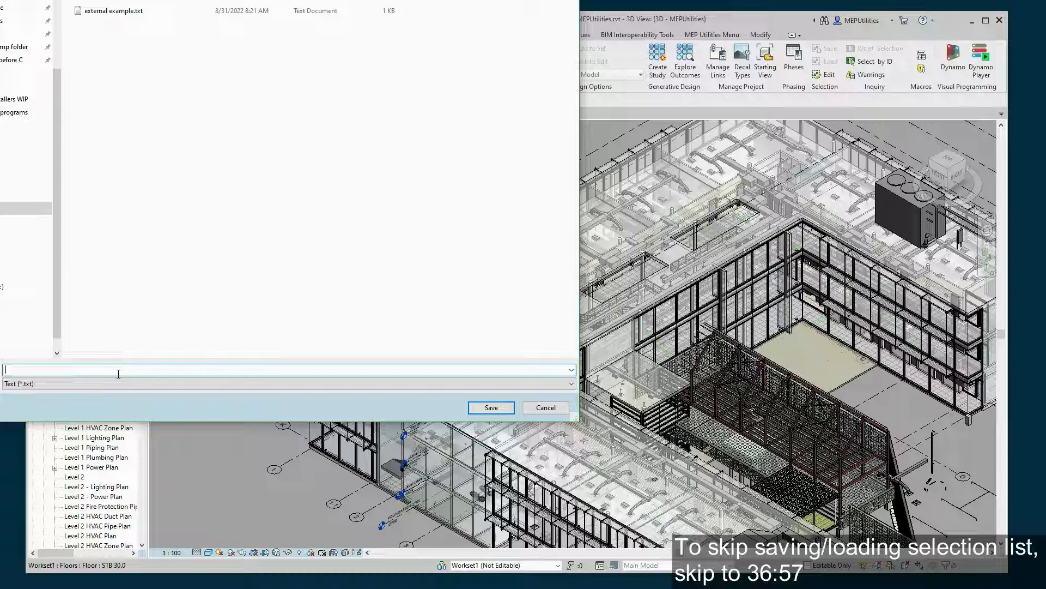
text(duct example)
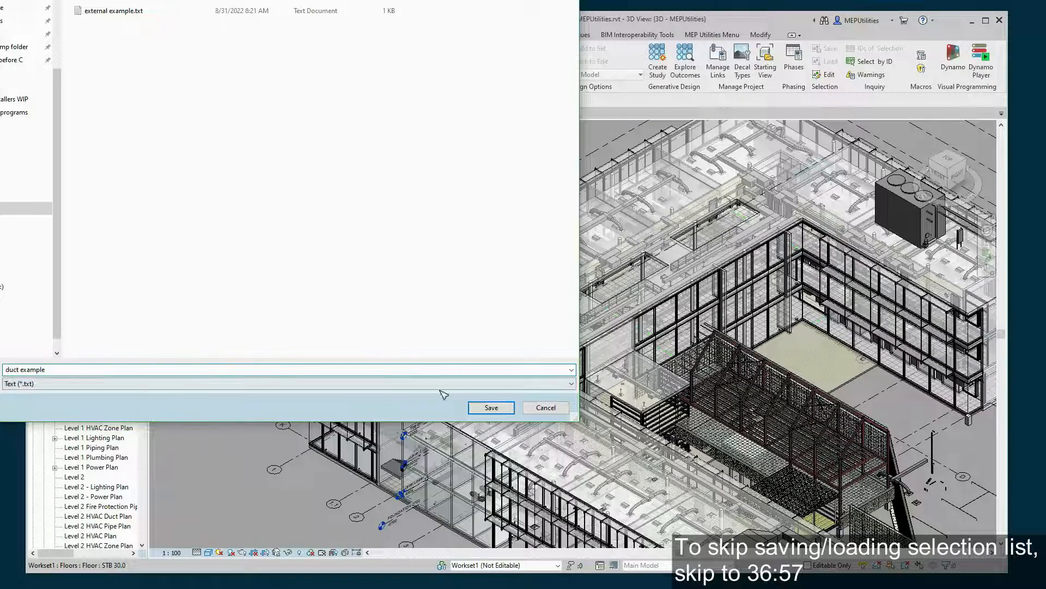
click(490, 409)
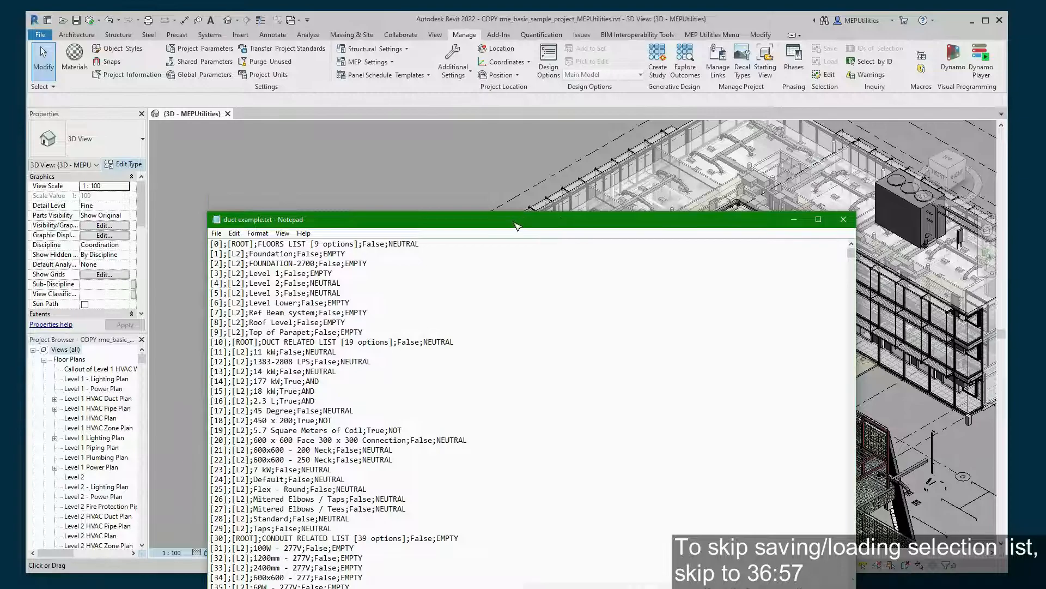
- Scroll through duct example.txt to check its AND/NOT entries, then close Notepad
drag(516, 225, 479, 145)
scroll(312, 303, down, 19)
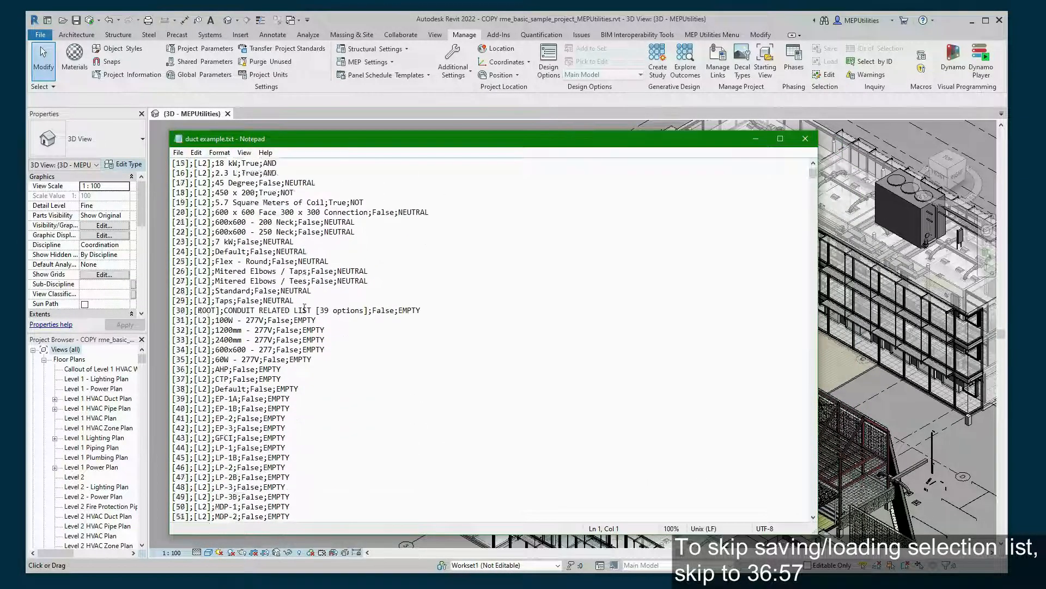
drag(813, 180, 751, 127)
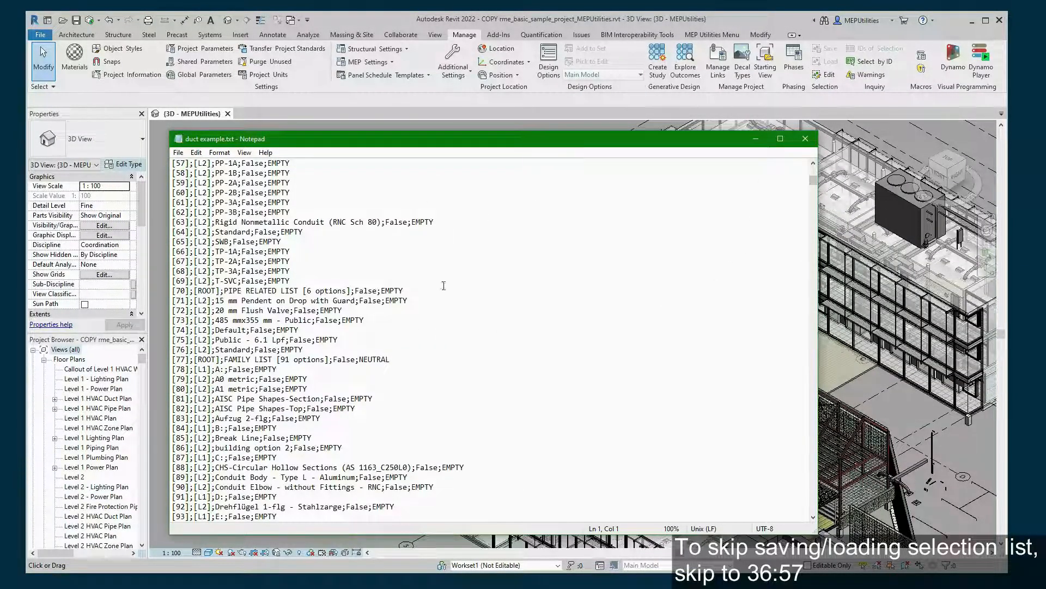
click(805, 140)
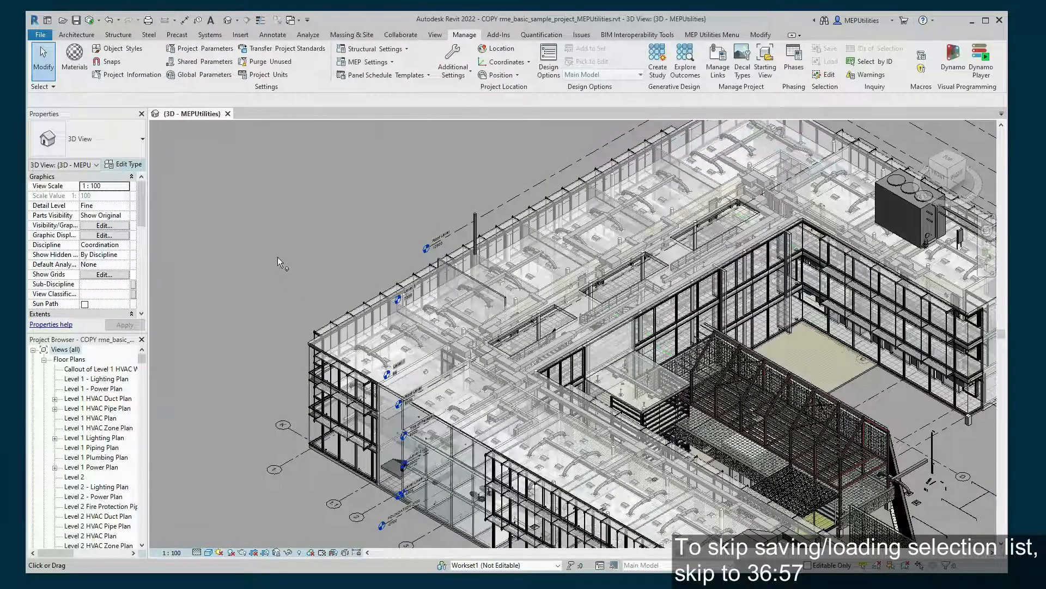
- Untick the loaded matches: 177 kW, 18 kW, 2.3 L, 450 x 200, 5.7 Square Meters of Coil and the last one
key(alt+Tab)
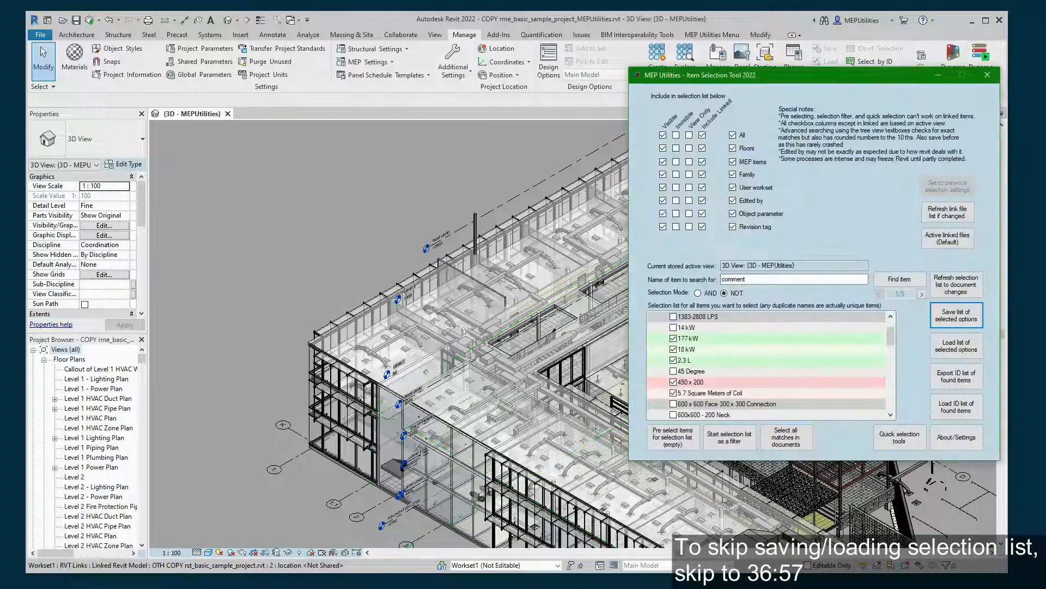
click(674, 338)
click(674, 349)
click(674, 360)
click(674, 382)
click(674, 393)
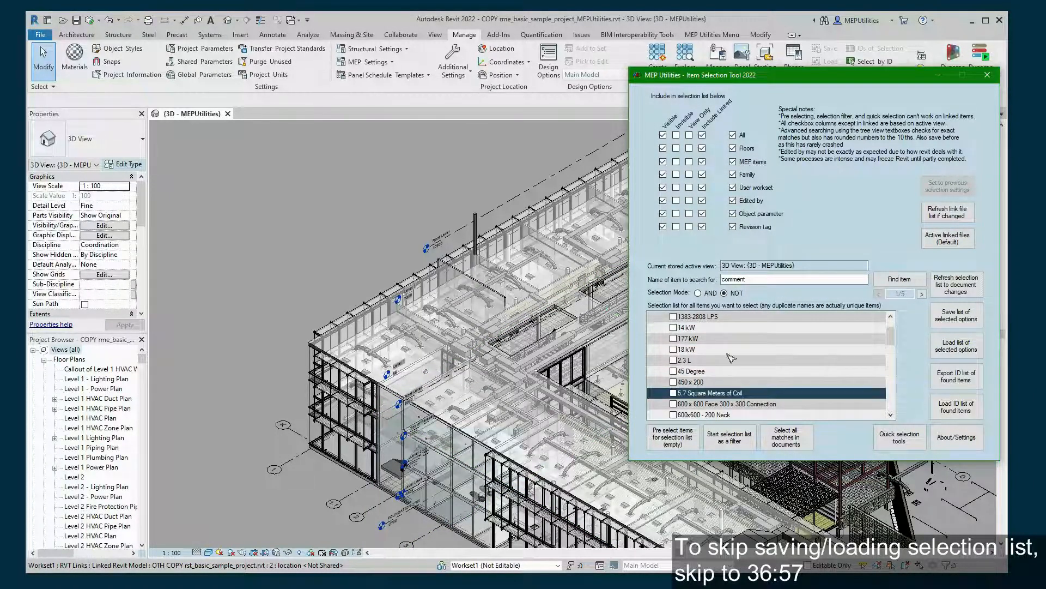
click(765, 320)
scroll(724, 357, down, 7)
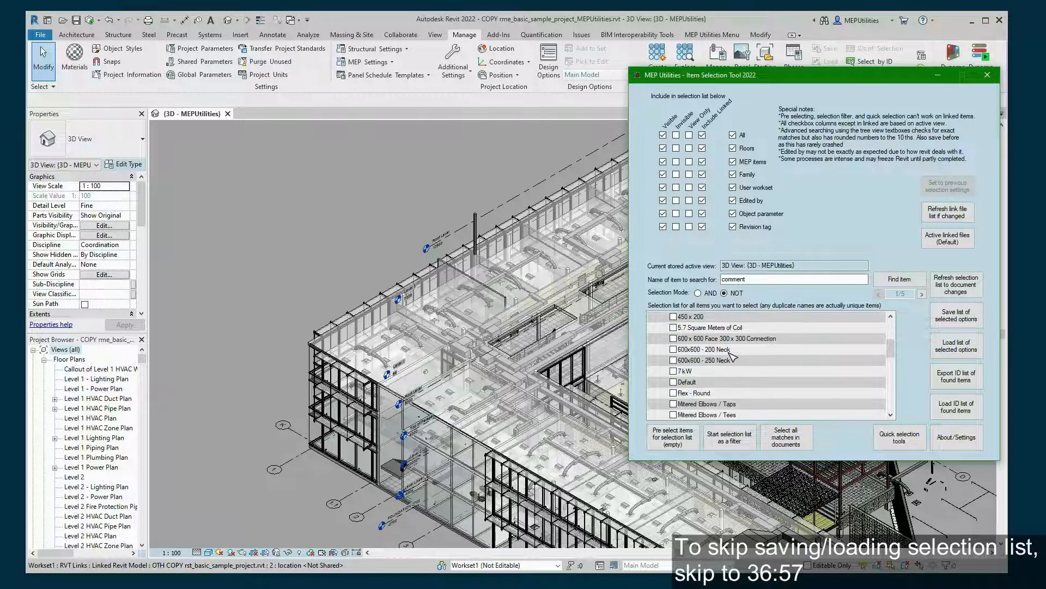
scroll(730, 354, up, 7)
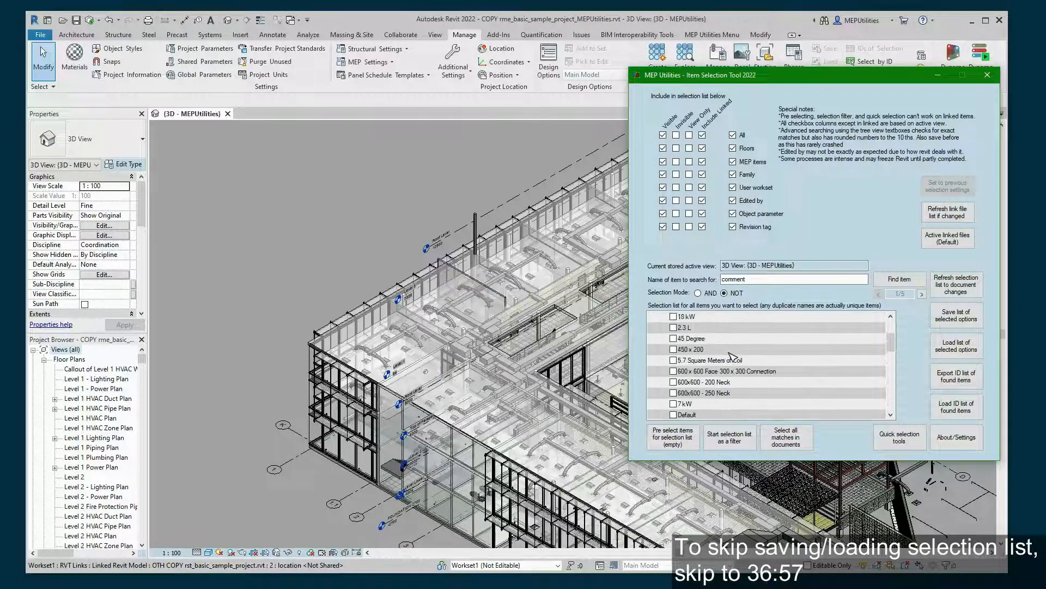
- Tick the Invisible column and exclude Revision tag, Edited by, User workset, Family and Floors
click(677, 135)
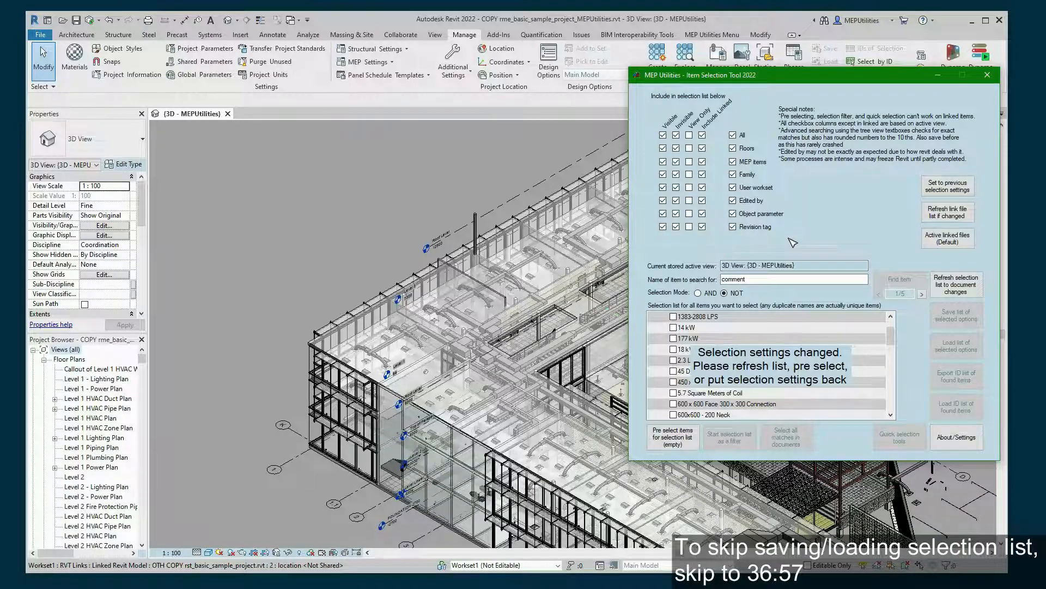
click(733, 227)
click(733, 201)
click(733, 187)
click(733, 175)
click(733, 148)
- Refresh the selection list and load 'duct example.txt' into the Duct Related List
click(961, 289)
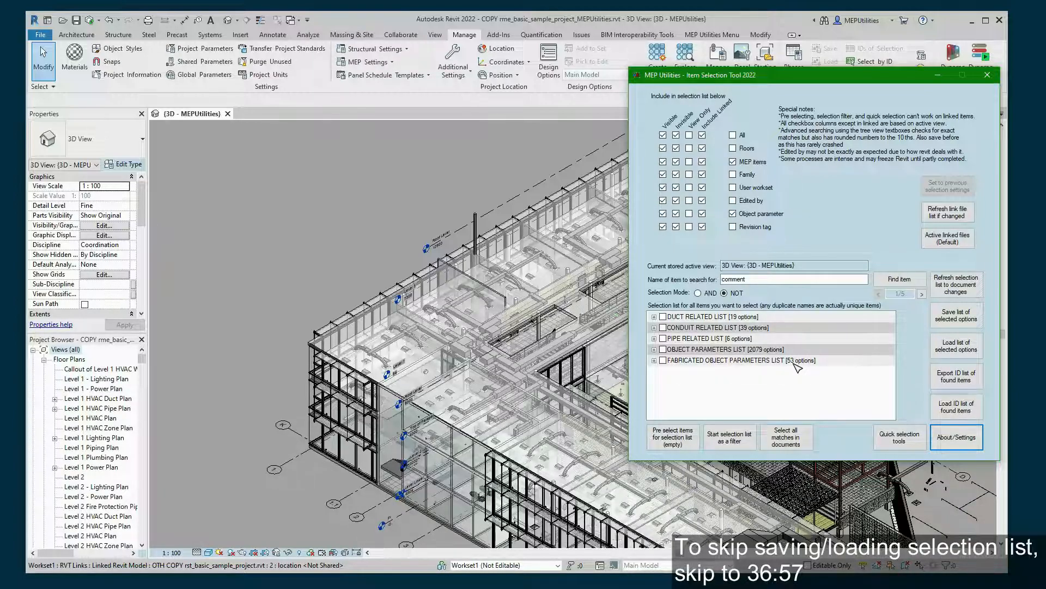
click(654, 317)
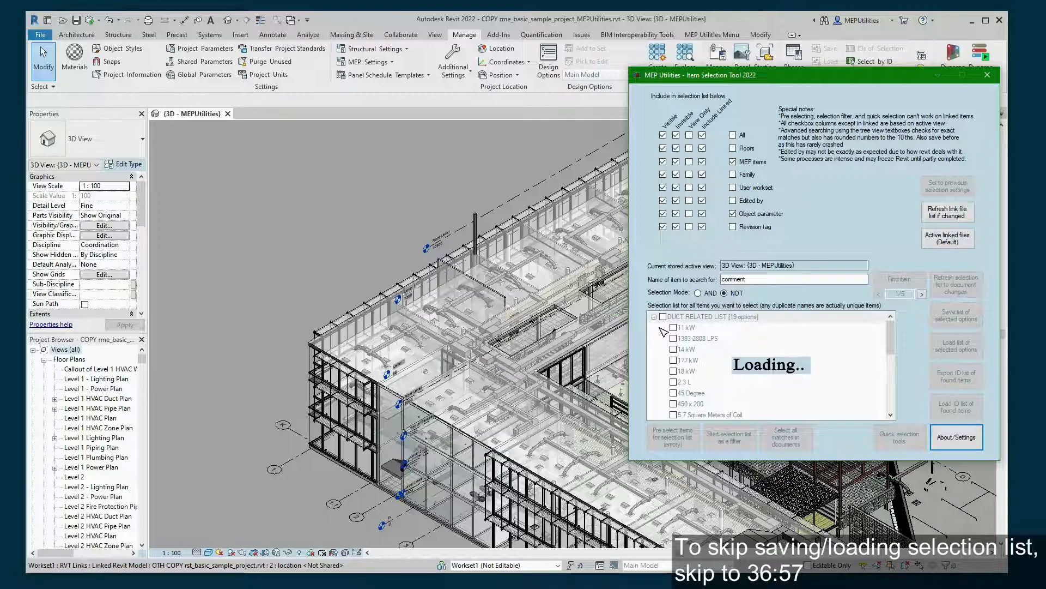
click(783, 354)
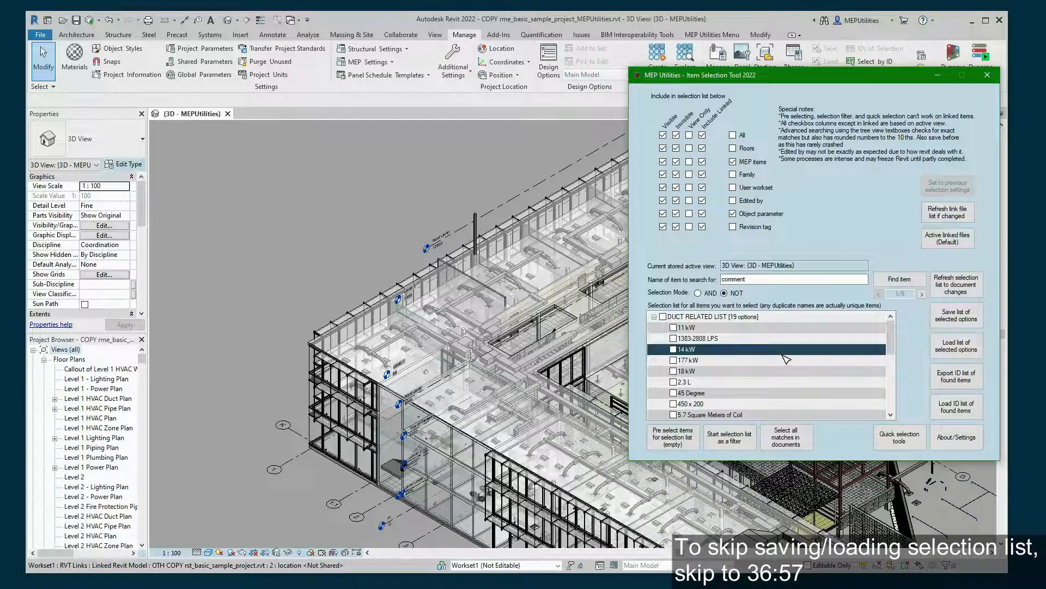
click(953, 348)
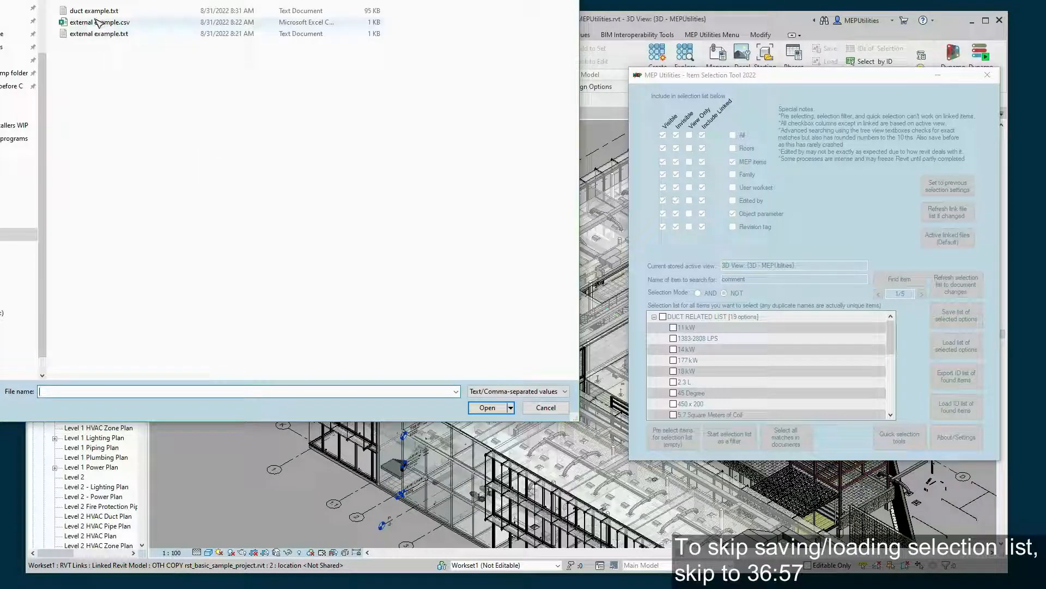
click(94, 11)
click(491, 407)
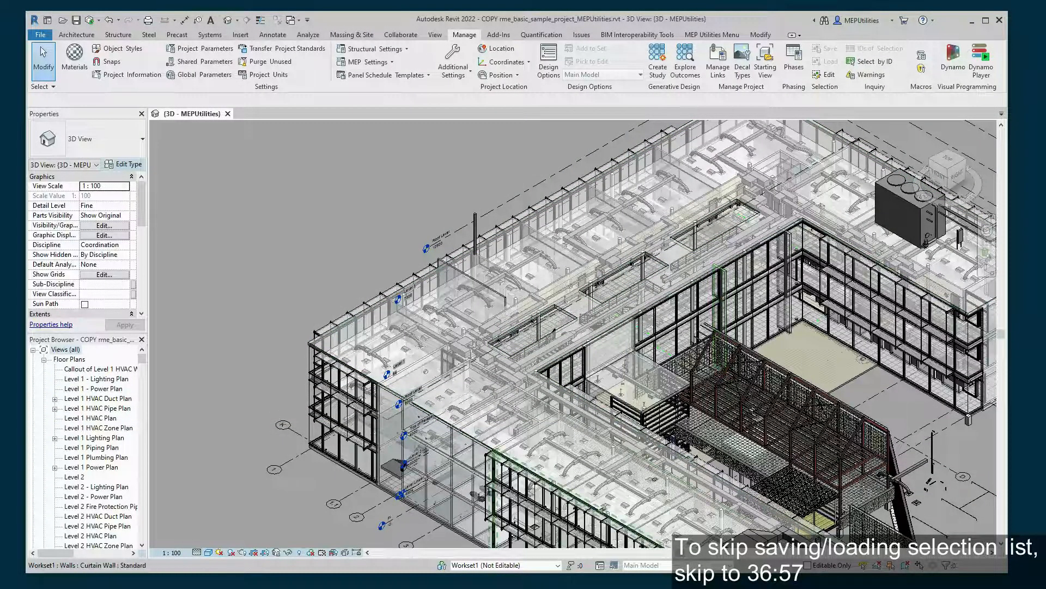
scroll(805, 385, down, 1)
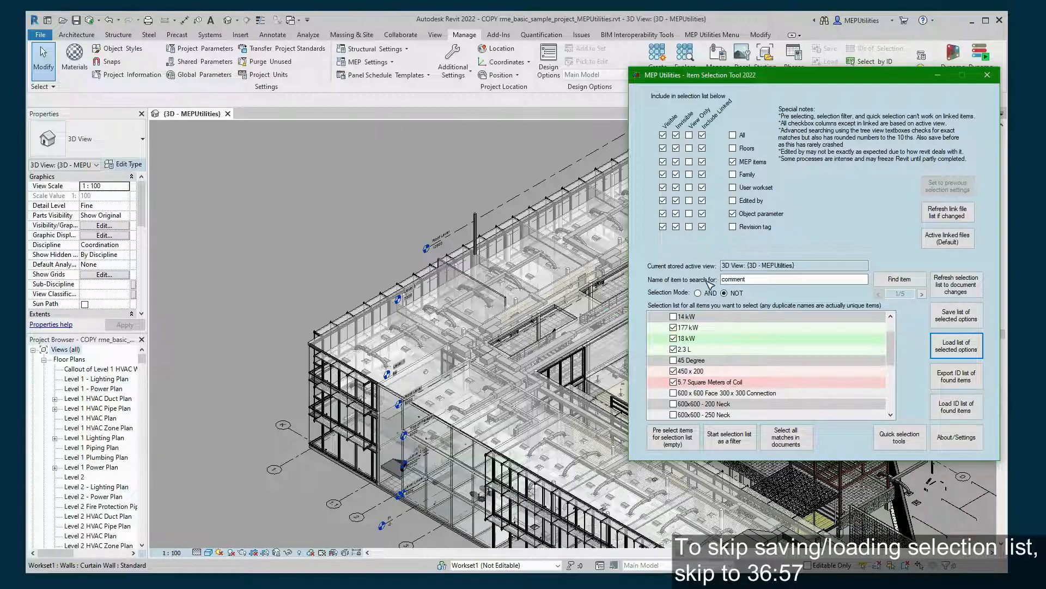
- Switch to AND mode and untick the 177 kW, 18 kW, 2.3 L, 450 x 200 and 5.7 m² coil matches
click(698, 293)
click(673, 327)
click(673, 338)
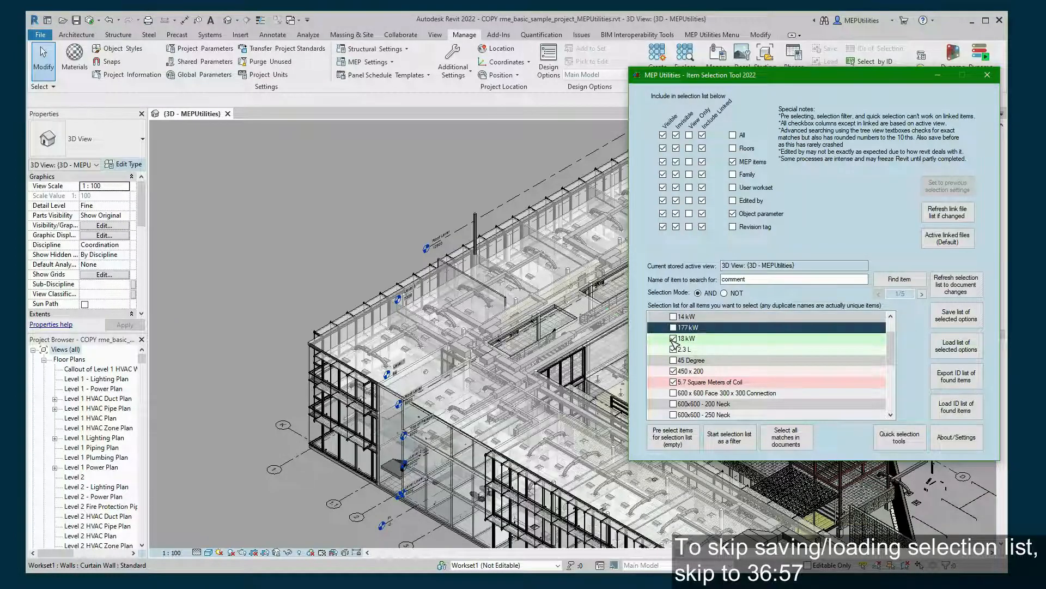
click(673, 349)
click(674, 371)
click(673, 382)
- Check every Duct Related List item, then clear them all again
scroll(709, 382, up, 1)
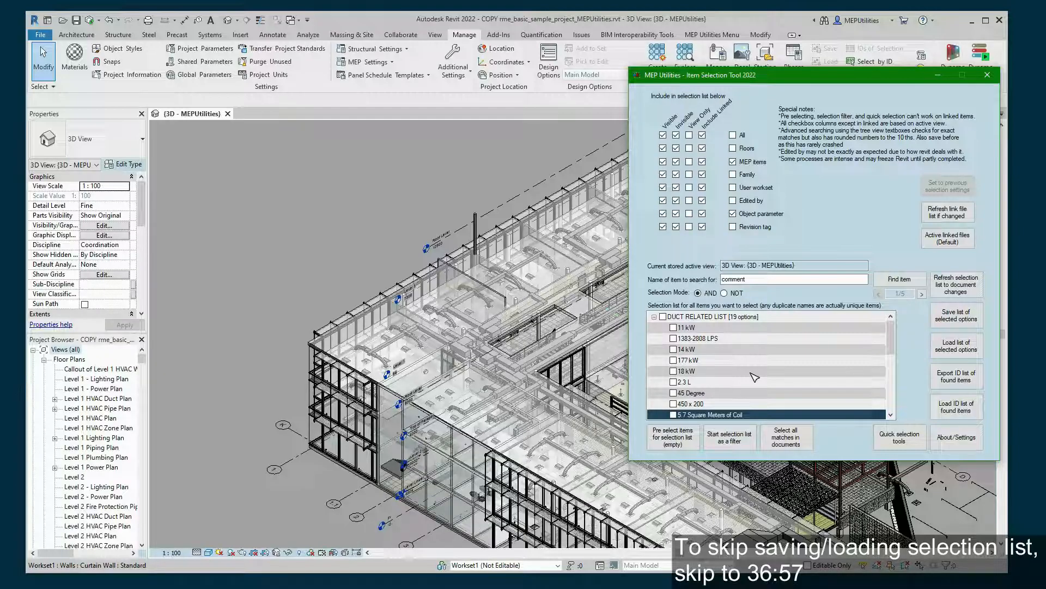
scroll(754, 376, down, 1)
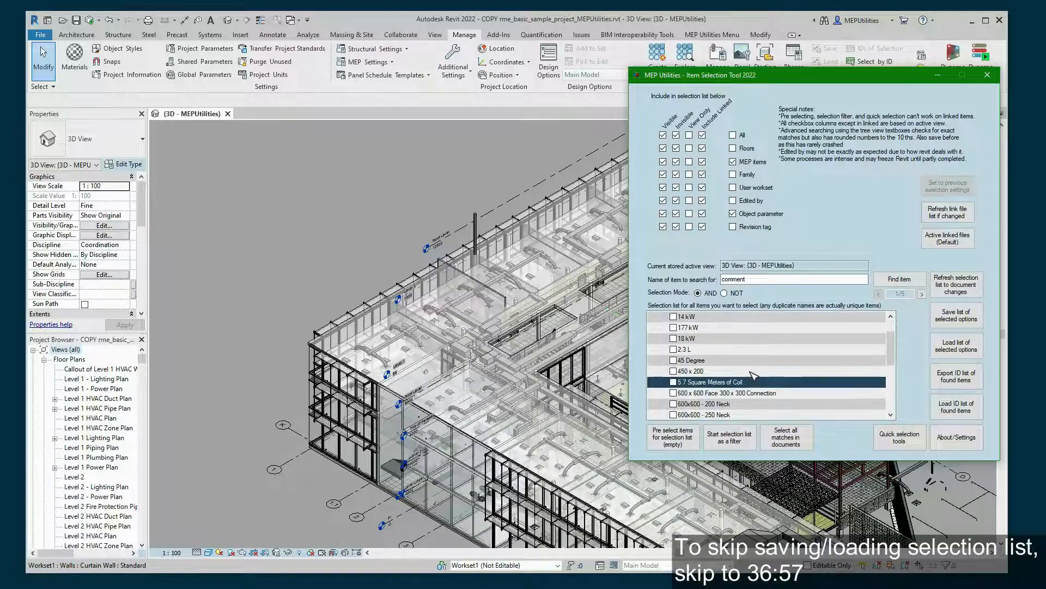
scroll(777, 362, down, 1)
scroll(777, 362, up, 2)
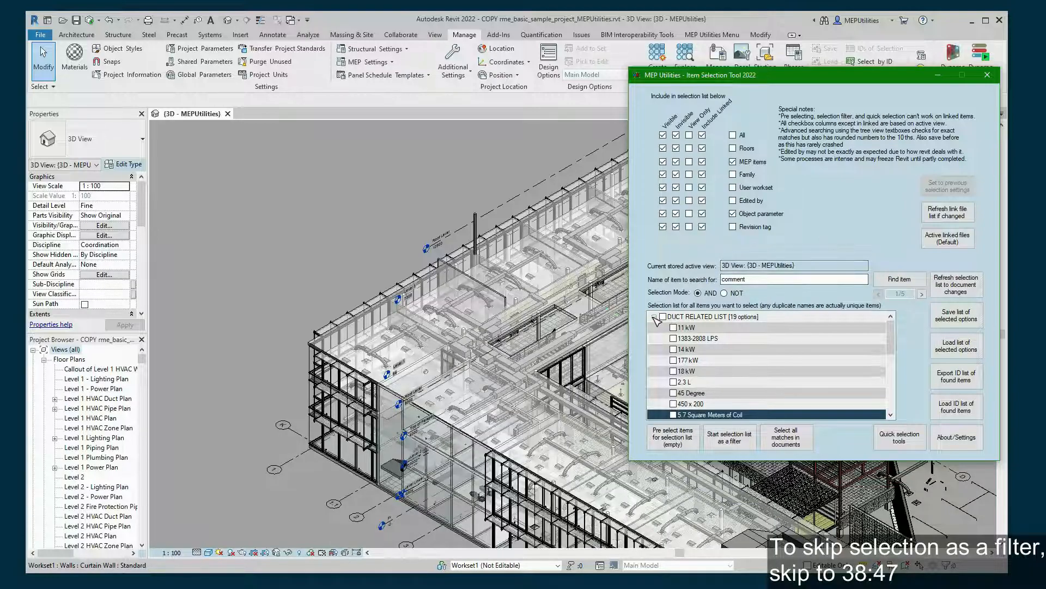
scroll(726, 346, down, 5)
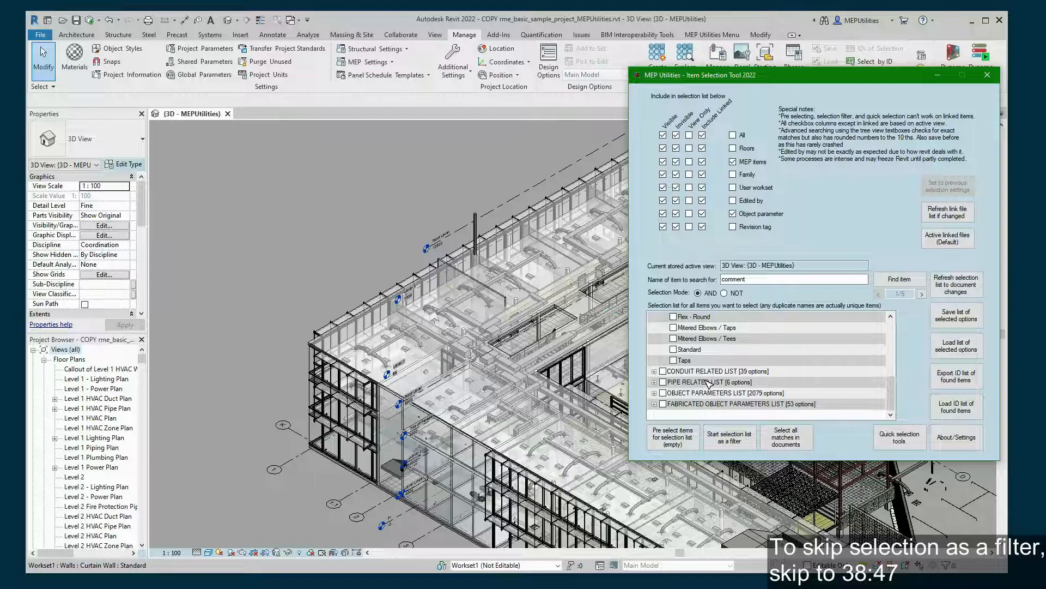
scroll(733, 376, up, 5)
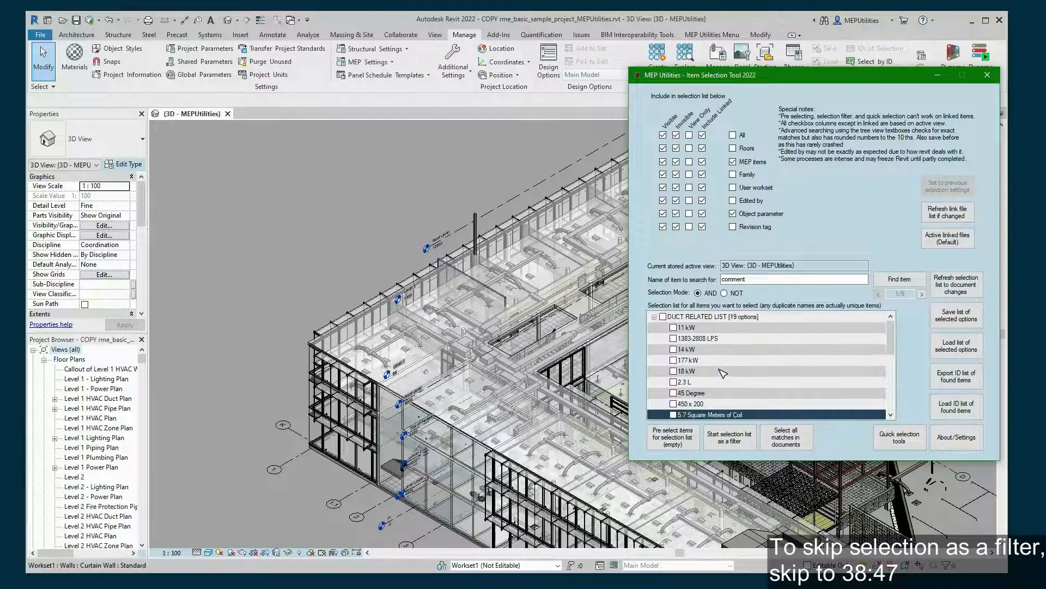
click(664, 317)
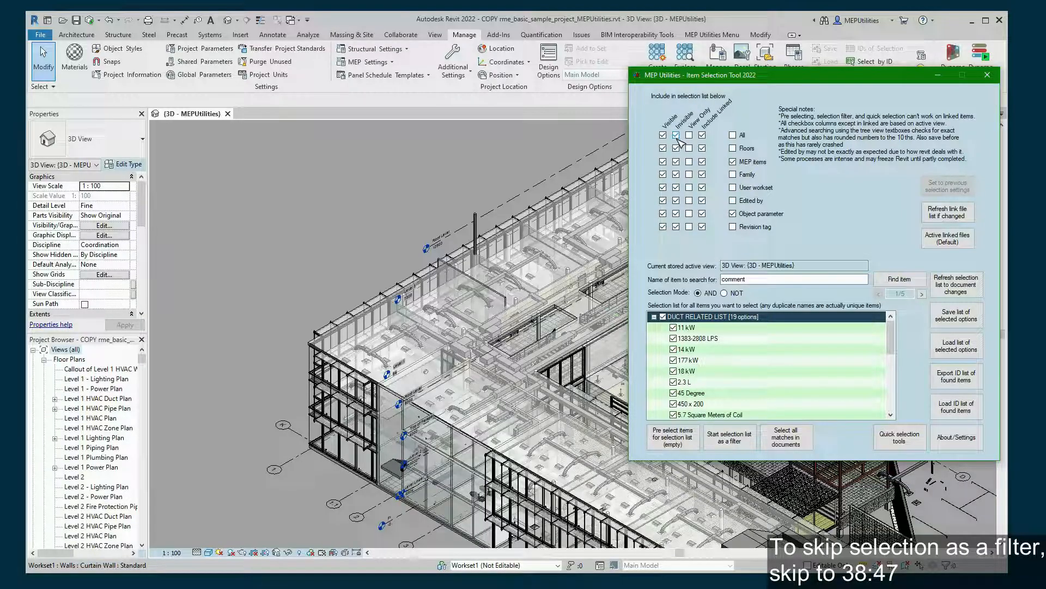
click(663, 317)
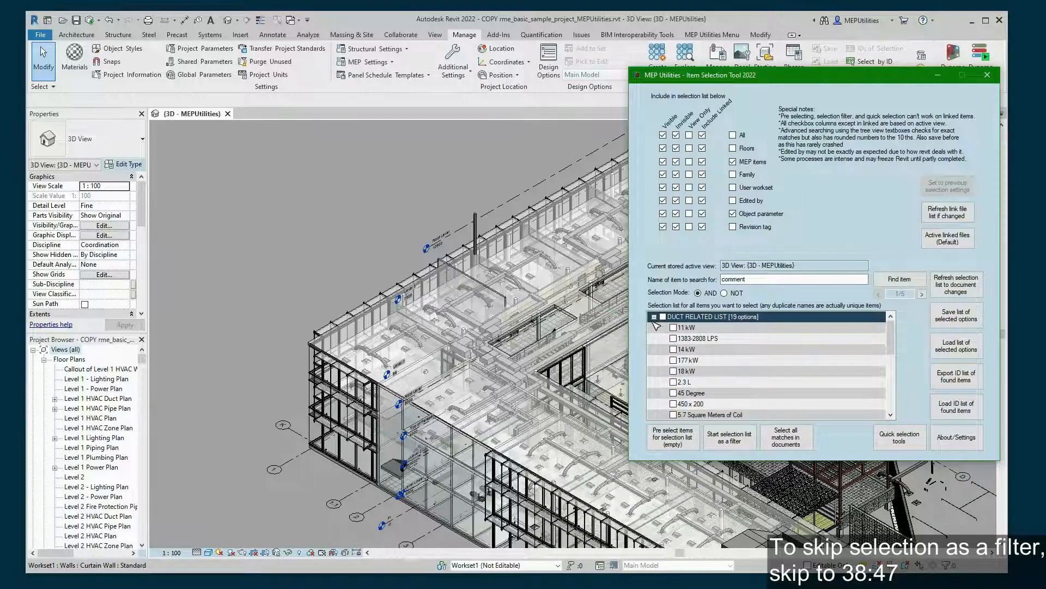
scroll(701, 341, down, 5)
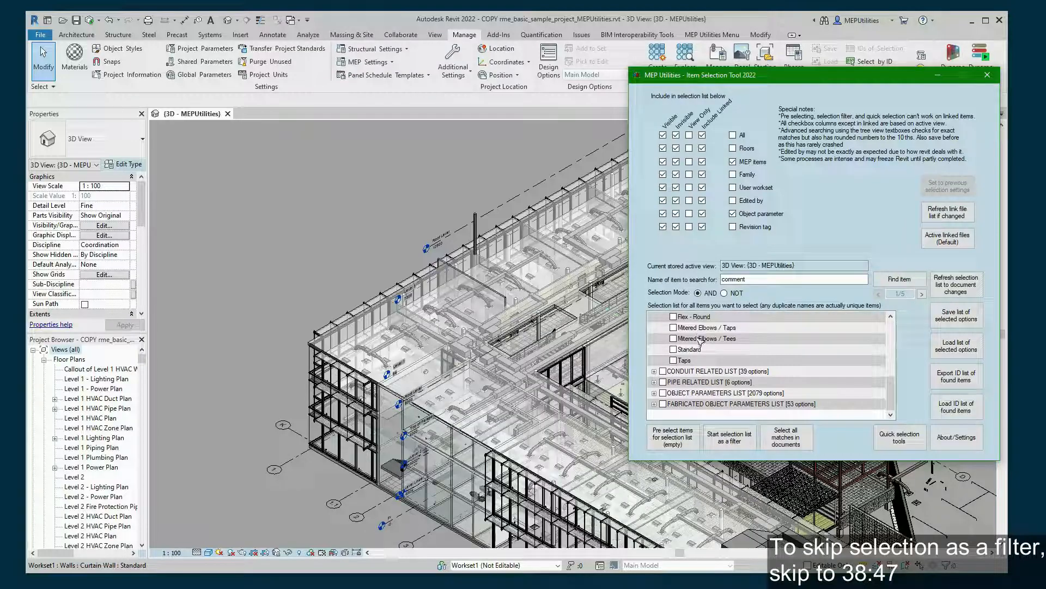
- Under Object Parameters A:, enter 0.1 L/S for Additional Flow and tick it as the criterion
click(654, 393)
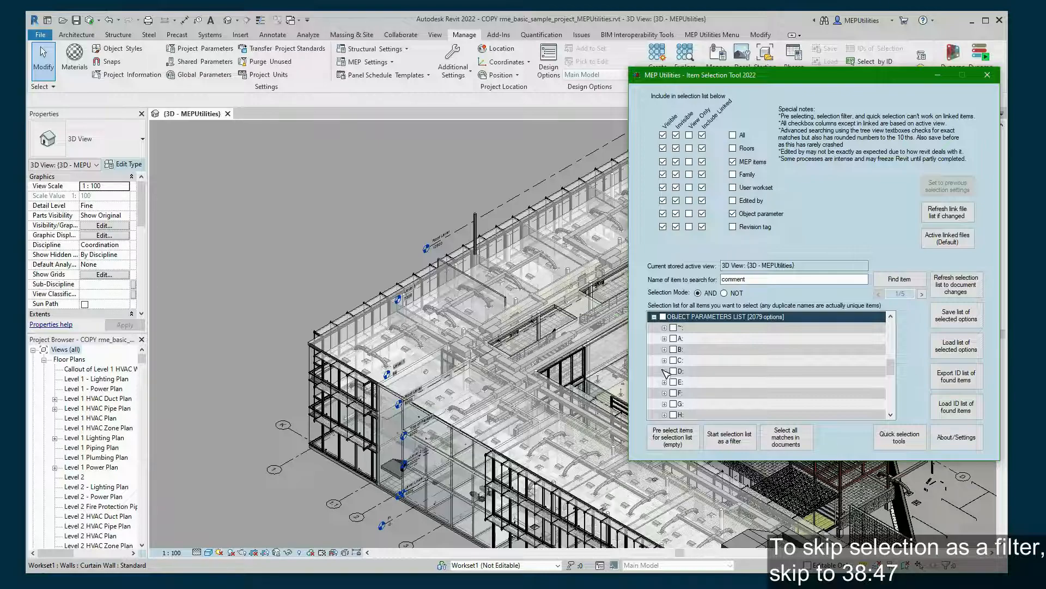
click(664, 338)
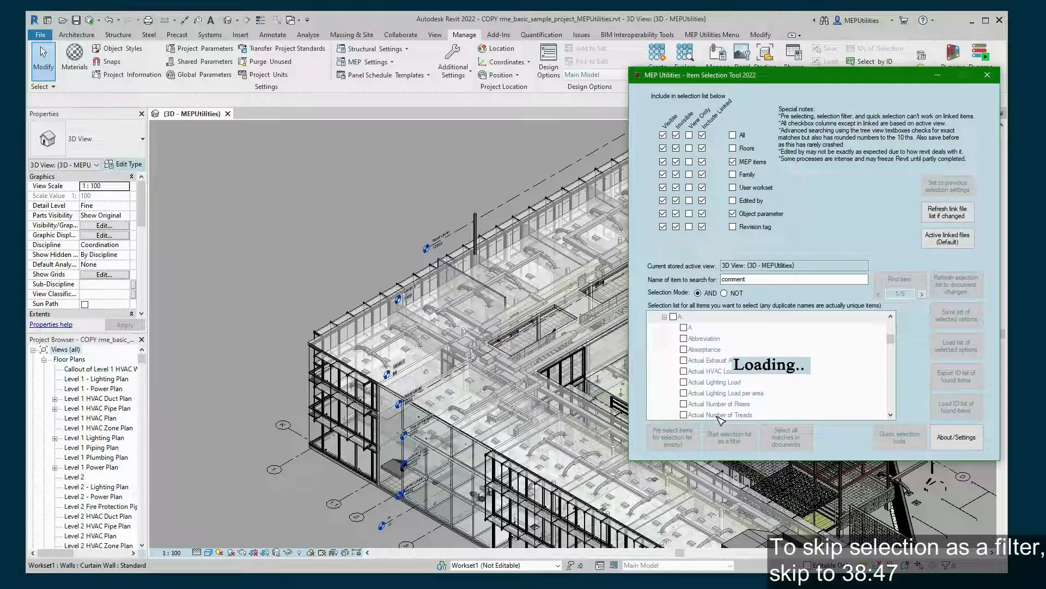
scroll(722, 357, down, 5)
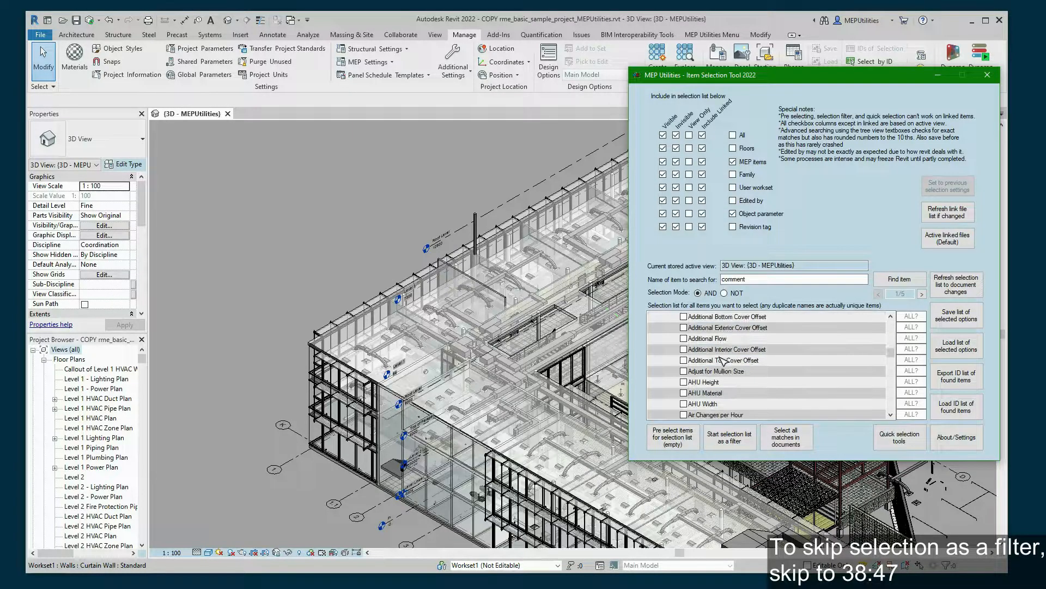
scroll(722, 360, up, 1)
click(728, 370)
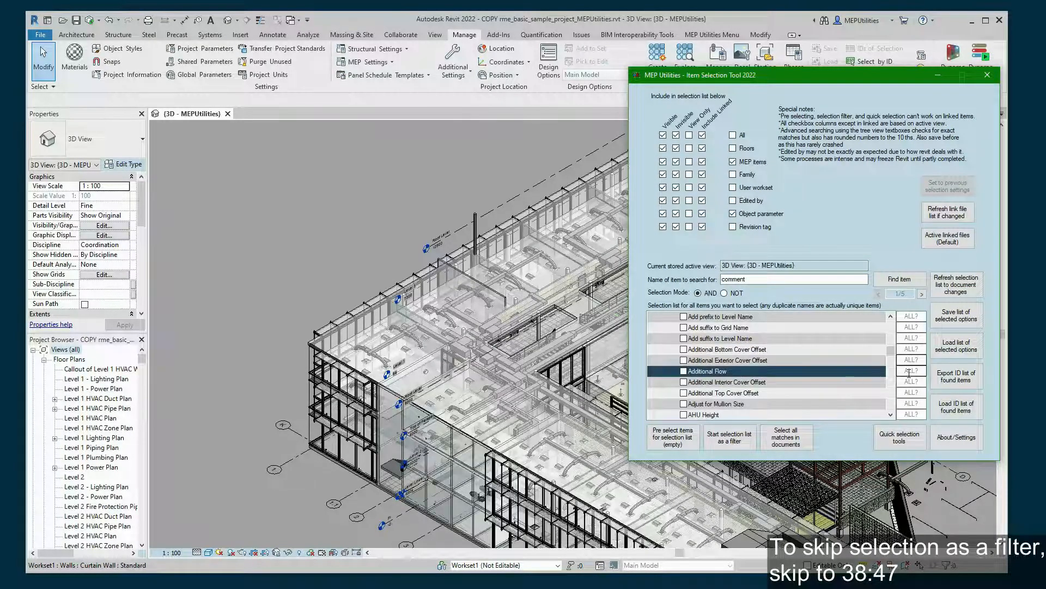
click(909, 371)
text(0.1 L/S)
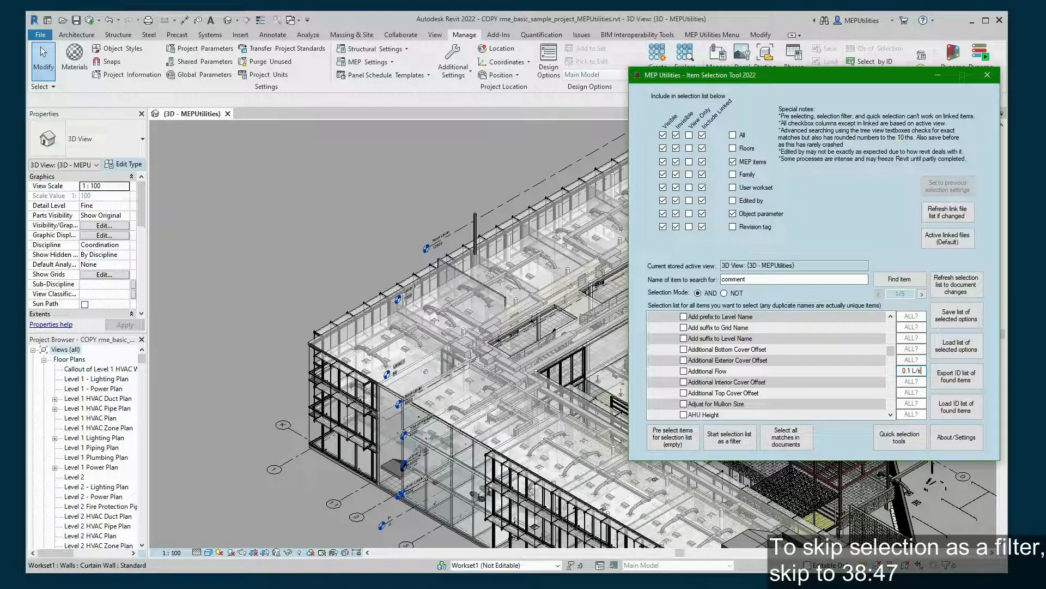
click(683, 372)
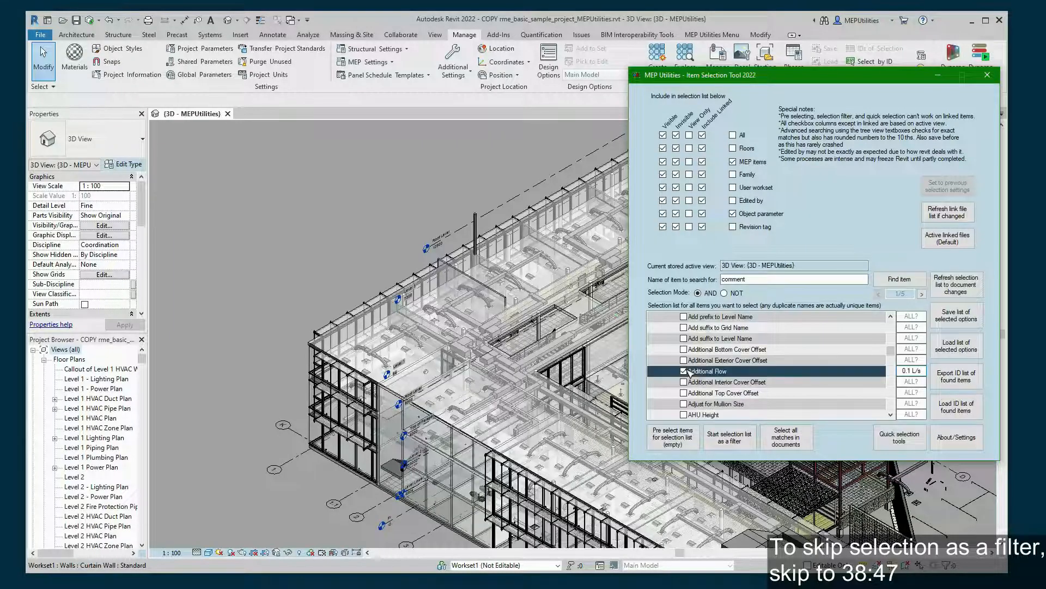
click(806, 349)
click(785, 371)
drag(709, 75, 870, 38)
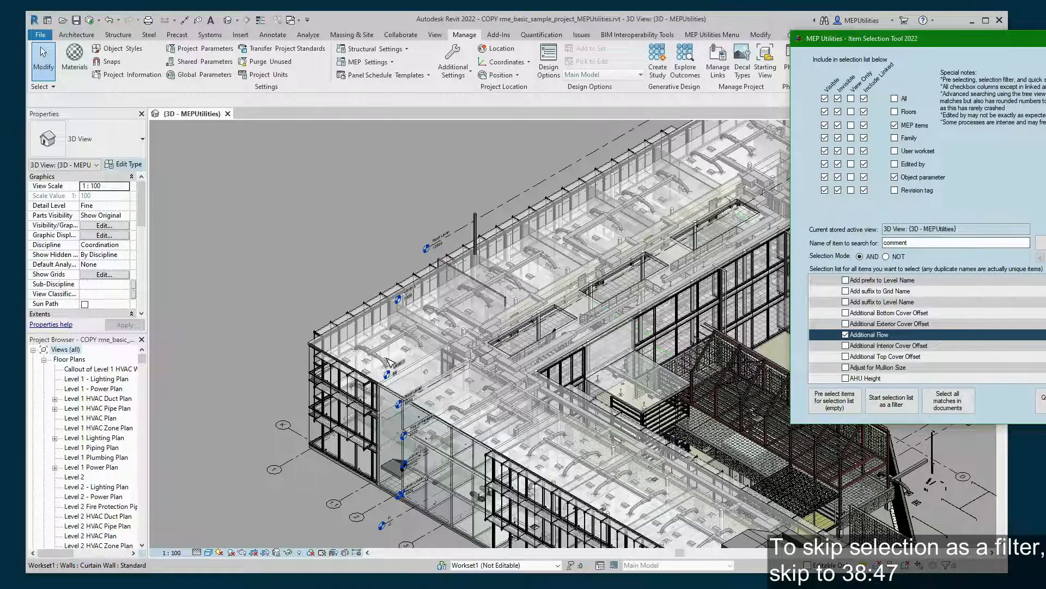
- Filter a box selection of the model down to the three Additional Flow ducts, then clear it
click(891, 406)
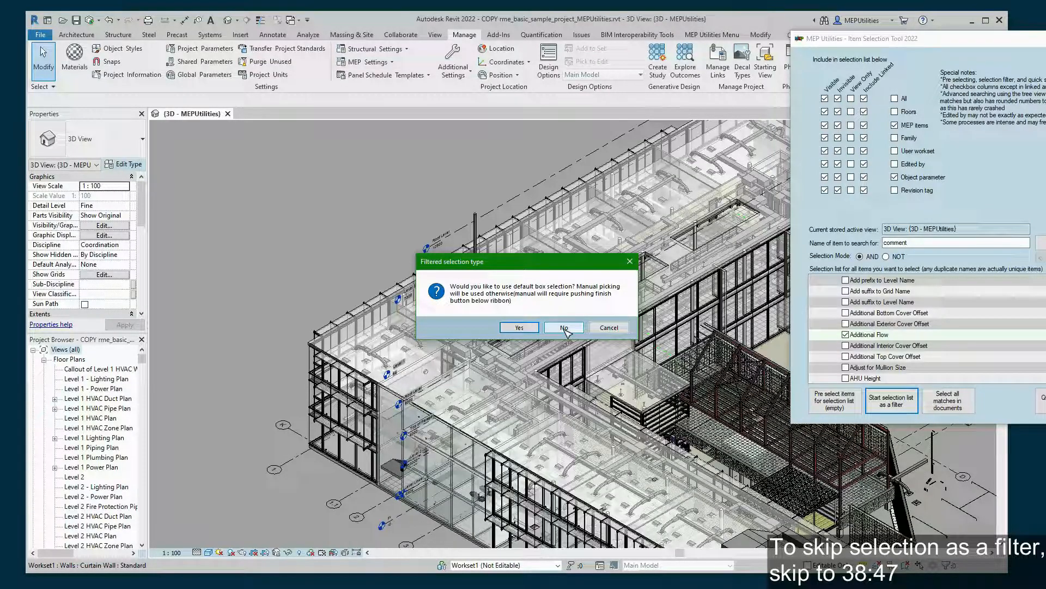
click(520, 328)
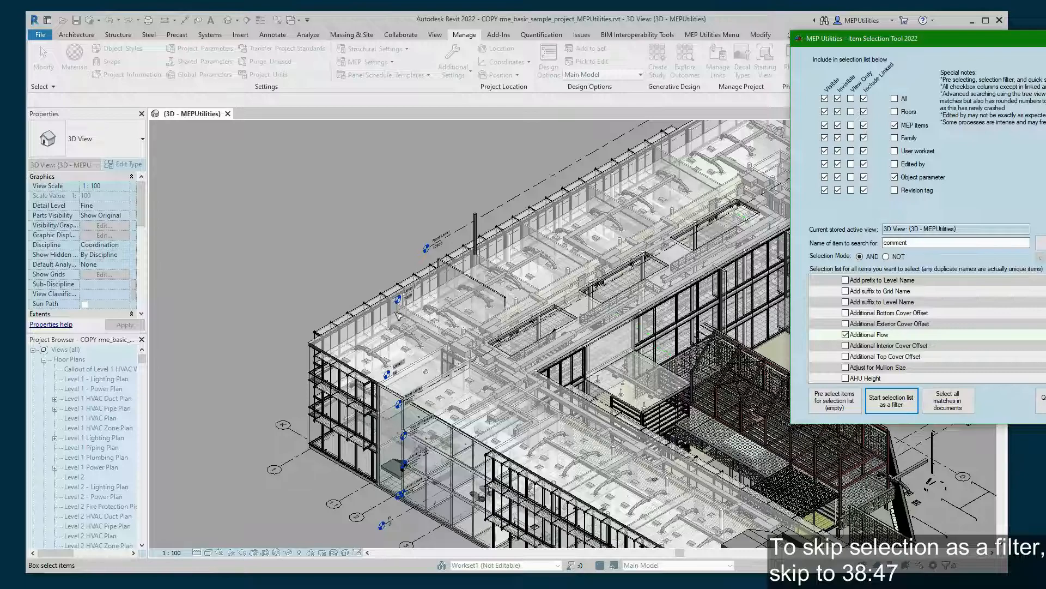
drag(259, 194, 692, 494)
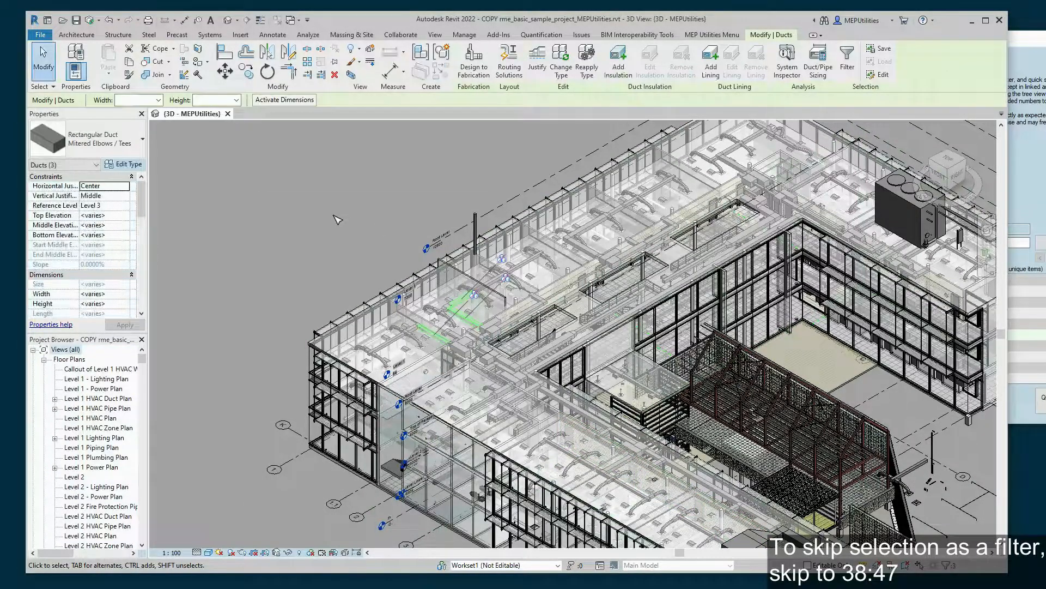
key(Escape)
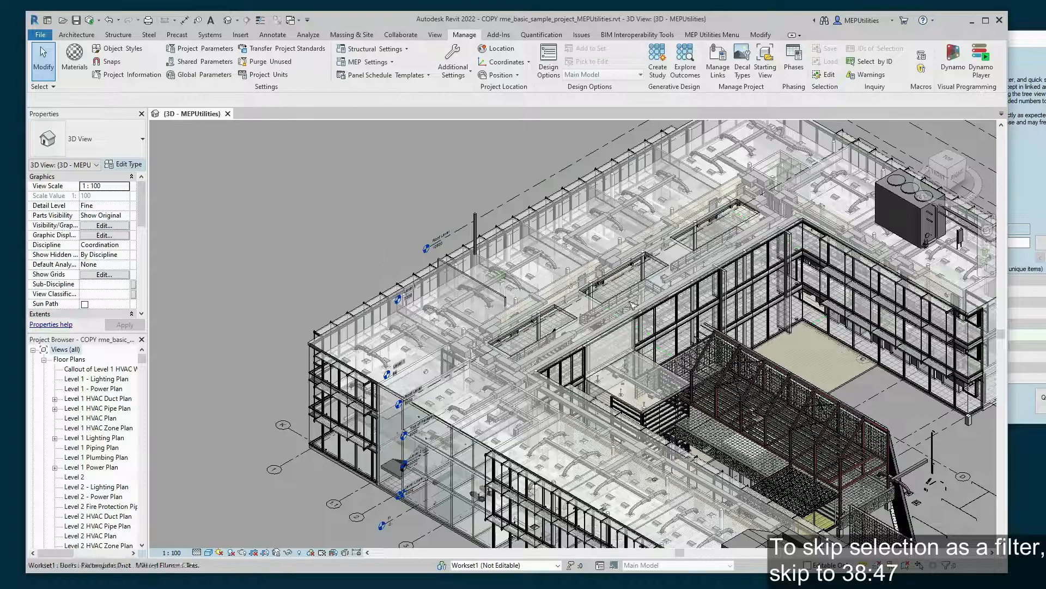
click(1020, 403)
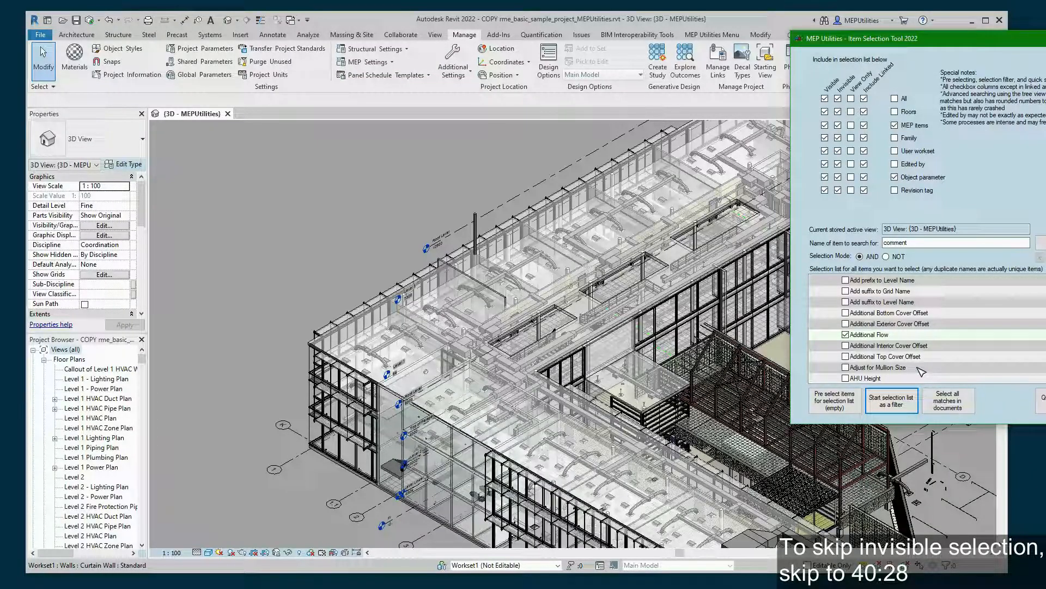
- Uncheck the Visible and Include Linked columns so only invisible, non-linked elements are listed
scroll(880, 369, up, 6)
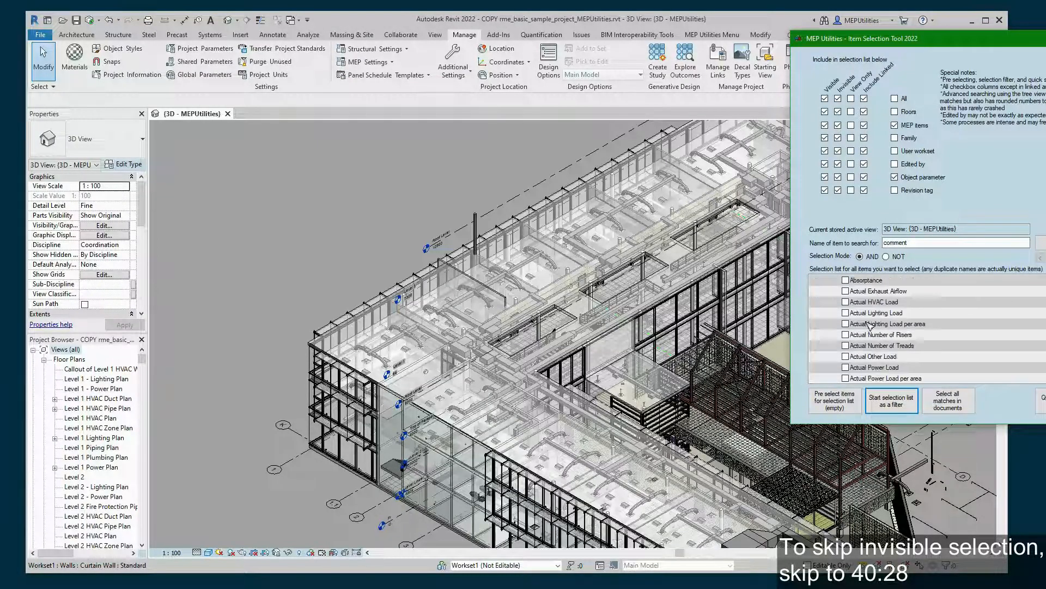
click(826, 99)
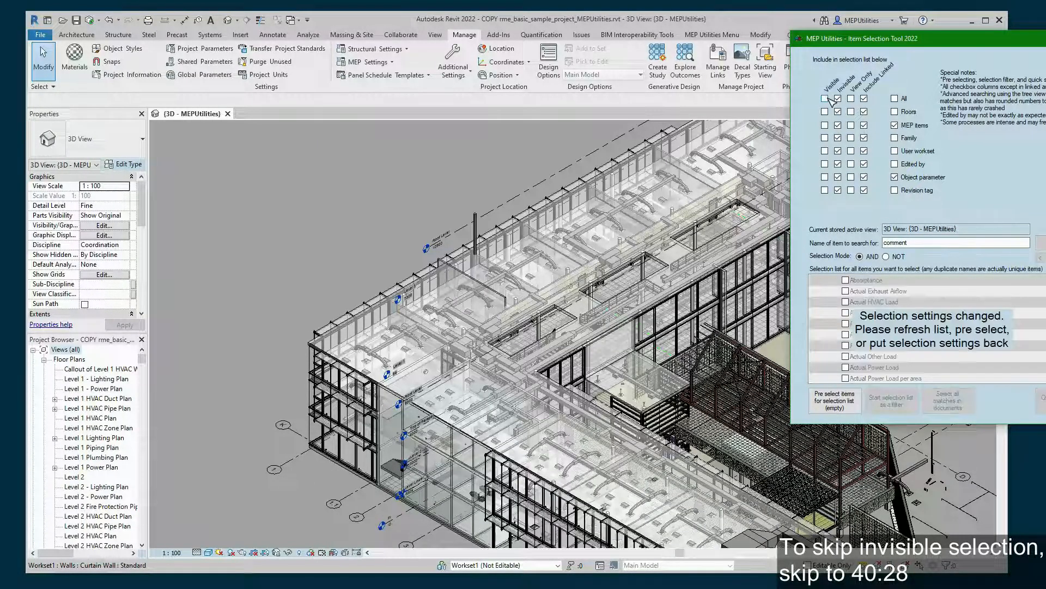
click(865, 99)
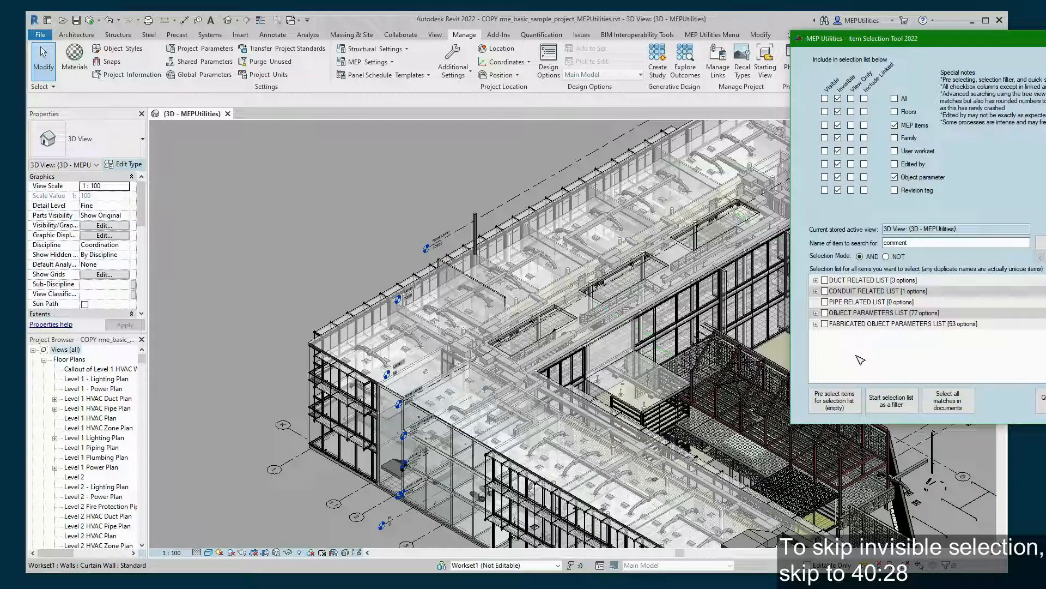
- Tick 450 x 200, Mitered Elbows / Taps and Standard in the Duct Related List and select all matches
click(816, 280)
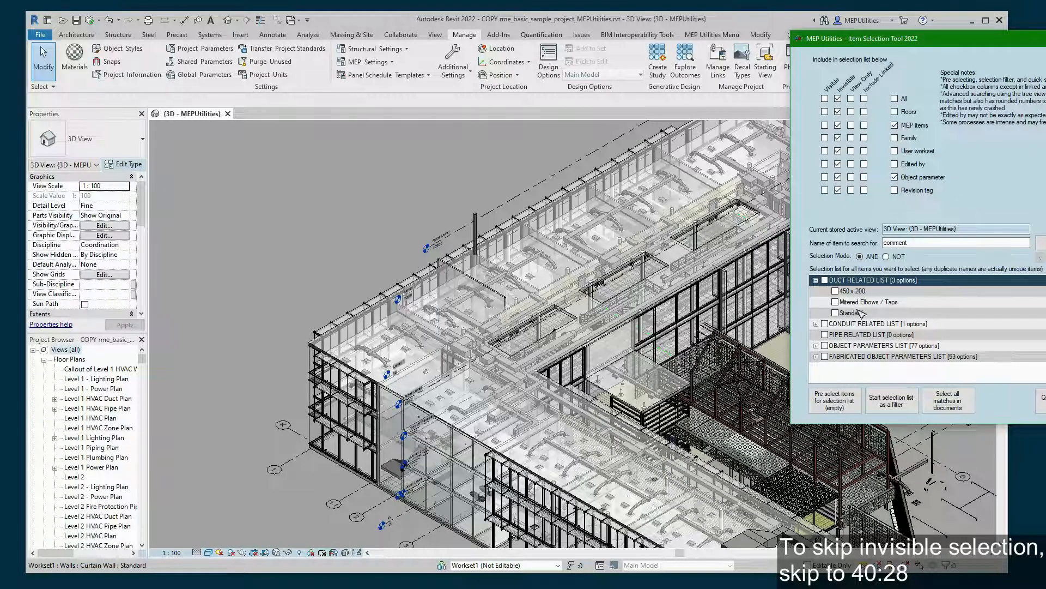
click(835, 291)
click(835, 302)
click(835, 313)
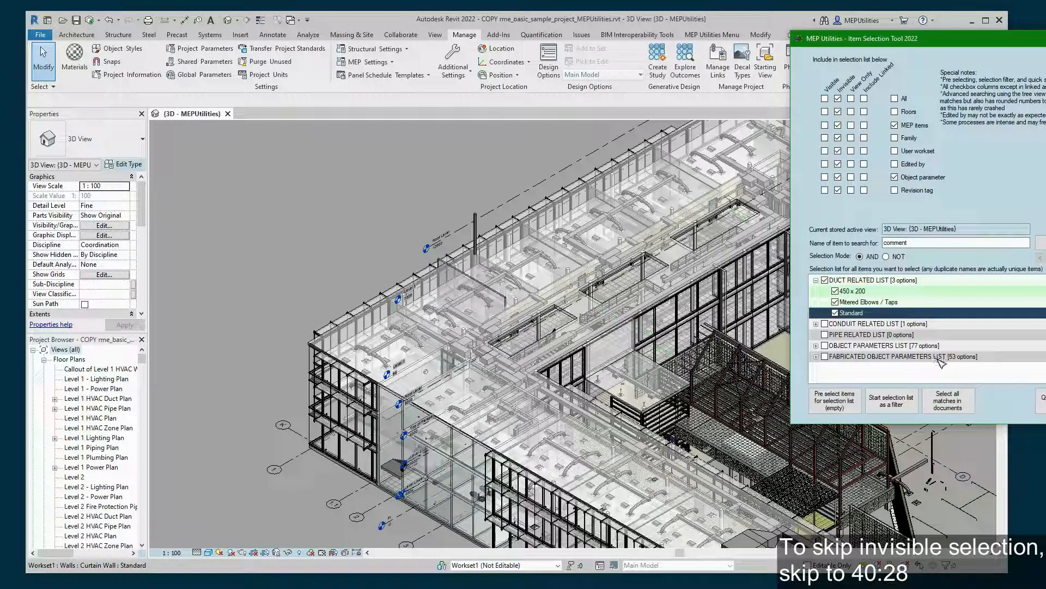
click(959, 404)
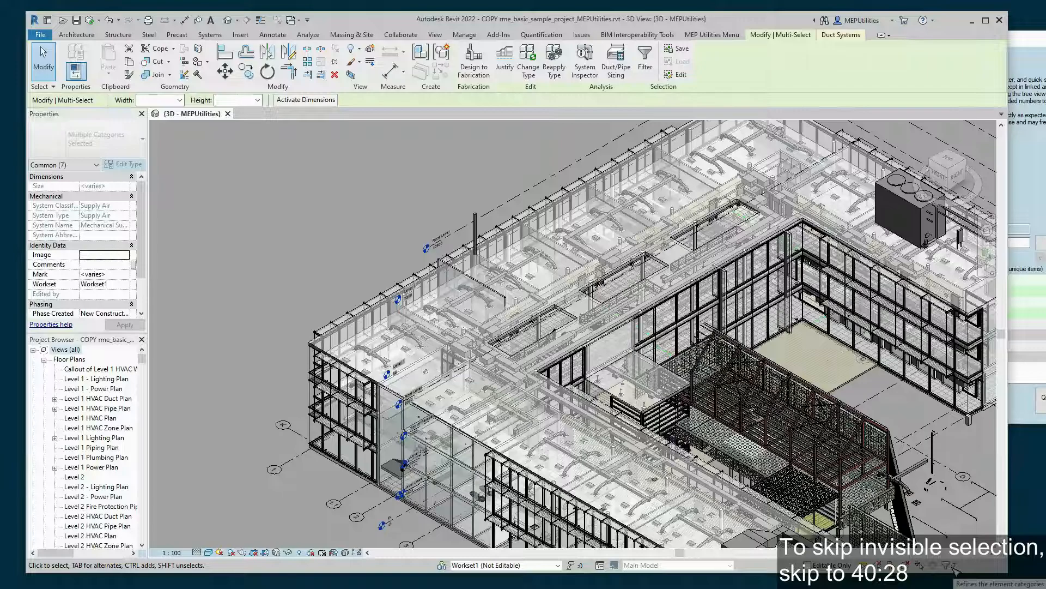
scroll(470, 472, up, 5)
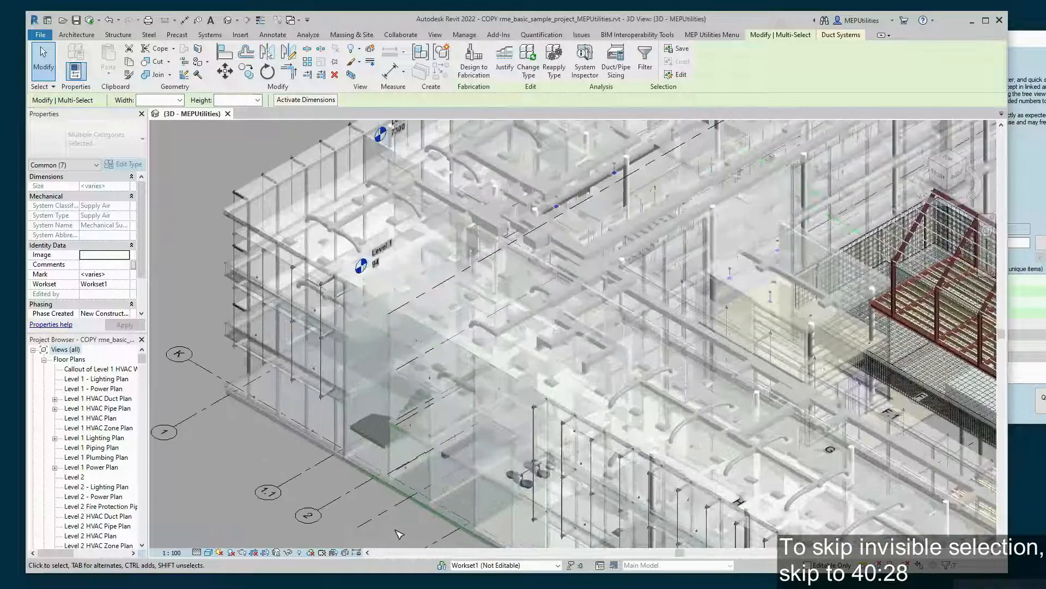
scroll(484, 395, up, 6)
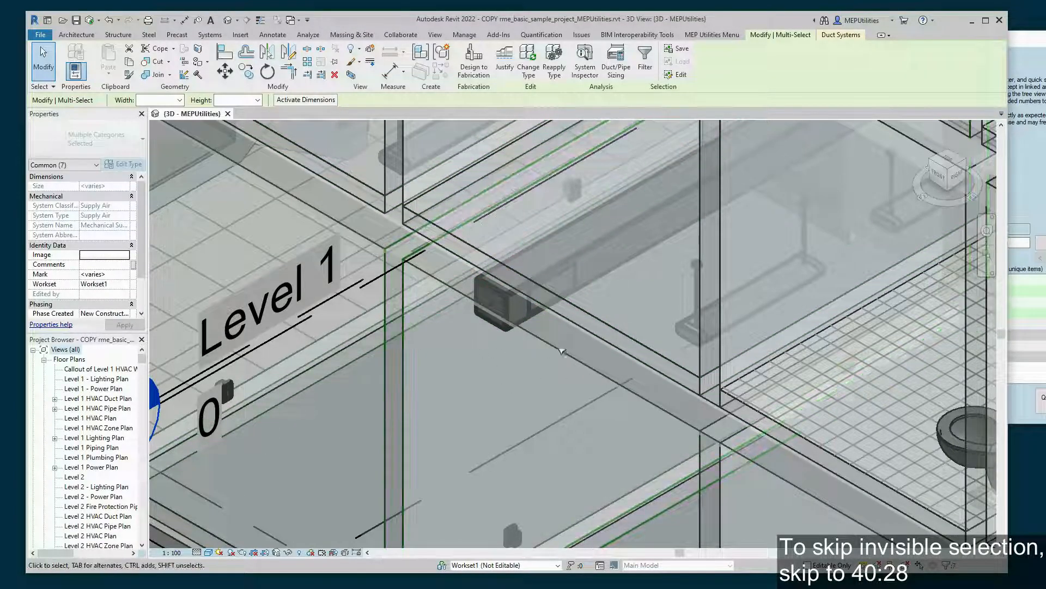
- Reveal hidden elements, reselect the seven duct elements, then turn reveal off and clear the selection
click(1026, 186)
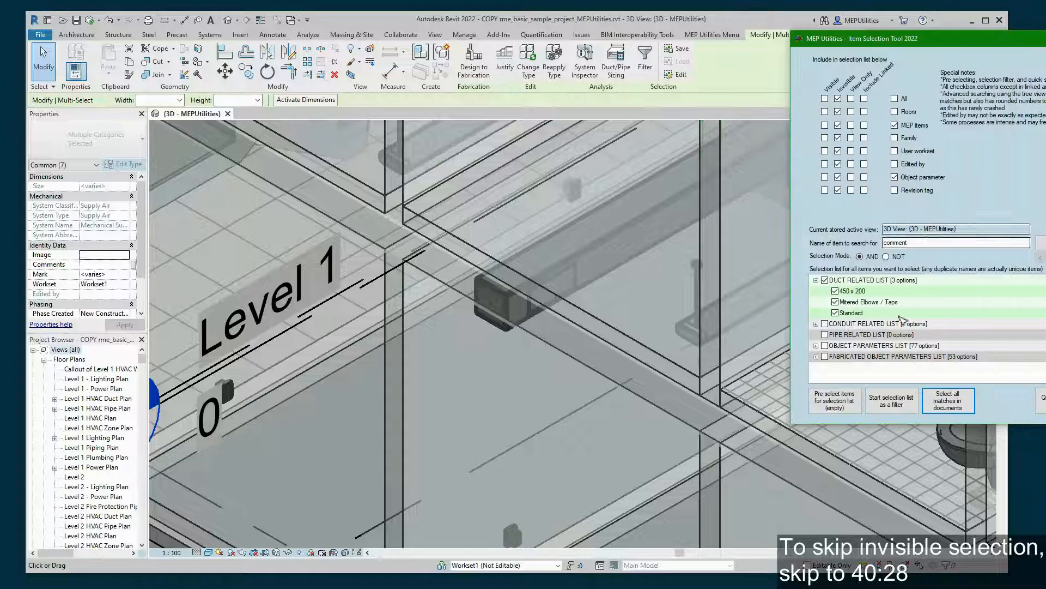
click(741, 110)
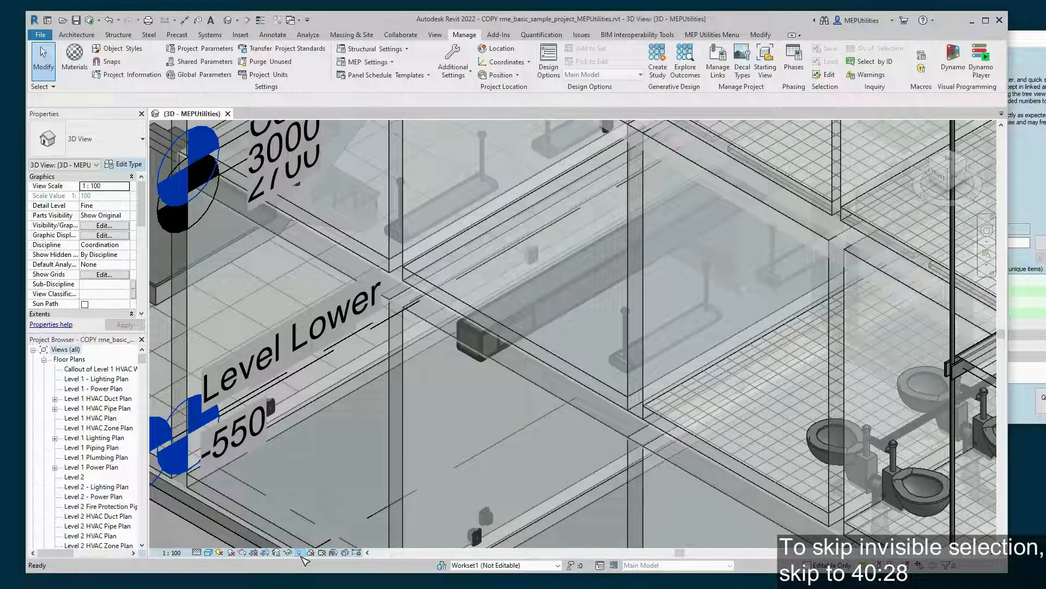
click(300, 553)
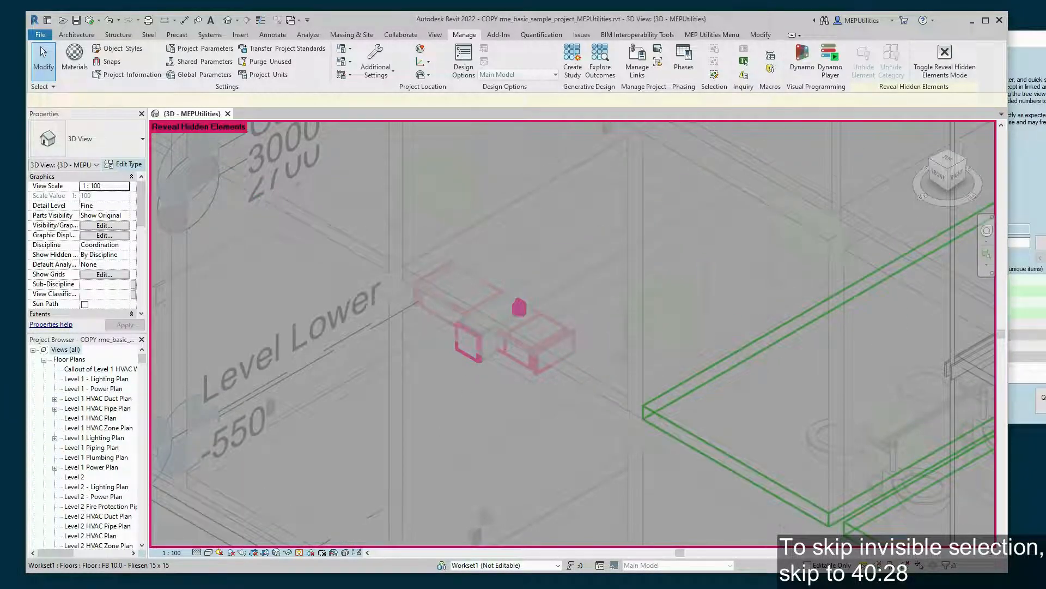
click(1030, 381)
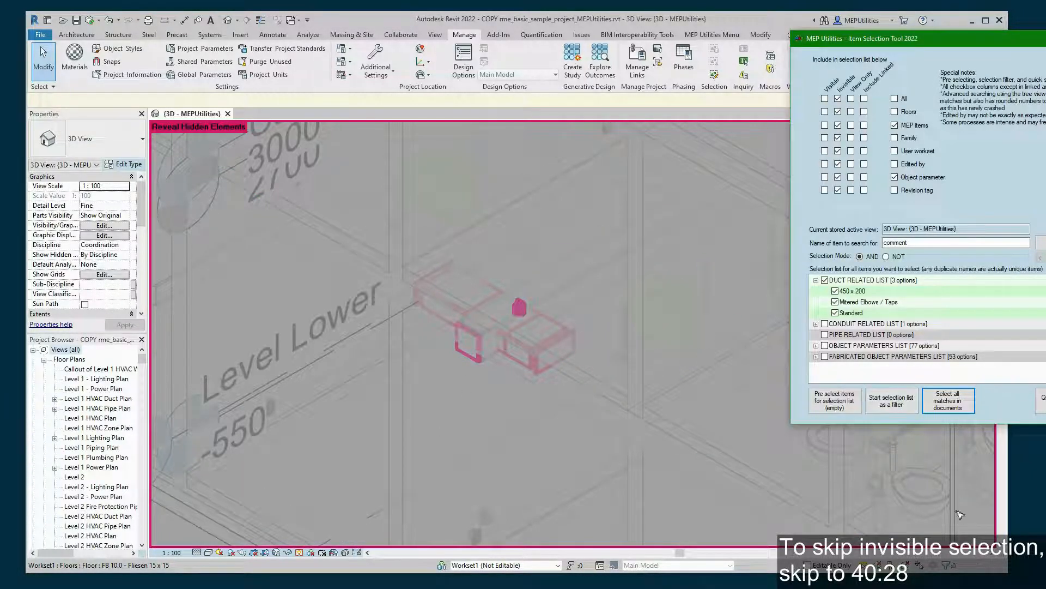
click(558, 451)
right_click(562, 455)
click(605, 498)
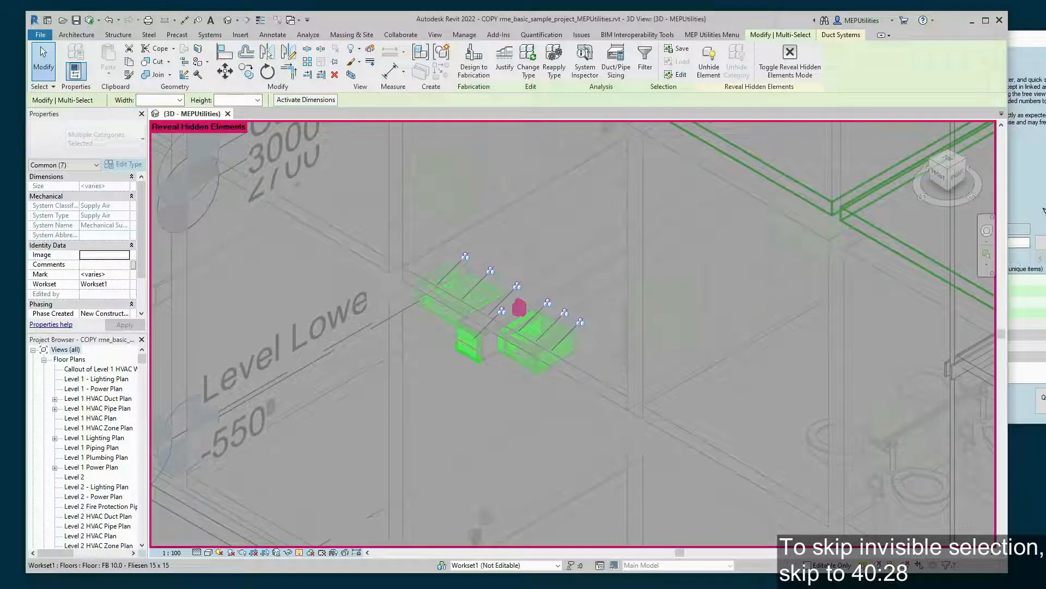
click(1028, 163)
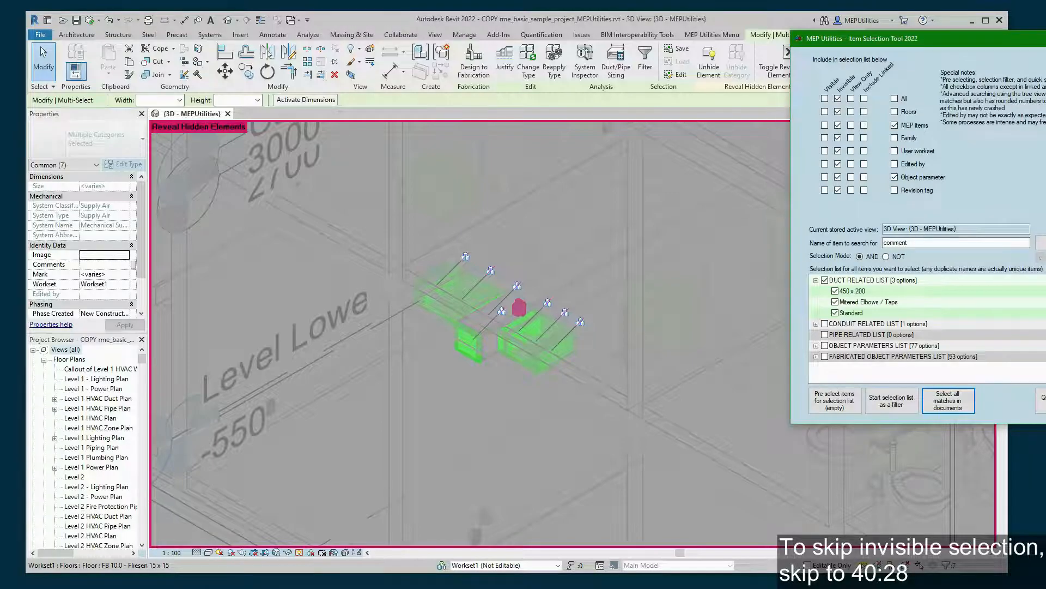
click(299, 552)
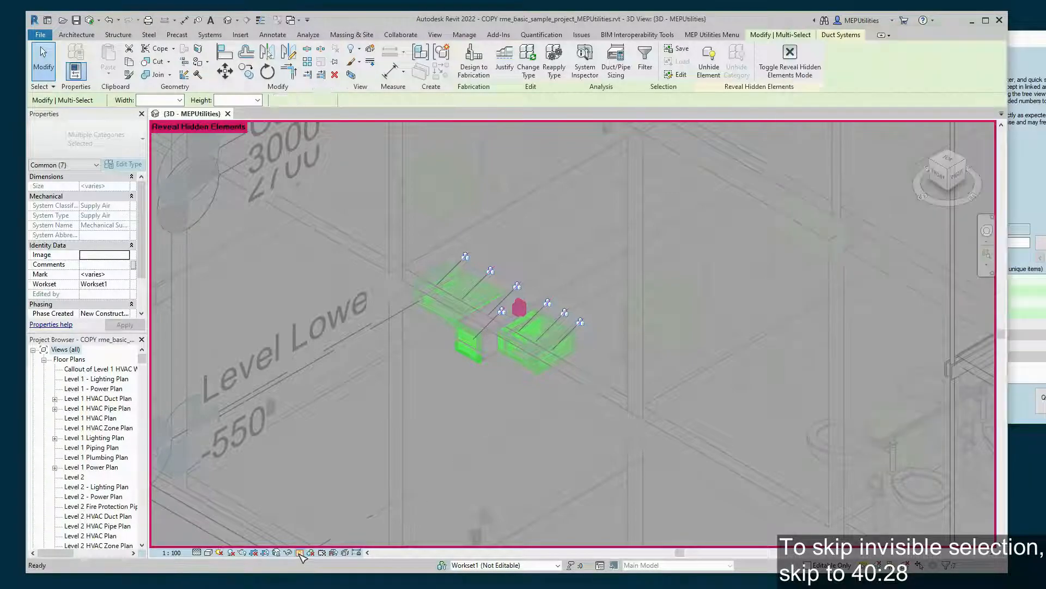
key(Escape)
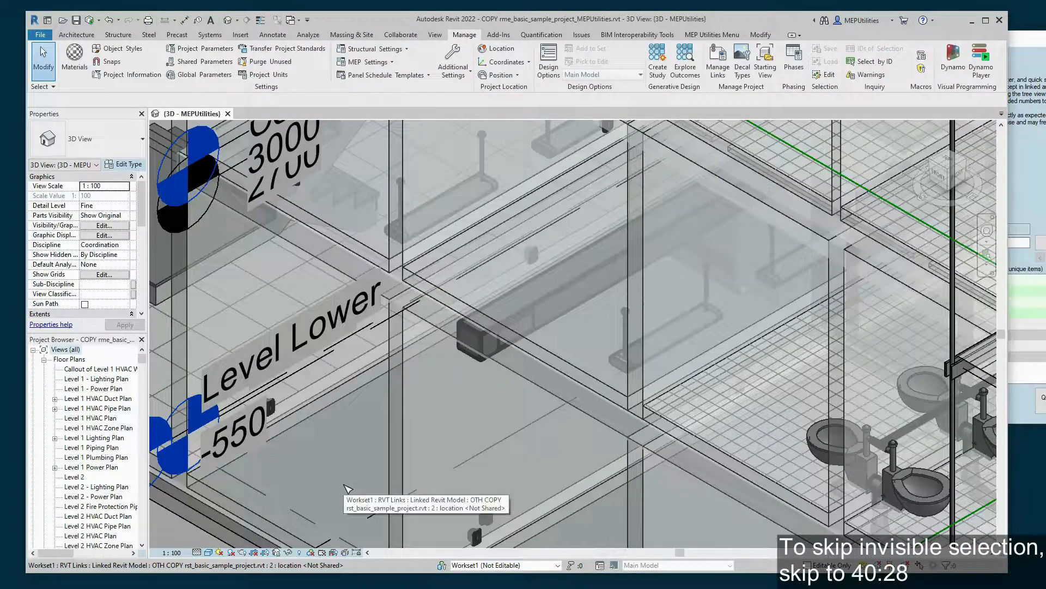
- Zoom to the lower-floor toilets and window-select the 110 fixtures and pipes around them
click(1032, 155)
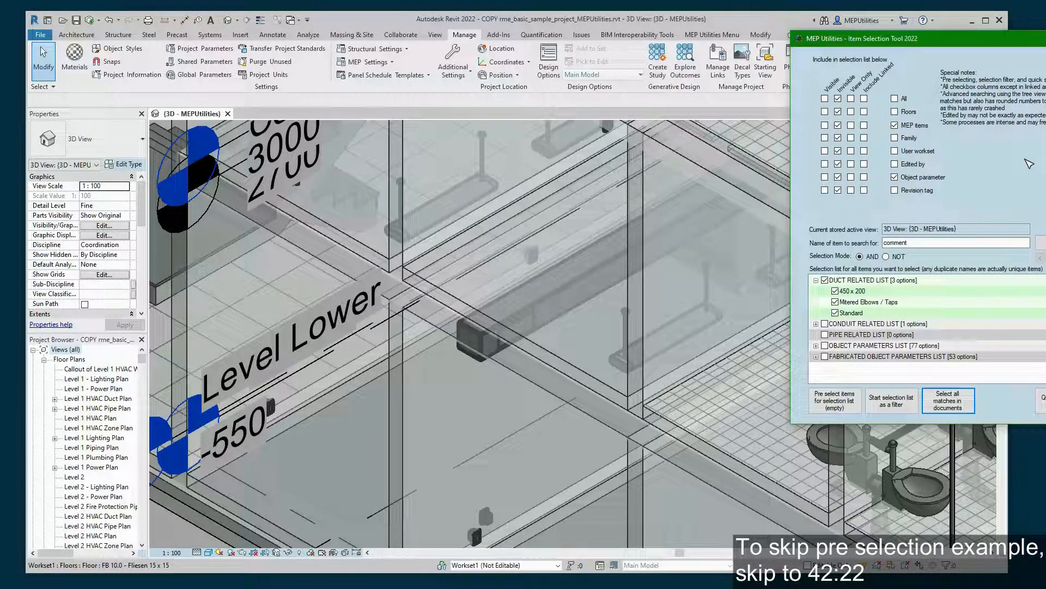
scroll(338, 415, down, 5)
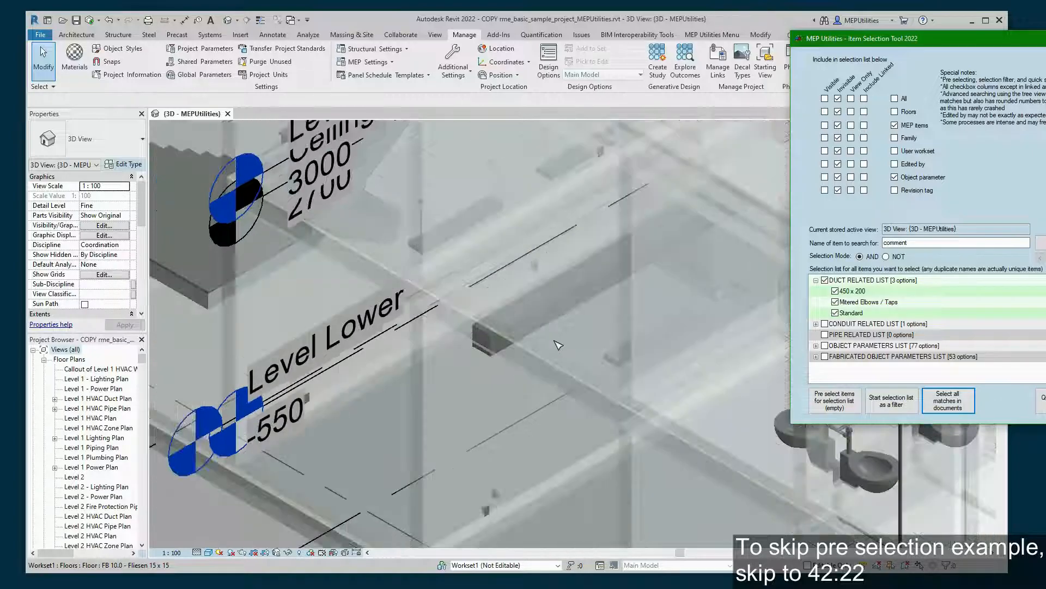
click(362, 387)
scroll(363, 386, down, 7)
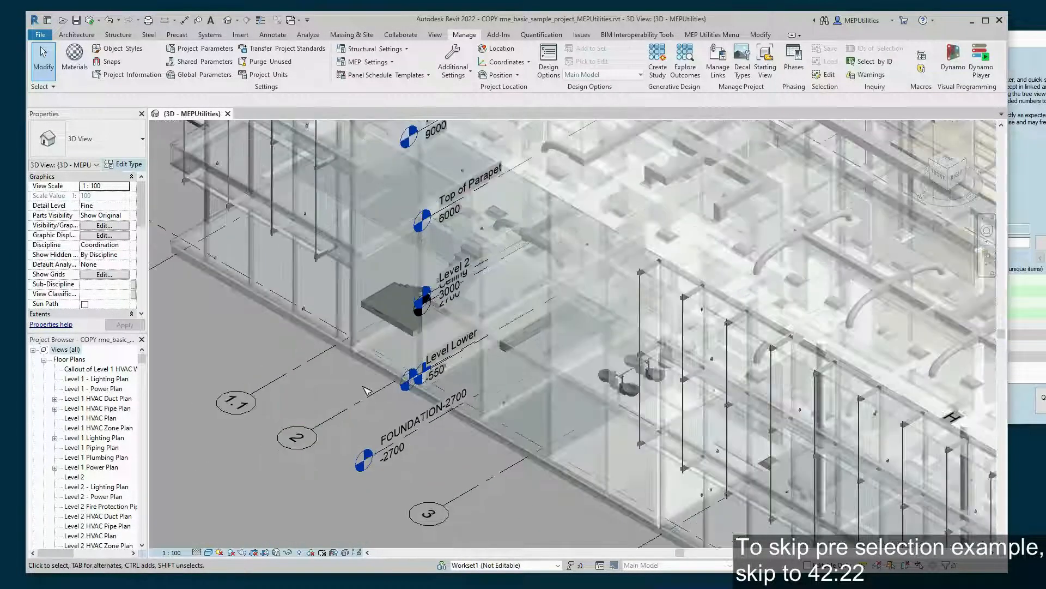
scroll(487, 441, up, 10)
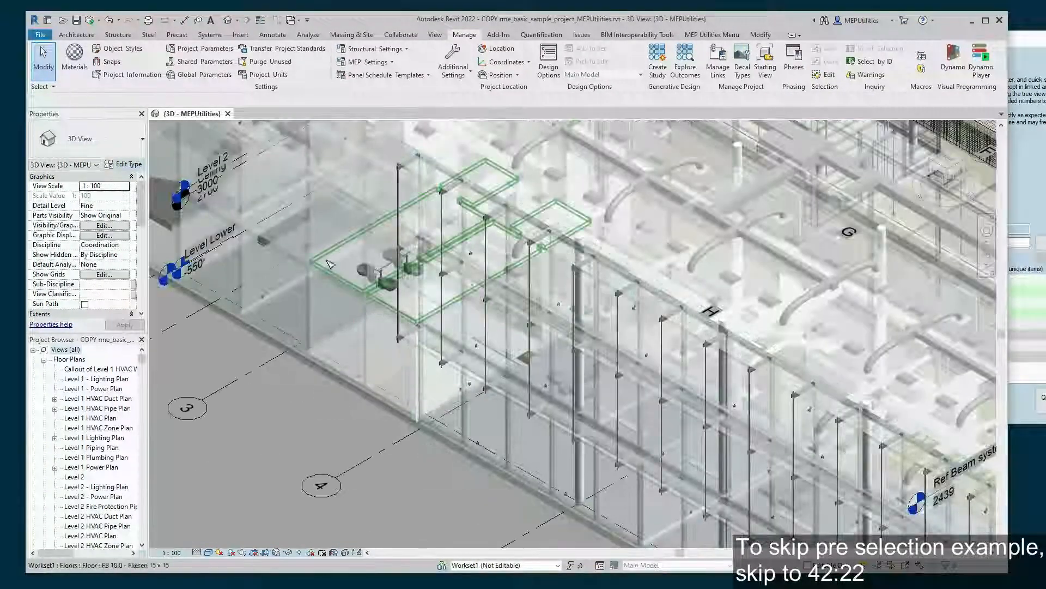
scroll(477, 249, up, 3)
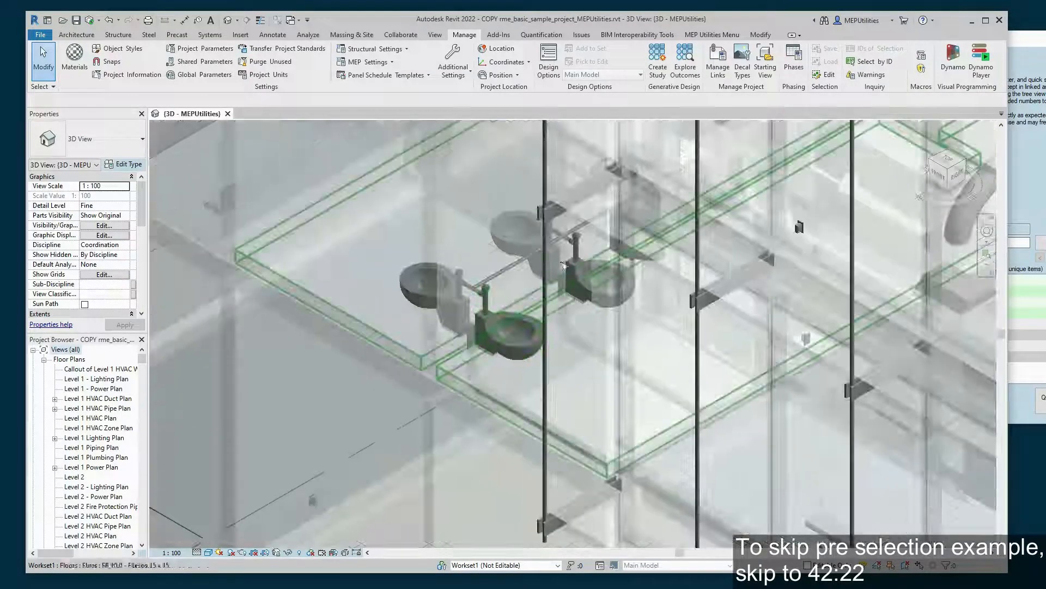
scroll(539, 264, down, 2)
middle_drag(436, 332, 379, 436)
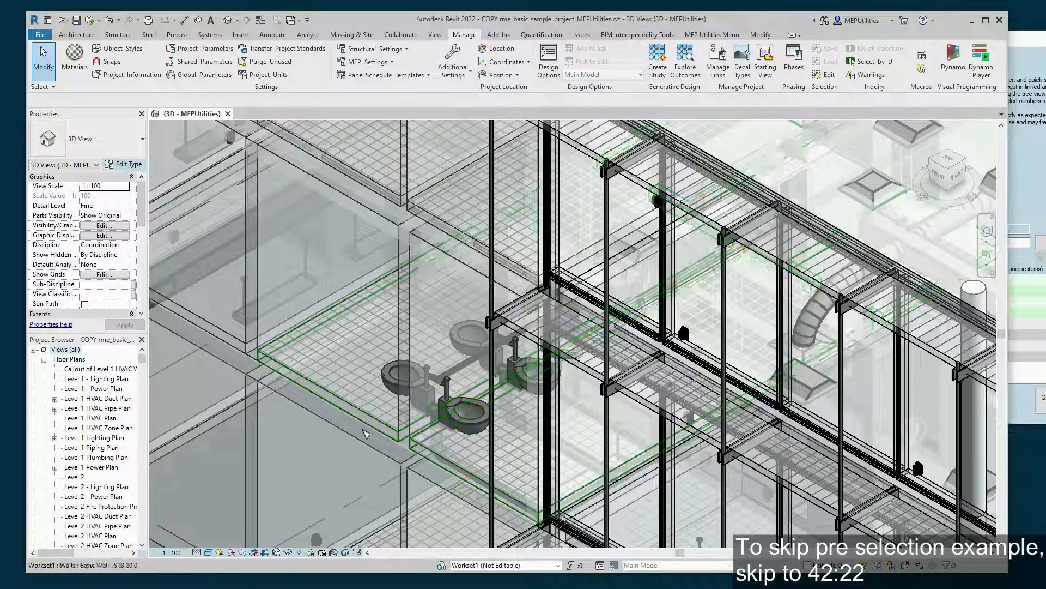
drag(331, 497, 708, 199)
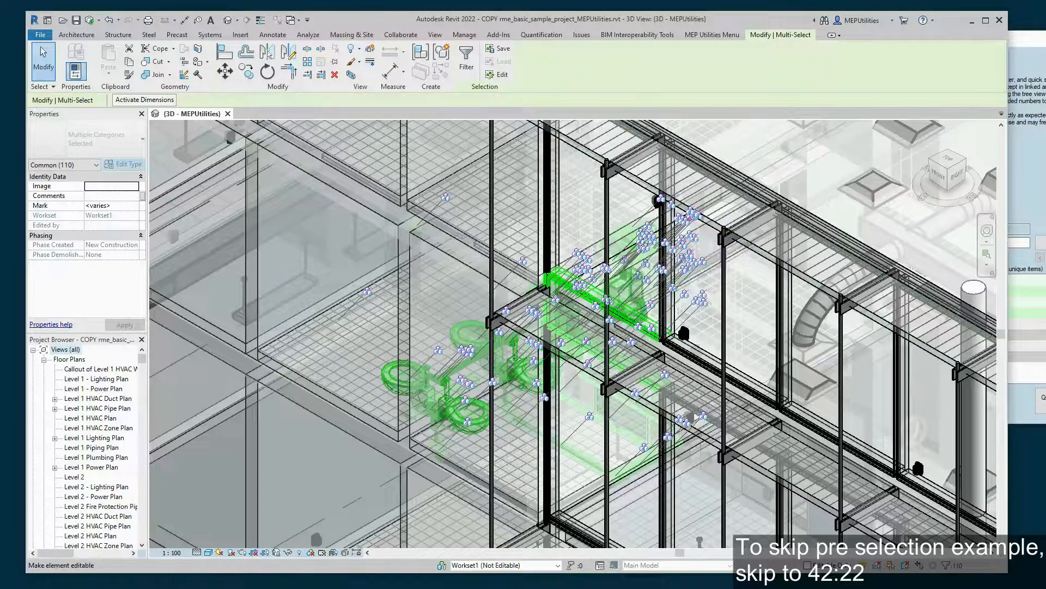
- Pre-select the 110 chosen elements for the selection list with the Visible column checked
key(alt+Tab)
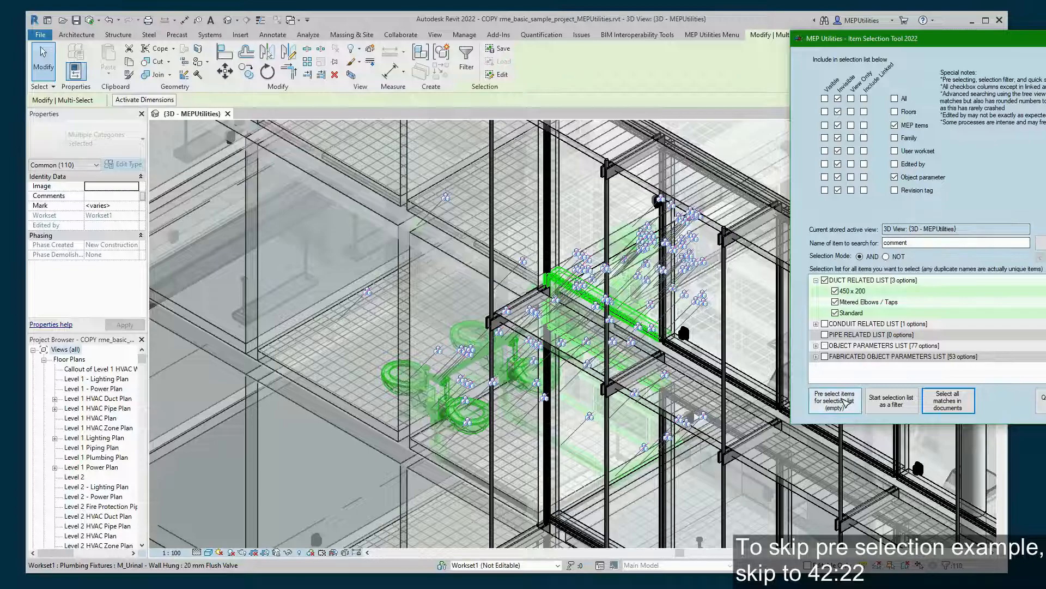
click(836, 407)
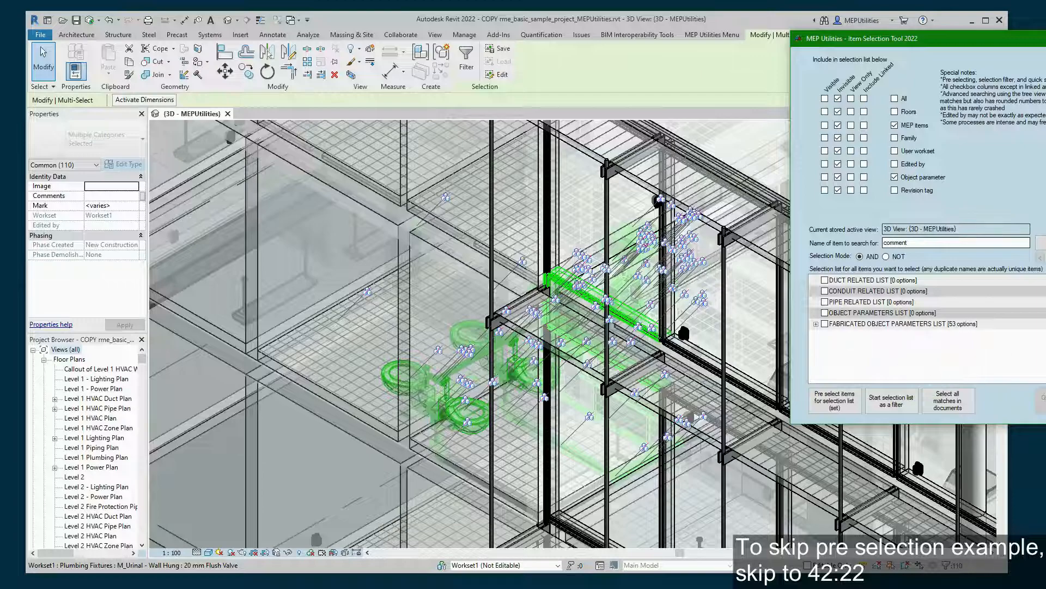
click(824, 99)
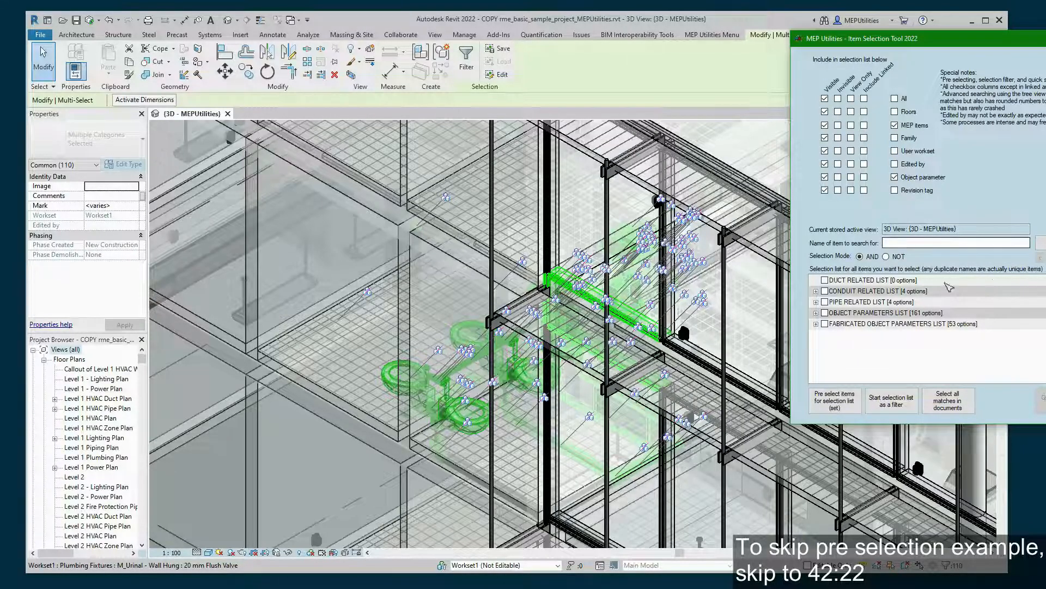
click(834, 404)
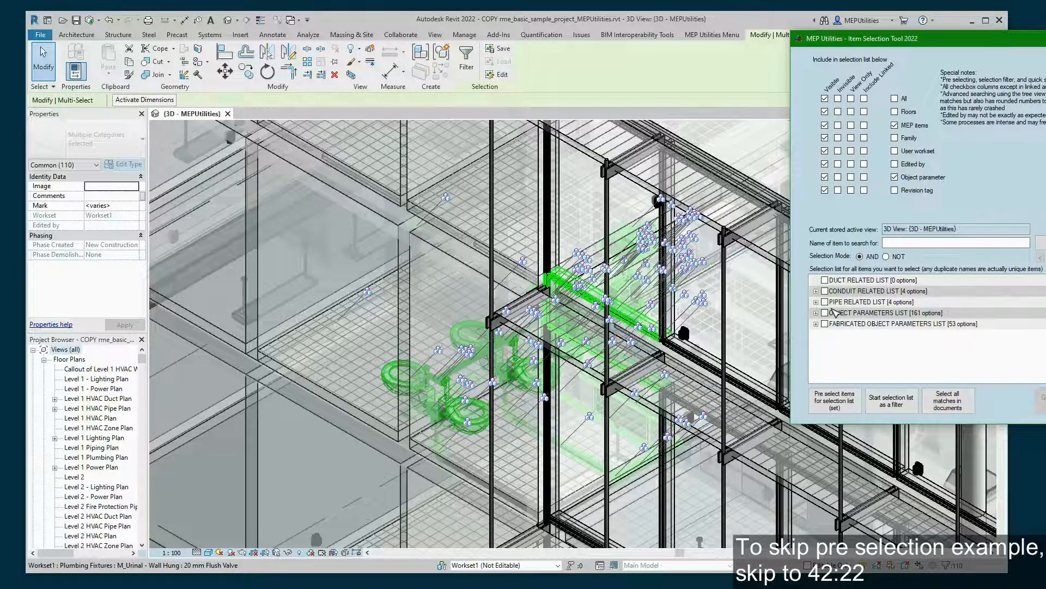
- Tick Standard in the Pipe Related List and select all 88 matching elements
click(817, 302)
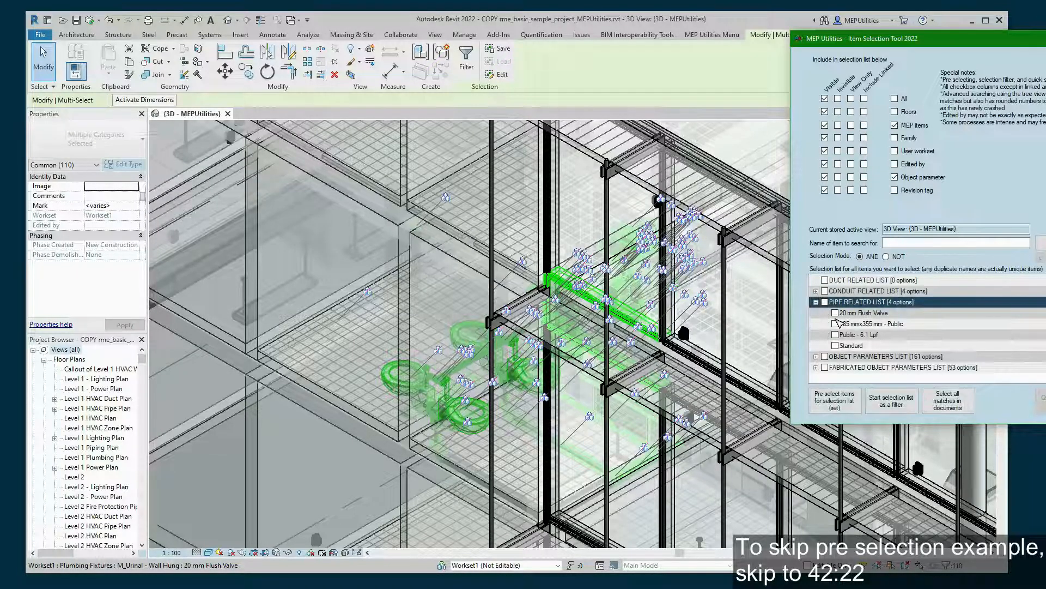
click(926, 325)
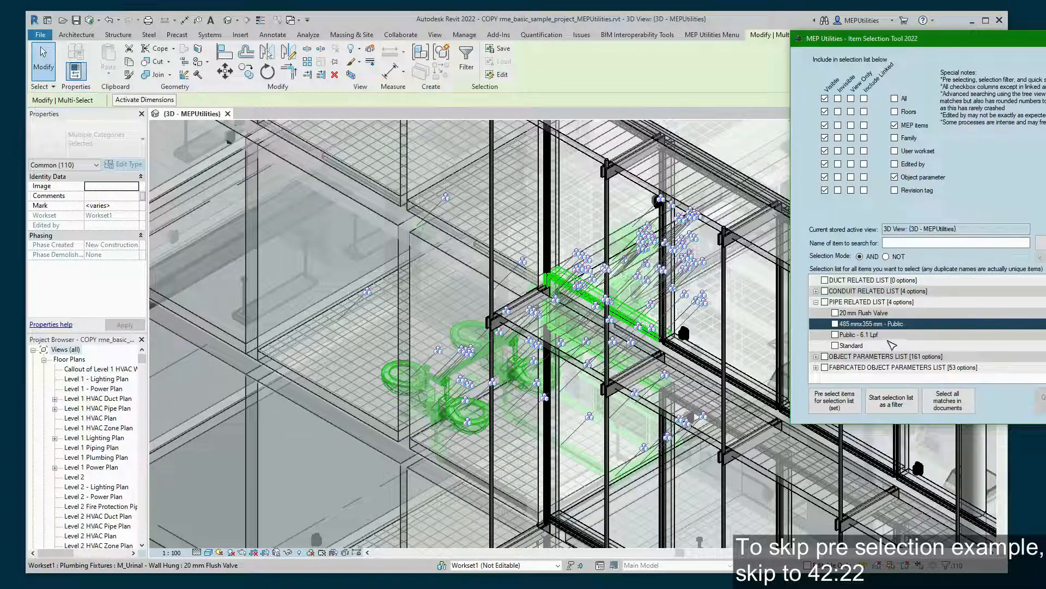
click(886, 344)
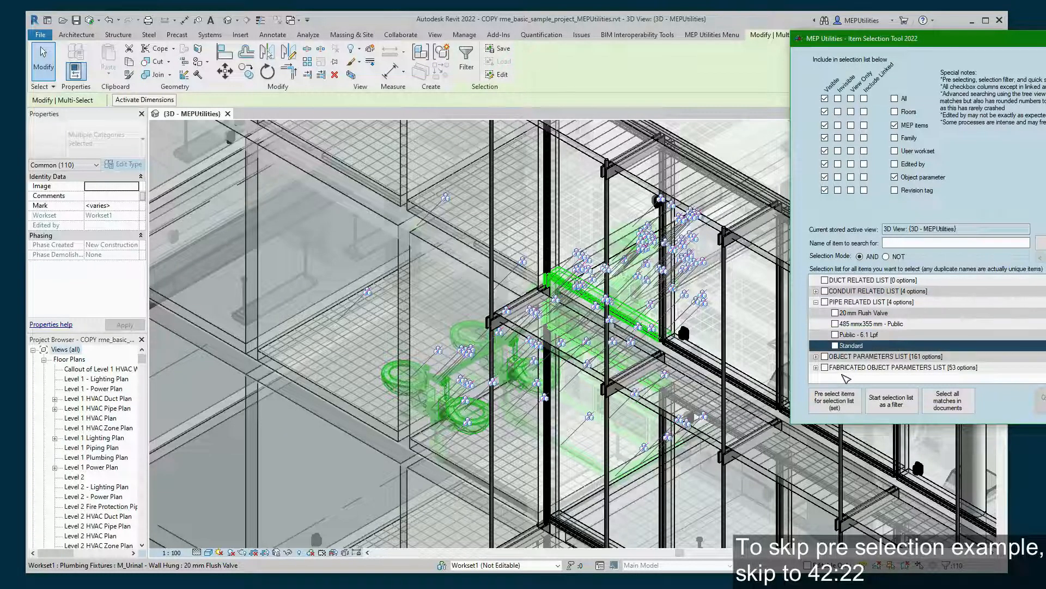
click(836, 345)
click(958, 409)
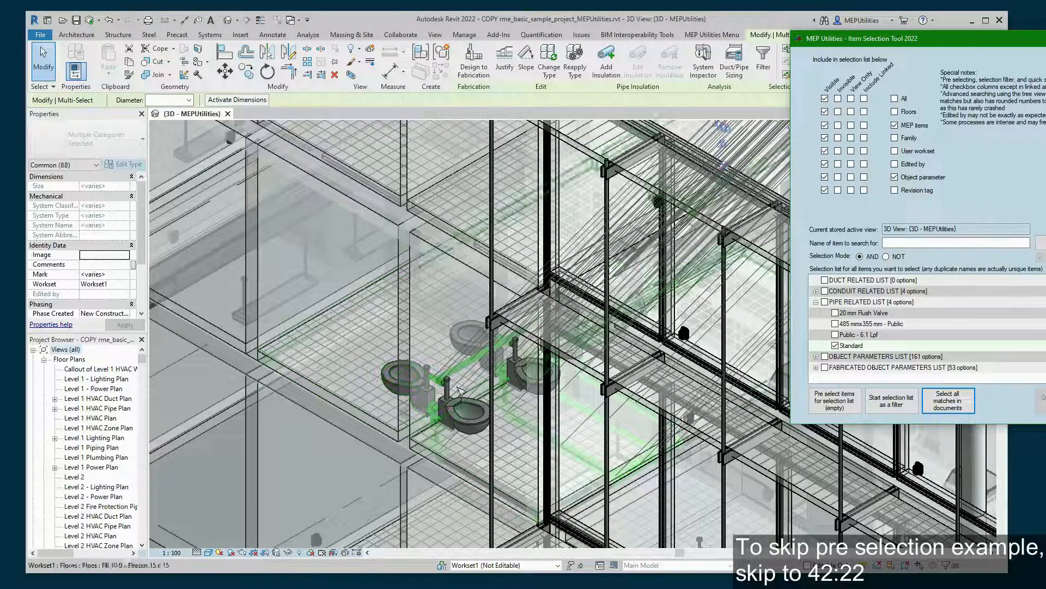
- Swap Standard for 485 mmx355 mm - Public and select all matching lavatories
click(836, 345)
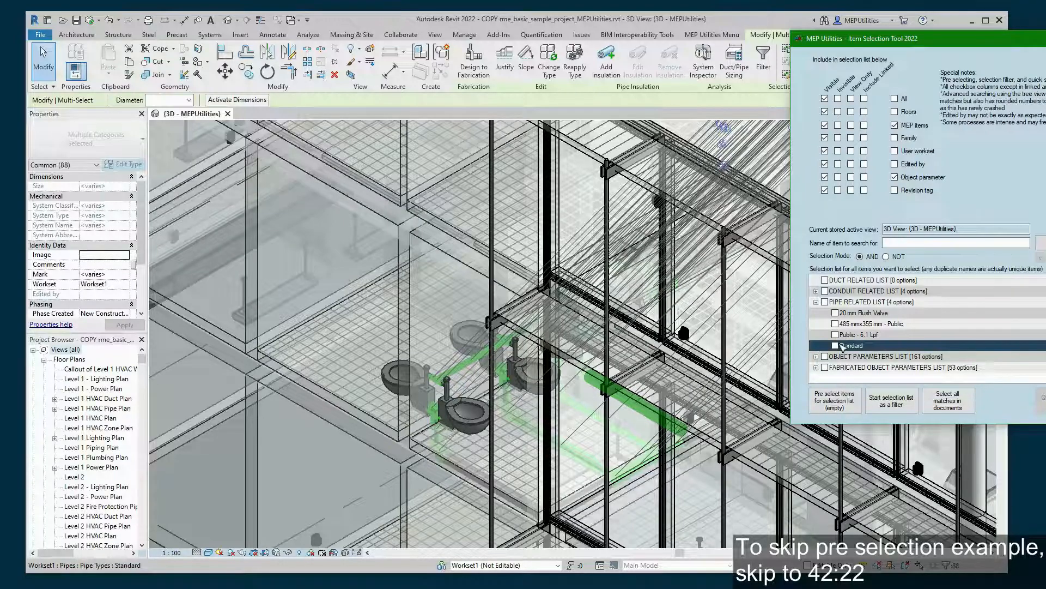
click(836, 325)
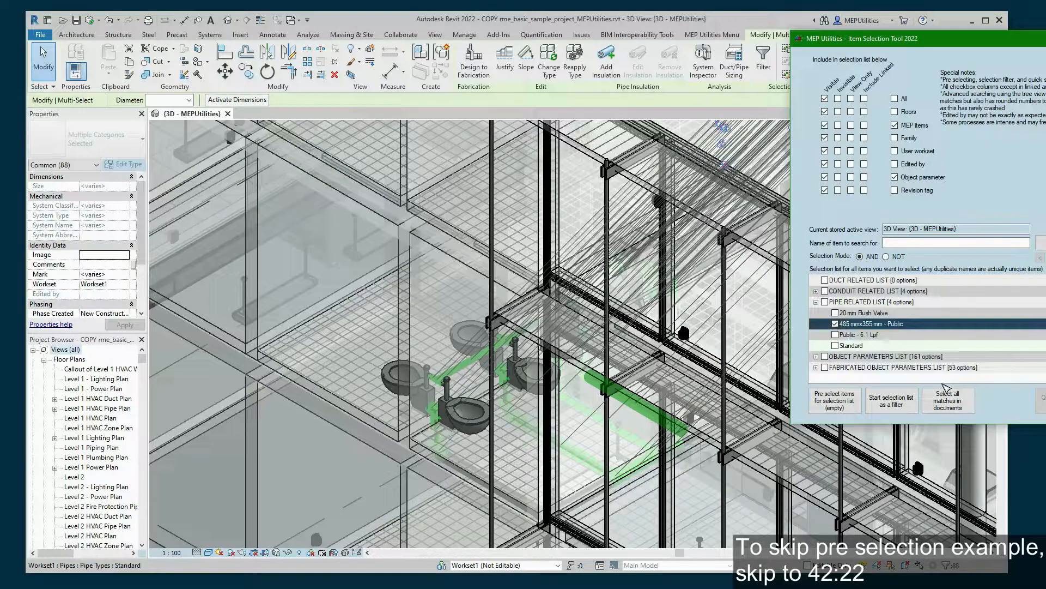
click(954, 403)
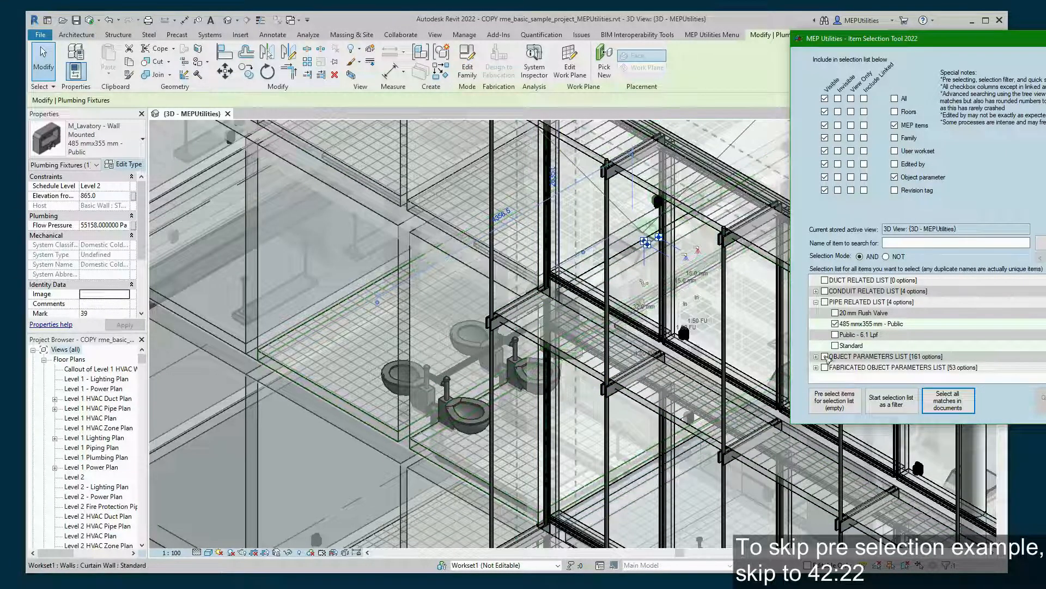
- Switch to 20 mm Flush Valve, select the two matching wall-hung urinals, then untick it
click(835, 323)
click(841, 346)
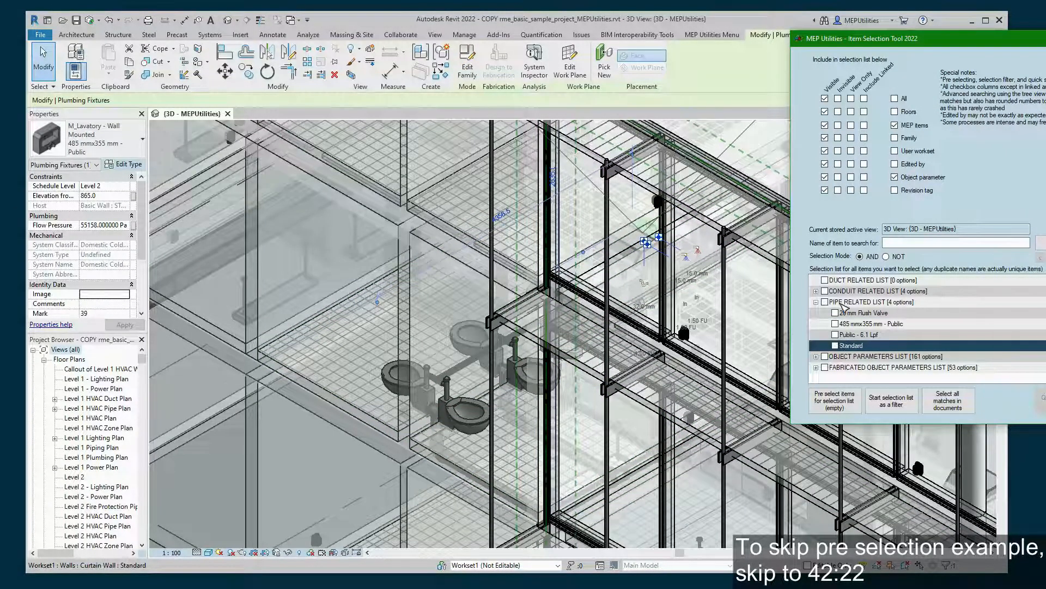
click(835, 313)
click(957, 404)
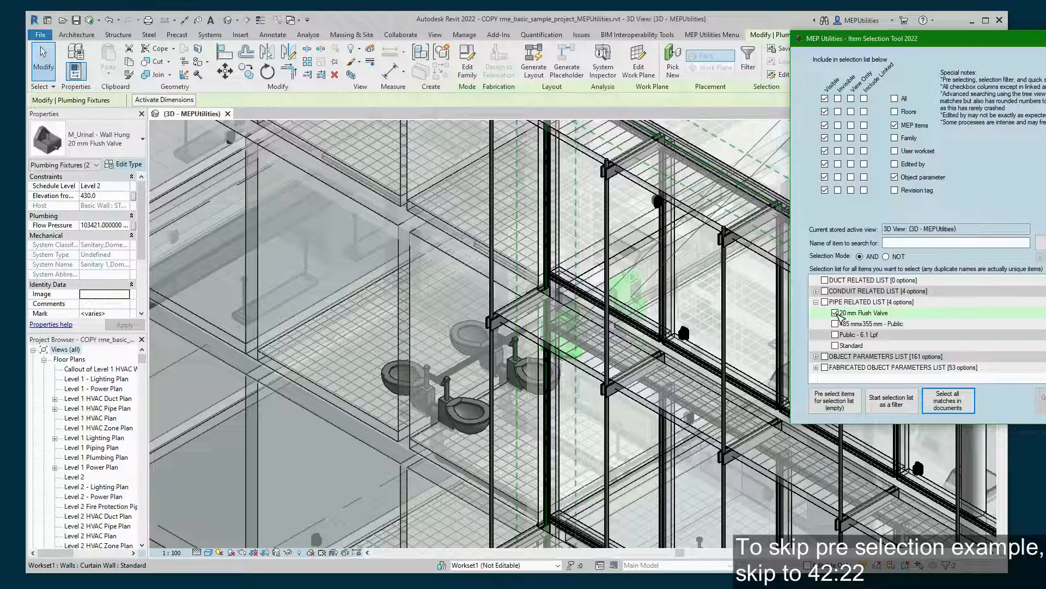
click(836, 313)
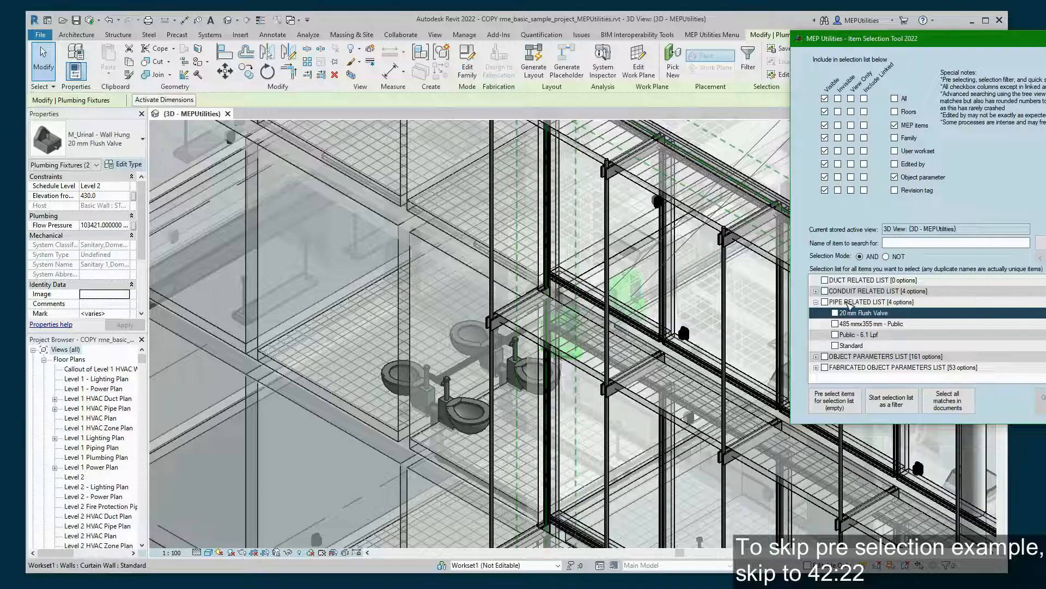
click(849, 303)
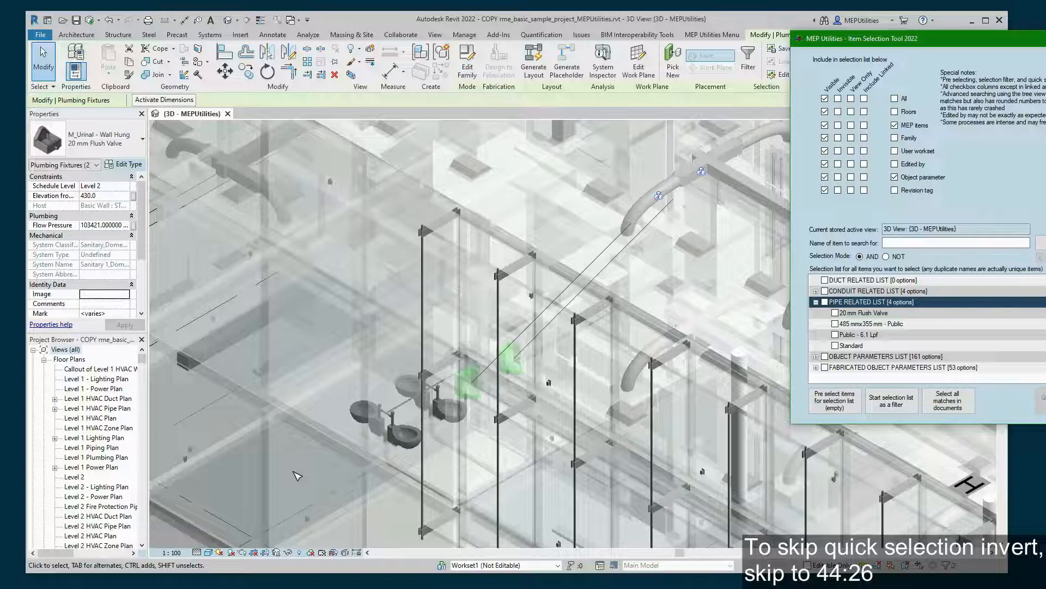
- Open the Toilet Room floor plan from the Project Browser and zoom into its plumbing
click(297, 476)
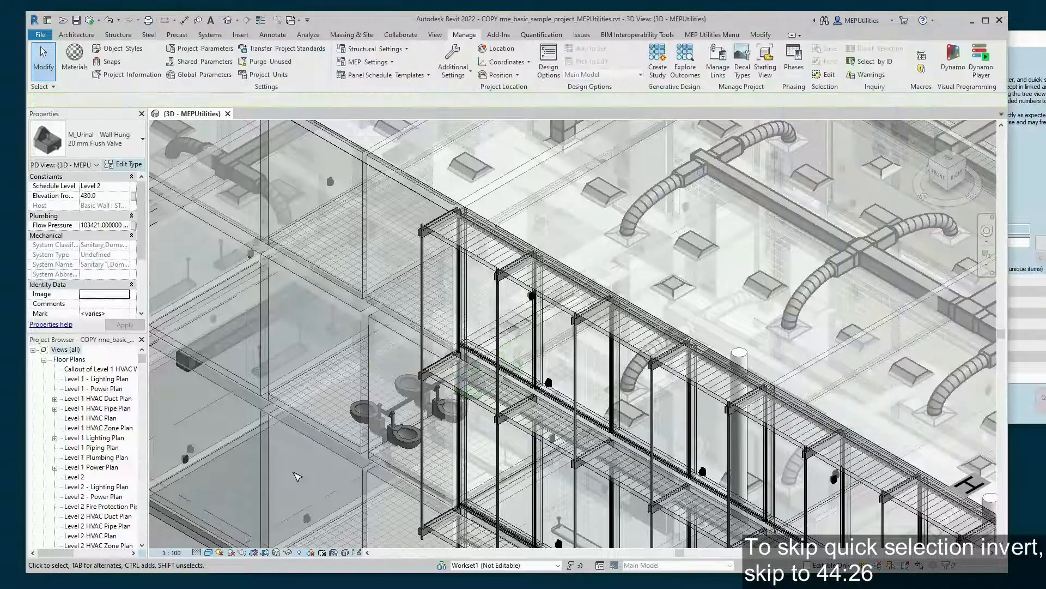
click(1041, 183)
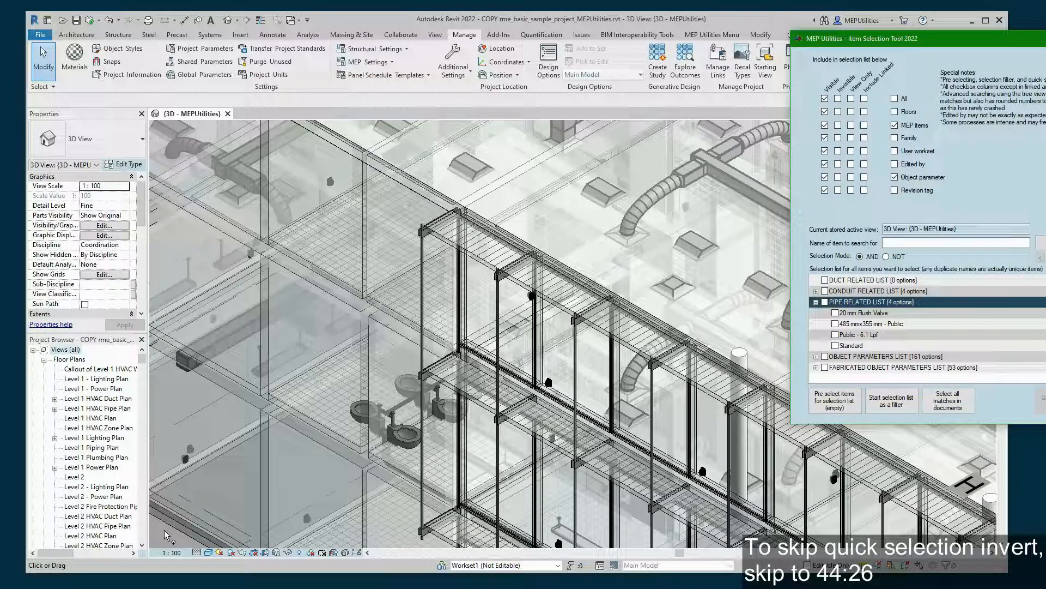
click(164, 530)
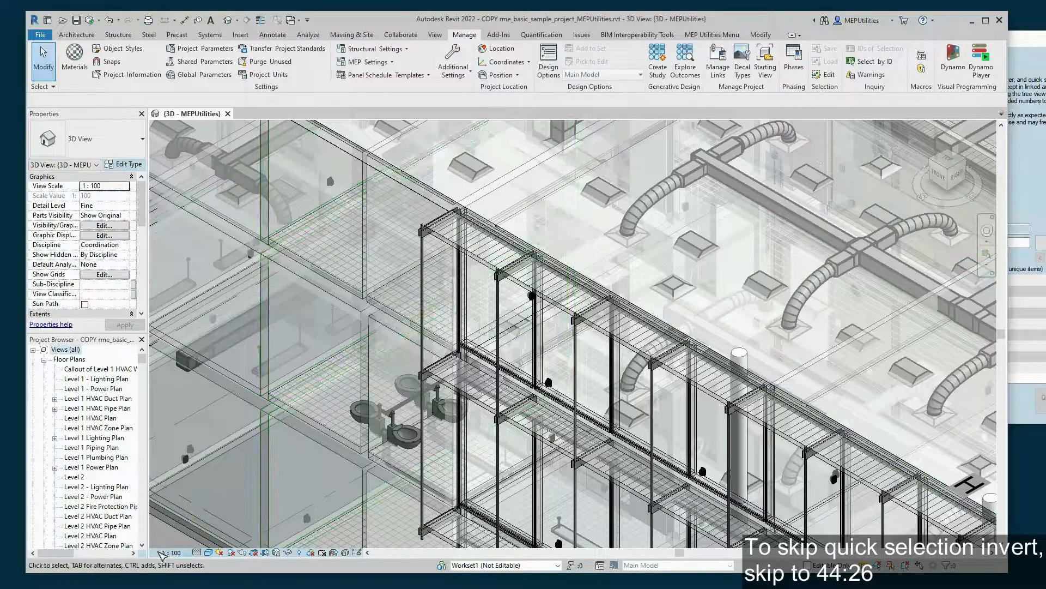
scroll(74, 494, down, 12)
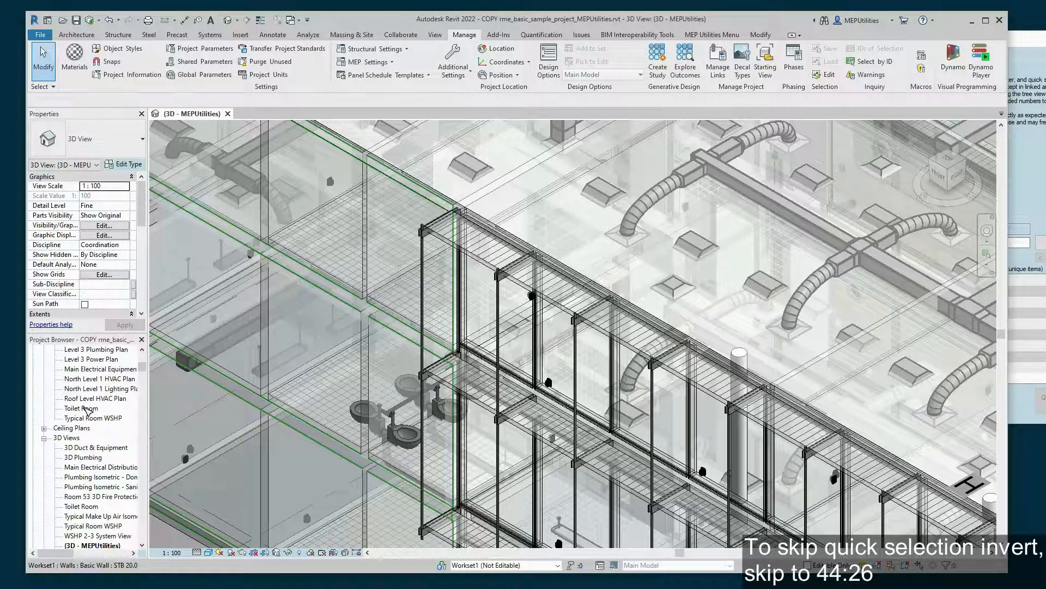
double_click(86, 408)
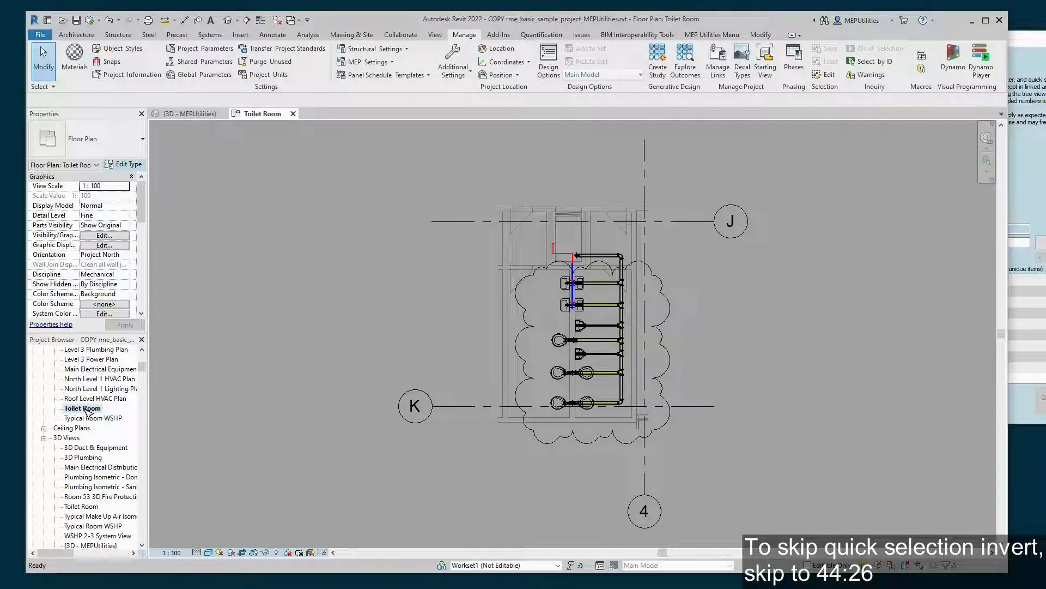
scroll(706, 354, up, 2)
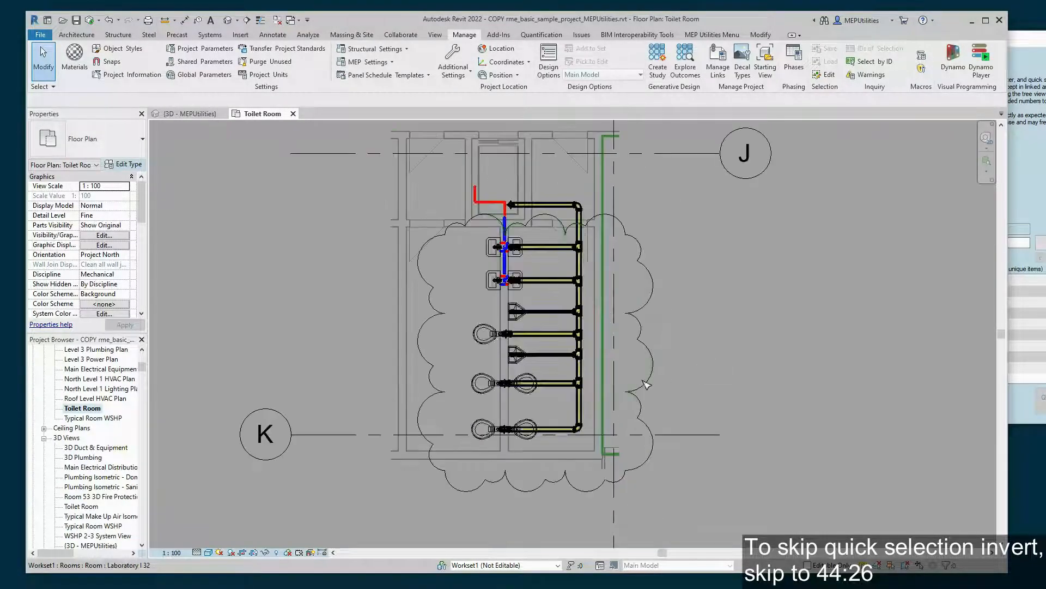
- Window-select the two lower water closets near grid K and their pipes, drop the stray space, and set the quick selection options aside
drag(458, 361, 613, 464)
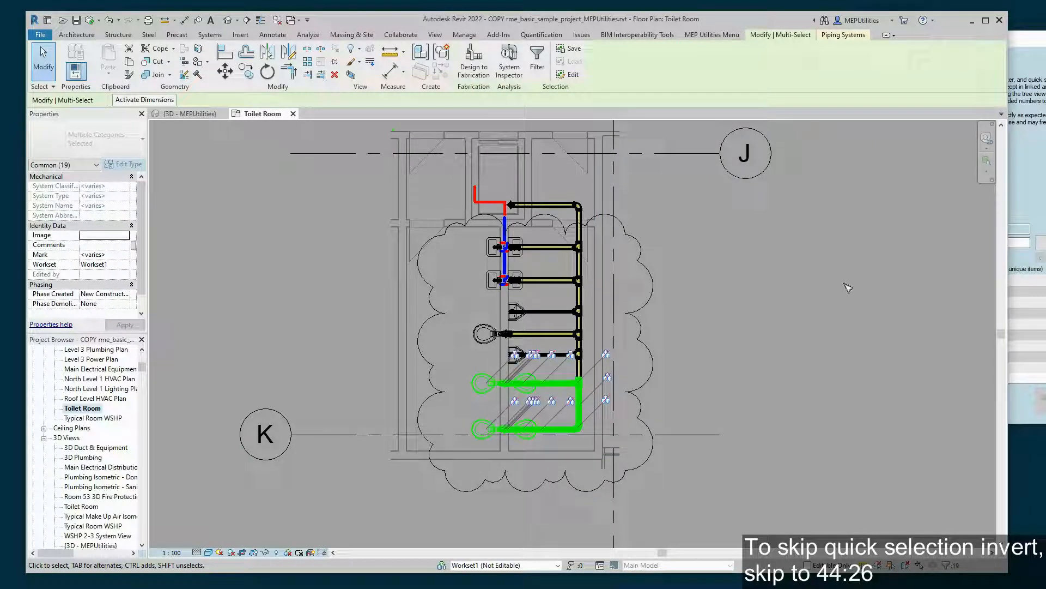
click(790, 302)
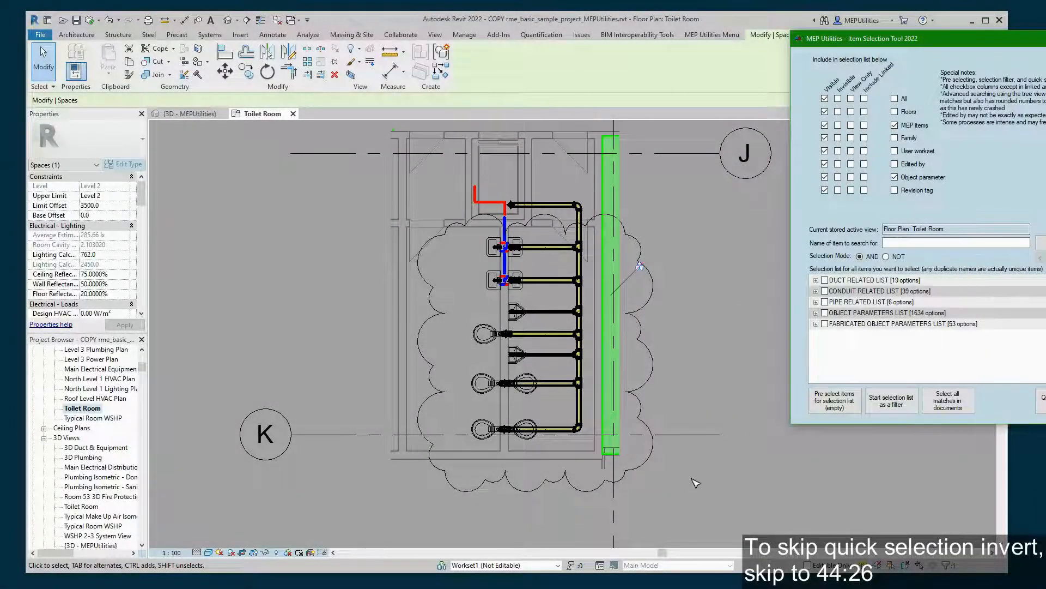
click(693, 479)
click(442, 505)
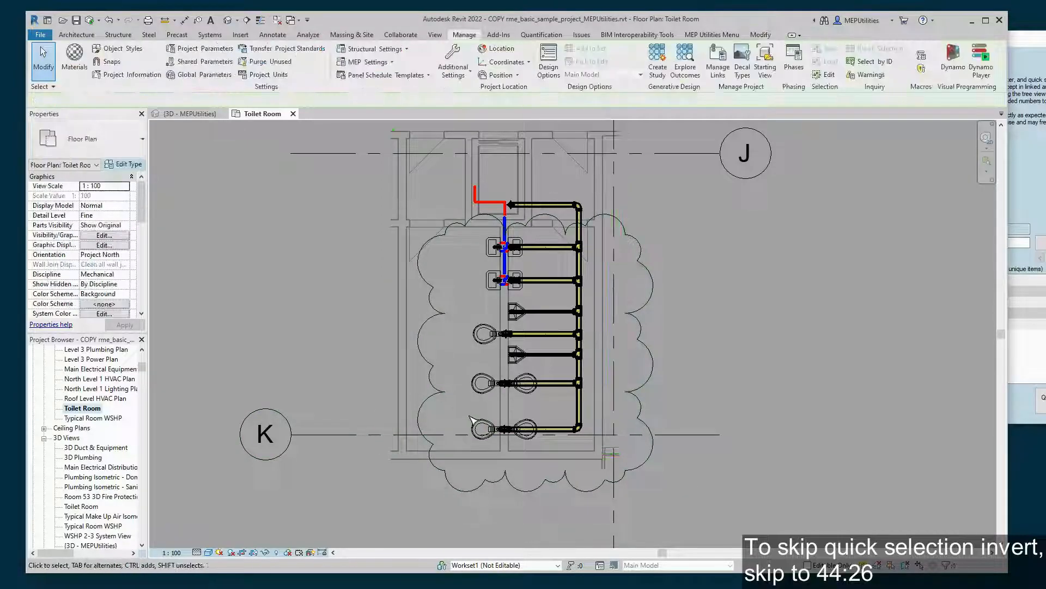
drag(459, 365, 621, 472)
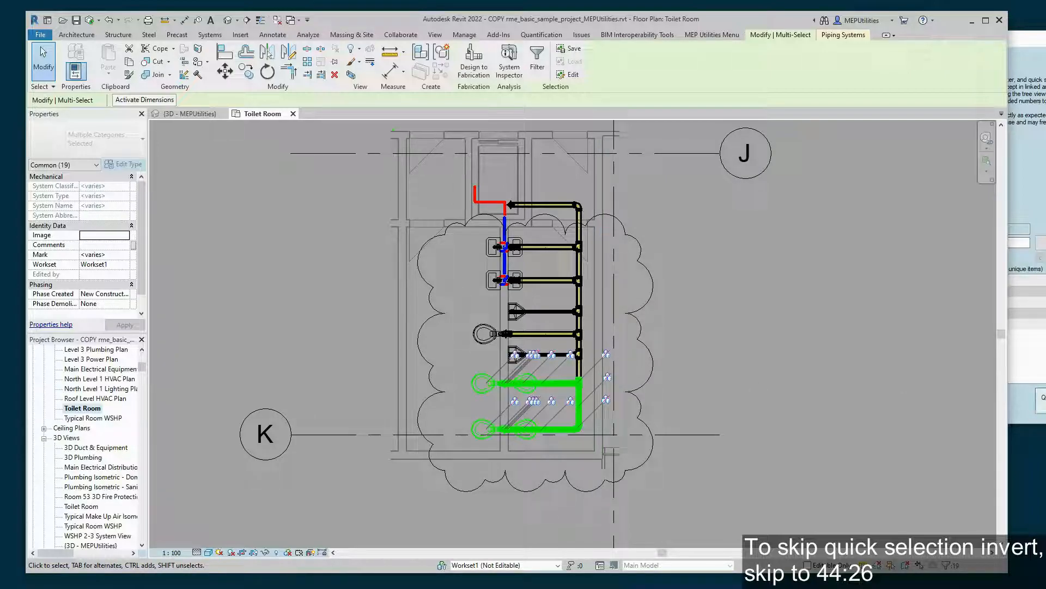
drag(831, 189, 934, 418)
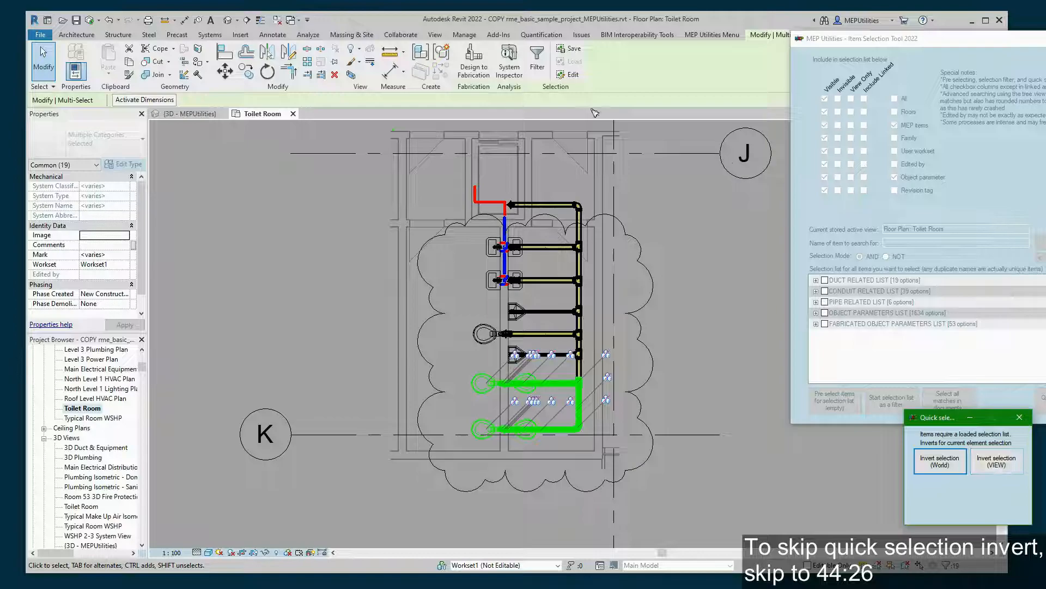
- Invert the selection within the Toilet Room view to 112 elements, then return to {3D - MEPUtilities}
click(1002, 464)
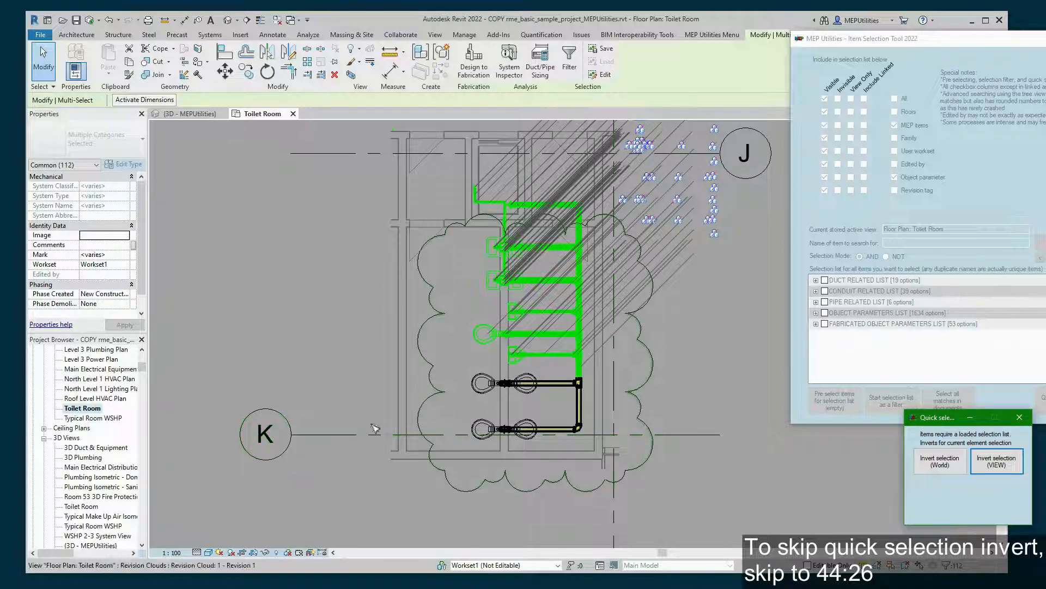
click(196, 114)
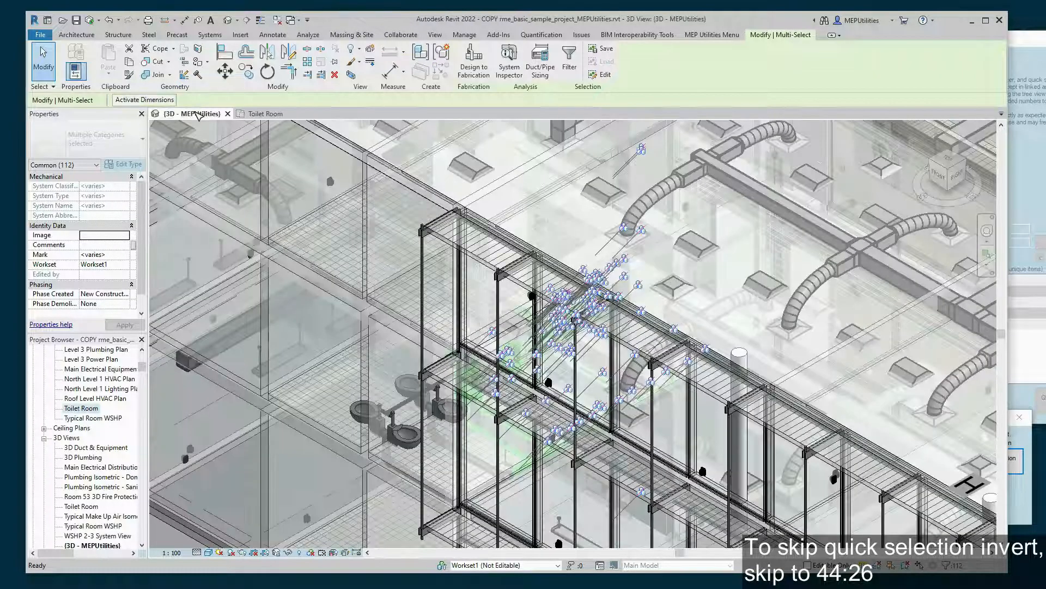
- Zoom out in the 3D view and clear the inverted selection
scroll(260, 400, down, 2)
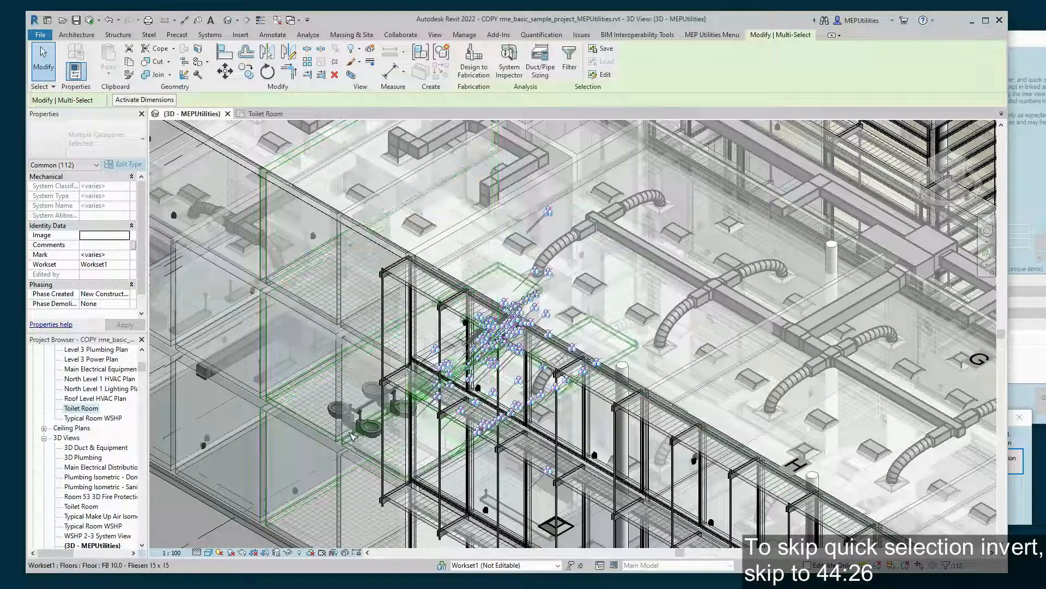
scroll(400, 450, up, 2)
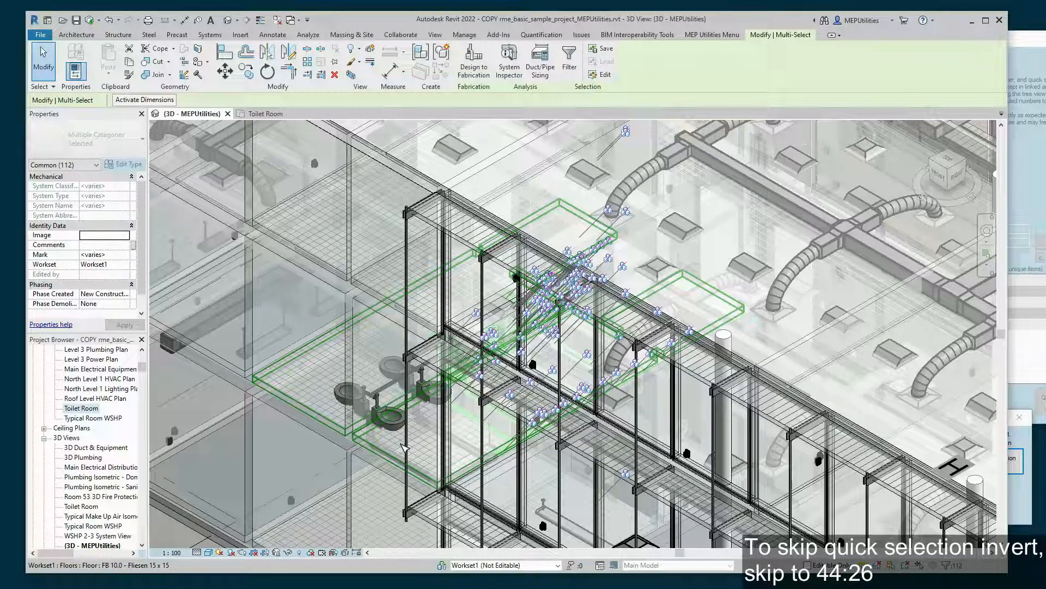
scroll(404, 448, down, 5)
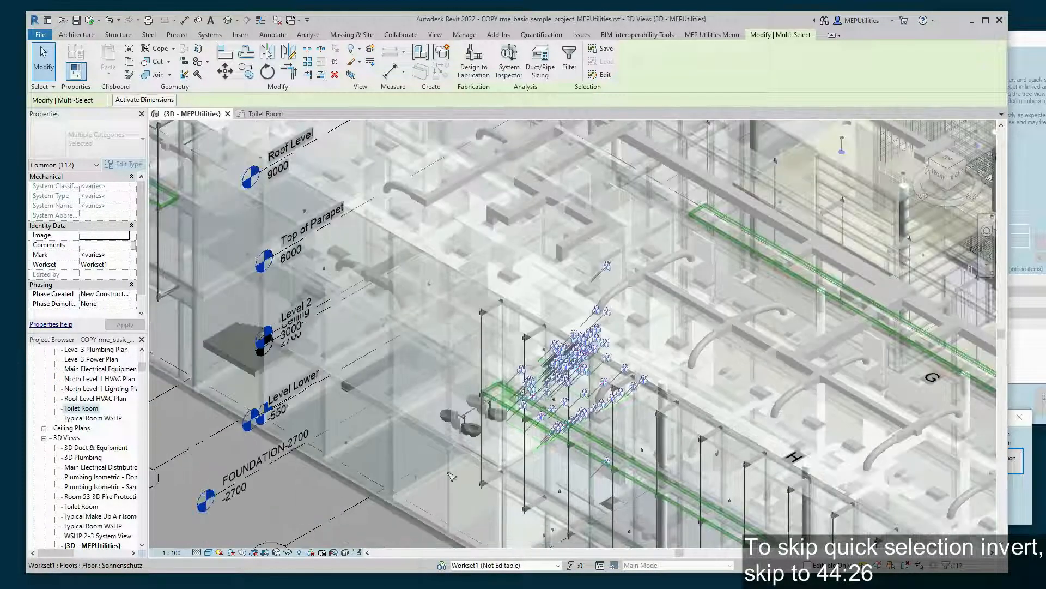
scroll(575, 448, down, 1)
click(308, 505)
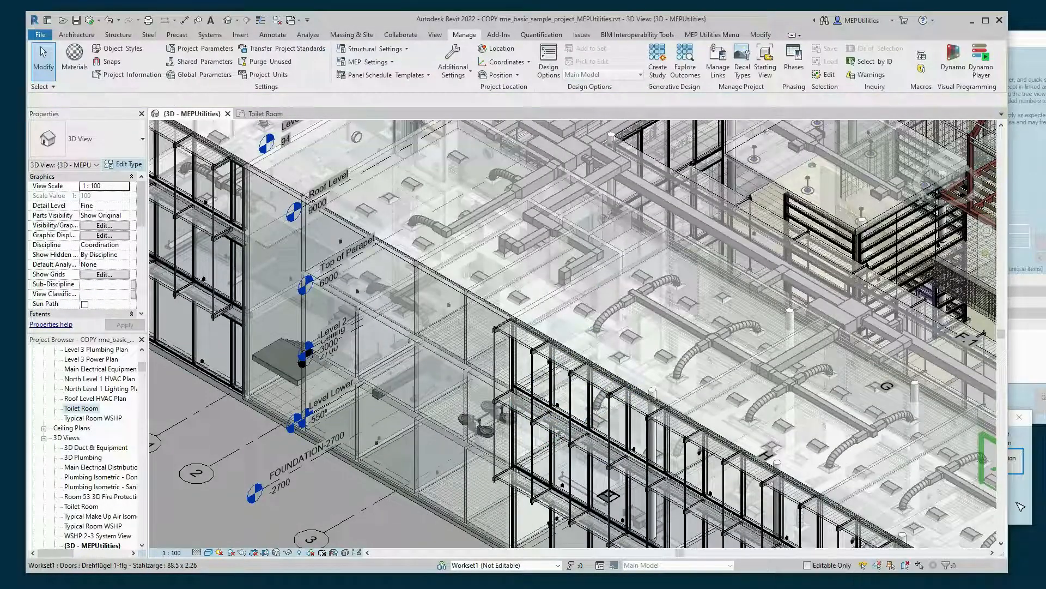
- Close the Quick select options and bring the Item Selection Tool window over the model
click(1021, 507)
click(1020, 417)
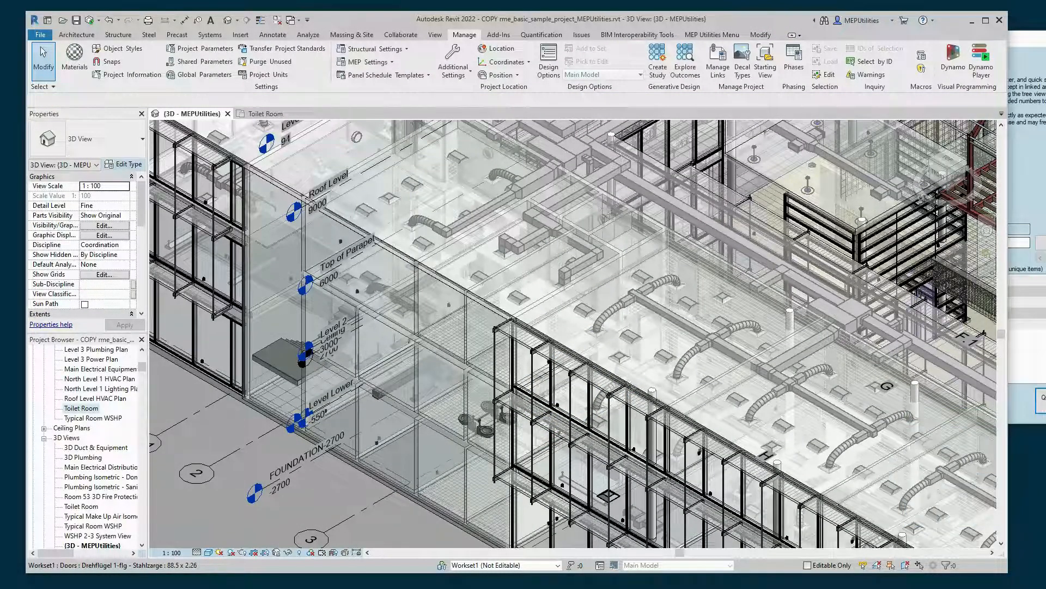
drag(1040, 43, 897, 122)
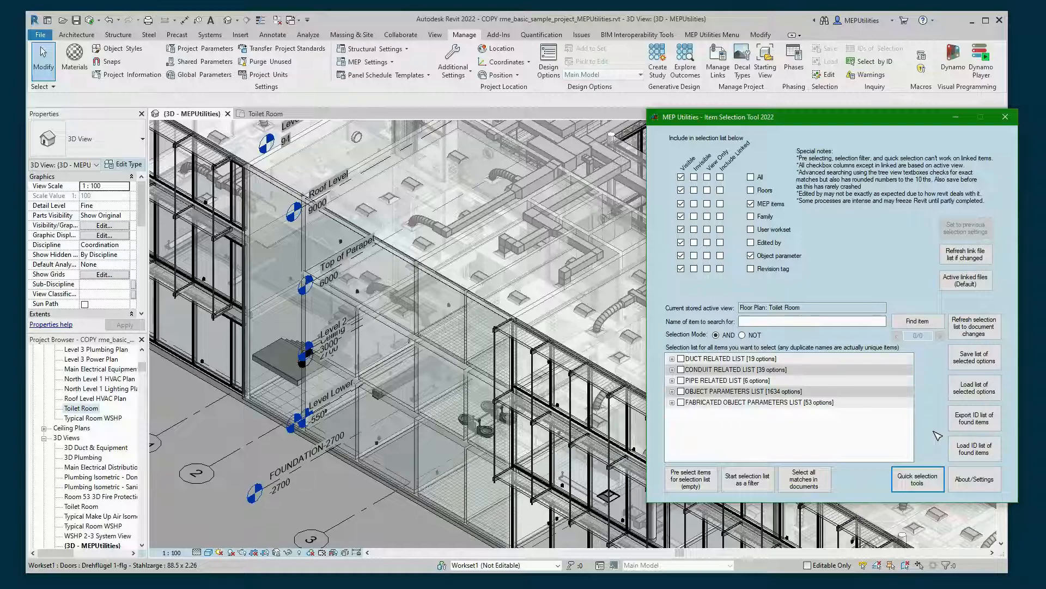
click(976, 490)
drag(737, 194, 700, 168)
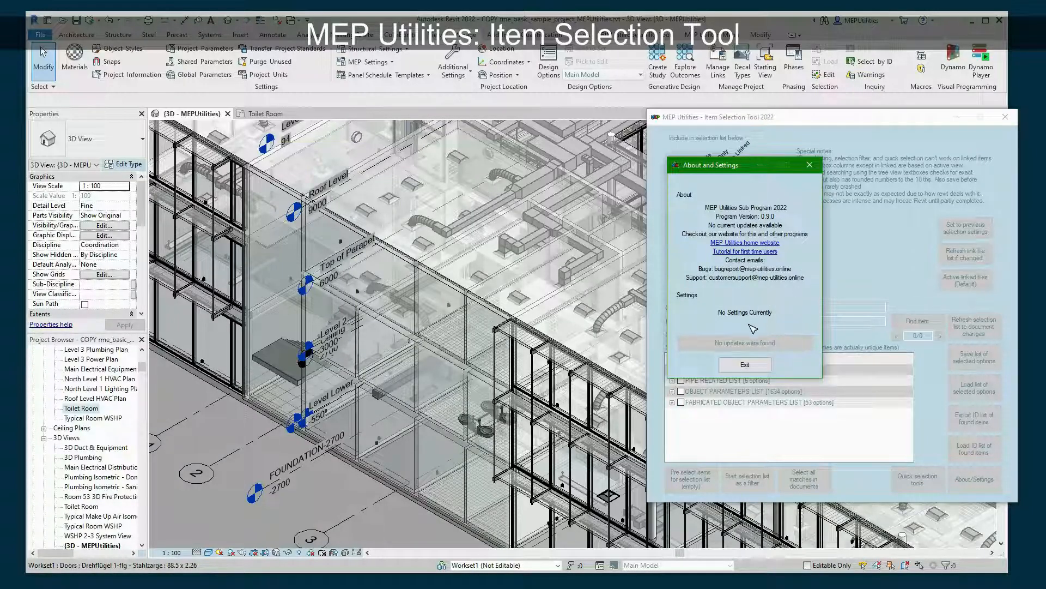
click(744, 364)
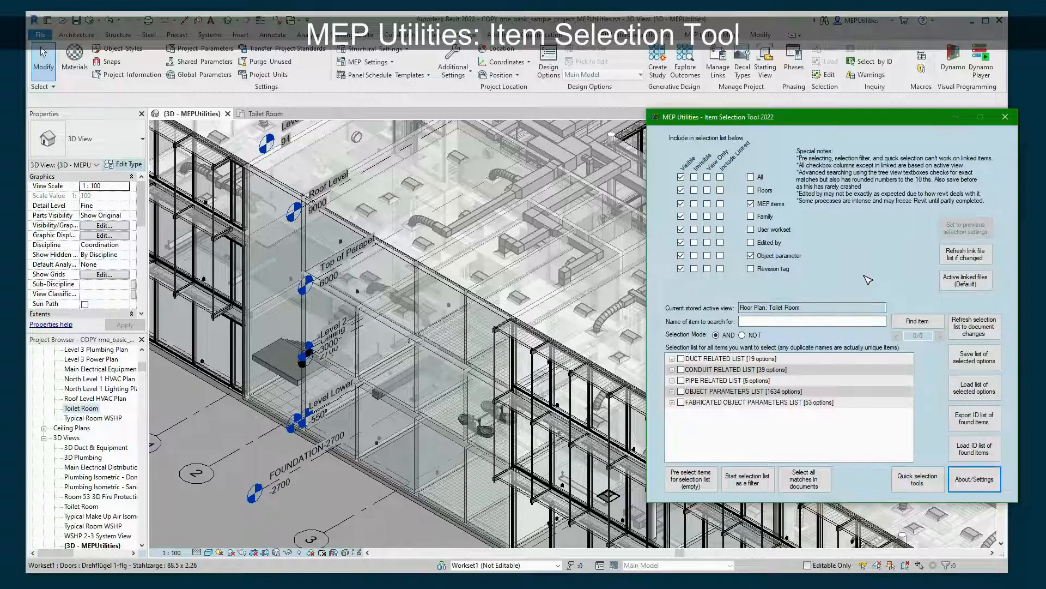